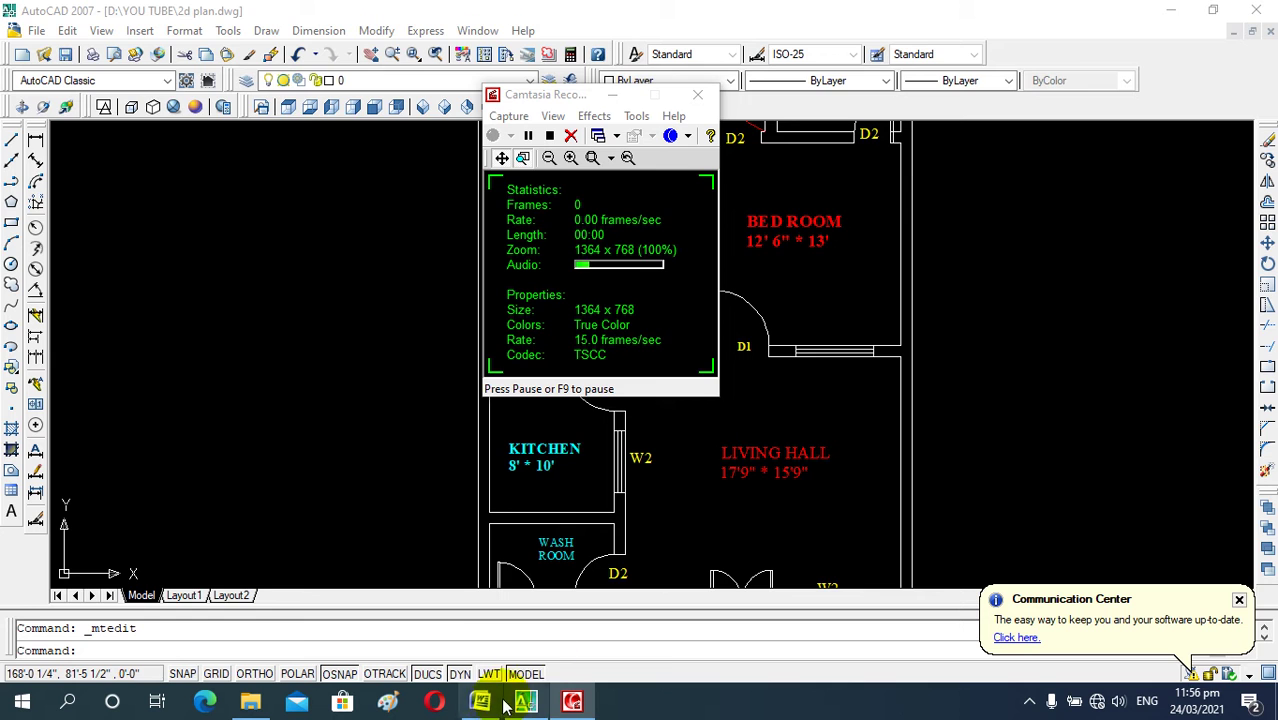
- View the ENGINEERING TECHNOLOGY course list in YOU TUBE CHANNEL.docx, then return to AutoCAD
{"action": "left_click", "coordinate": [484, 704]}
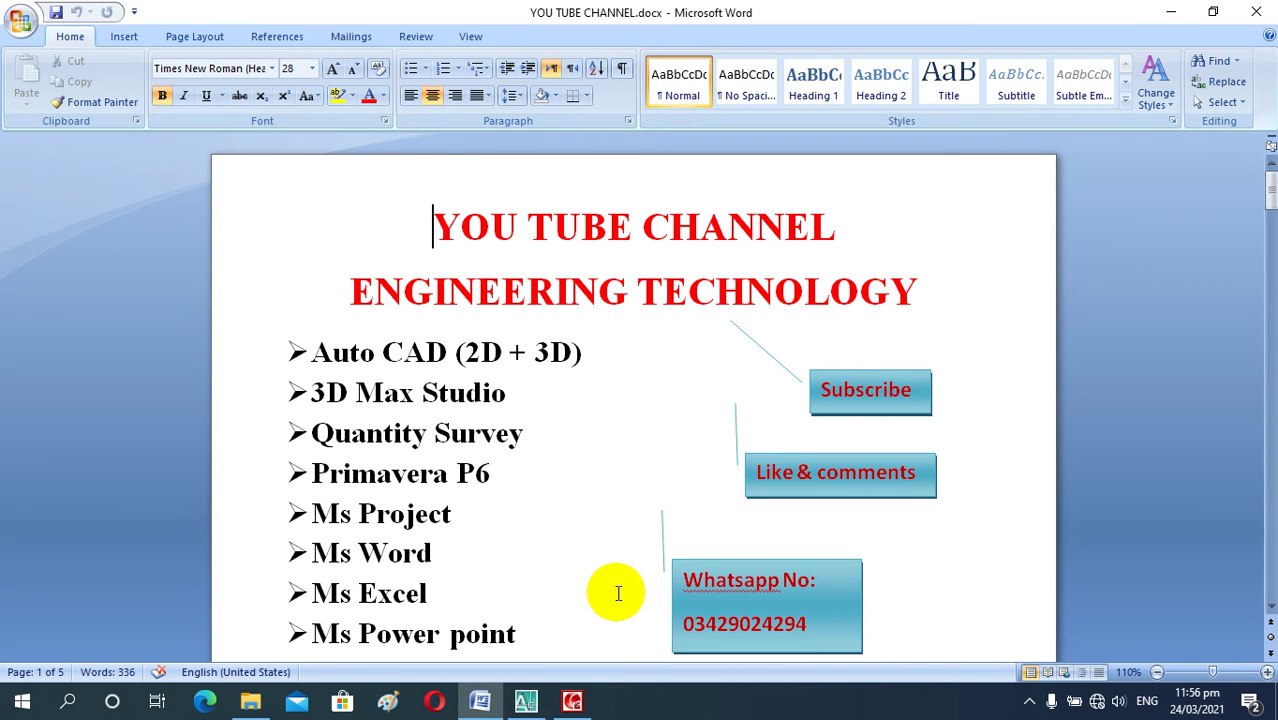
{"action": "left_click", "coordinate": [526, 701]}
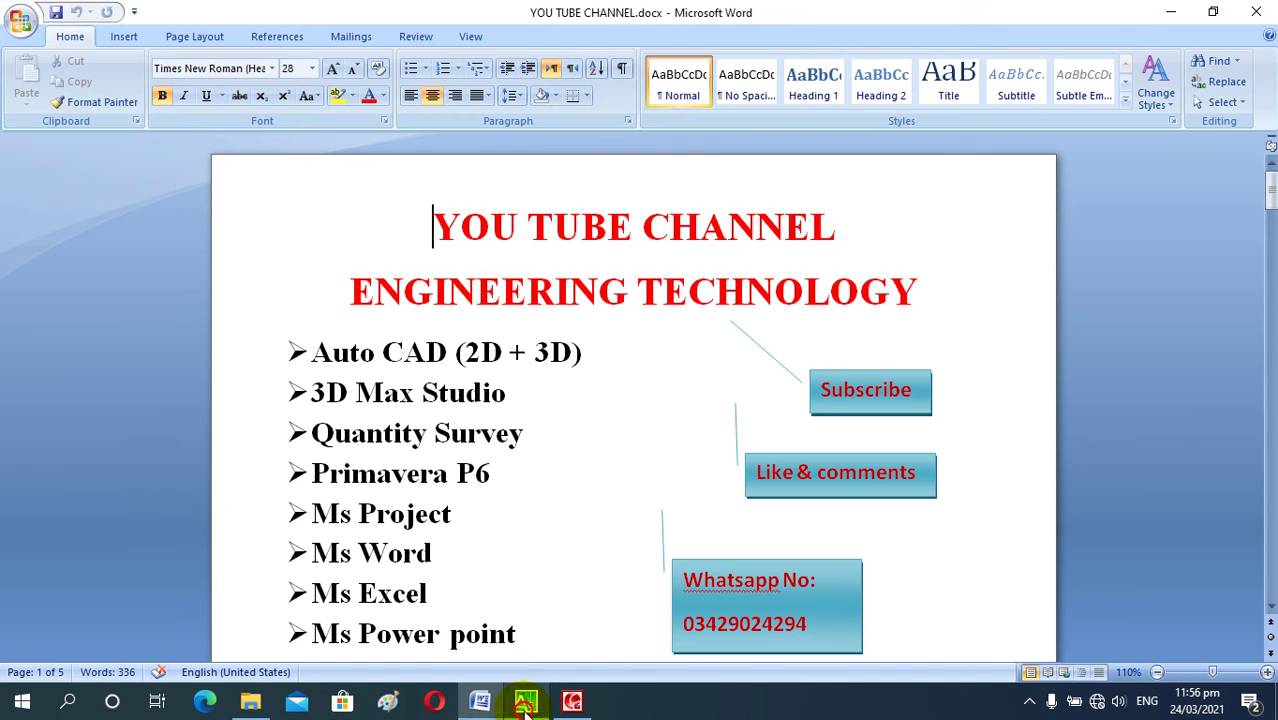
- Zoom around the 2d plan and select the guest room's W3 window
{"action": "scroll", "coordinate": [634, 311], "scroll_direction": "down", "scroll_amount": 5}
{"action": "scroll", "coordinate": [634, 311], "scroll_direction": "up", "scroll_amount": 4}
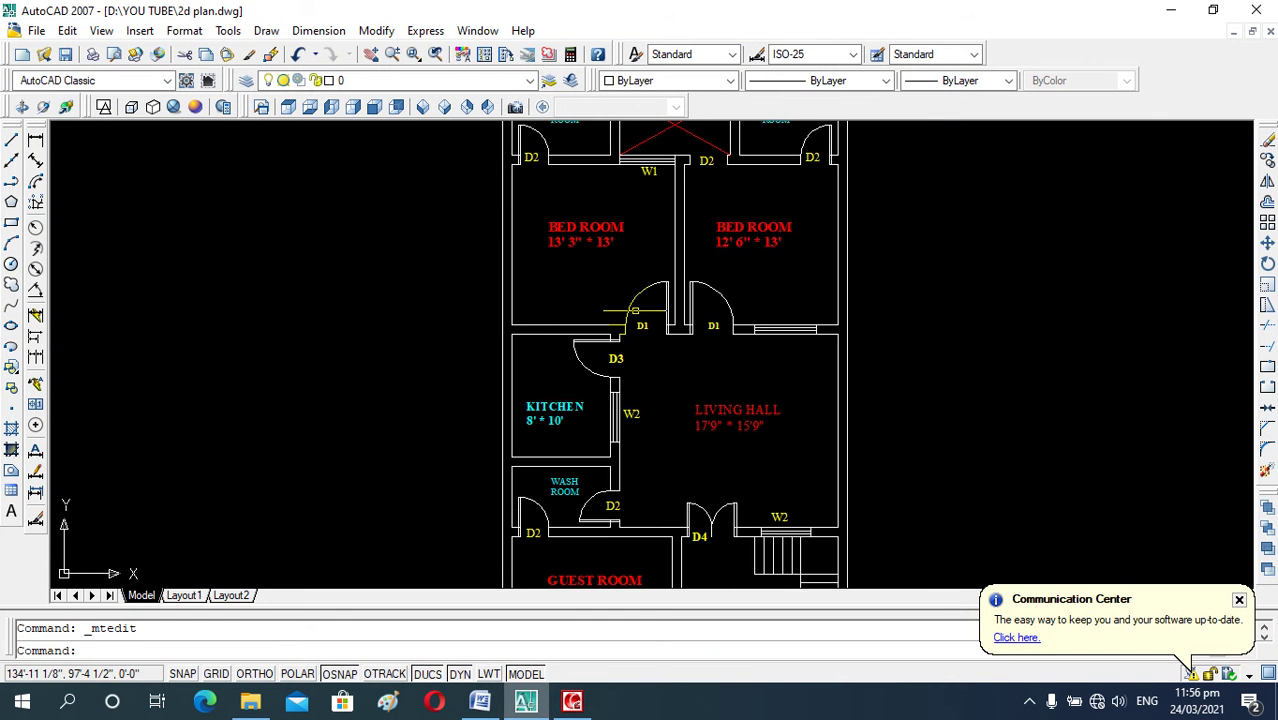
{"action": "scroll", "coordinate": [634, 311], "scroll_direction": "up", "scroll_amount": 1}
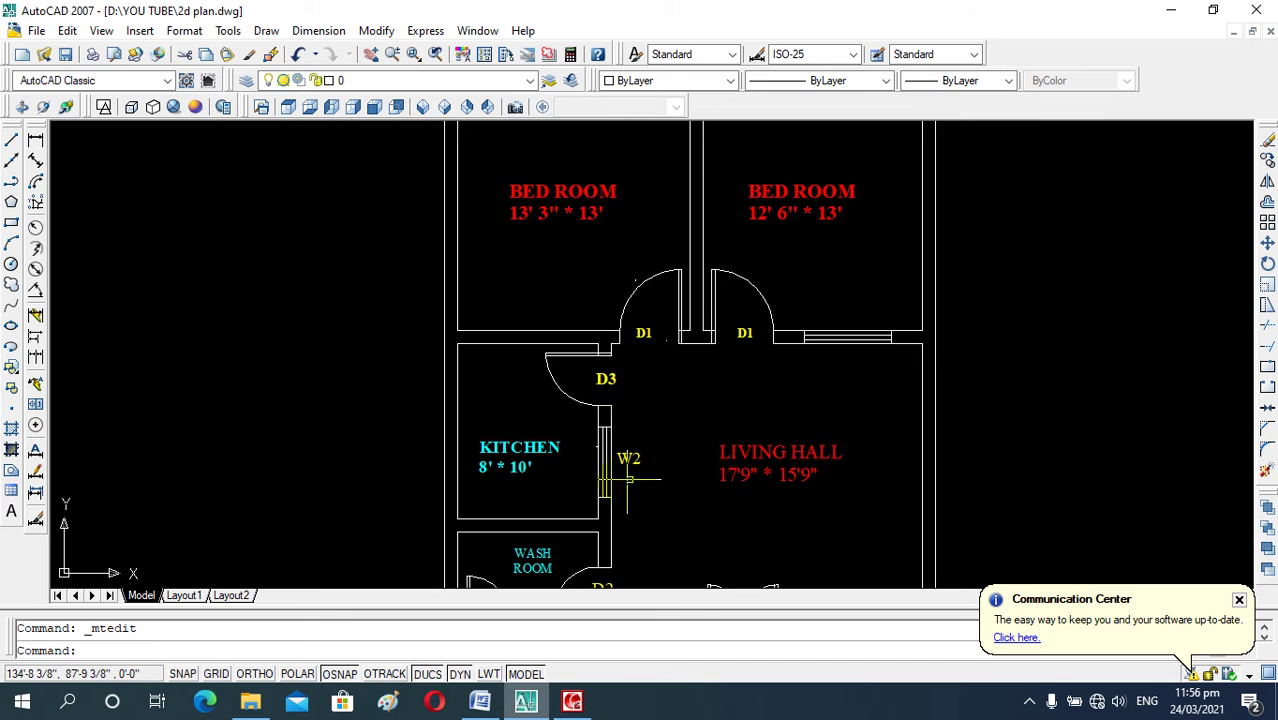
{"action": "scroll", "coordinate": [647, 347], "scroll_direction": "down", "scroll_amount": 4}
{"action": "scroll", "coordinate": [658, 454], "scroll_direction": "up", "scroll_amount": 2}
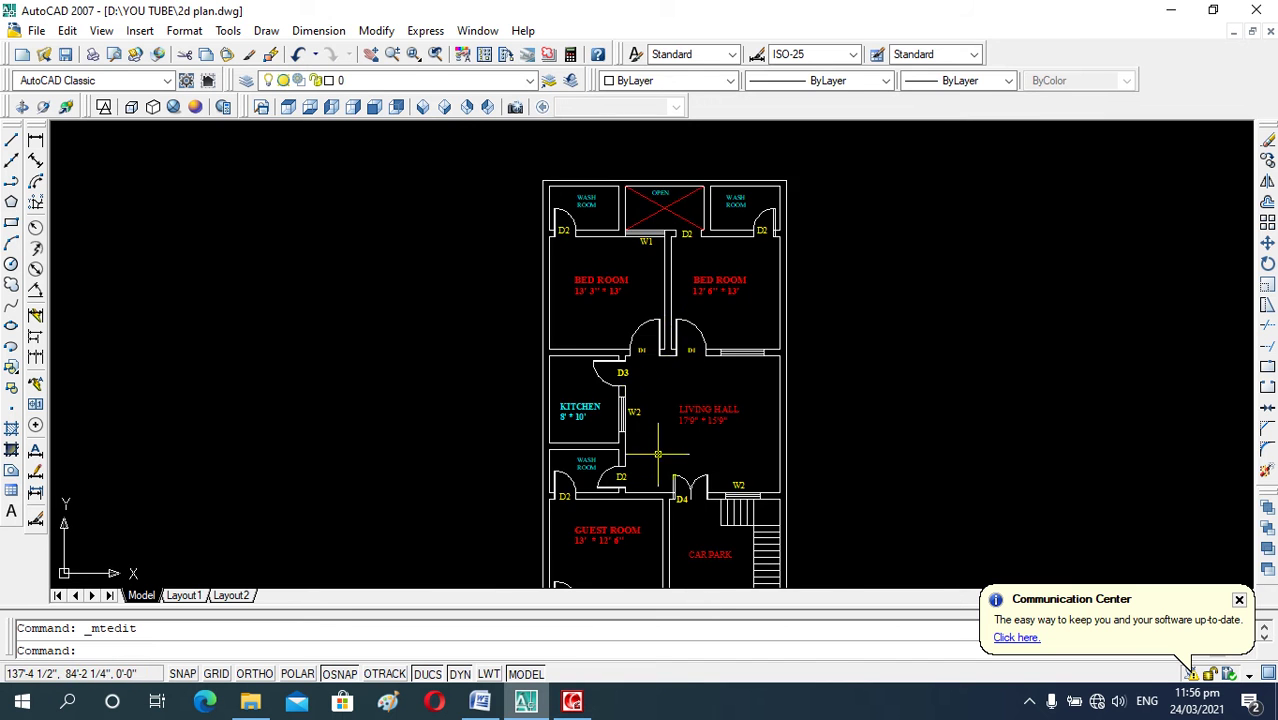
{"action": "scroll", "coordinate": [658, 454], "scroll_direction": "up", "scroll_amount": 2}
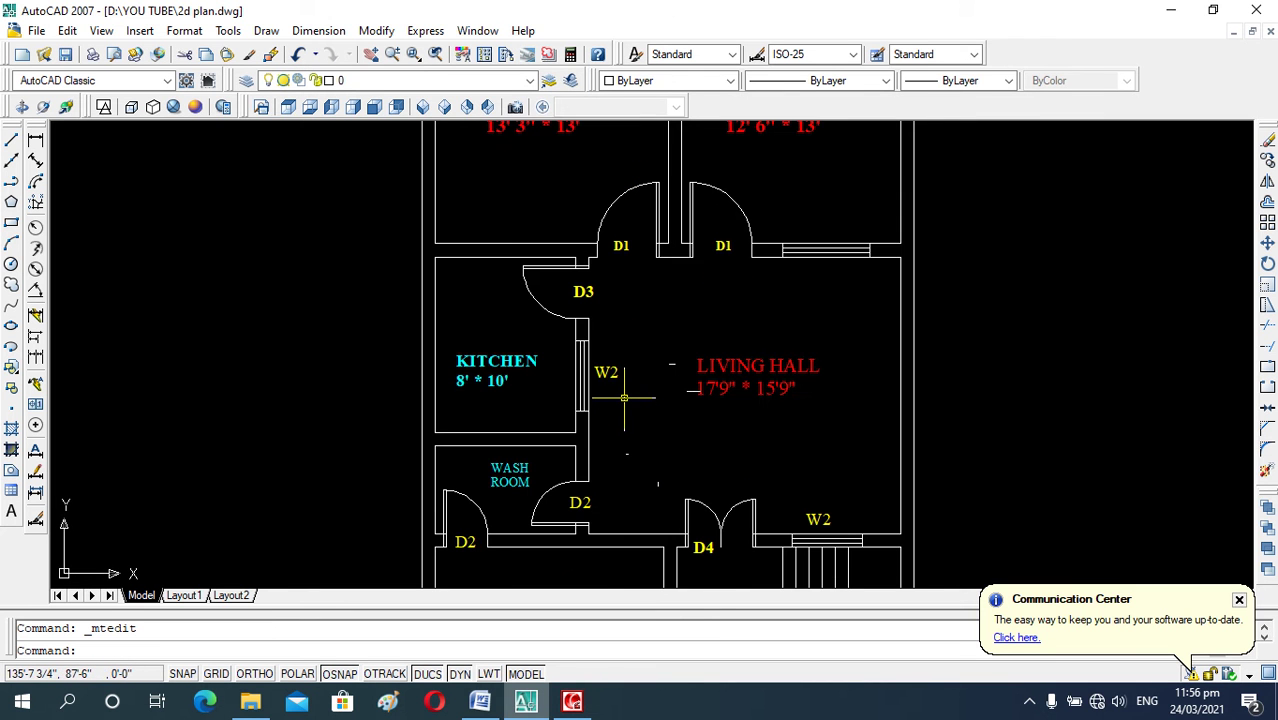
{"action": "scroll", "coordinate": [626, 341], "scroll_direction": "down", "scroll_amount": 2}
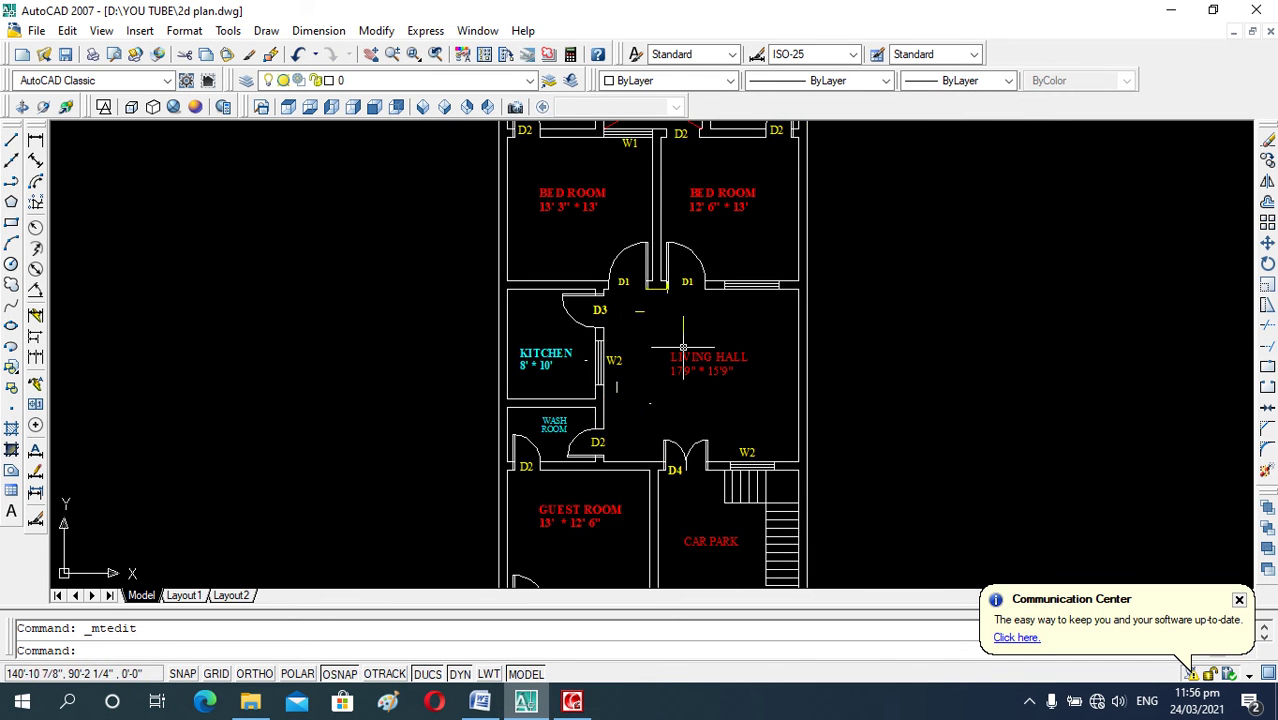
{"action": "scroll", "coordinate": [655, 428], "scroll_direction": "down", "scroll_amount": 2}
{"action": "scroll", "coordinate": [640, 430], "scroll_direction": "up", "scroll_amount": 1}
{"action": "scroll", "coordinate": [633, 546], "scroll_direction": "up", "scroll_amount": 2}
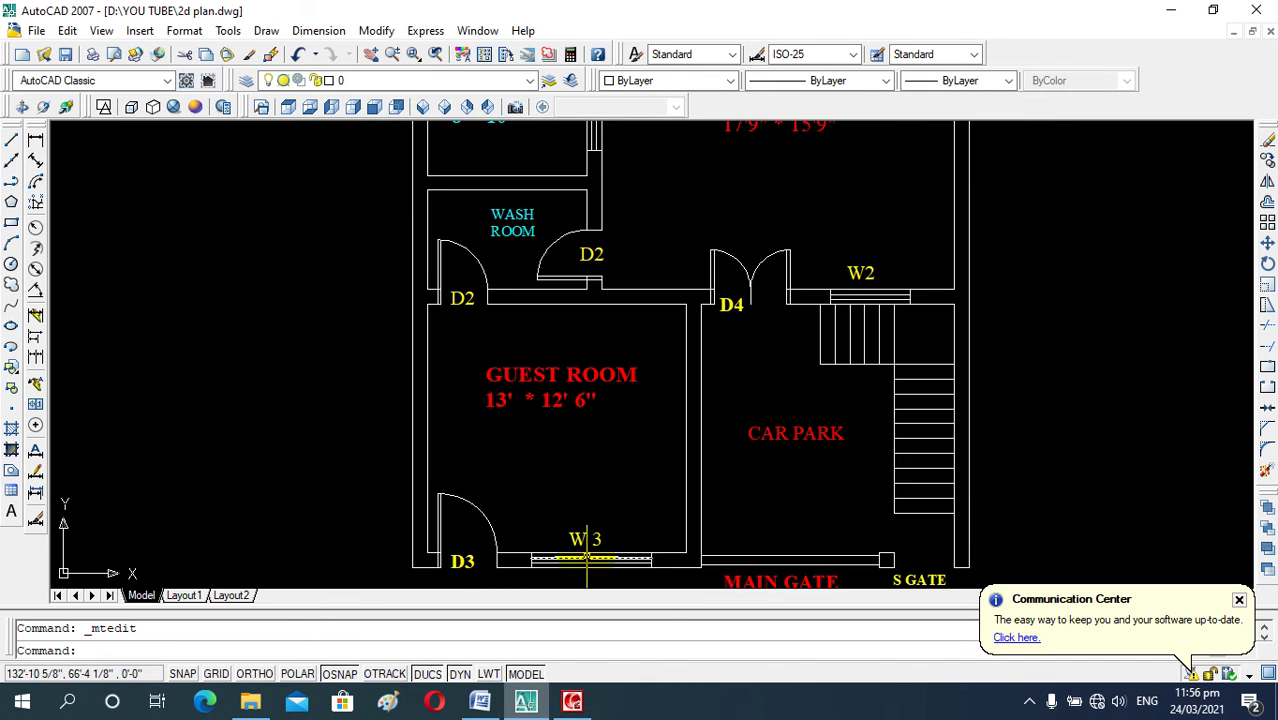
{"action": "left_click", "coordinate": [581, 557]}
{"action": "key", "text": "Escape"}
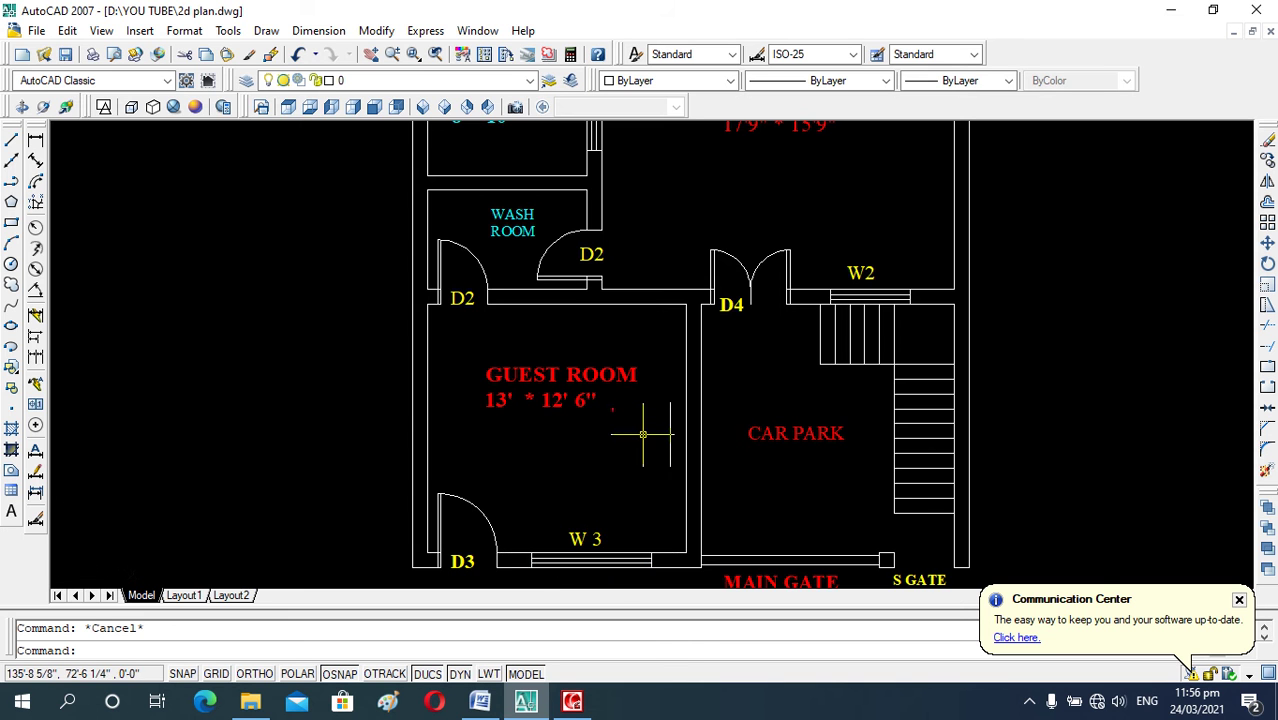
{"action": "scroll", "coordinate": [642, 434], "scroll_direction": "down", "scroll_amount": 1}
{"action": "scroll", "coordinate": [613, 495], "scroll_direction": "down", "scroll_amount": 1}
{"action": "left_click", "coordinate": [604, 500]}
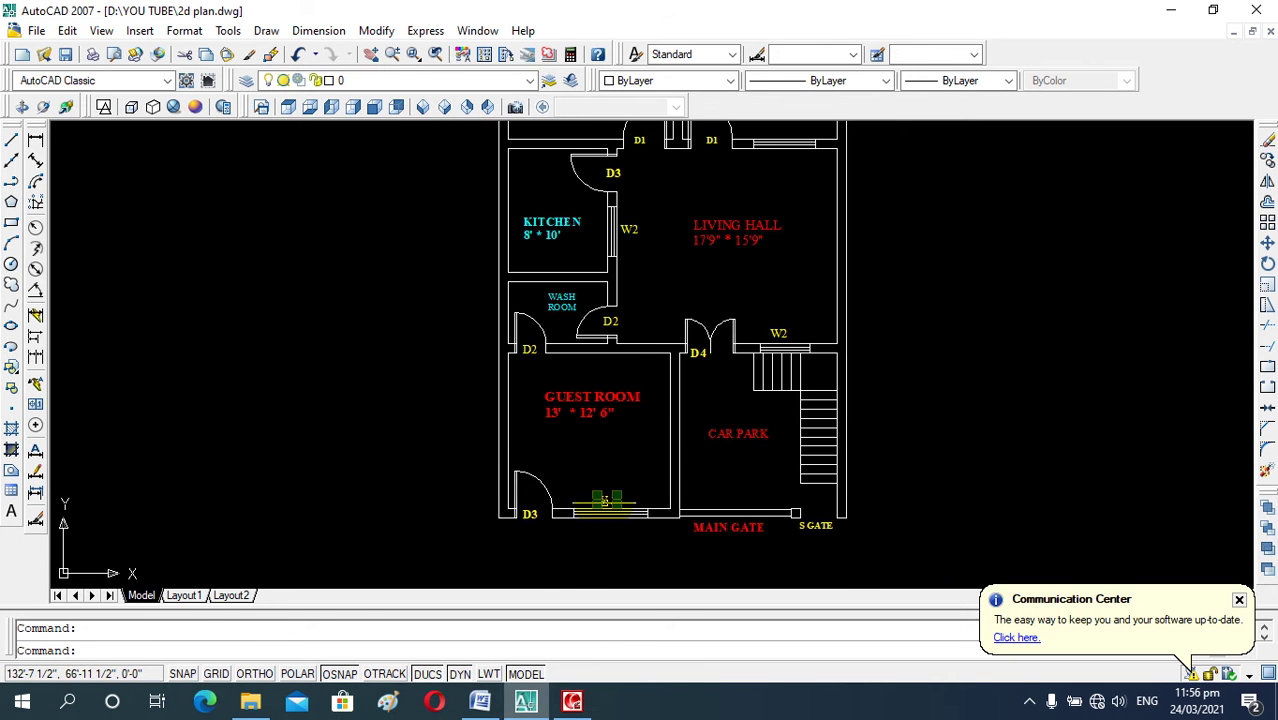
- Copy the W3 window onto the wall between the right bed room and the living hall
{"action": "type", "text": "c"}
{"action": "key", "text": "Return"}
{"action": "left_click", "coordinate": [604, 505]}
{"action": "scroll", "coordinate": [764, 234], "scroll_direction": "up", "scroll_amount": 1}
{"action": "scroll", "coordinate": [769, 211], "scroll_direction": "up", "scroll_amount": 1}
{"action": "scroll", "coordinate": [769, 211], "scroll_direction": "up", "scroll_amount": 1}
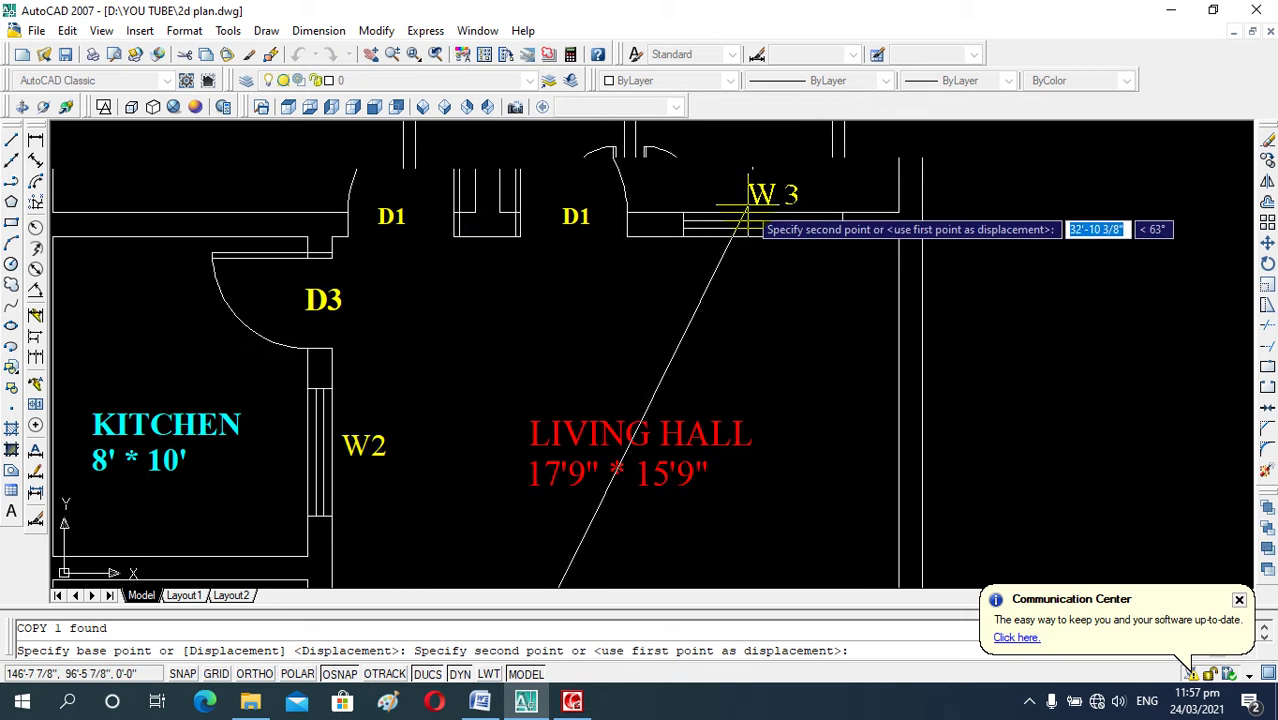
{"action": "key", "text": "Escape"}
{"action": "scroll", "coordinate": [715, 380], "scroll_direction": "down", "scroll_amount": 2}
{"action": "scroll", "coordinate": [690, 400], "scroll_direction": "down", "scroll_amount": 2}
{"action": "scroll", "coordinate": [677, 293], "scroll_direction": "up", "scroll_amount": 1}
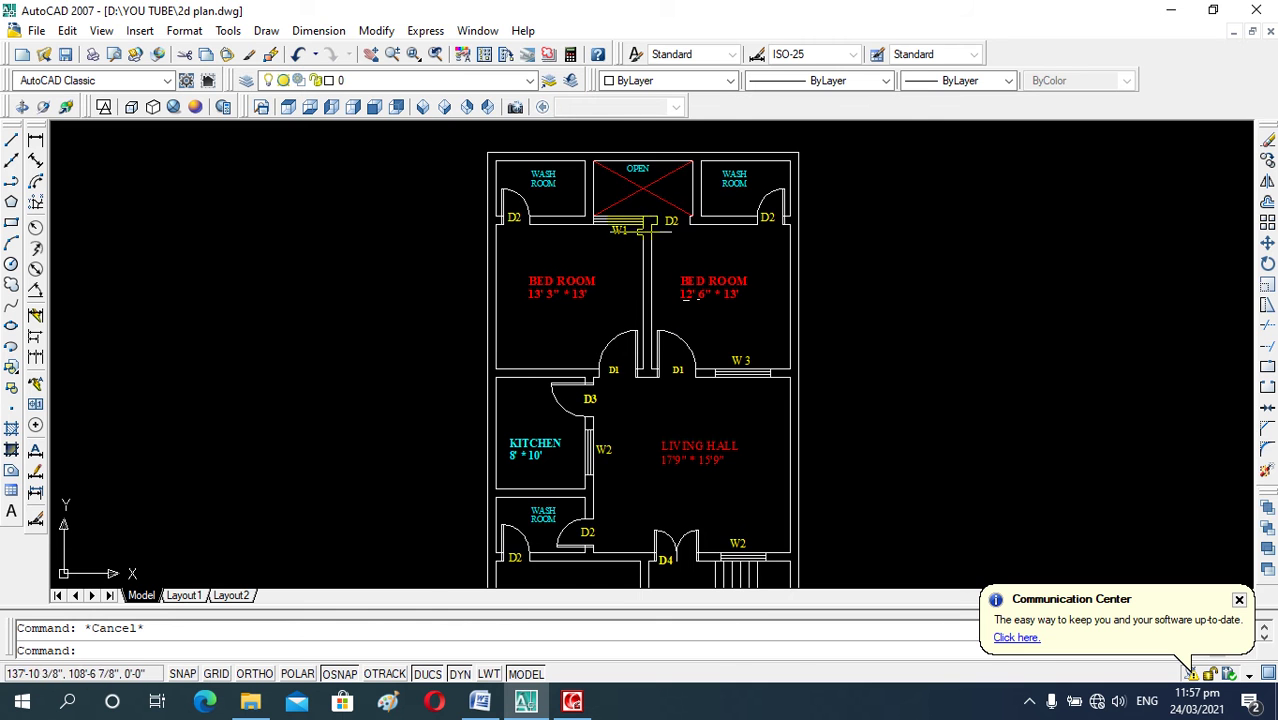
{"action": "scroll", "coordinate": [608, 195], "scroll_direction": "up", "scroll_amount": 1}
{"action": "scroll", "coordinate": [606, 208], "scroll_direction": "up", "scroll_amount": 1}
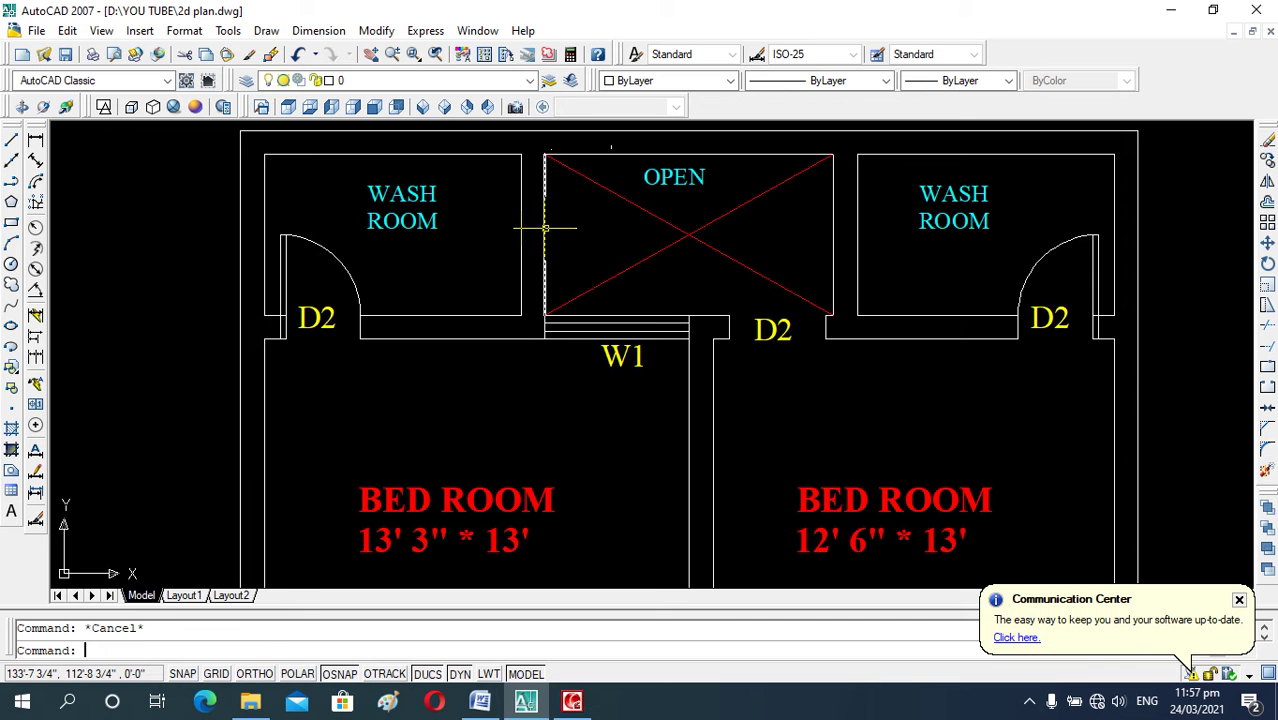
- Offset both wash-room top walls 12 downward into the wash rooms
{"action": "type", "text": "o"}
{"action": "key", "text": "Return"}
{"action": "type", "text": "12"}
{"action": "key", "text": "Return"}
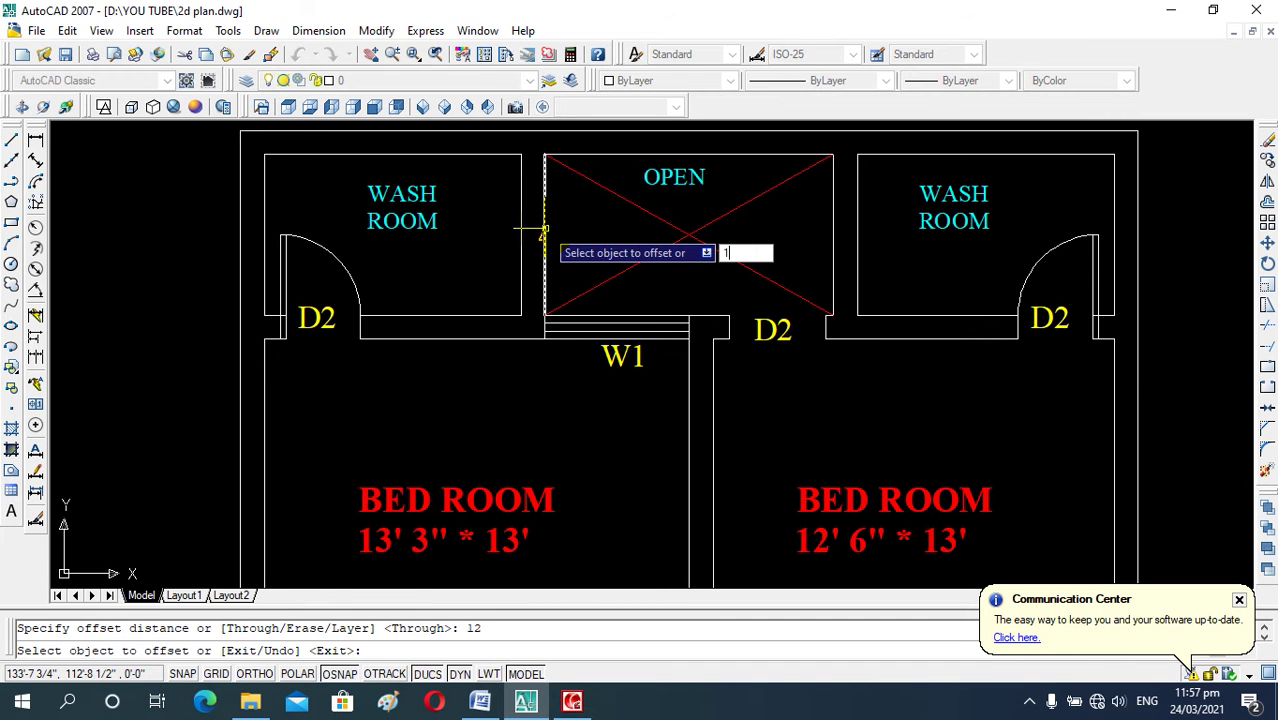
{"action": "left_click", "coordinate": [479, 152]}
{"action": "left_click", "coordinate": [489, 204]}
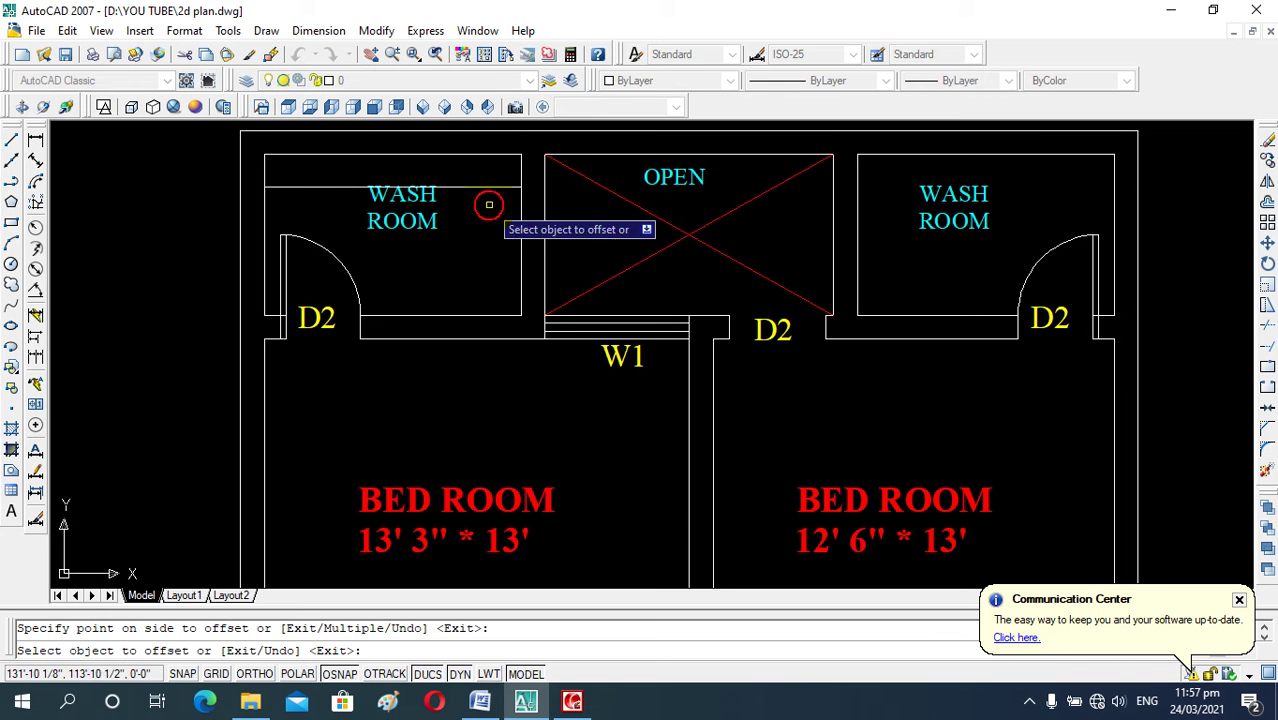
{"action": "left_click", "coordinate": [881, 155]}
{"action": "left_click", "coordinate": [880, 172]}
{"action": "key", "text": "Escape"}
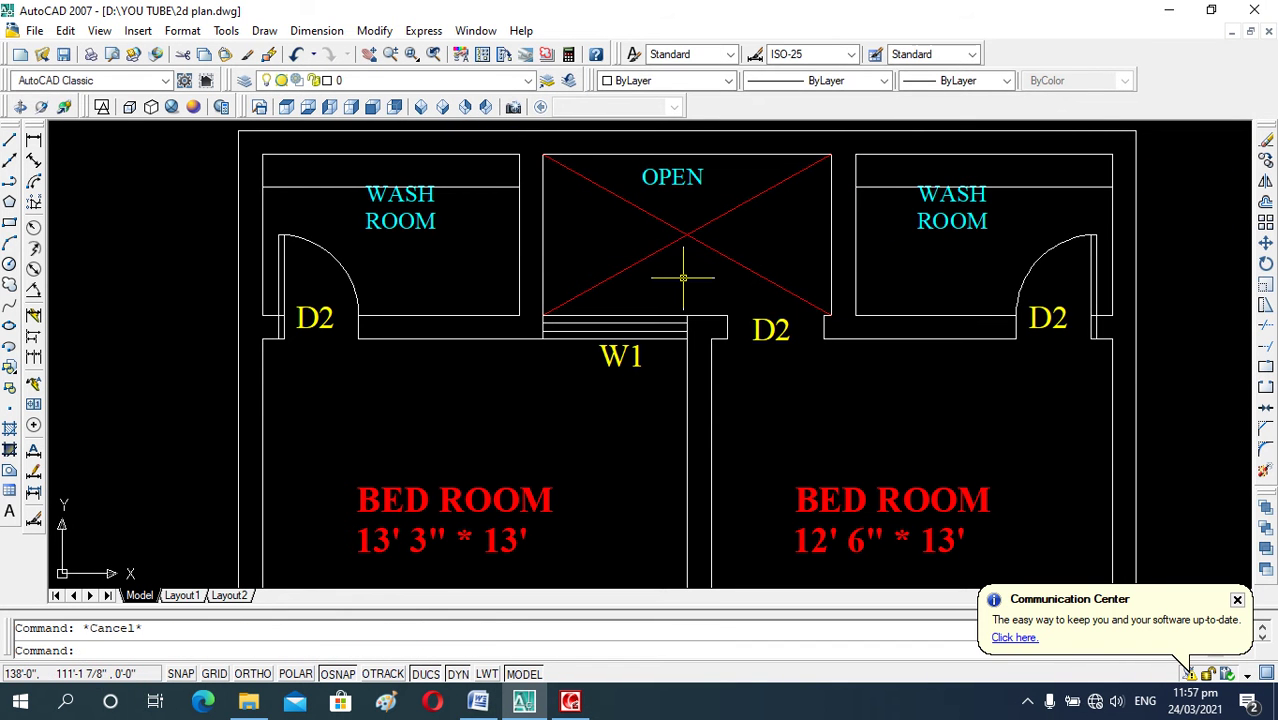
- Extend the new lines to the OPEN shaft and trim the left line's middle
{"action": "type", "text": "ex"}
{"action": "key", "text": "Return"}
{"action": "key", "text": "Return"}
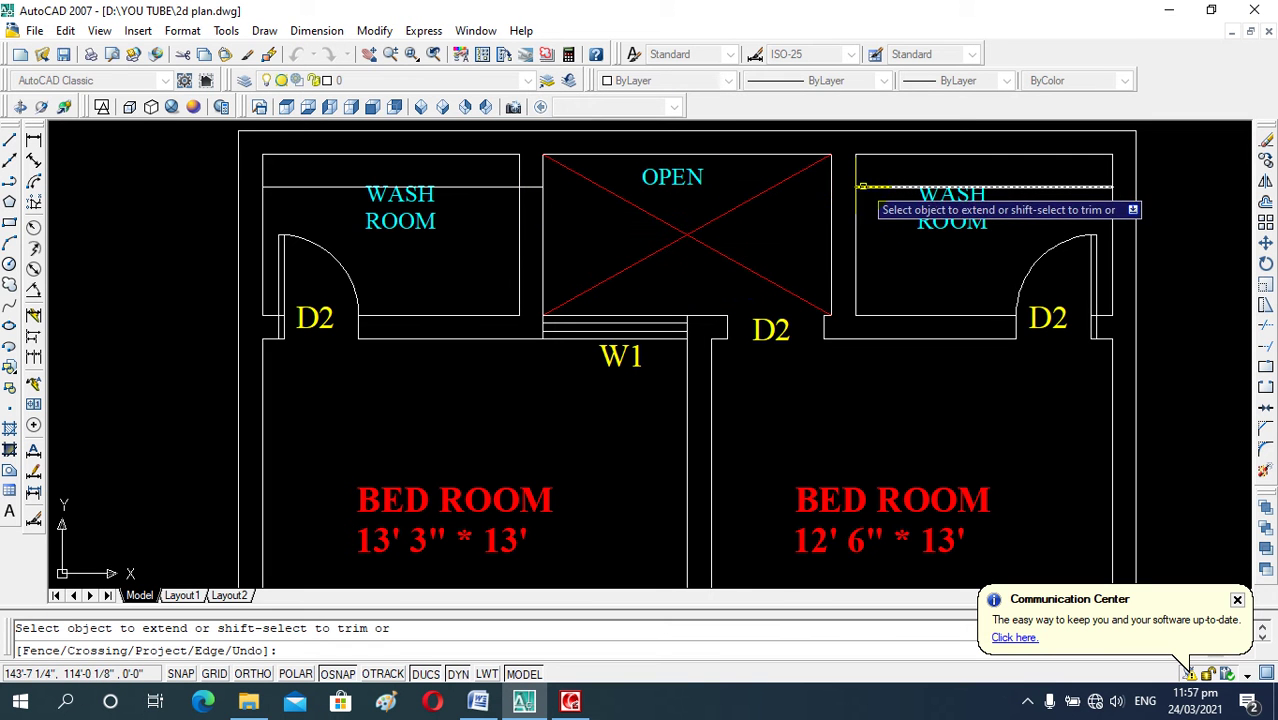
{"action": "left_click", "coordinate": [858, 187]}
{"action": "key", "text": "Escape"}
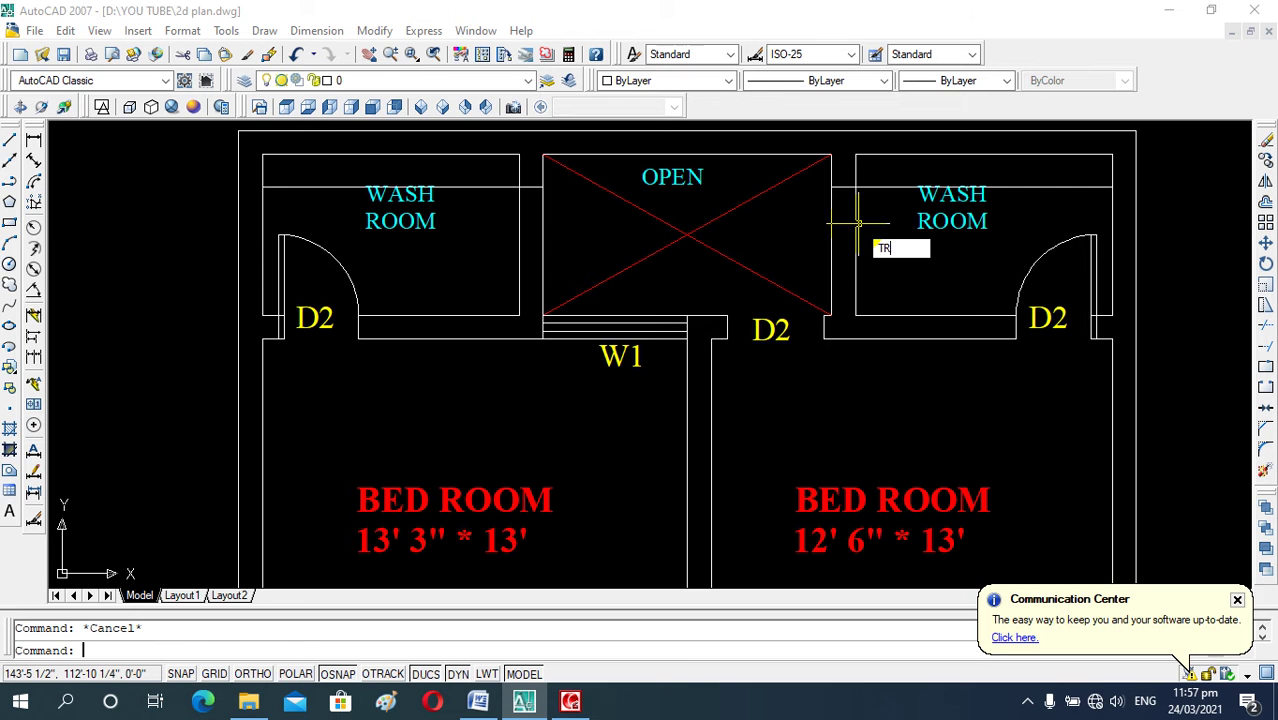
{"action": "key", "text": "Return"}
{"action": "key", "text": "Return"}
{"action": "left_click", "coordinate": [489, 188], "text": "shift"}
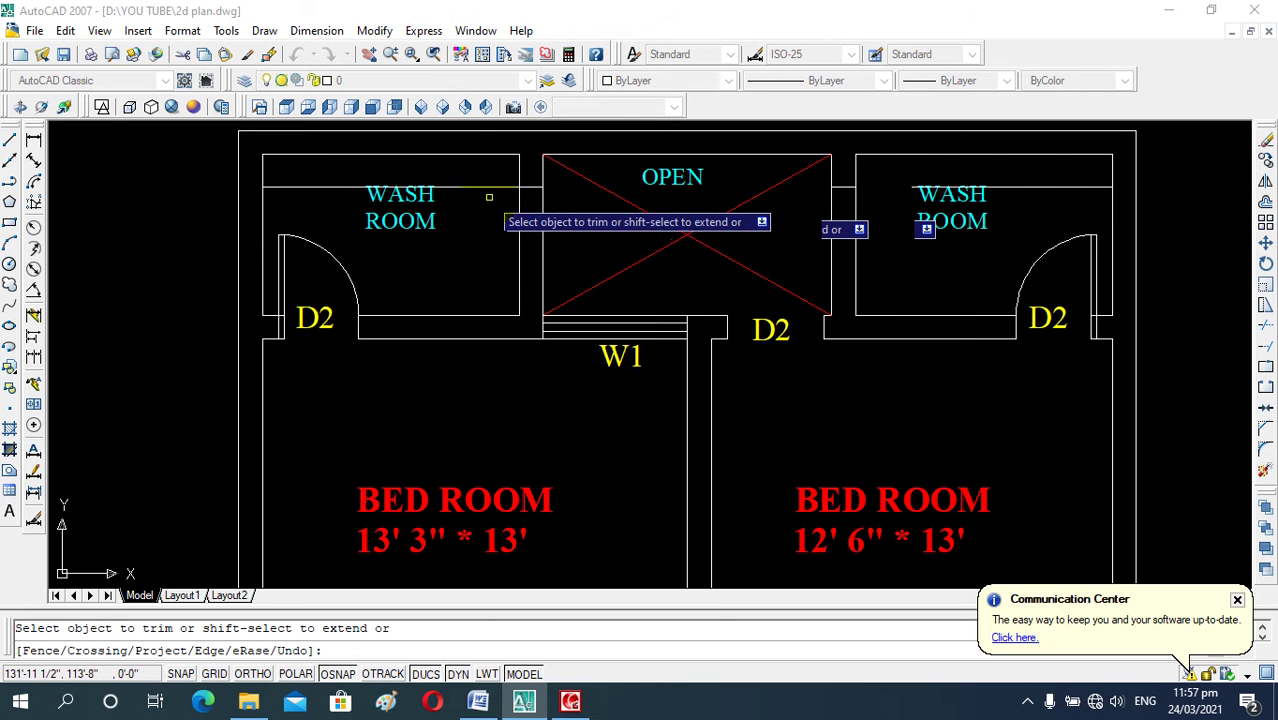
{"action": "left_click", "coordinate": [484, 187]}
{"action": "key", "text": "Escape"}
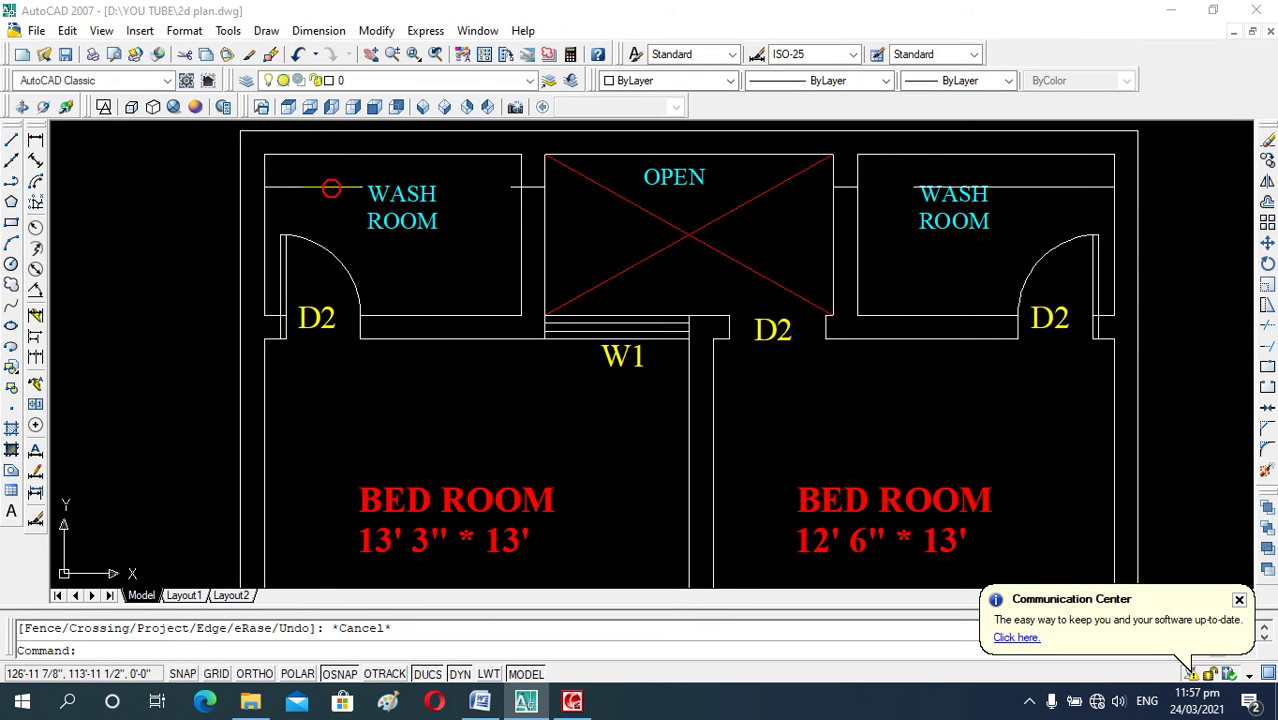
- Erase the leftover line pieces in both wash rooms, leaving stubs at the walls
{"action": "left_click", "coordinate": [331, 187]}
{"action": "left_click", "coordinate": [325, 181]}
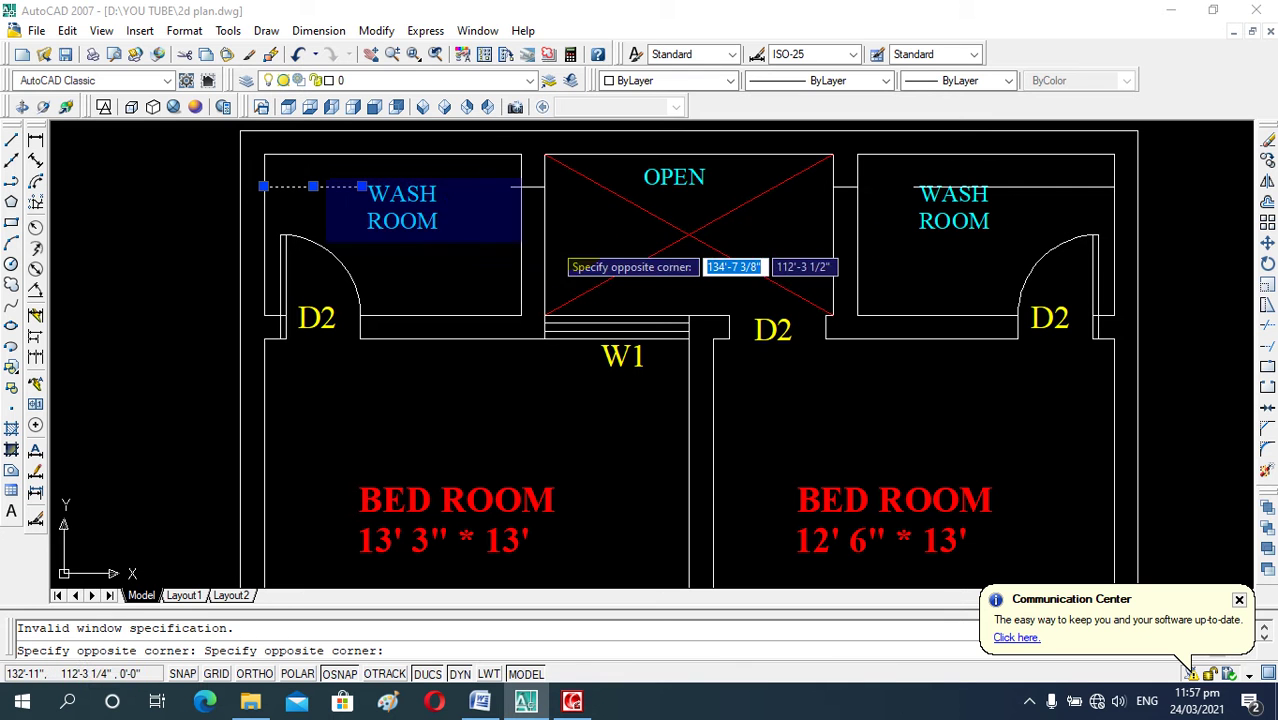
{"action": "type", "text": "E"}
{"action": "key", "text": "Escape"}
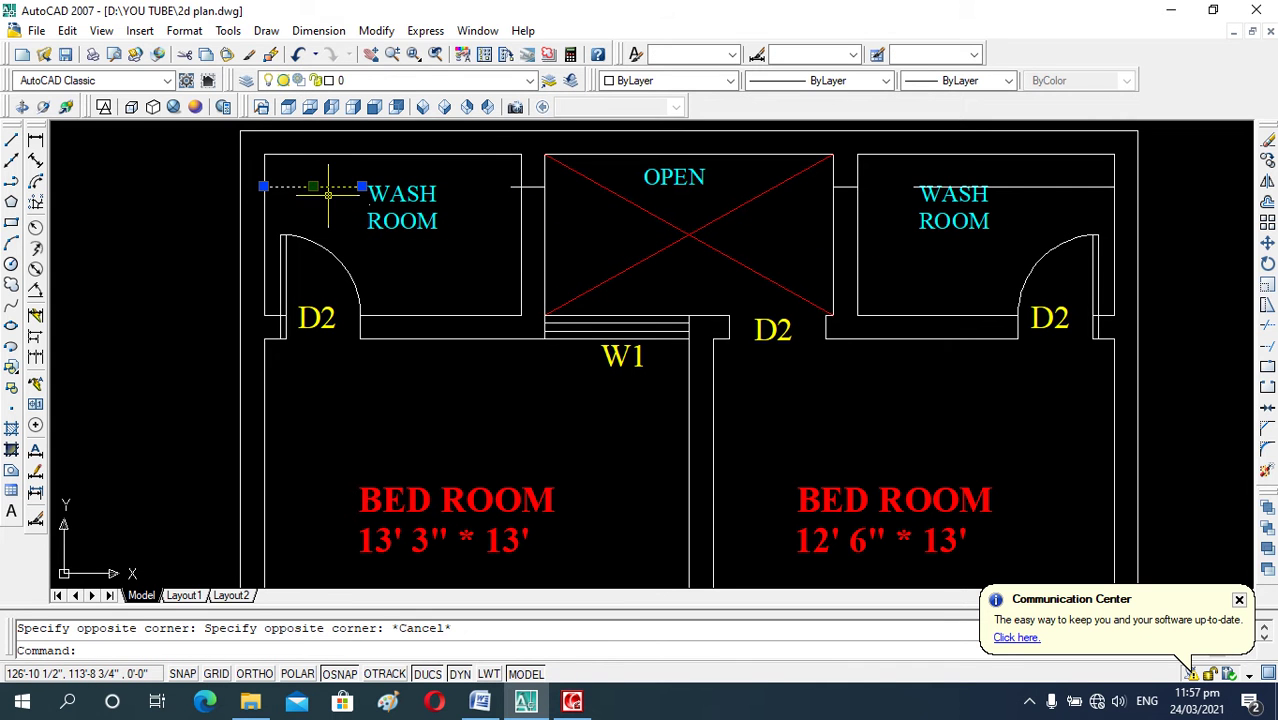
{"action": "key", "text": "Delete"}
{"action": "left_click", "coordinate": [1033, 187]}
{"action": "key", "text": "Delete"}
{"action": "key", "text": "Escape"}
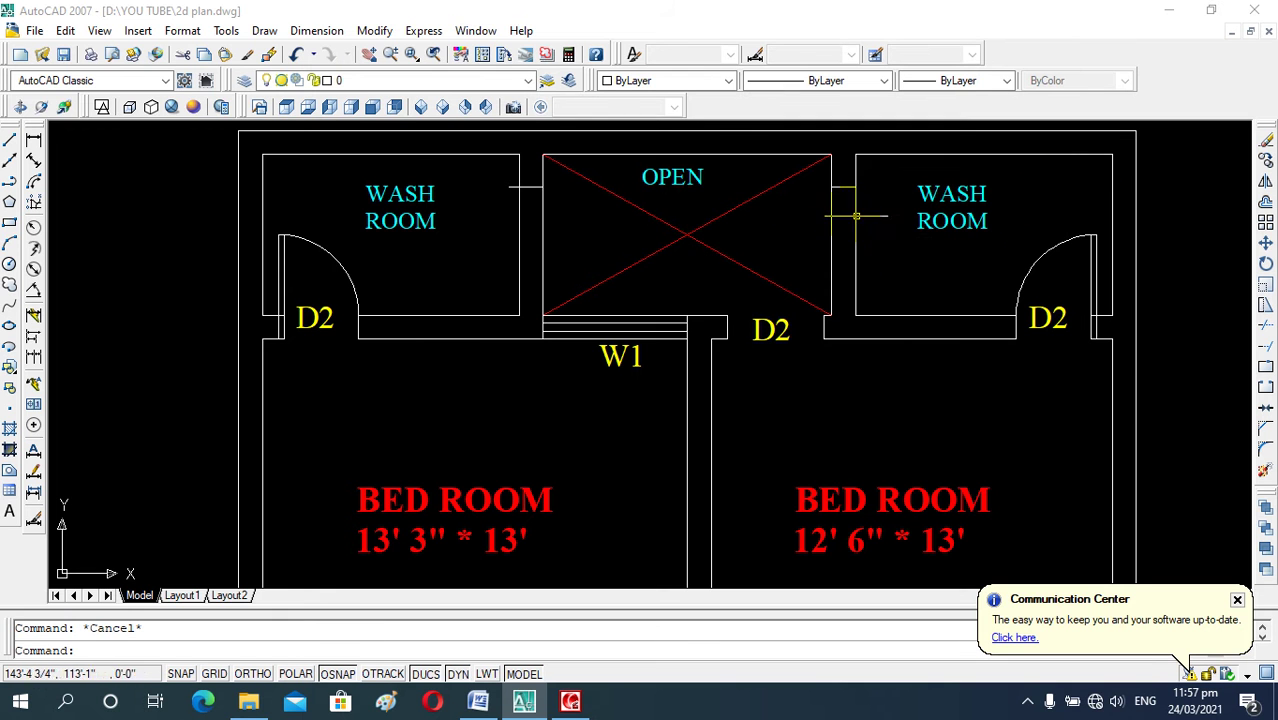
- Offset the short wall lines 18 downward beside the OPEN shaft
{"action": "type", "text": "o"}
{"action": "key", "text": "Return"}
{"action": "type", "text": "18"}
{"action": "key", "text": "Return"}
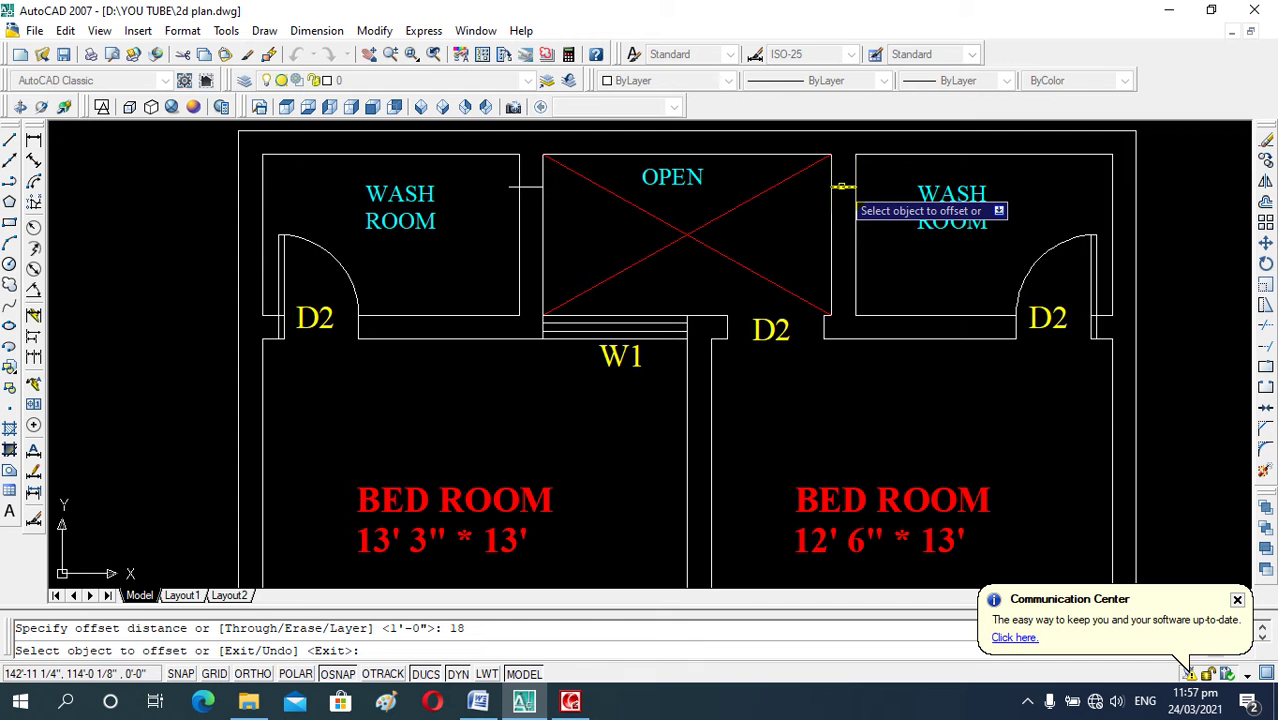
{"action": "left_click", "coordinate": [841, 186]}
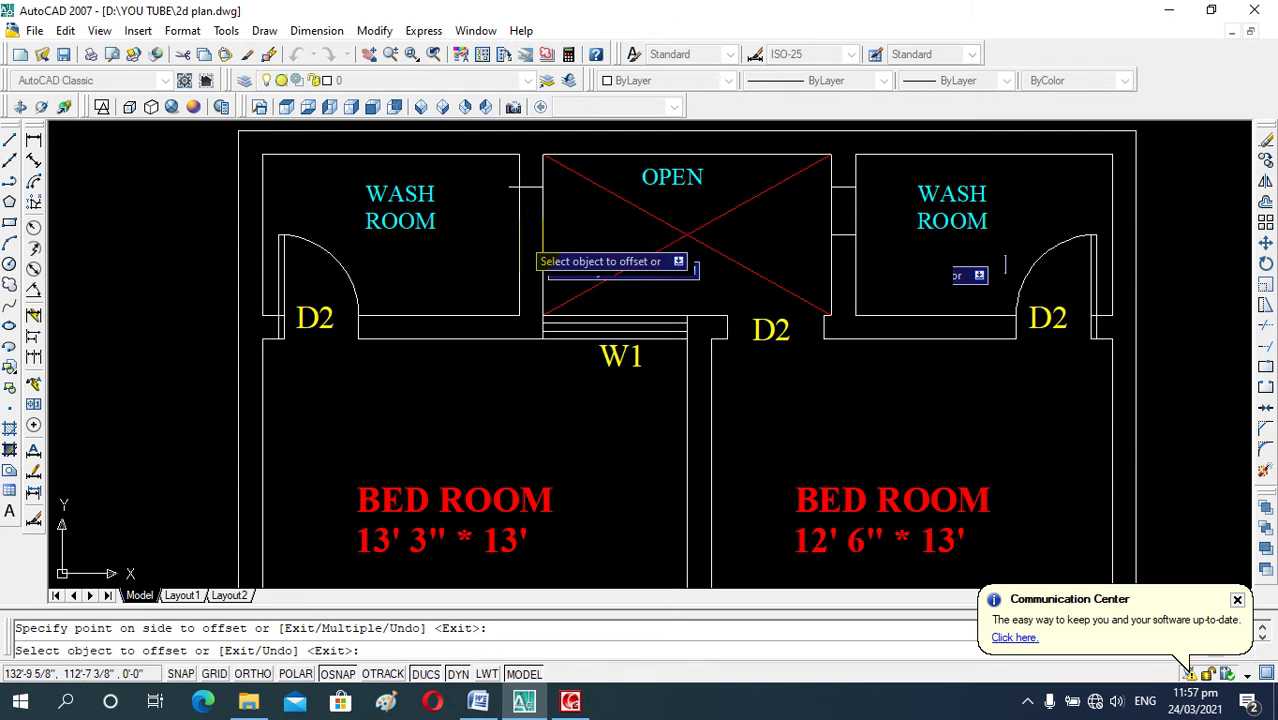
{"action": "left_click", "coordinate": [535, 187]}
{"action": "key", "text": "Escape"}
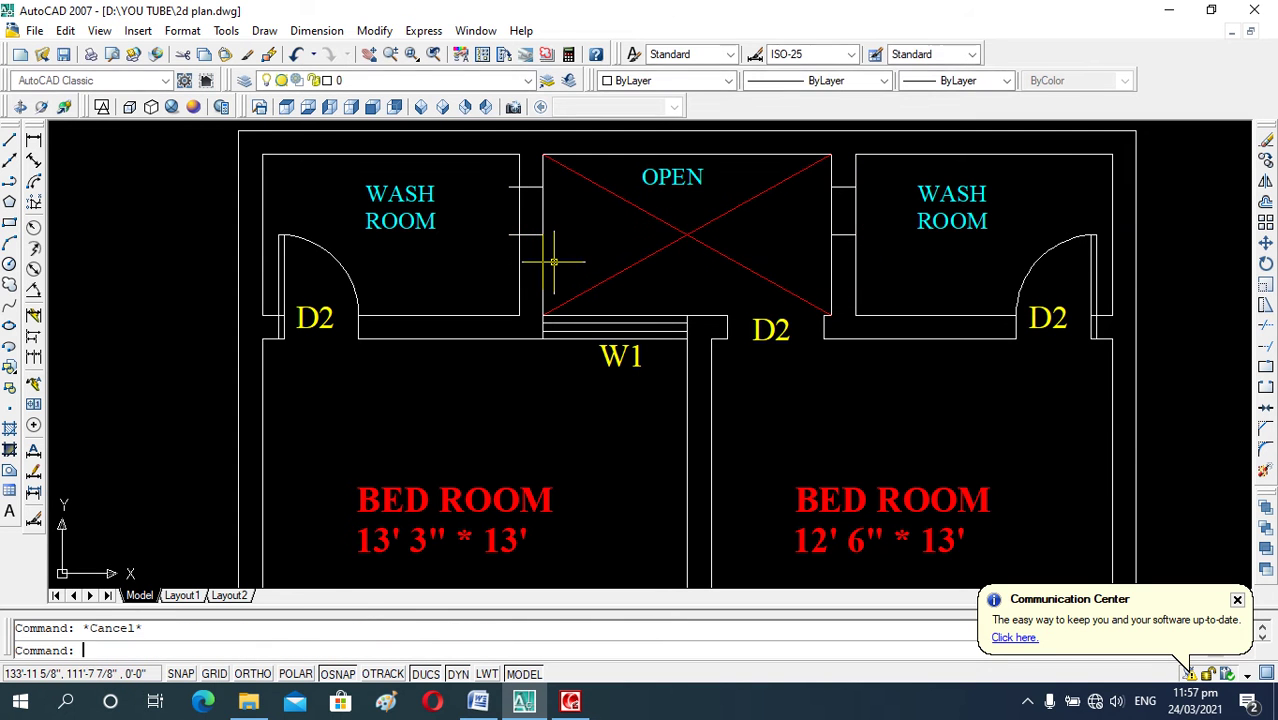
- Trim the wall between each pair of short lines to form the openings
{"action": "type", "text": "tr"}
{"action": "key", "text": "Return"}
{"action": "key", "text": "Return"}
{"action": "scroll", "coordinate": [479, 187], "scroll_direction": "up", "scroll_amount": 4}
{"action": "scroll", "coordinate": [479, 187], "scroll_direction": "up", "scroll_amount": 2}
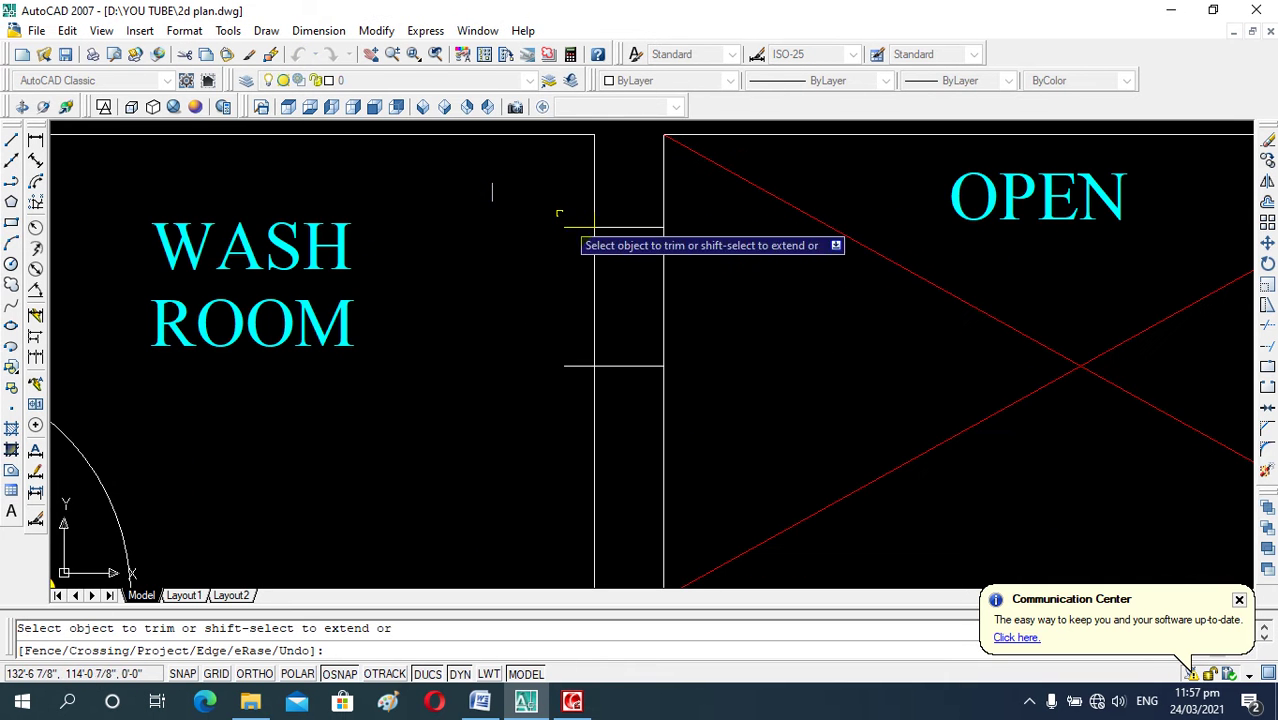
{"action": "left_click", "coordinate": [575, 320]}
{"action": "left_click", "coordinate": [559, 394]}
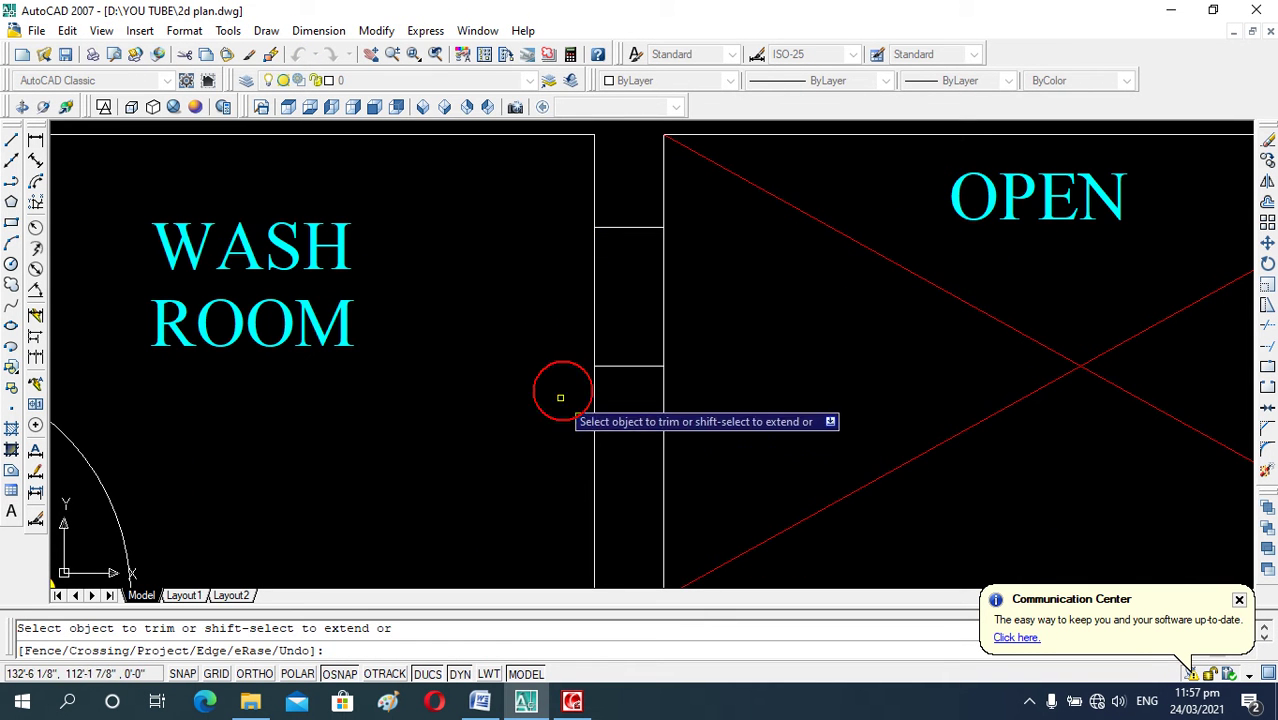
{"action": "key", "text": "Escape"}
{"action": "scroll", "coordinate": [630, 260], "scroll_direction": "down", "scroll_amount": 6}
{"action": "scroll", "coordinate": [846, 280], "scroll_direction": "up", "scroll_amount": 2}
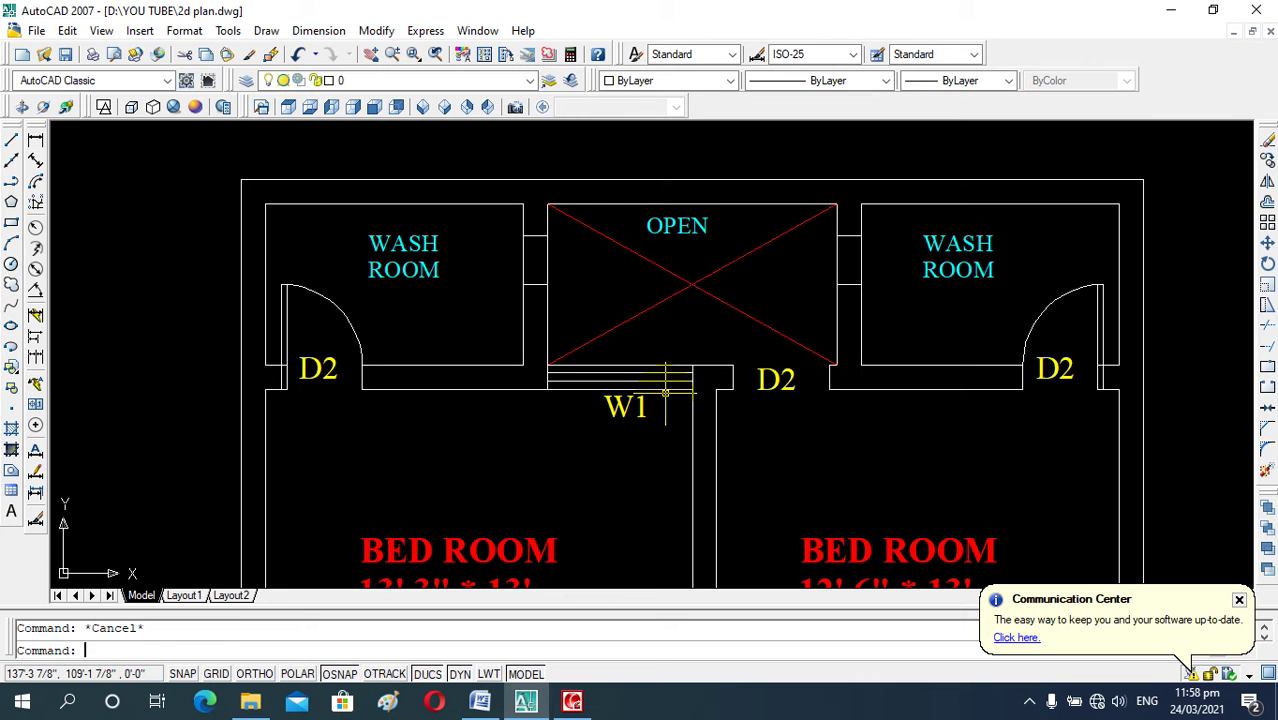
- Draw a vertical Ortho line from the gap midpoint down across the left wash-room opening
{"action": "type", "text": "L"}
{"action": "key", "text": "Return"}
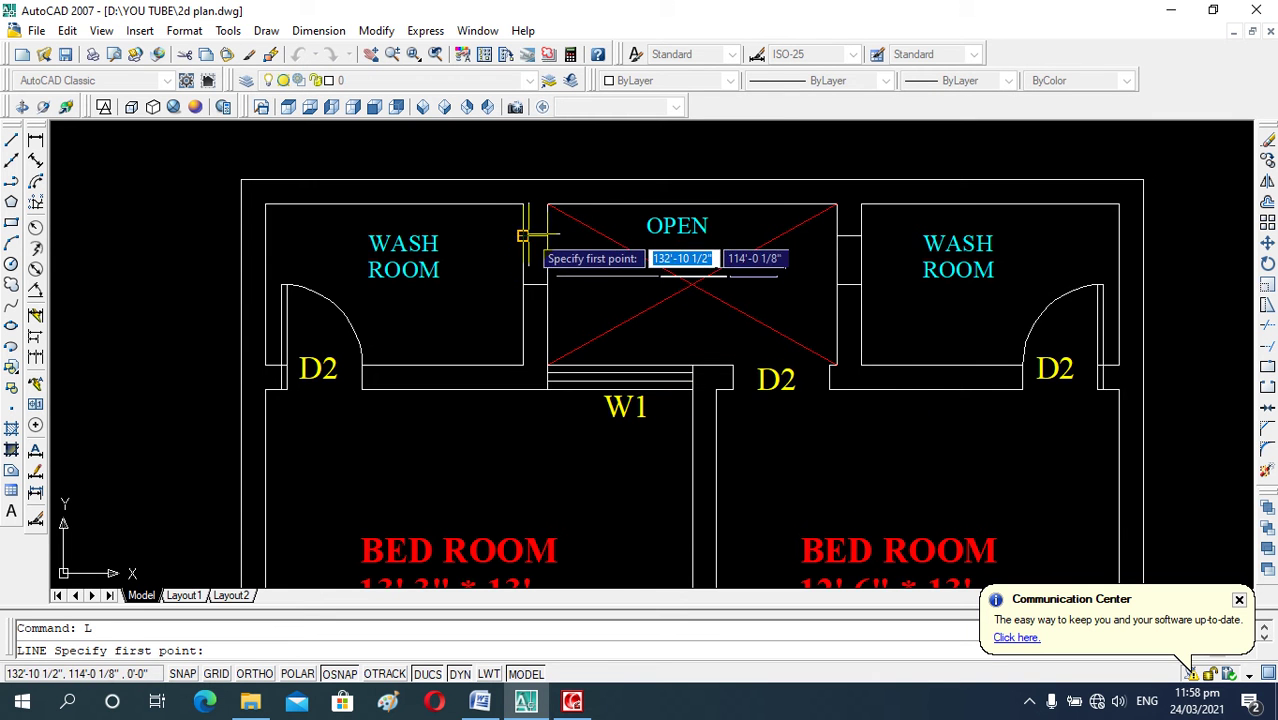
{"action": "scroll", "coordinate": [537, 236], "scroll_direction": "up", "scroll_amount": 2}
{"action": "scroll", "coordinate": [537, 236], "scroll_direction": "up", "scroll_amount": 2}
{"action": "key", "text": "Escape"}
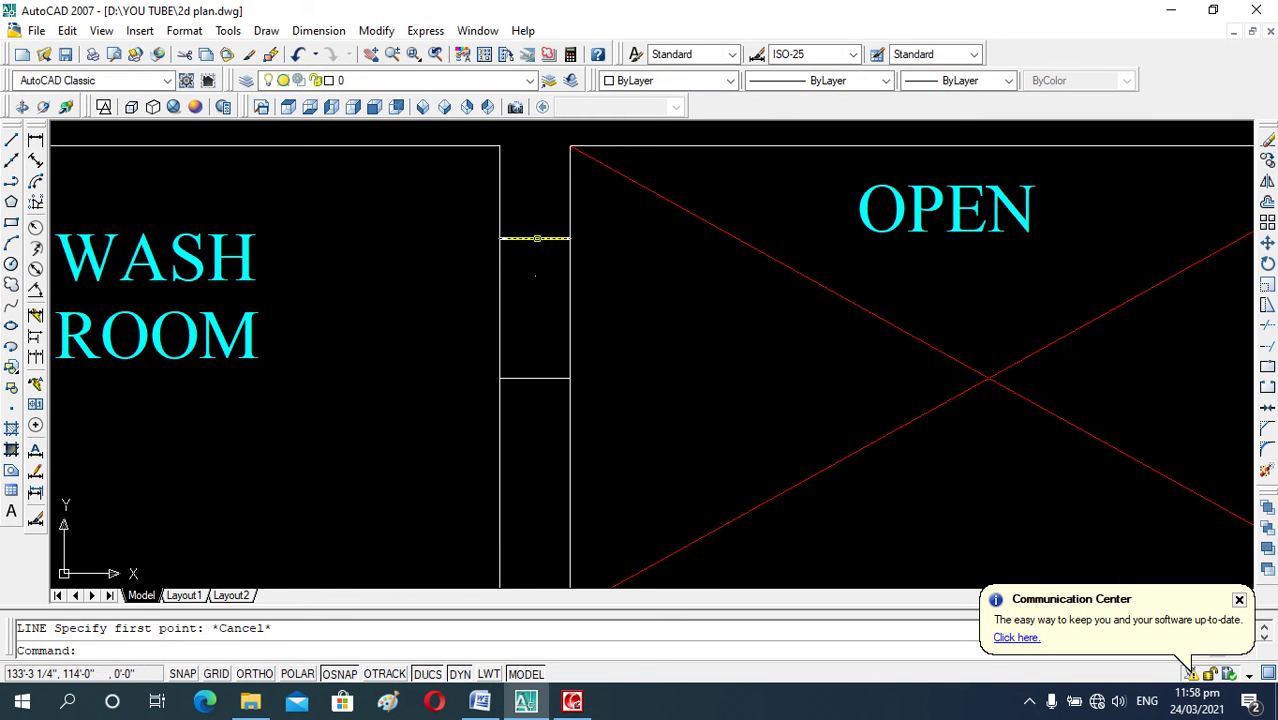
{"action": "type", "text": "L"}
{"action": "key", "text": "Return"}
{"action": "left_click", "coordinate": [533, 239]}
{"action": "key", "text": "F8"}
{"action": "left_click", "coordinate": [533, 378]}
{"action": "key", "text": "Escape"}
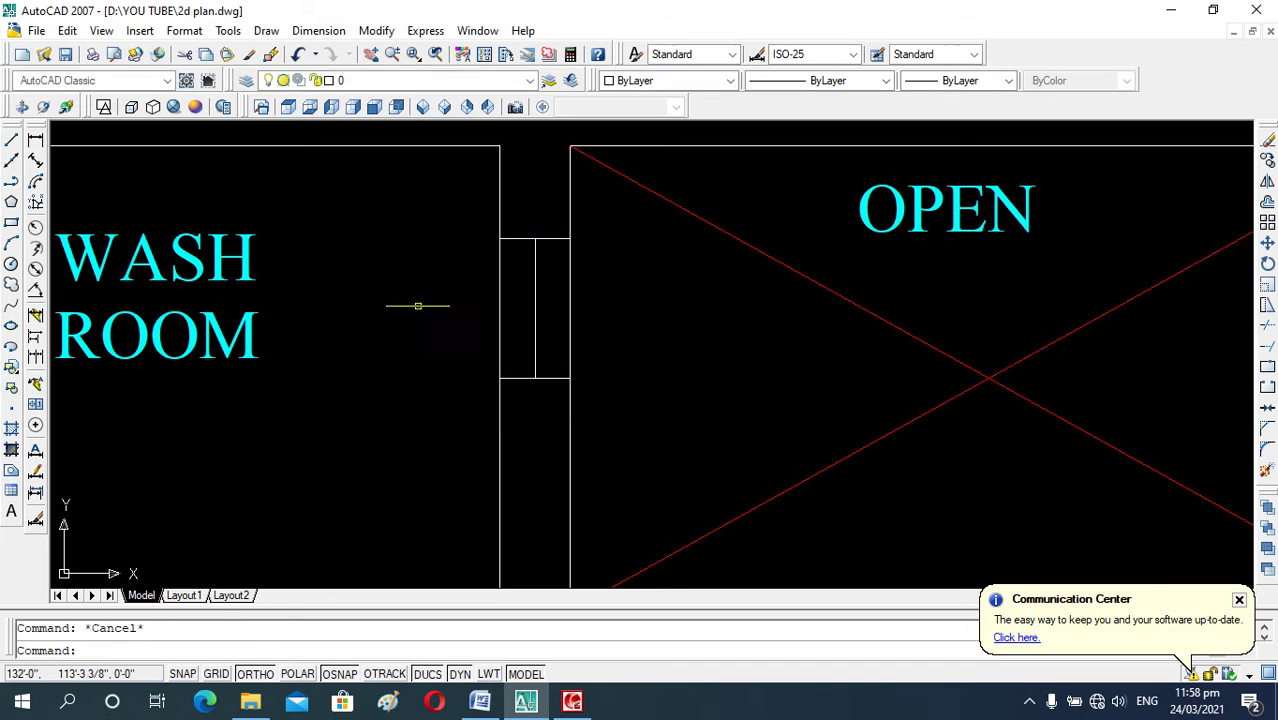
{"action": "scroll", "coordinate": [421, 289], "scroll_direction": "down", "scroll_amount": 2}
{"action": "scroll", "coordinate": [421, 289], "scroll_direction": "down", "scroll_amount": 2}
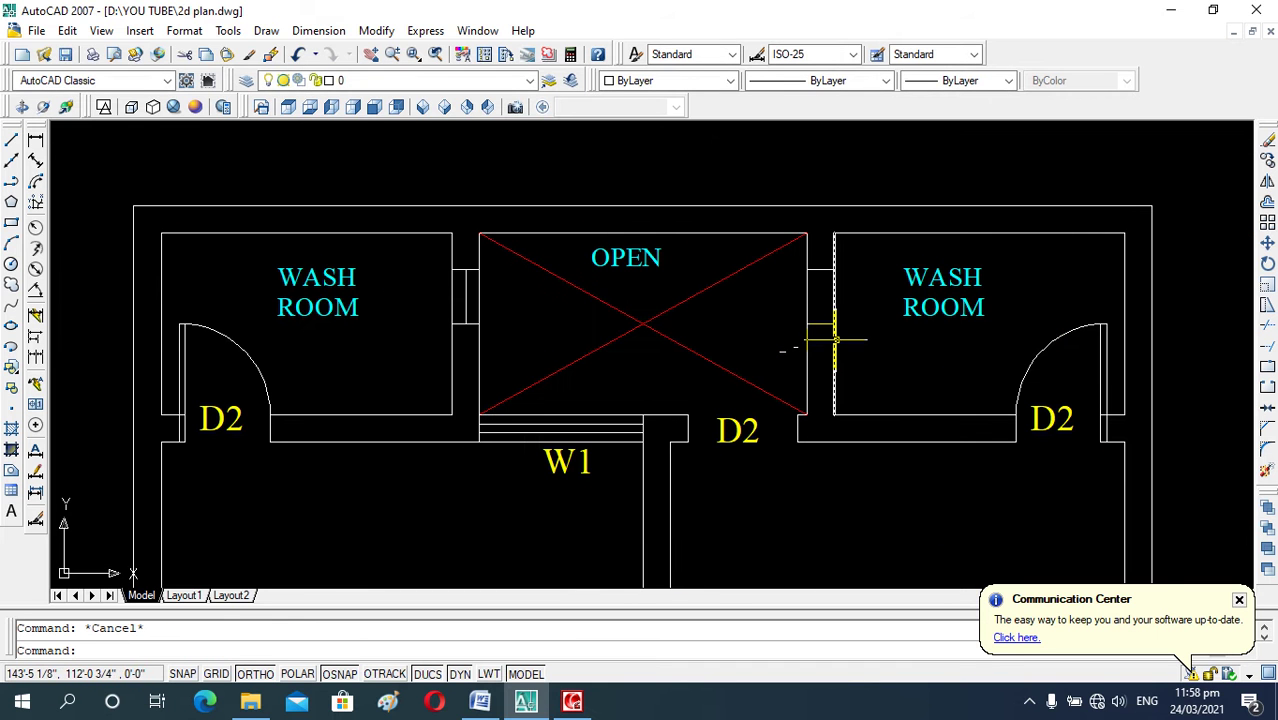
- Start a line in the gap beside the right wash room, then cancel it
{"action": "type", "text": "L"}
{"action": "key", "text": "Return"}
{"action": "left_click", "coordinate": [821, 270]}
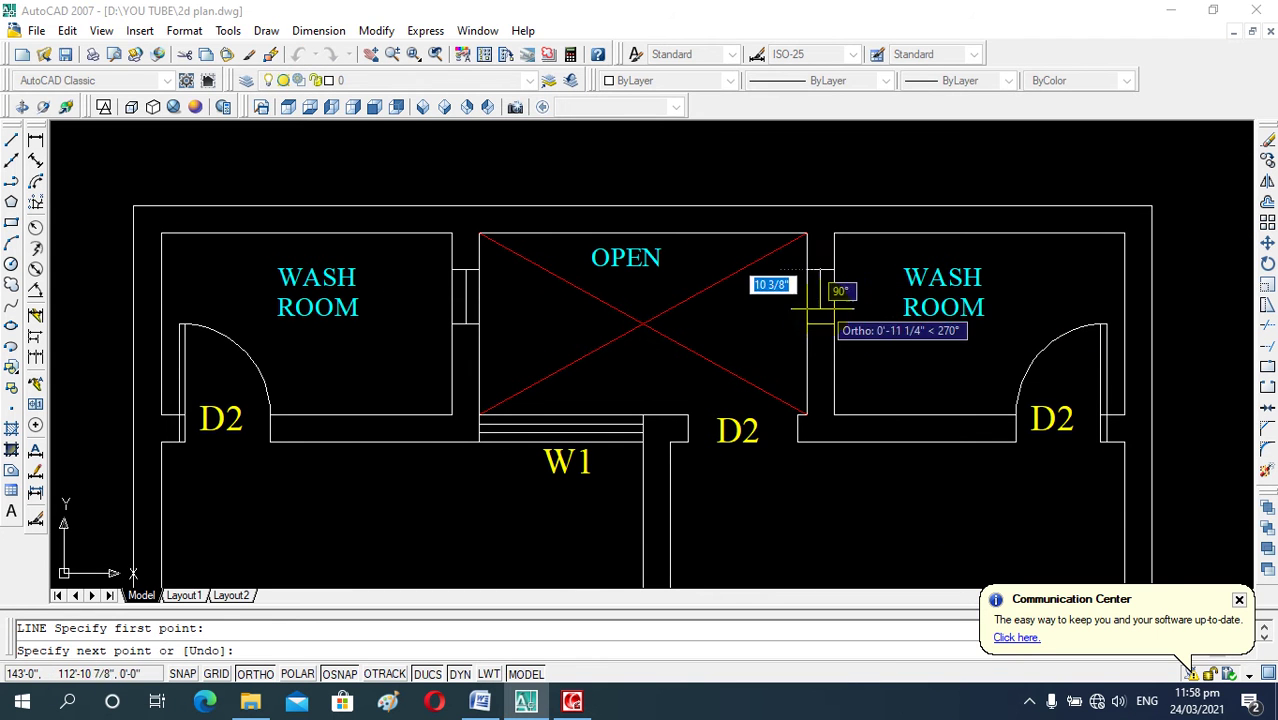
{"action": "key", "text": "Escape"}
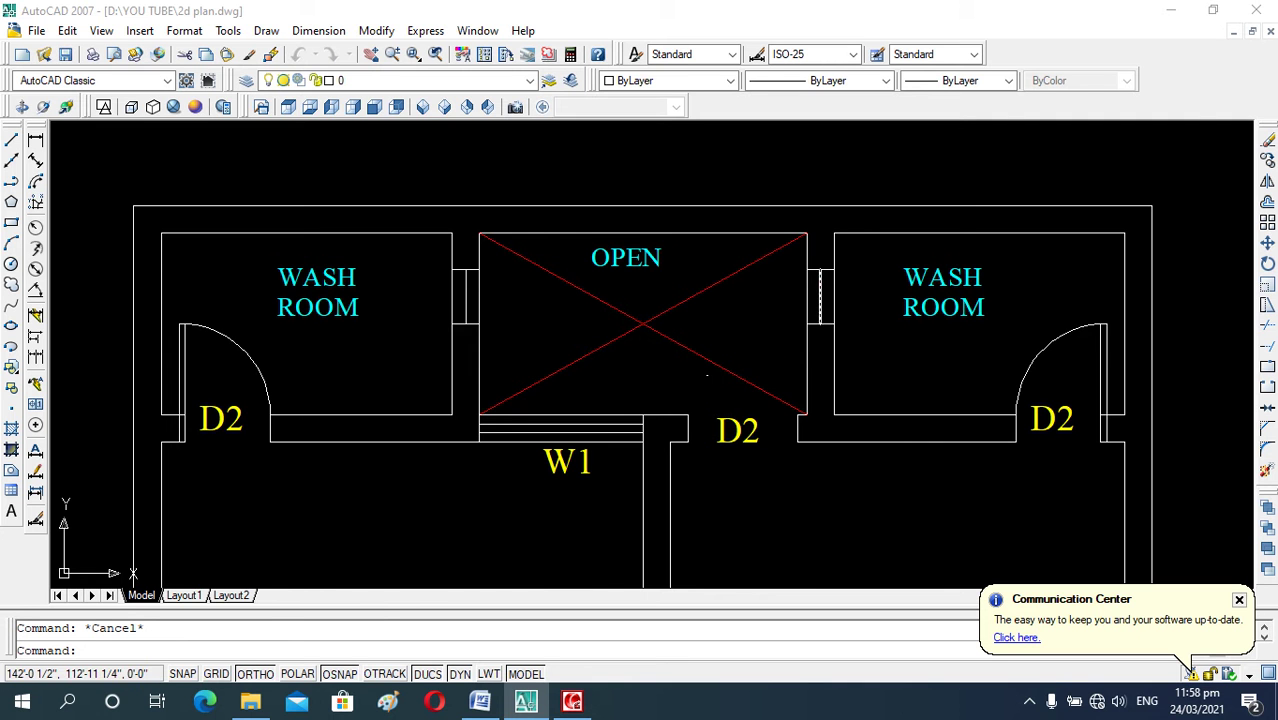
{"action": "scroll", "coordinate": [600, 215], "scroll_direction": "down", "scroll_amount": 4}
{"action": "scroll", "coordinate": [604, 220], "scroll_direction": "down", "scroll_amount": 3}
{"action": "scroll", "coordinate": [604, 220], "scroll_direction": "down", "scroll_amount": 2}
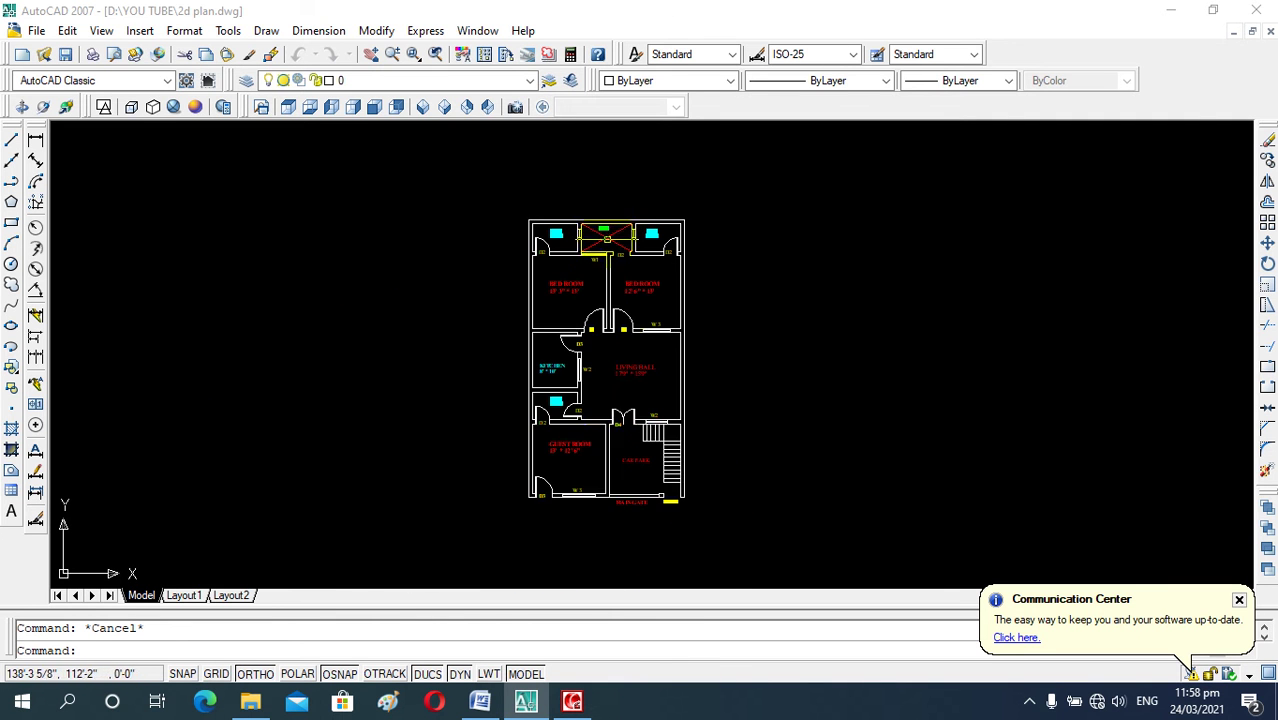
{"action": "scroll", "coordinate": [561, 418], "scroll_direction": "up", "scroll_amount": 2}
{"action": "scroll", "coordinate": [561, 421], "scroll_direction": "up", "scroll_amount": 2}
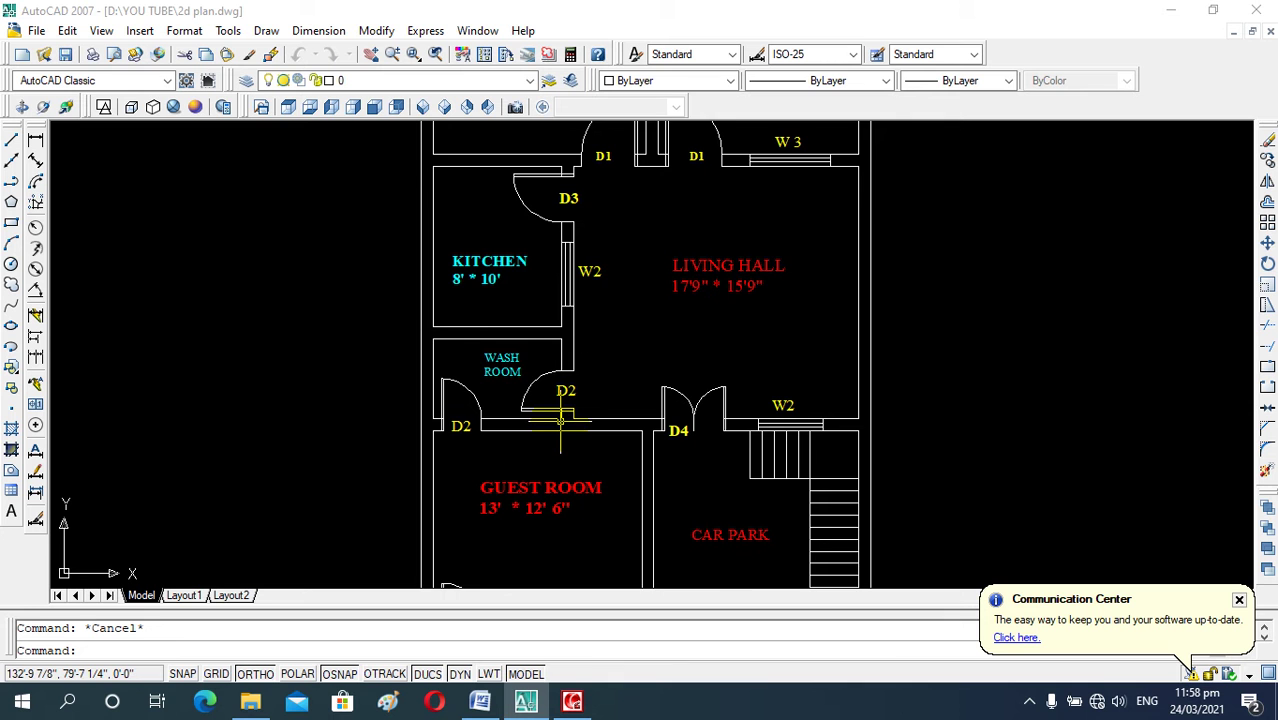
{"action": "scroll", "coordinate": [558, 418], "scroll_direction": "up", "scroll_amount": 1}
{"action": "scroll", "coordinate": [535, 400], "scroll_direction": "up", "scroll_amount": 1}
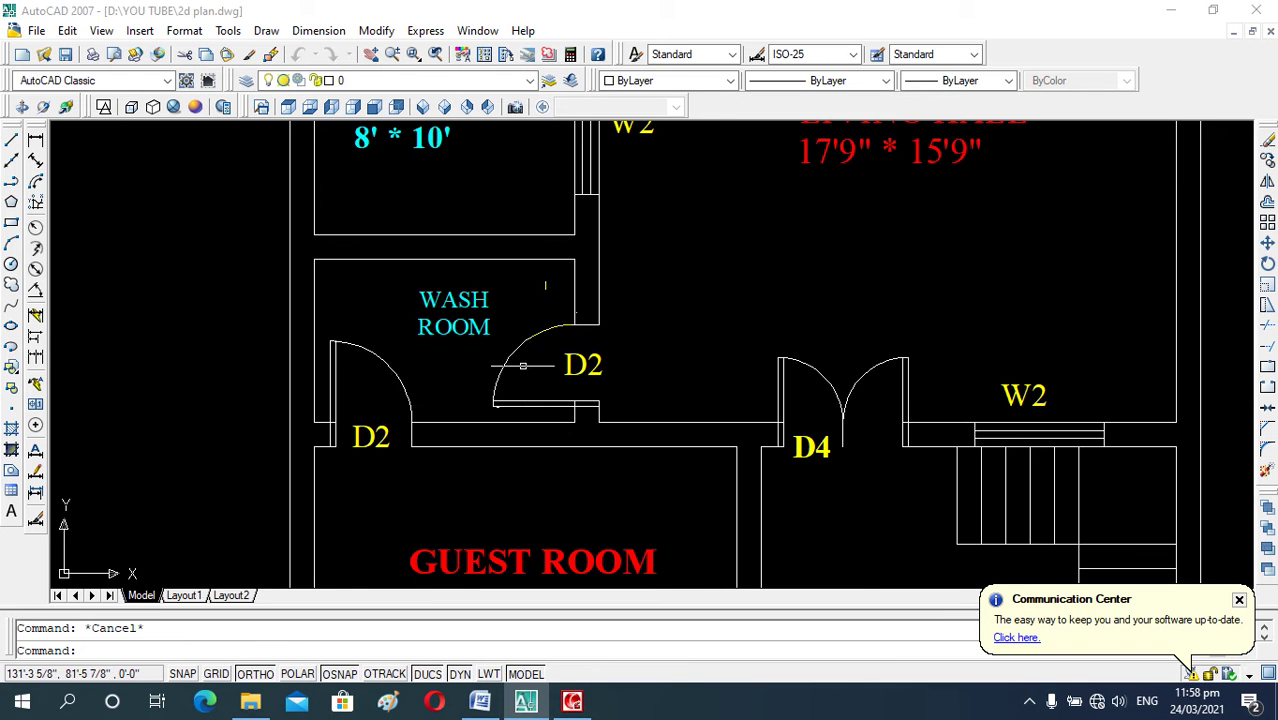
{"action": "scroll", "coordinate": [506, 322], "scroll_direction": "down", "scroll_amount": 1}
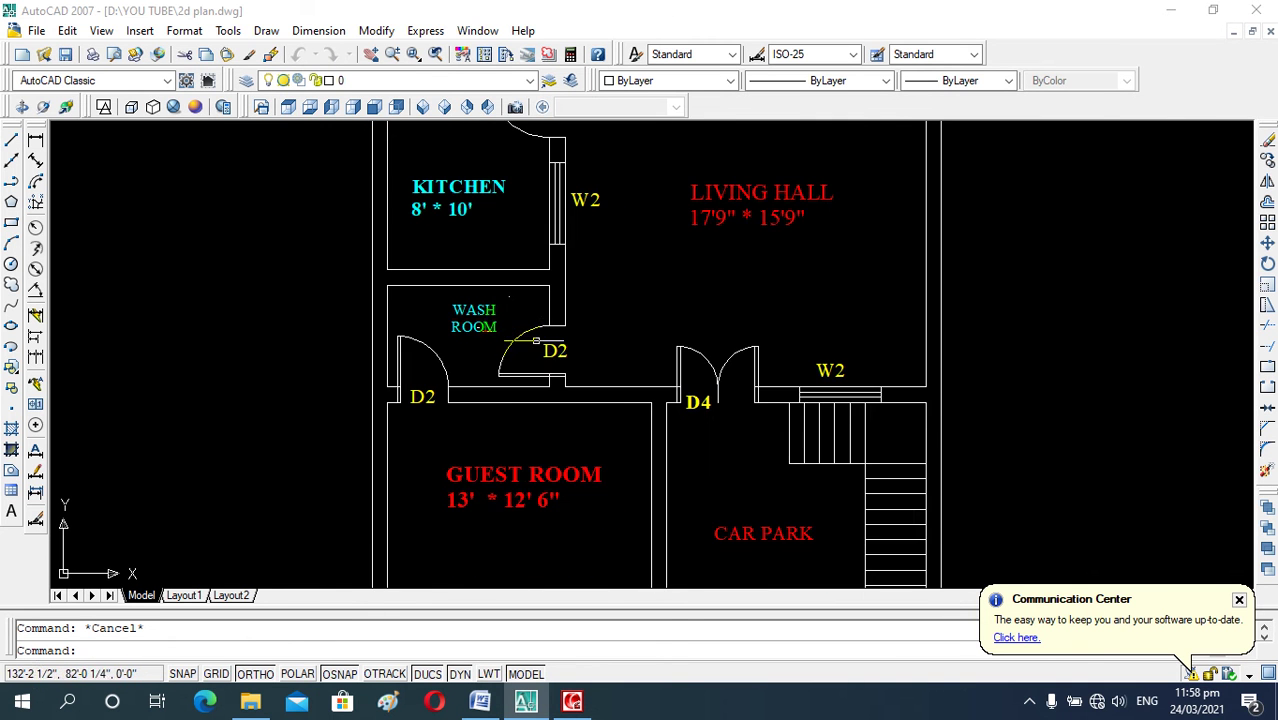
{"action": "scroll", "coordinate": [523, 357], "scroll_direction": "up", "scroll_amount": 1}
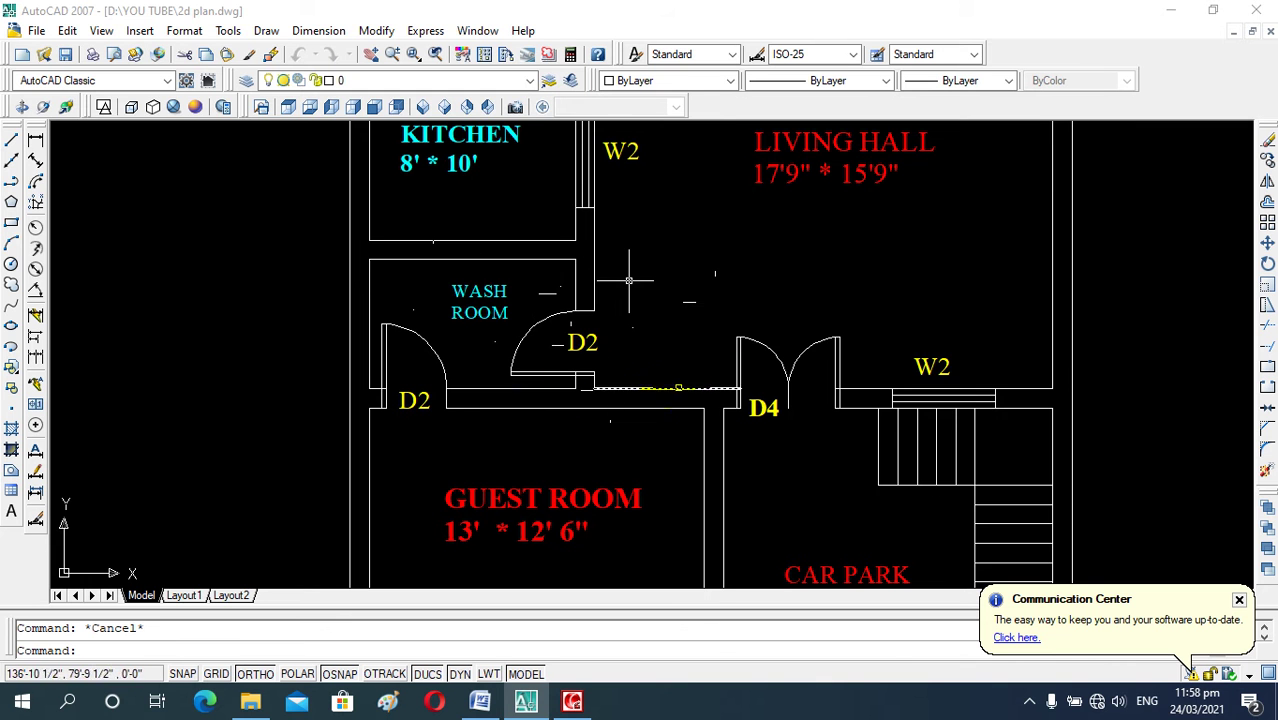
{"action": "scroll", "coordinate": [604, 336], "scroll_direction": "down", "scroll_amount": 5}
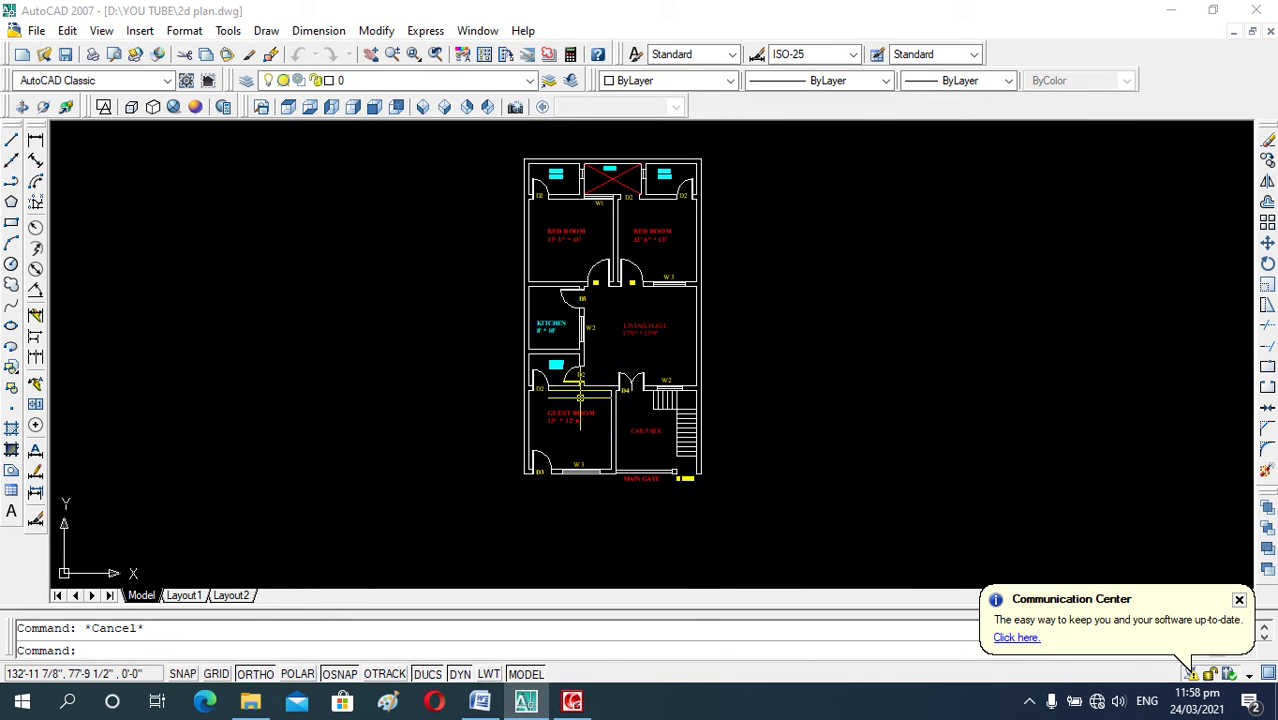
{"action": "scroll", "coordinate": [604, 336], "scroll_direction": "up", "scroll_amount": 5}
{"action": "scroll", "coordinate": [689, 283], "scroll_direction": "up", "scroll_amount": 2}
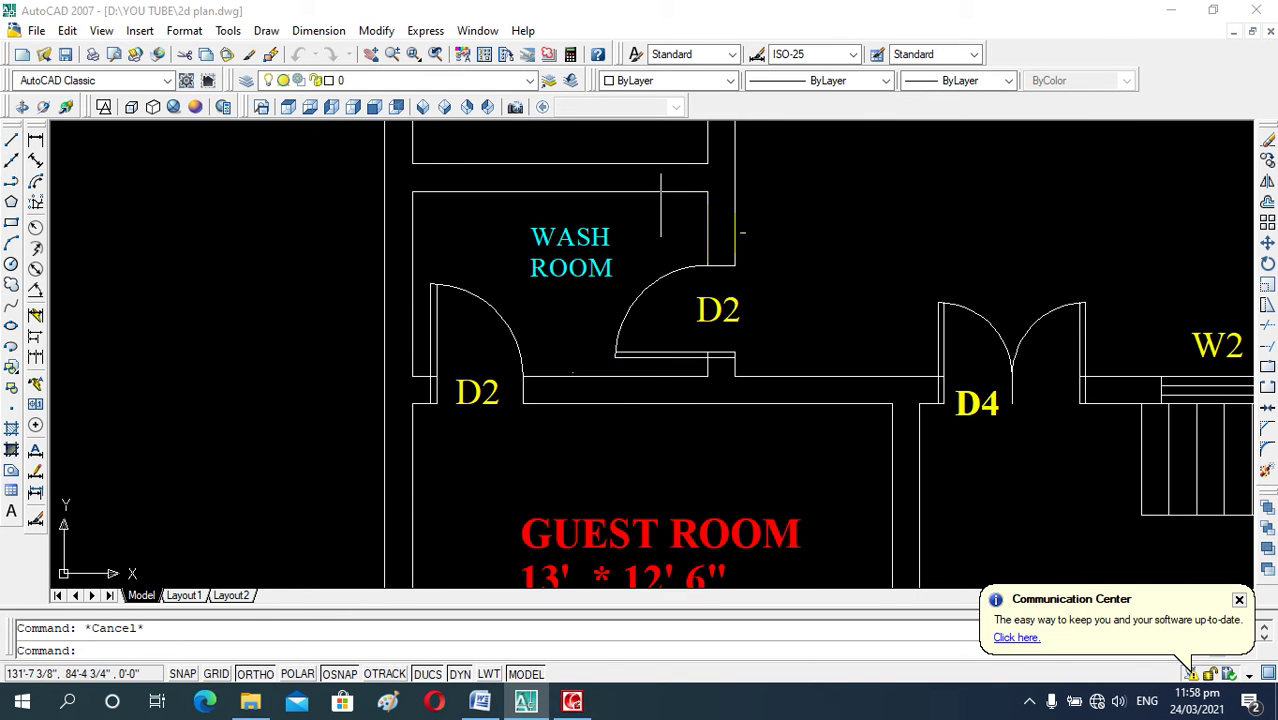
{"action": "type", "text": "l"}
{"action": "key", "text": "Return"}
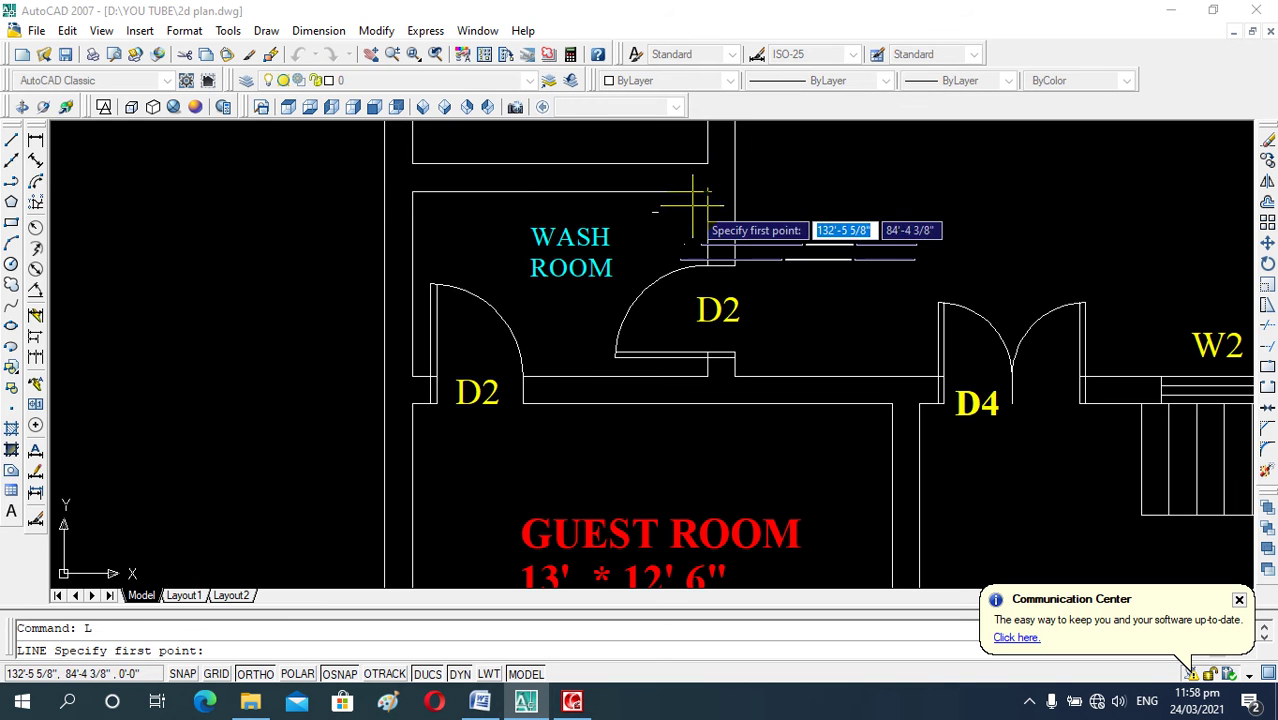
{"action": "left_click", "coordinate": [710, 192]}
{"action": "key", "text": "Escape"}
{"action": "key", "text": "Escape"}
{"action": "scroll", "coordinate": [609, 318], "scroll_direction": "down", "scroll_amount": 2}
{"action": "scroll", "coordinate": [612, 325], "scroll_direction": "down", "scroll_amount": 5}
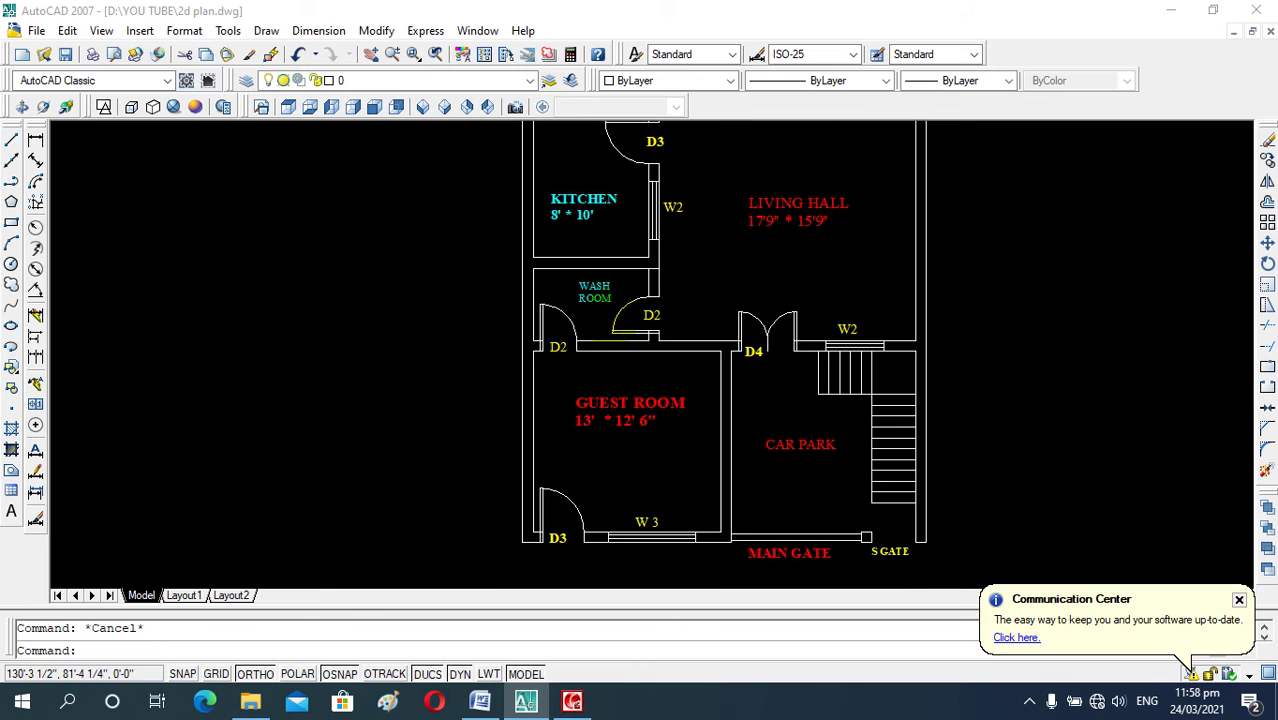
{"action": "left_click", "coordinate": [687, 360]}
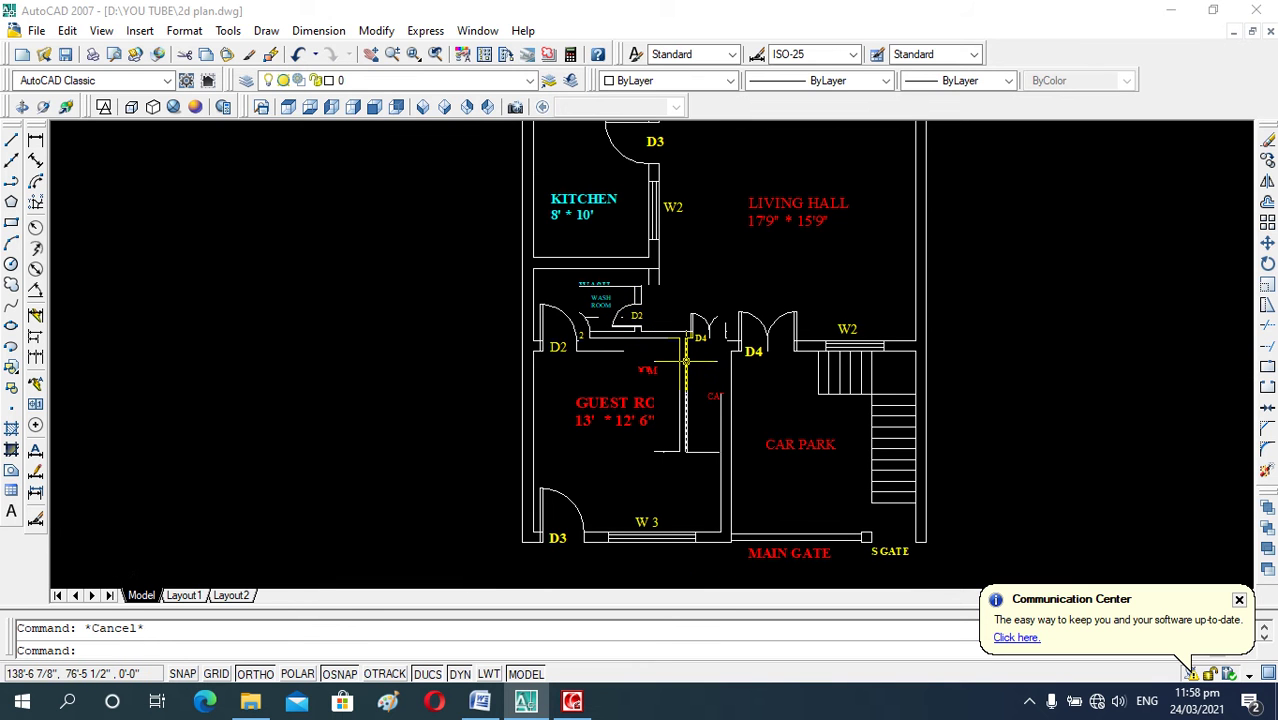
{"action": "left_click", "coordinate": [687, 360]}
{"action": "scroll", "coordinate": [667, 313], "scroll_direction": "down", "scroll_amount": 3}
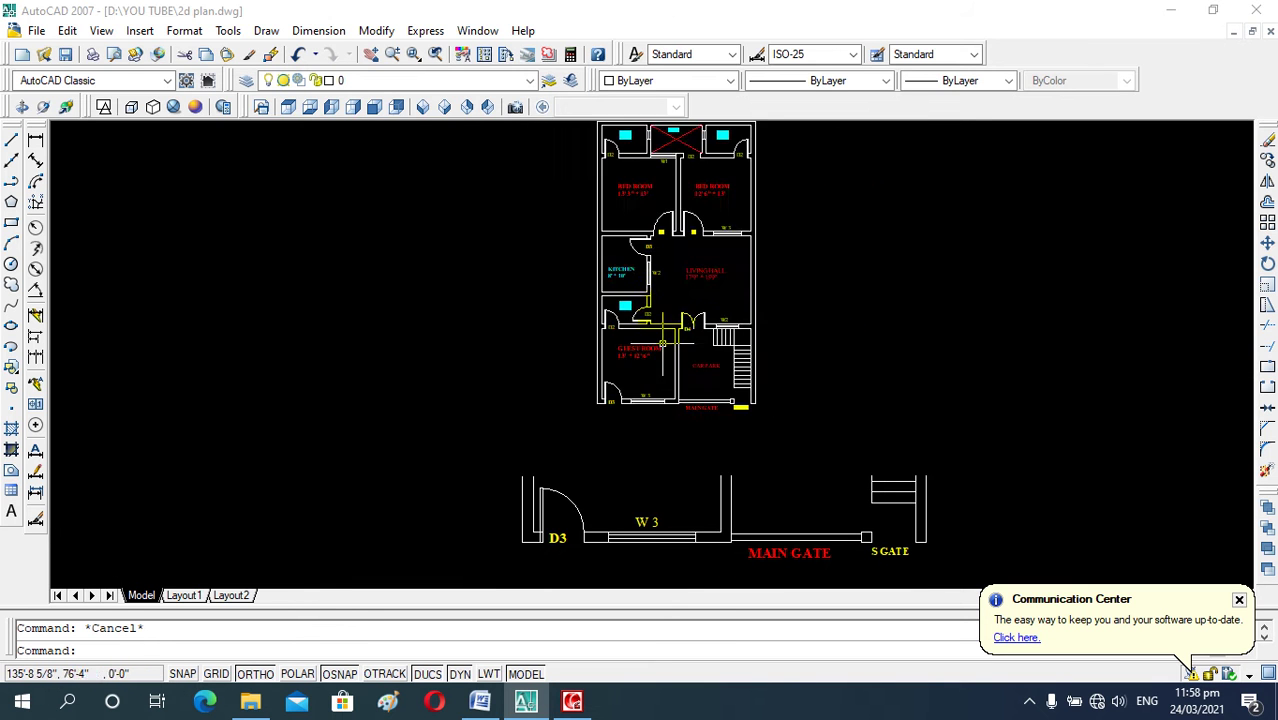
{"action": "scroll", "coordinate": [633, 293], "scroll_direction": "up", "scroll_amount": 4}
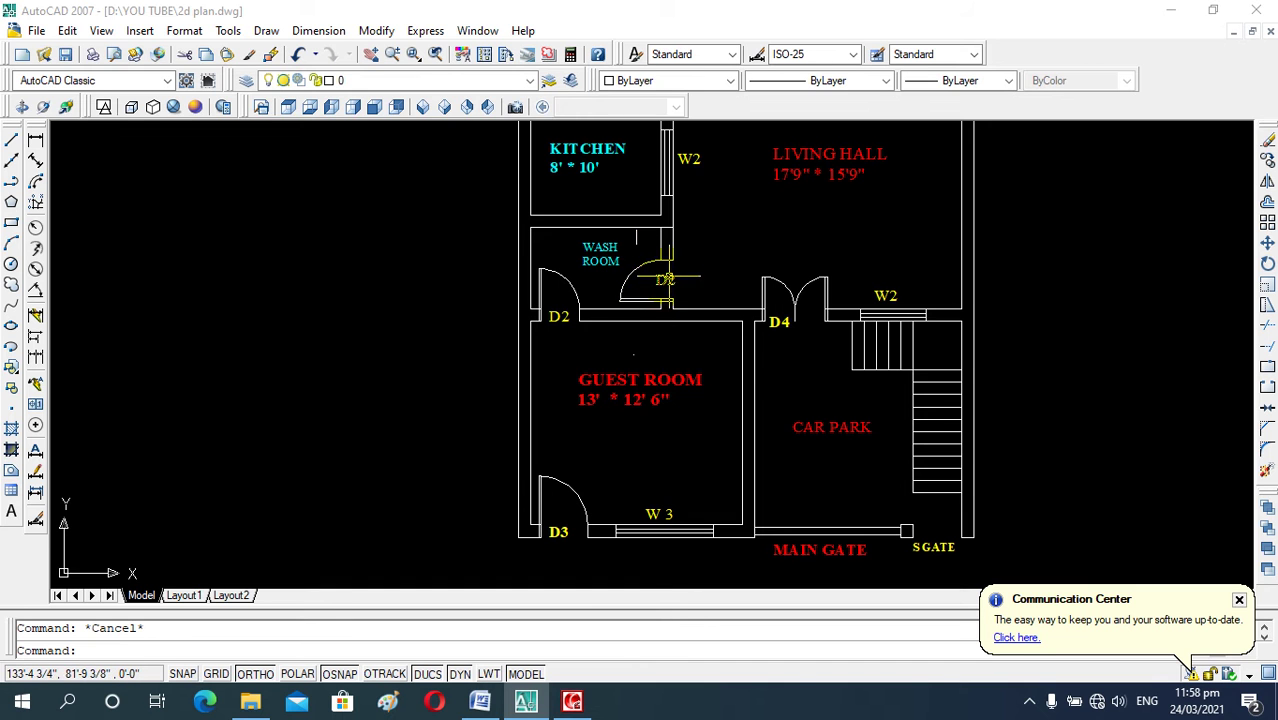
- Delete the wall stub, the D2 door arc and threshold, and the D2 label
{"action": "scroll", "coordinate": [687, 232], "scroll_direction": "up", "scroll_amount": 4}
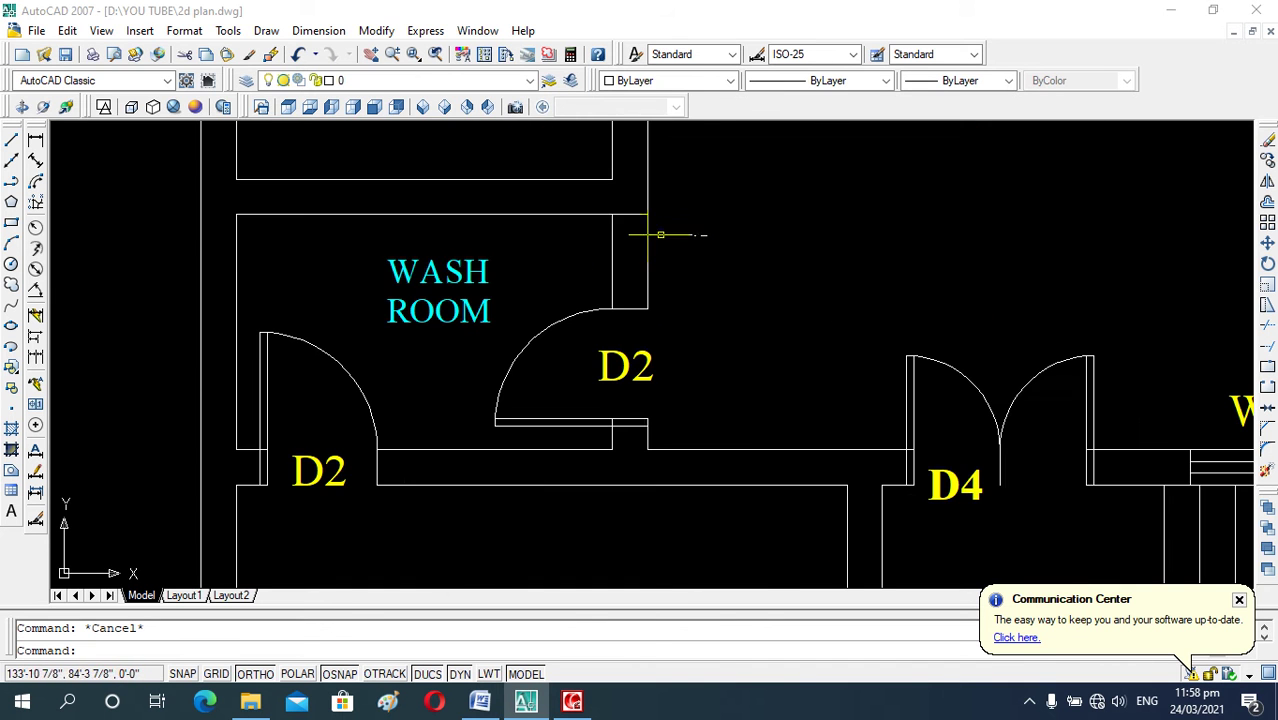
{"action": "left_click", "coordinate": [629, 214]}
{"action": "key", "text": "Delete"}
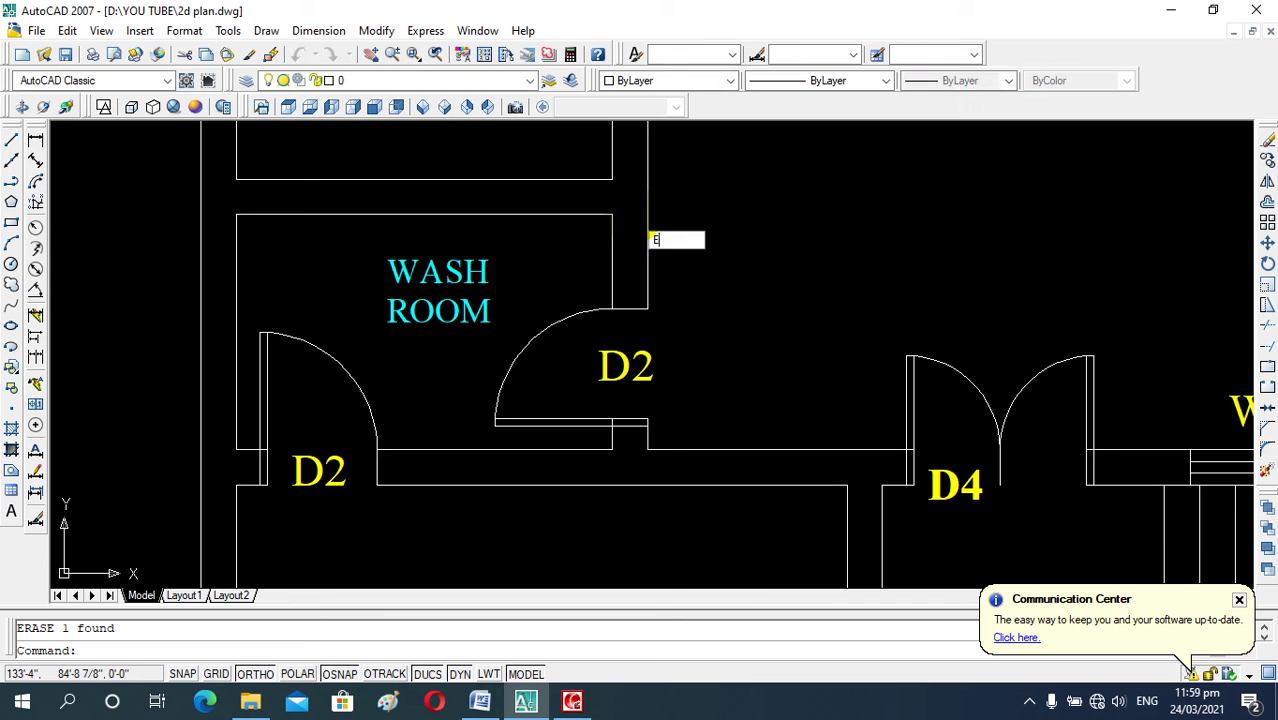
{"action": "left_click", "coordinate": [556, 296]}
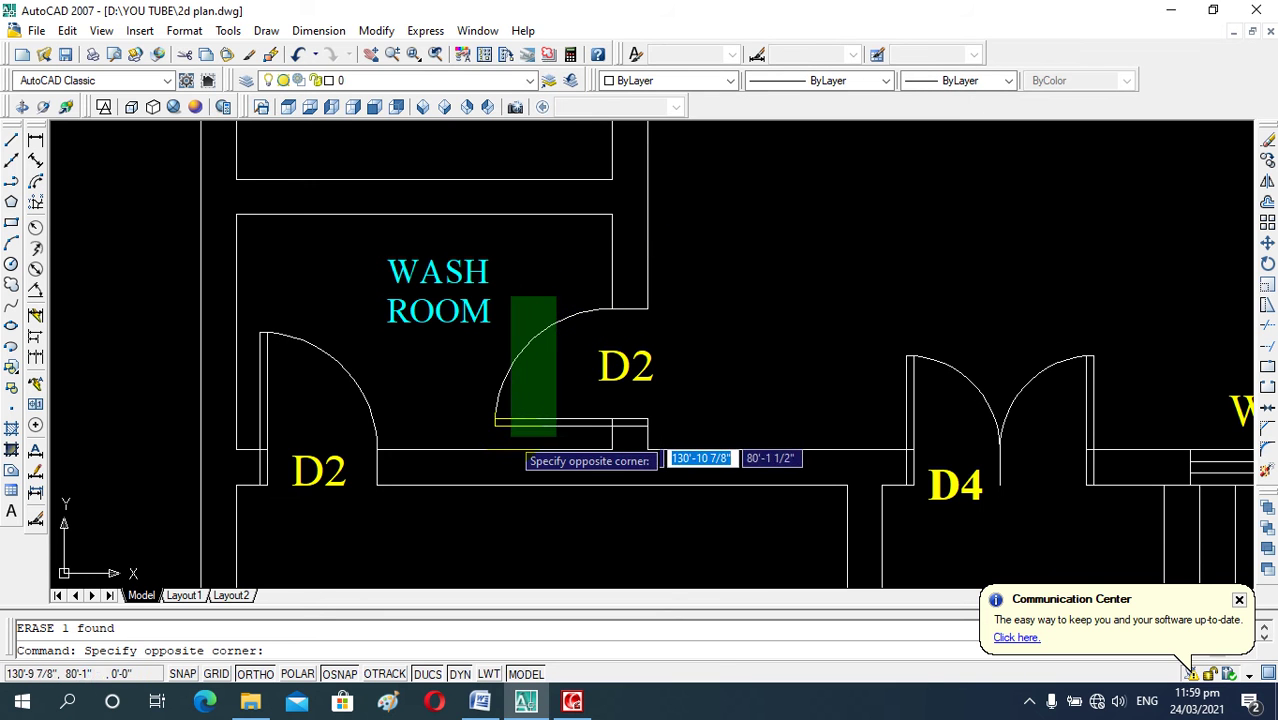
{"action": "left_click", "coordinate": [510, 436]}
{"action": "key", "text": "Delete"}
{"action": "left_click", "coordinate": [622, 366]}
{"action": "key", "text": "Delete"}
- Close the wash room's right wall where the doorway was with EXTEND
{"action": "type", "text": "ex"}
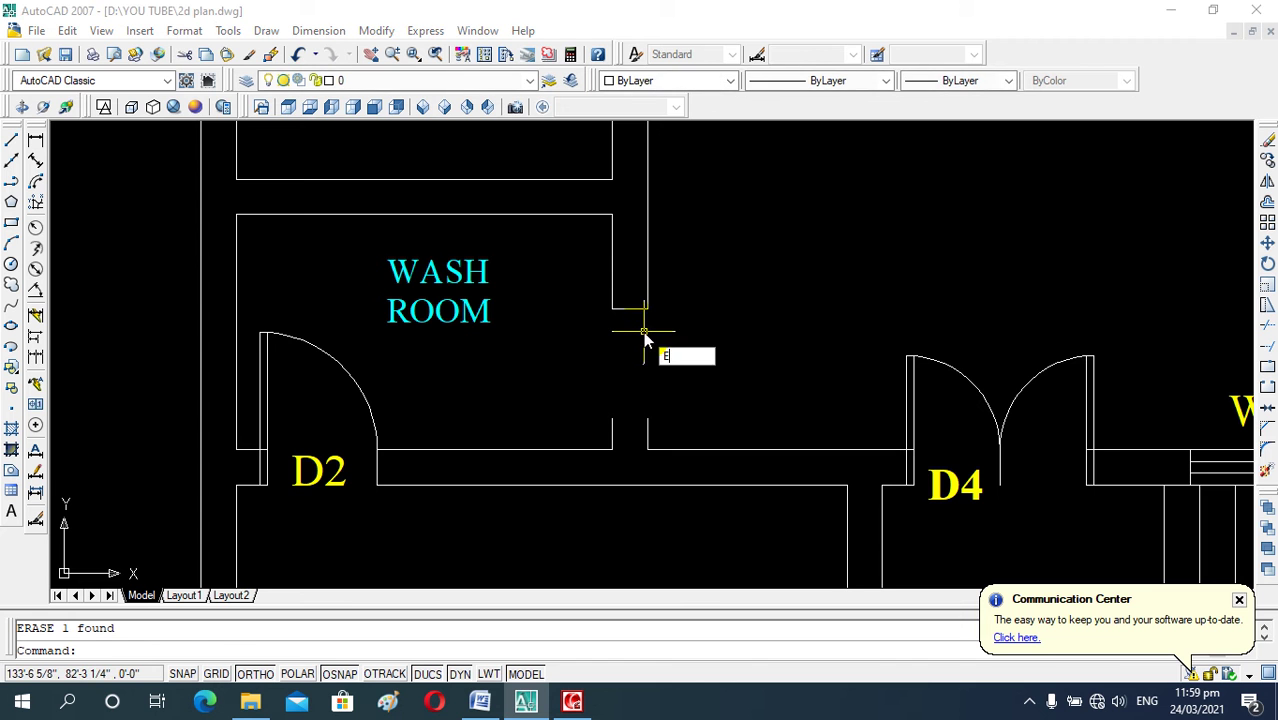
{"action": "key", "text": "Return"}
{"action": "key", "text": "Return"}
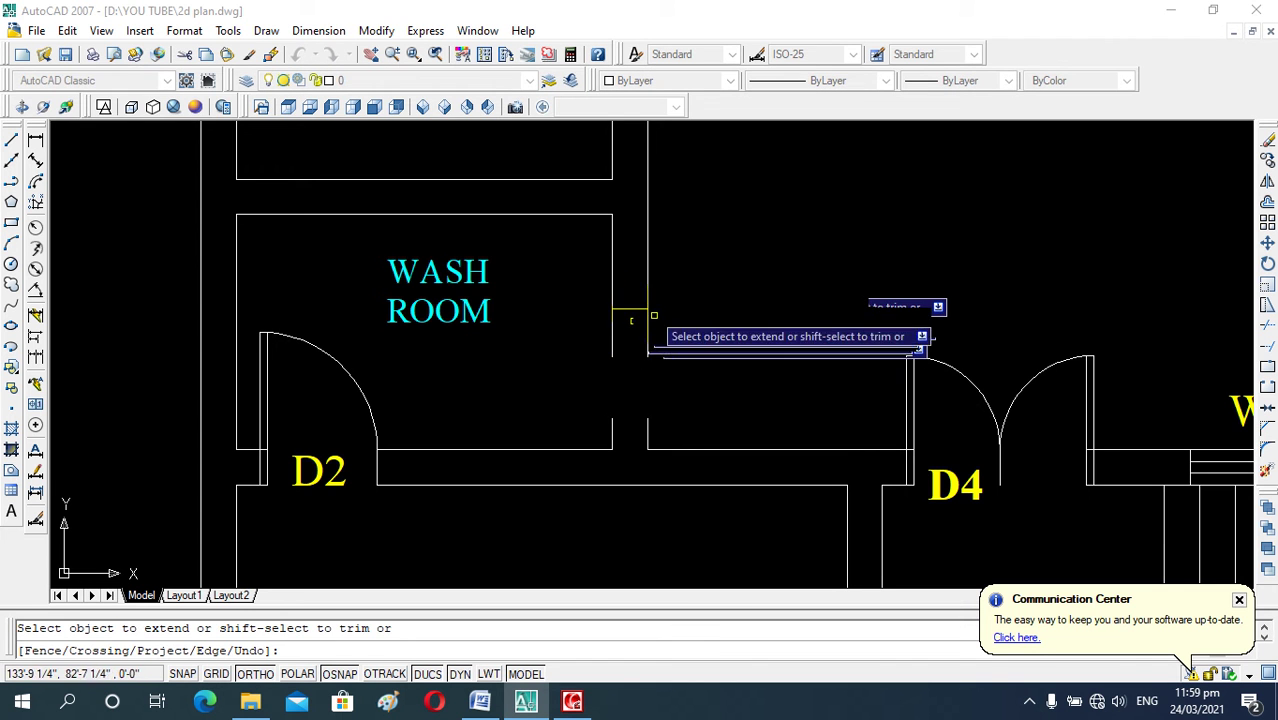
{"action": "key", "text": "Escape"}
{"action": "key", "text": "Escape"}
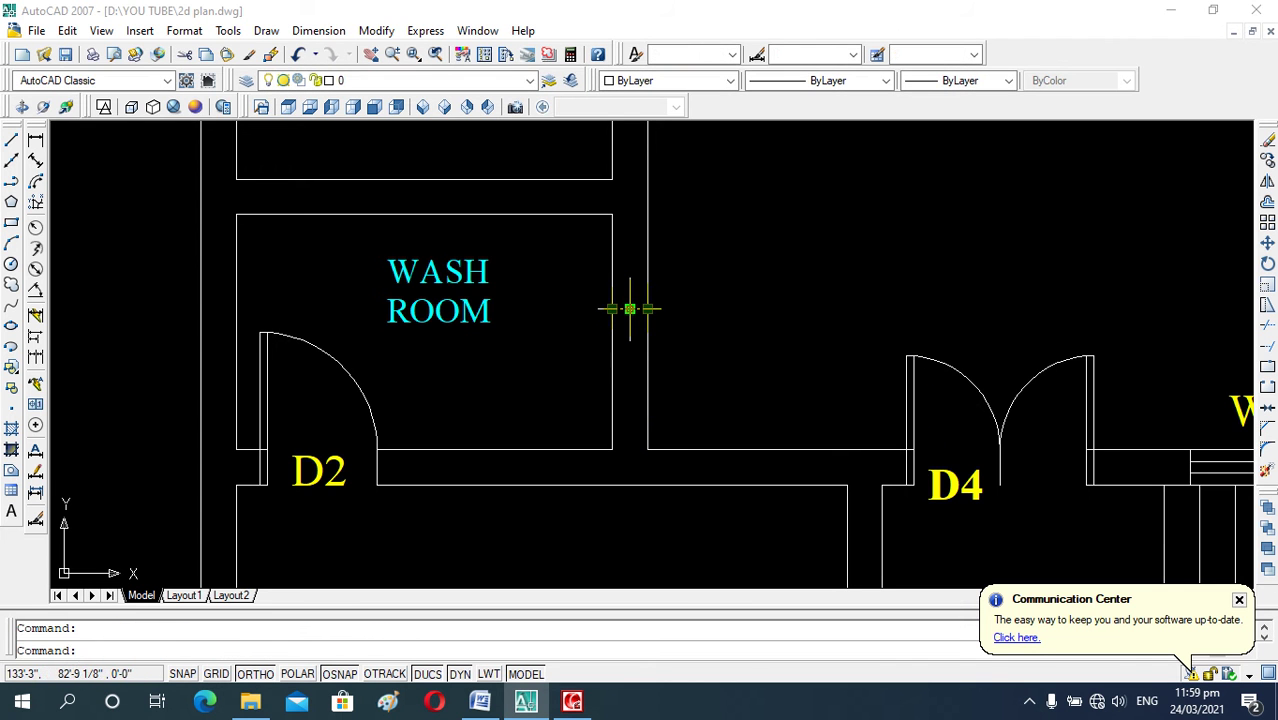
{"action": "key", "text": "Escape"}
{"action": "scroll", "coordinate": [795, 325], "scroll_direction": "down", "scroll_amount": 2}
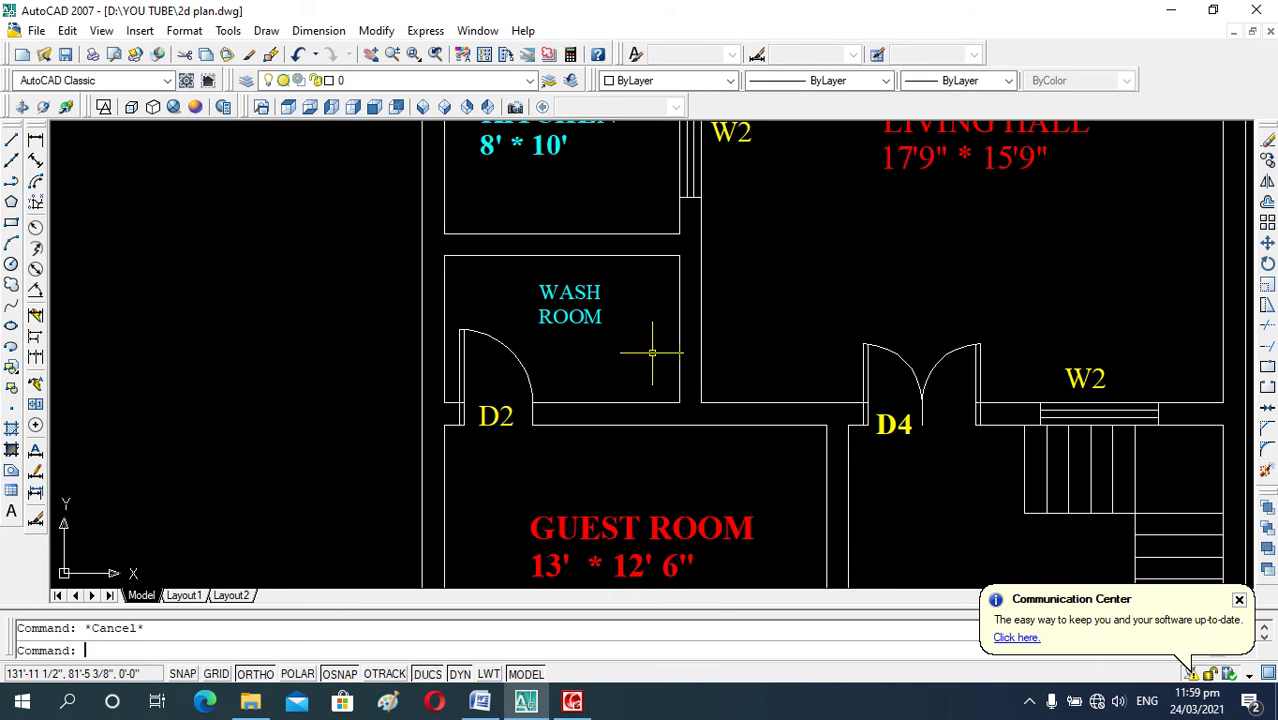
- Offset the wash room's right wall 2'-6" inward as a partition line
{"action": "type", "text": "o"}
{"action": "key", "text": "Return"}
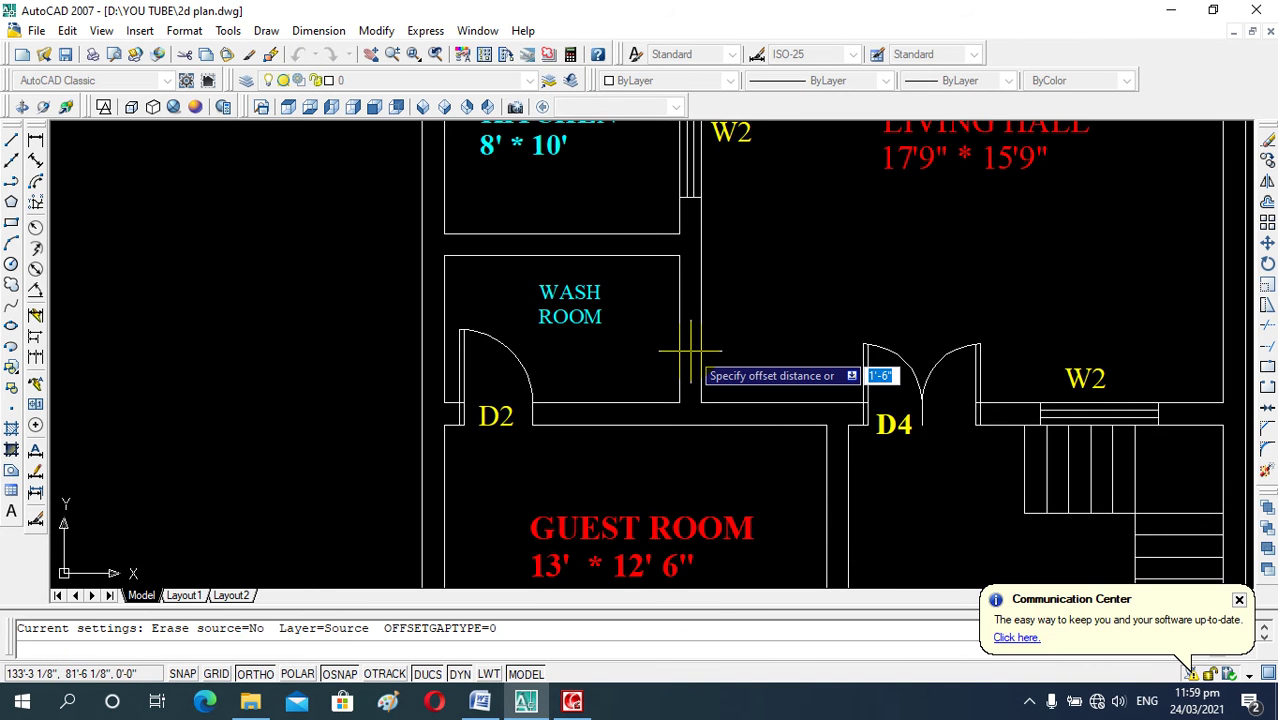
{"action": "type", "text": "2"}
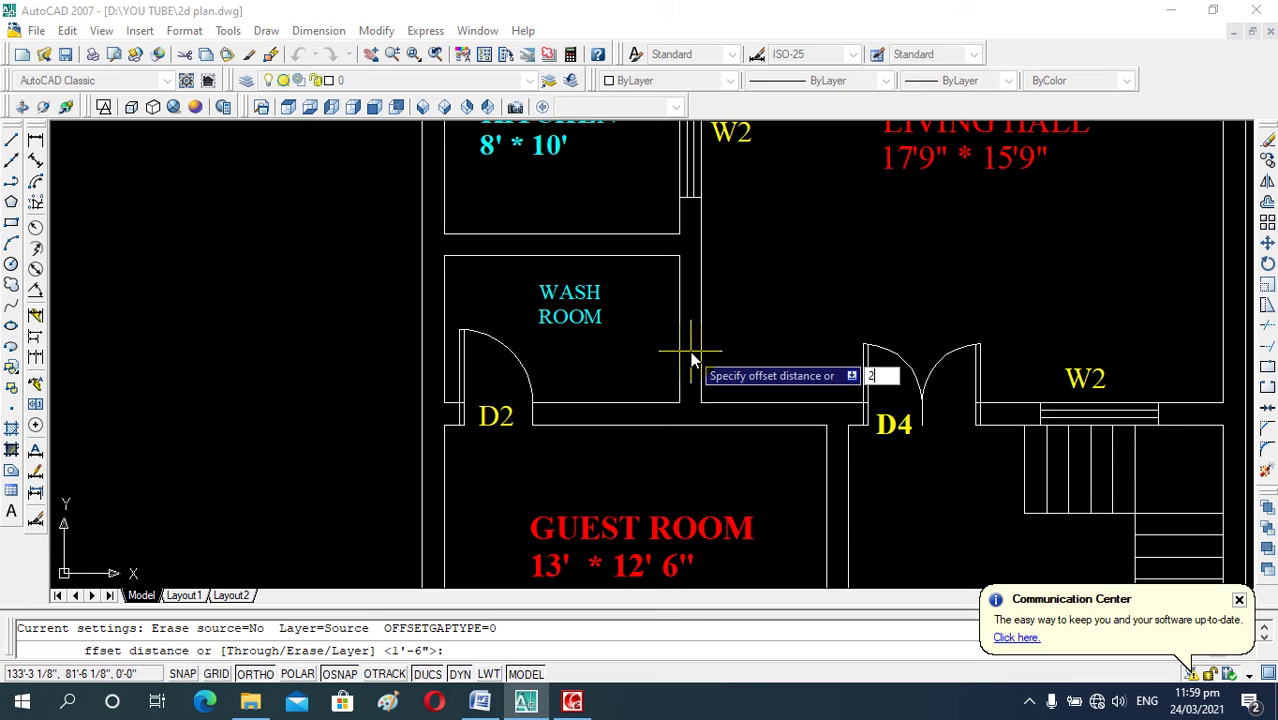
{"action": "key", "text": "Return"}
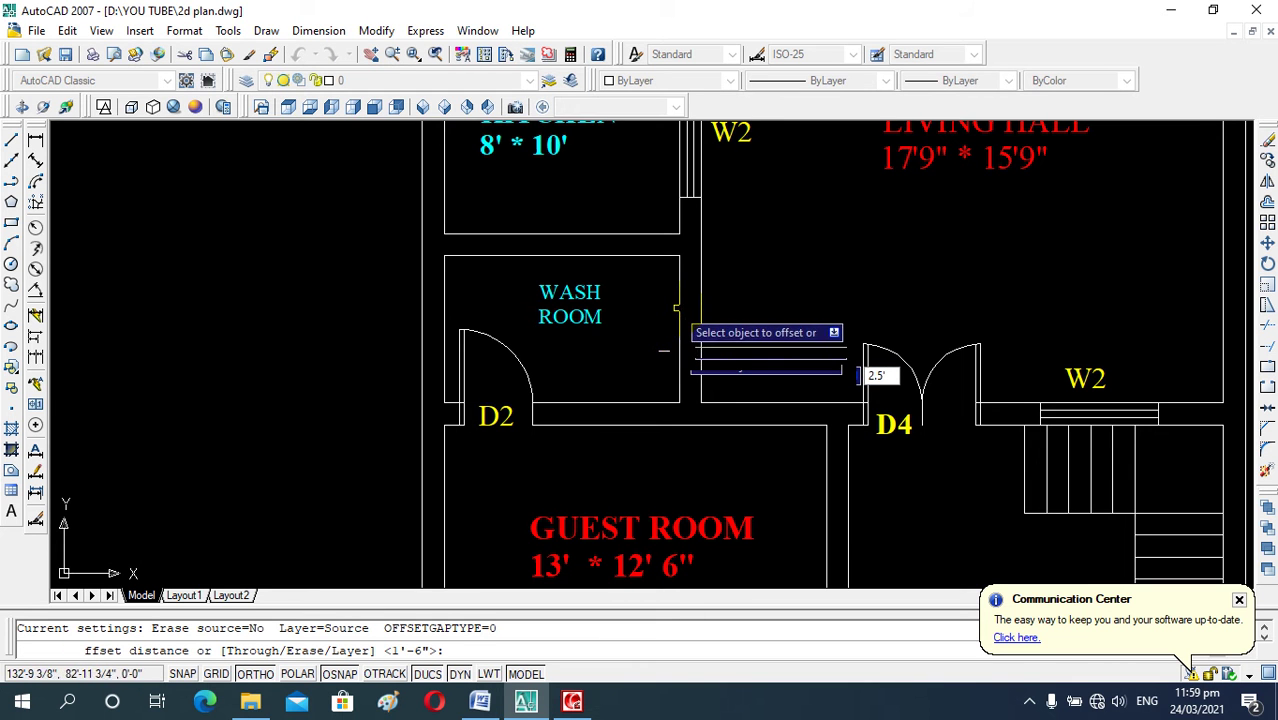
{"action": "left_click", "coordinate": [680, 323]}
{"action": "left_click", "coordinate": [626, 343]}
{"action": "key", "text": "Escape"}
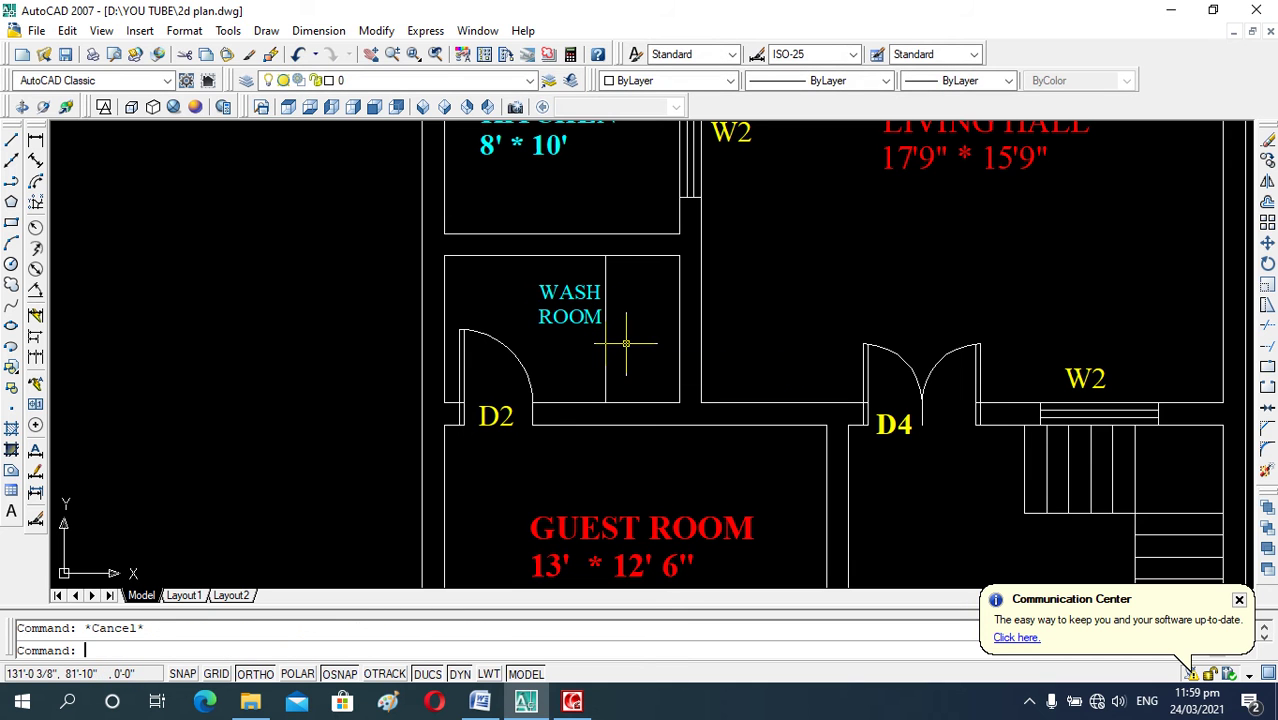
- Measure the wash room width with DIST, reading 5'-6"
{"action": "type", "text": "o"}
{"action": "key", "text": "Return"}
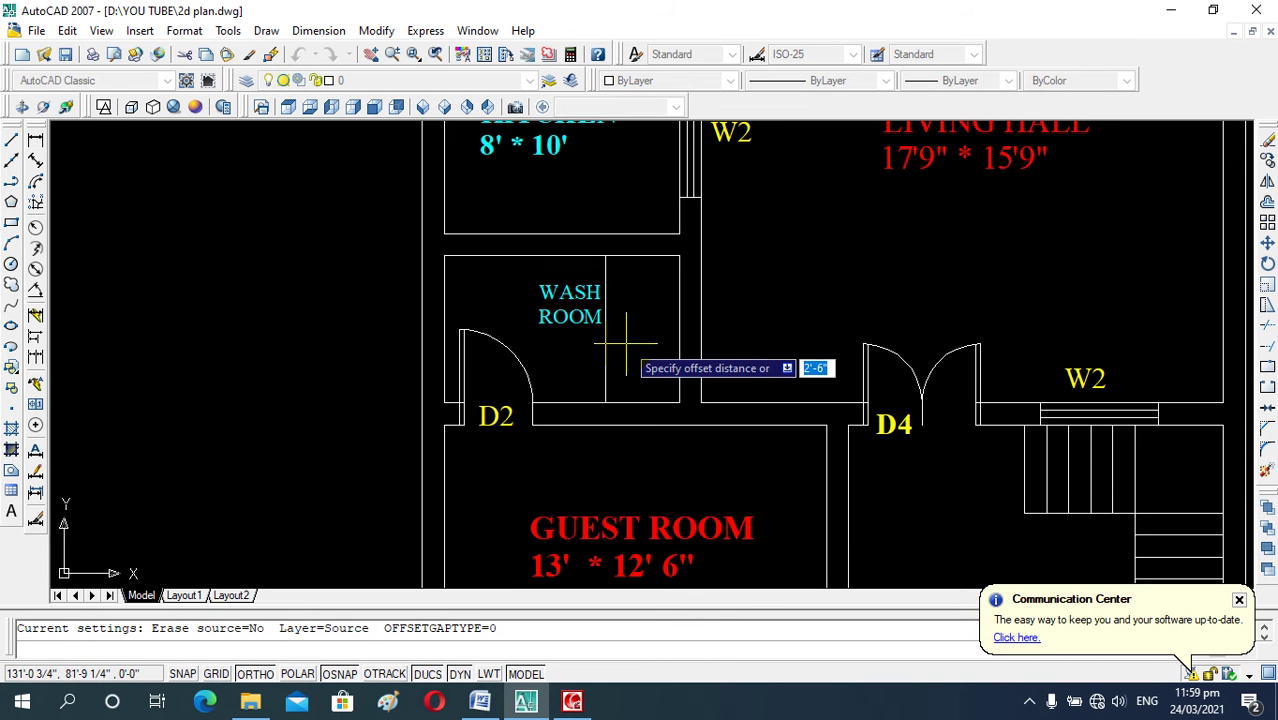
{"action": "key", "text": "Escape"}
{"action": "type", "text": "D"}
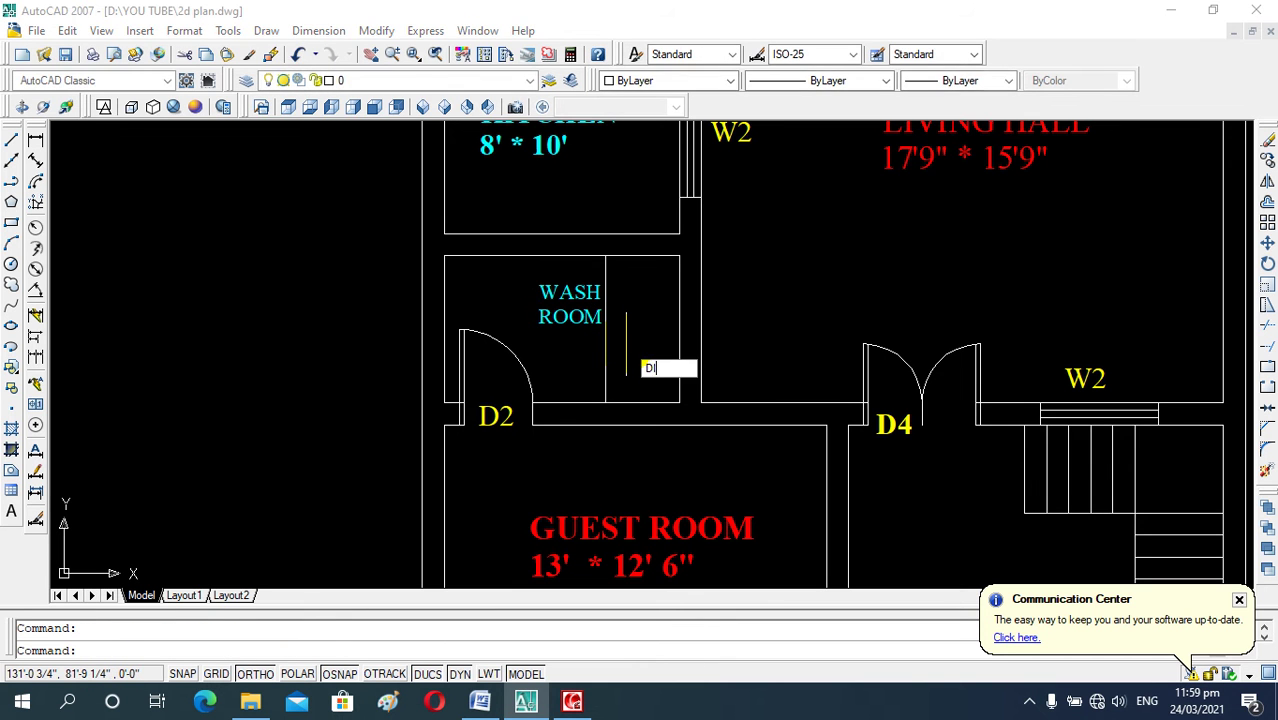
{"action": "key", "text": "Return"}
{"action": "left_click", "coordinate": [738, 280]}
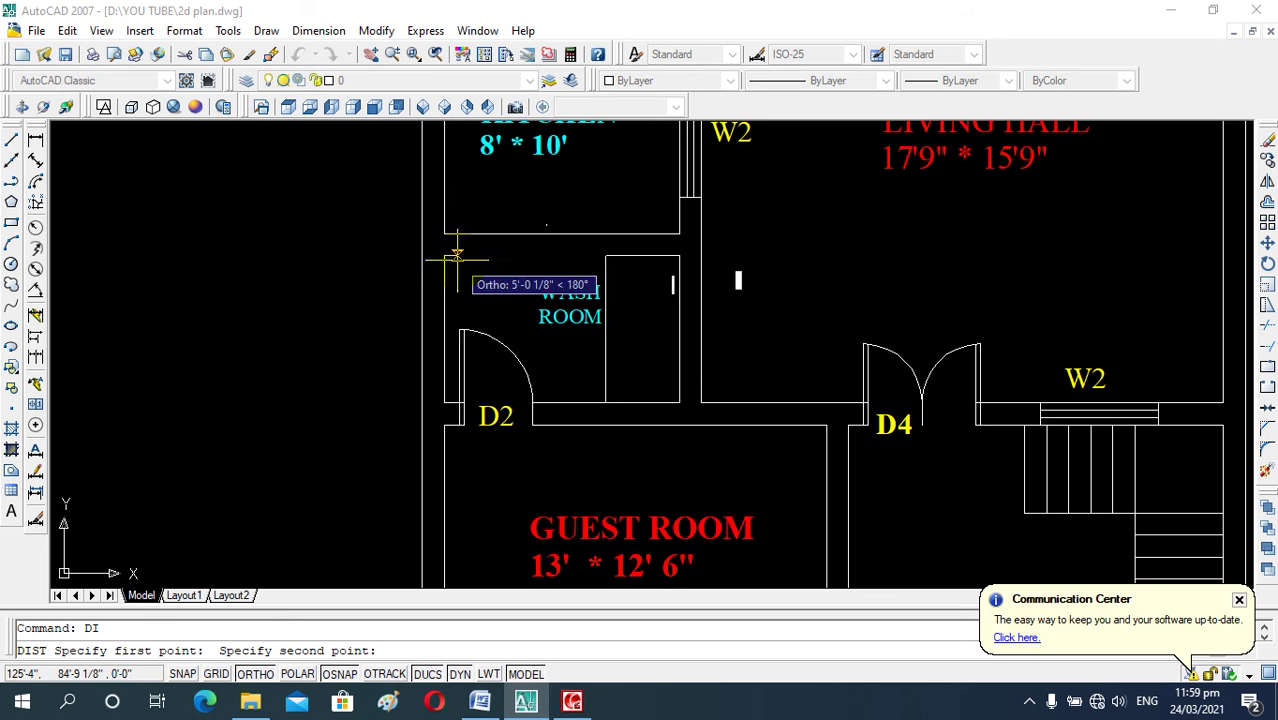
{"action": "left_click", "coordinate": [445, 258]}
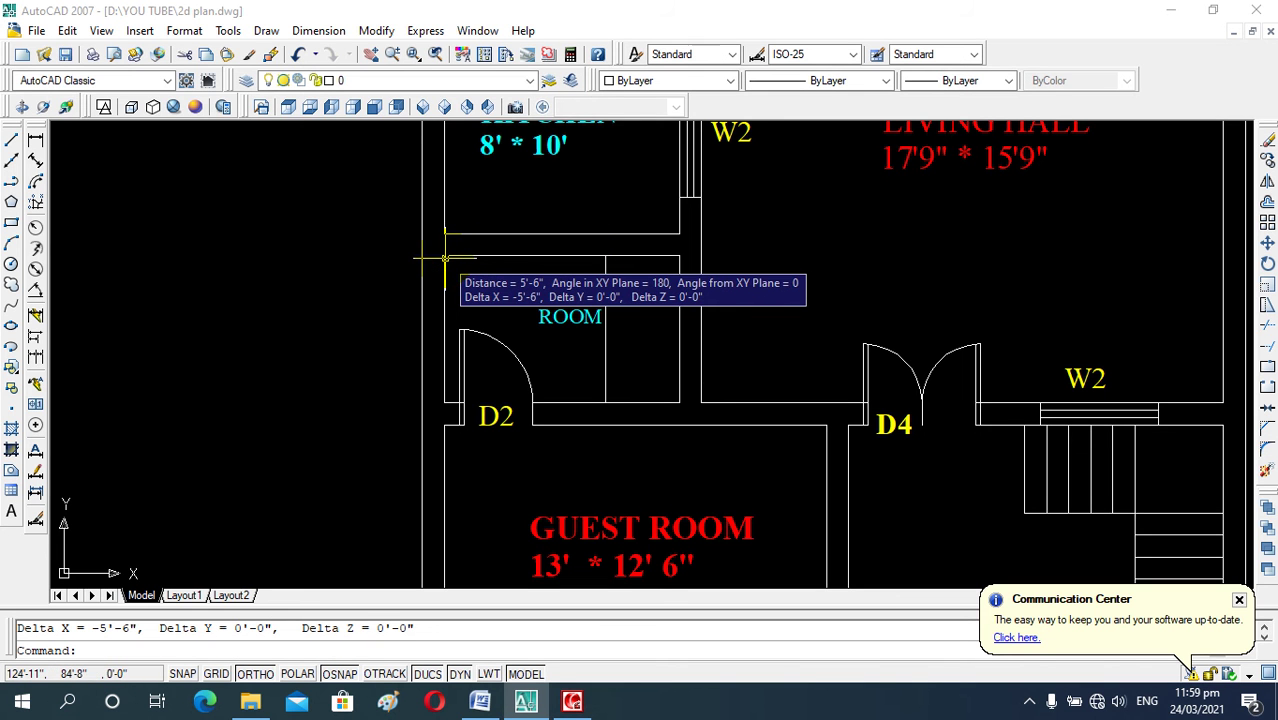
{"action": "key", "text": "Escape"}
- Move the WASH ROOM label left into the wash room's left part
{"action": "left_click", "coordinate": [566, 313]}
{"action": "type", "text": "m"}
{"action": "key", "text": "Return"}
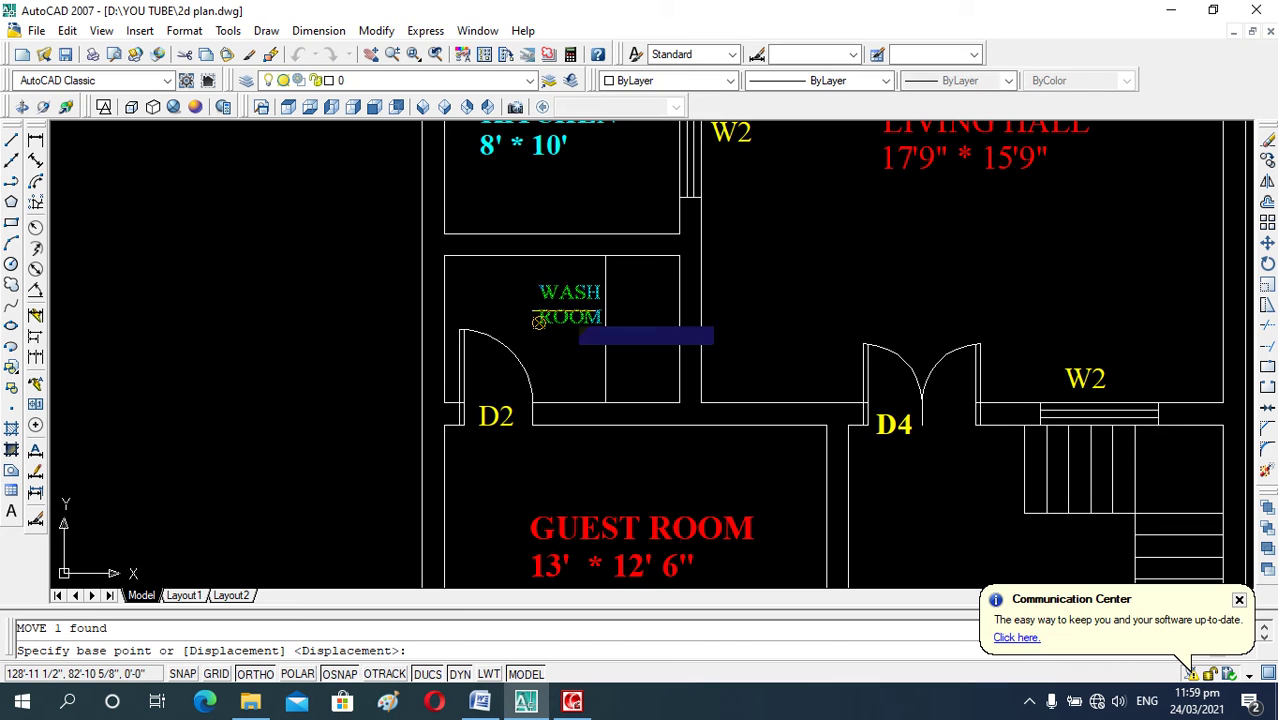
{"action": "left_click", "coordinate": [566, 316]}
{"action": "left_click", "coordinate": [527, 317]}
{"action": "key", "text": "Escape"}
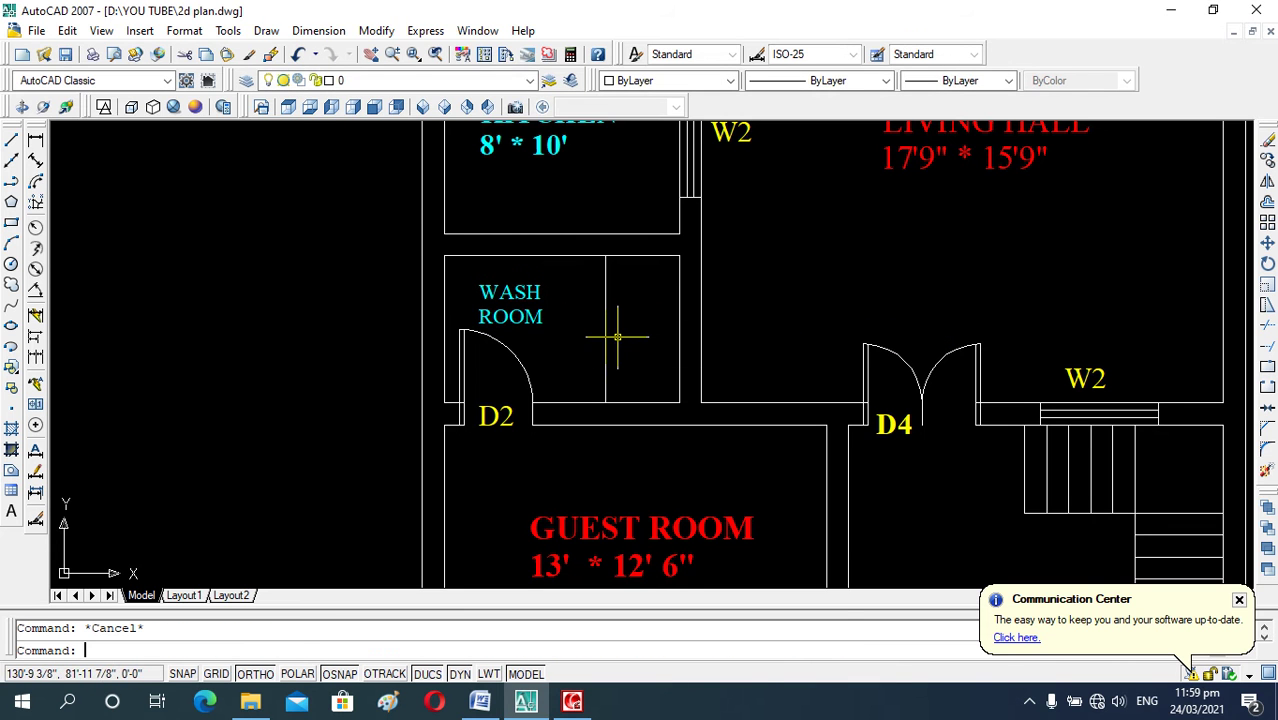
{"action": "type", "text": "c"}
- Offset the wash-room partition line 4.5 inches to its left
{"action": "key", "text": "Return"}
{"action": "type", "text": "4"}
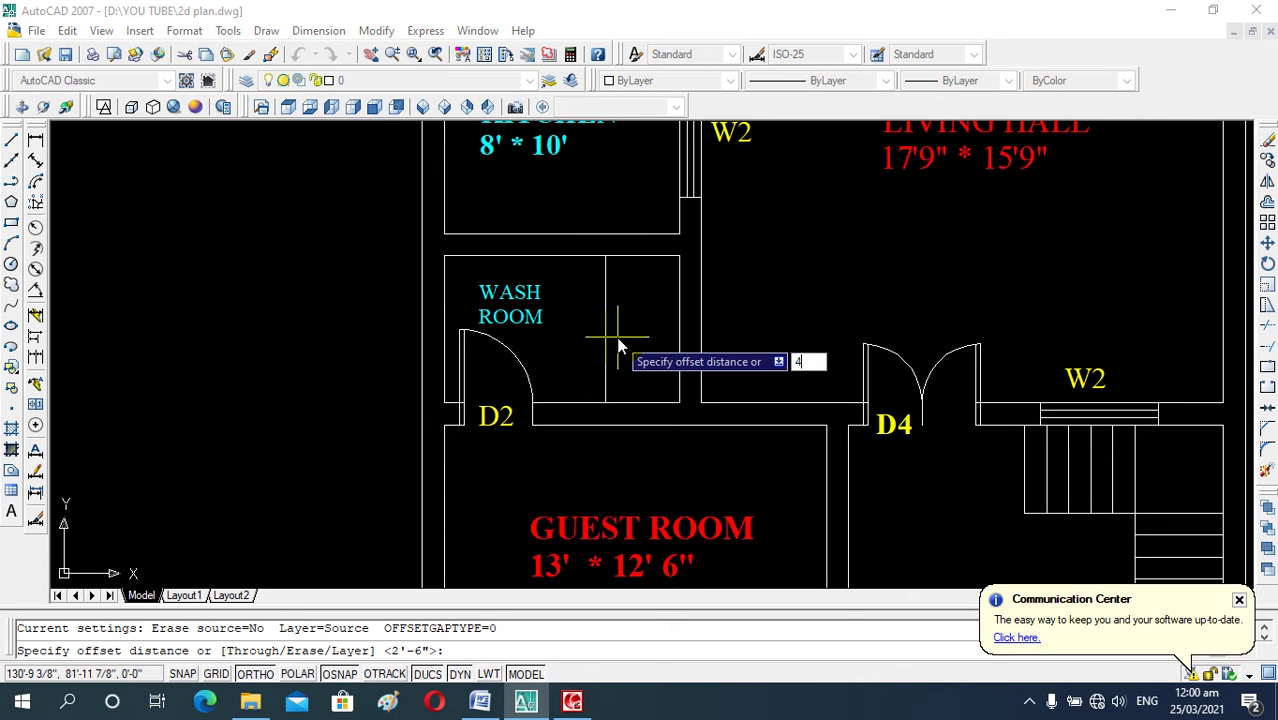
{"action": "type", "text": "5"}
{"action": "key", "text": "Return"}
{"action": "left_click", "coordinate": [605, 330]}
{"action": "left_click", "coordinate": [592, 372]}
{"action": "key", "text": "Escape"}
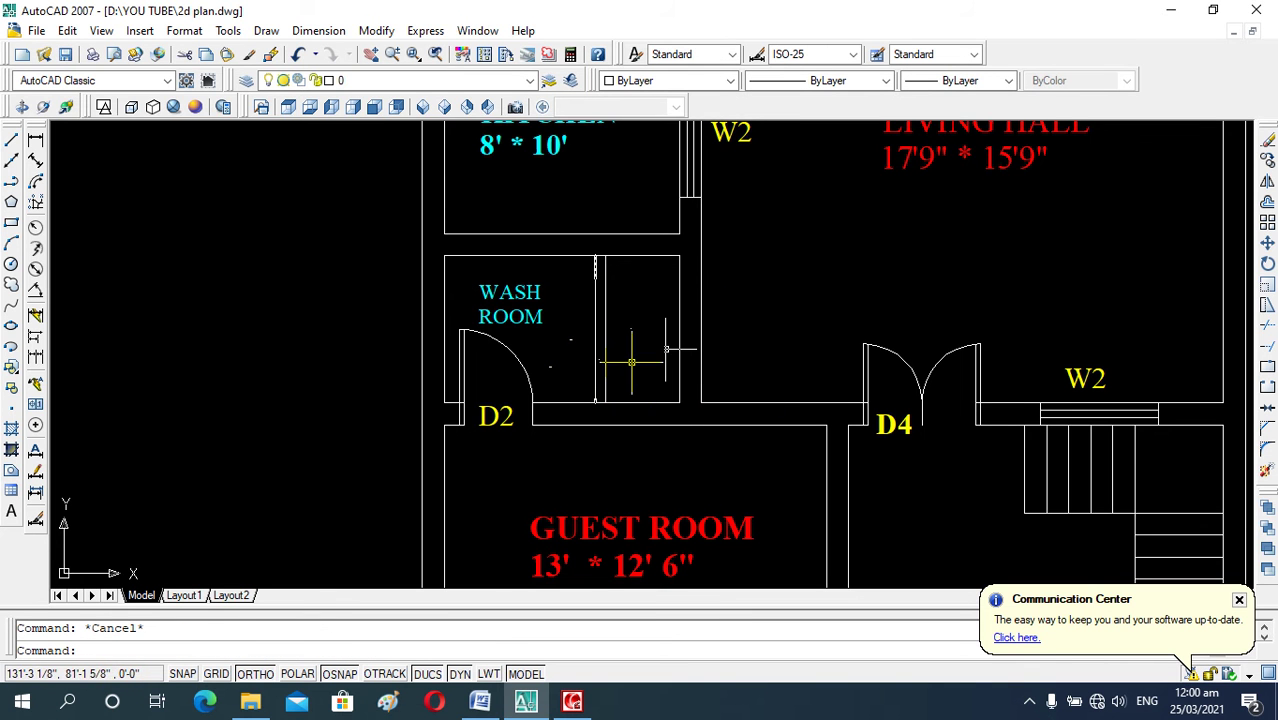
- Begin trimming around the doubled partition, then abandon the trim
{"action": "type", "text": "tr"}
{"action": "key", "text": "Return"}
{"action": "key", "text": "Return"}
{"action": "scroll", "coordinate": [600, 270], "scroll_direction": "up", "scroll_amount": 5}
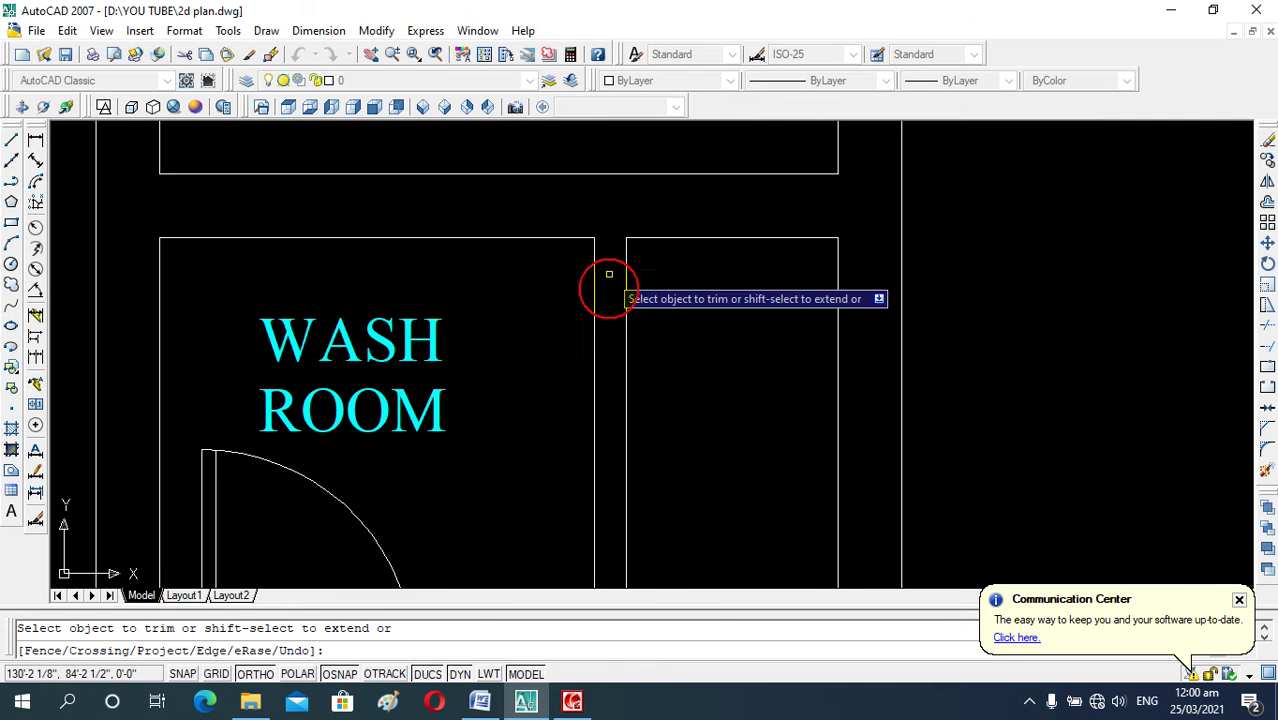
{"action": "scroll", "coordinate": [608, 273], "scroll_direction": "down", "scroll_amount": 5}
{"action": "scroll", "coordinate": [608, 397], "scroll_direction": "up", "scroll_amount": 3}
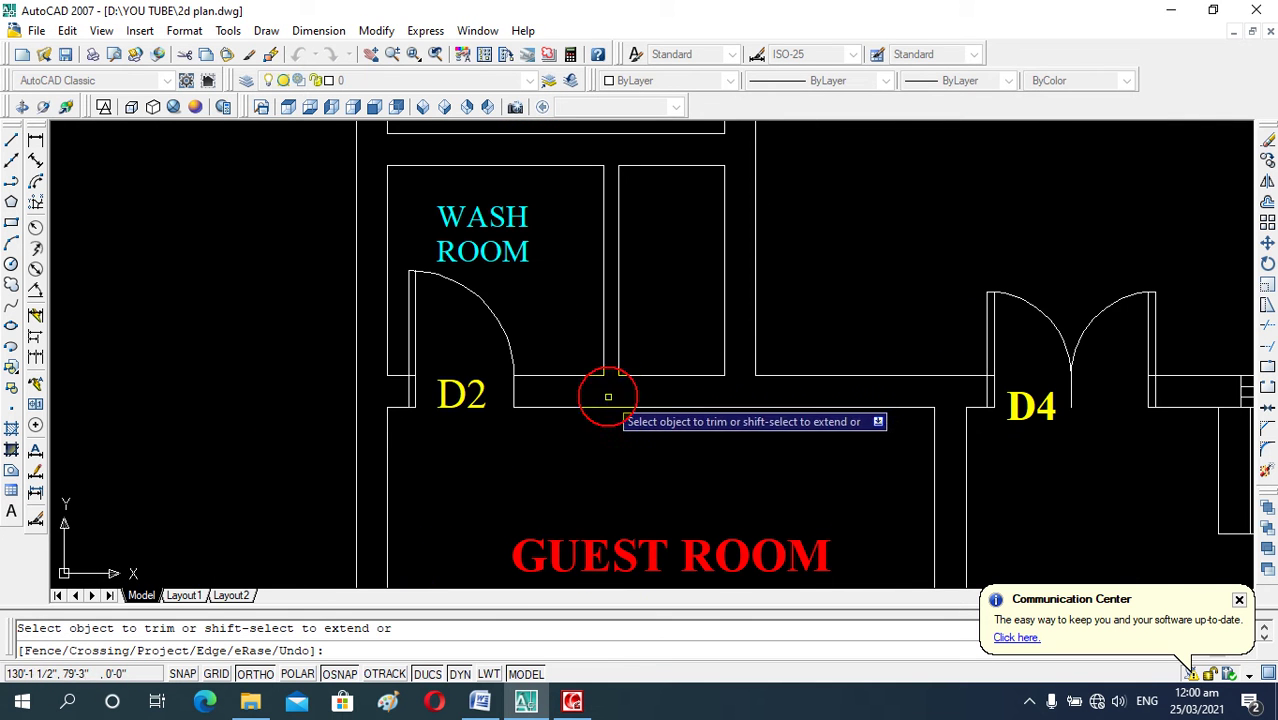
{"action": "key", "text": "Escape"}
- Draw the first diagonal from the box's top-right corner to its bottom-left corner
{"action": "scroll", "coordinate": [749, 349], "scroll_direction": "down", "scroll_amount": 4}
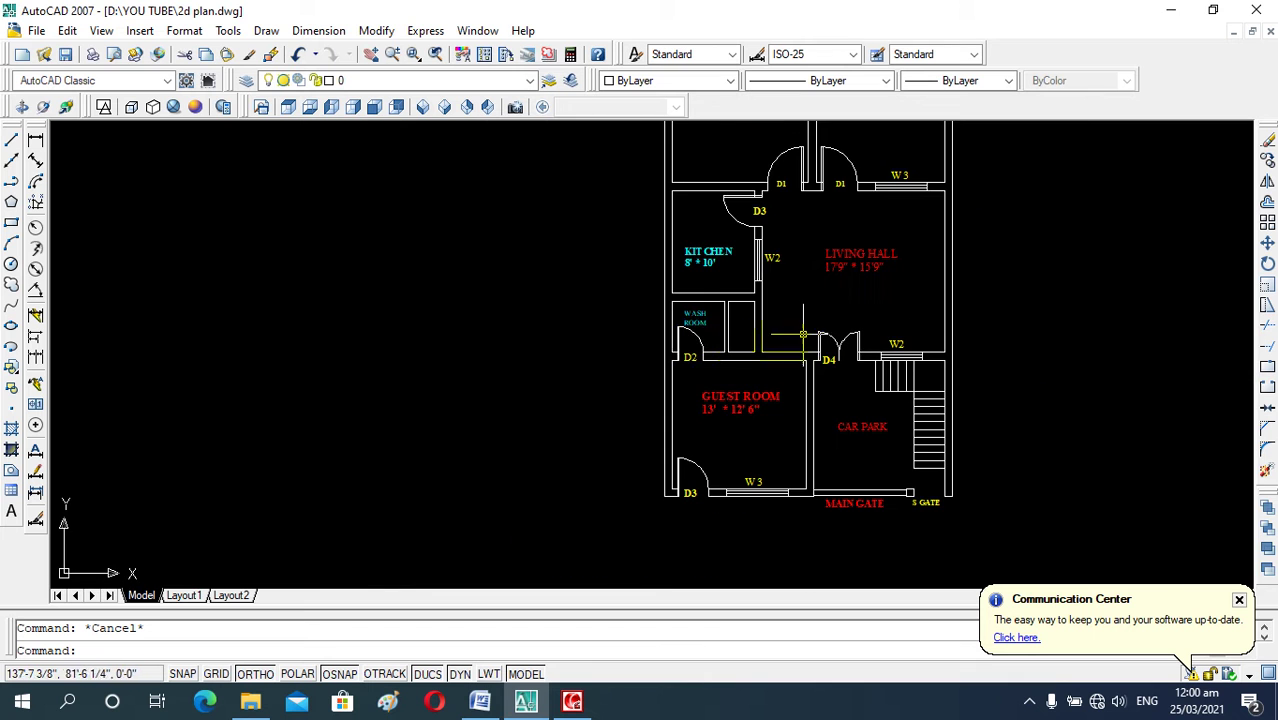
{"action": "scroll", "coordinate": [766, 343], "scroll_direction": "up", "scroll_amount": 3}
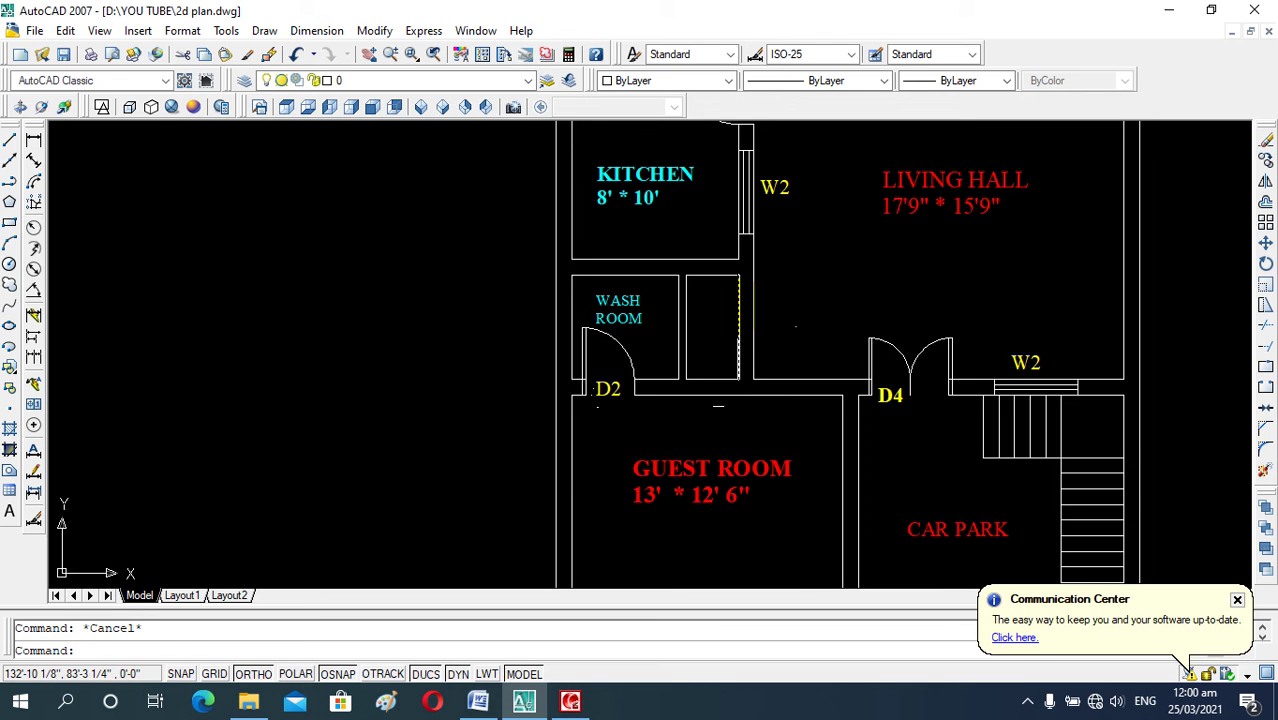
{"action": "type", "text": "l"}
{"action": "key", "text": "Return"}
{"action": "scroll", "coordinate": [737, 285], "scroll_direction": "up", "scroll_amount": 4}
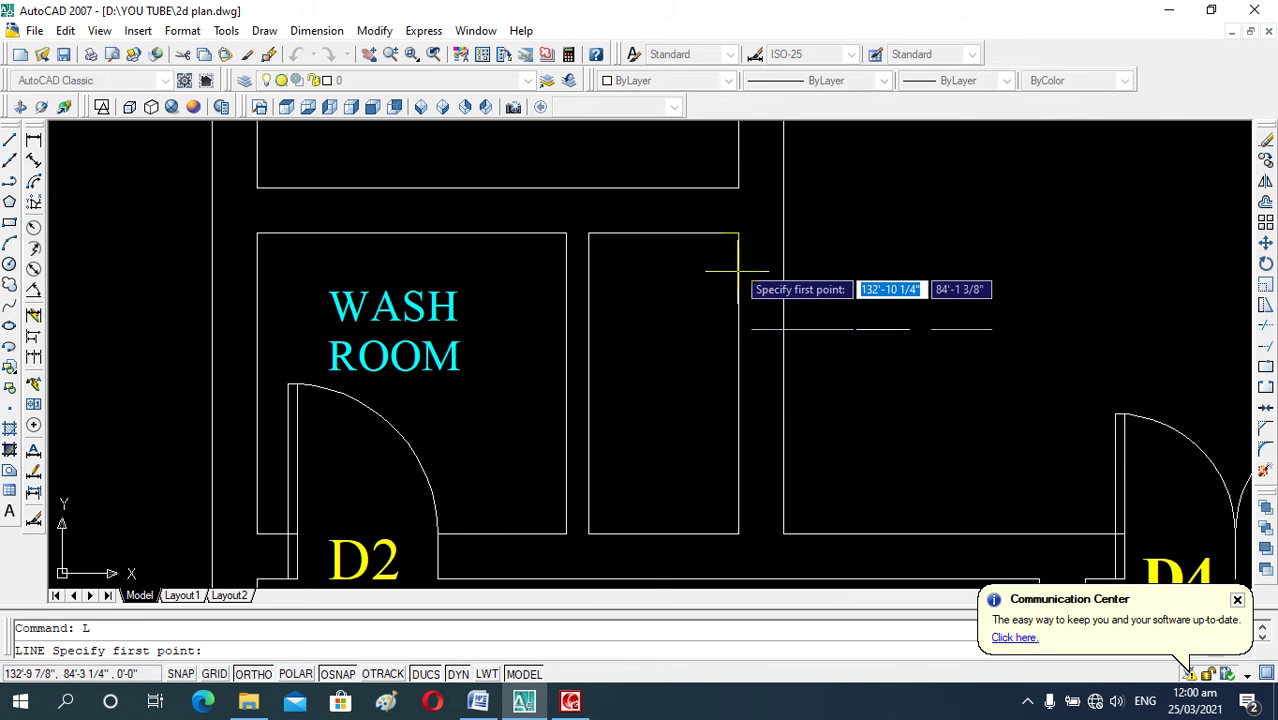
{"action": "left_click", "coordinate": [737, 233]}
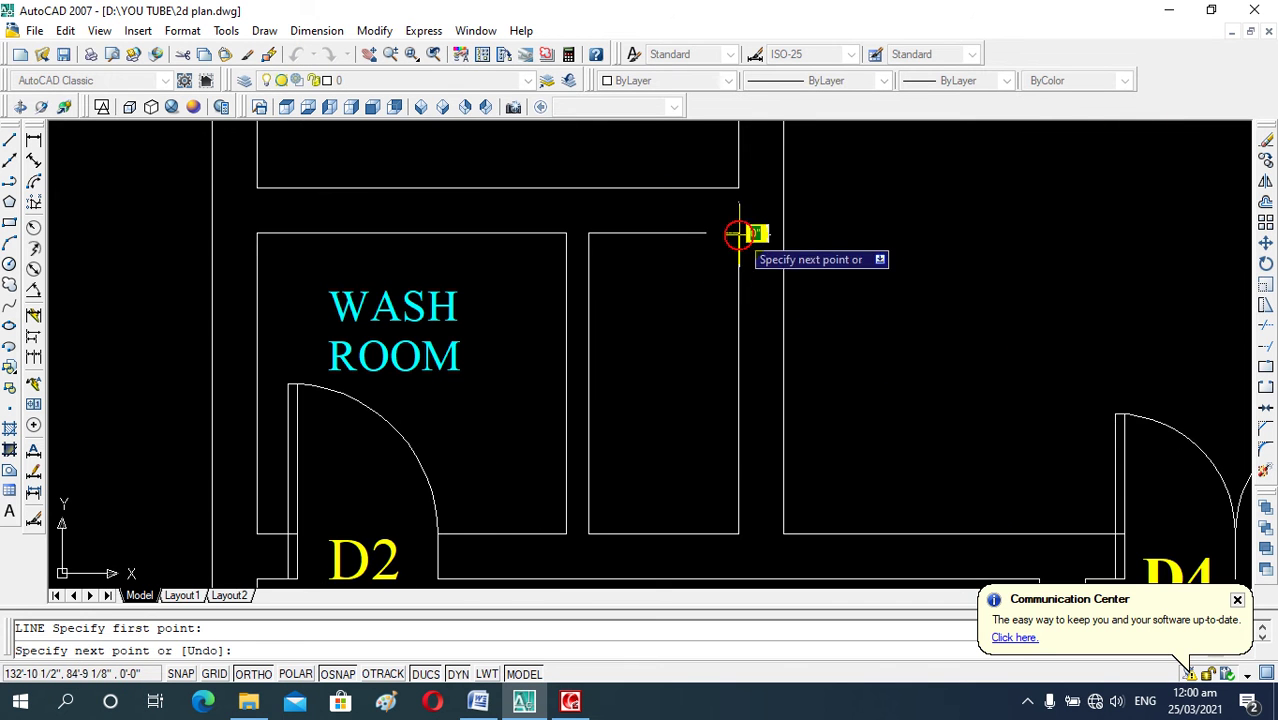
{"action": "left_click", "coordinate": [588, 535]}
{"action": "key", "text": "Escape"}
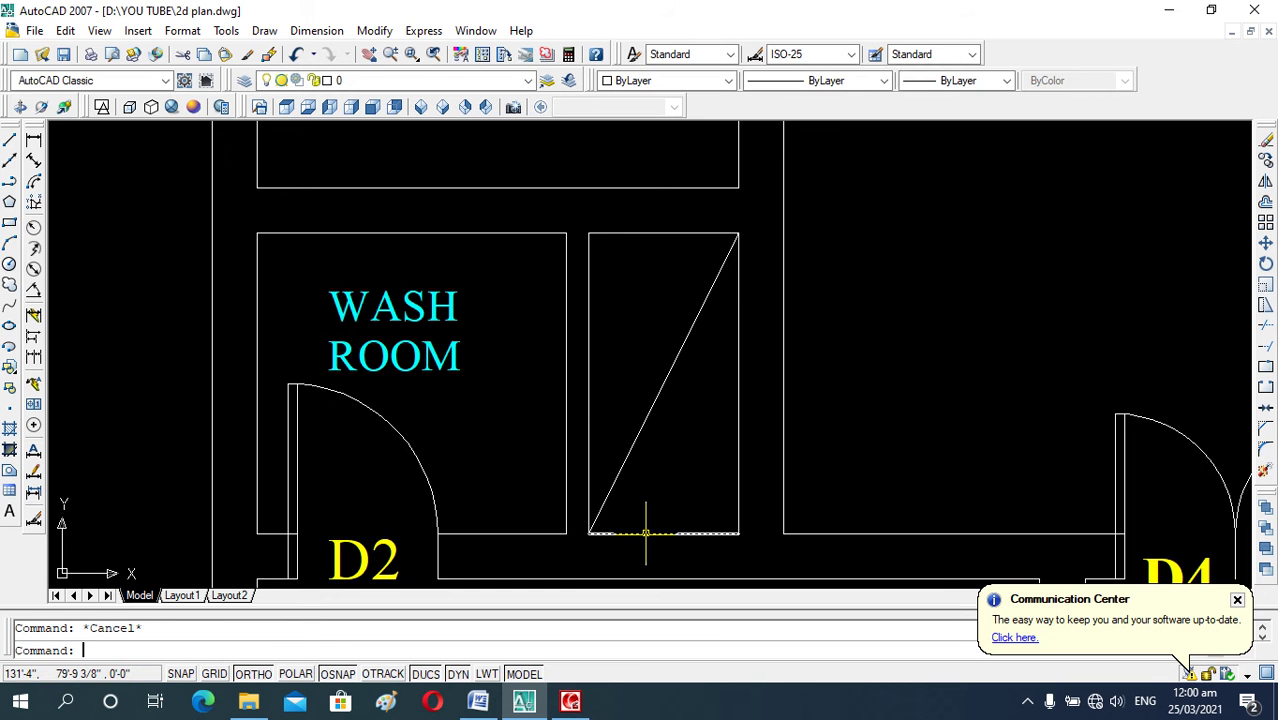
- Draw the second diagonal from bottom-right to top-left, completing the X
{"action": "type", "text": "l"}
{"action": "key", "text": "Return"}
{"action": "left_click", "coordinate": [738, 532]}
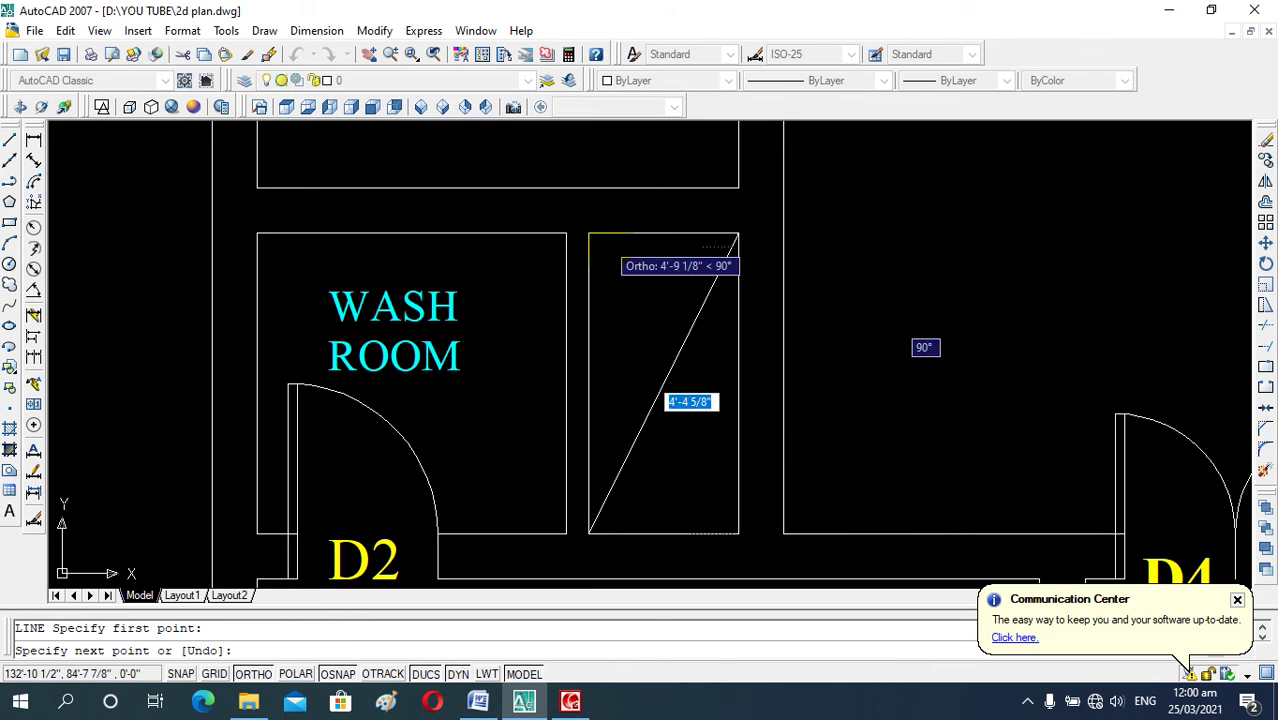
{"action": "left_click", "coordinate": [587, 231]}
{"action": "key", "text": "Escape"}
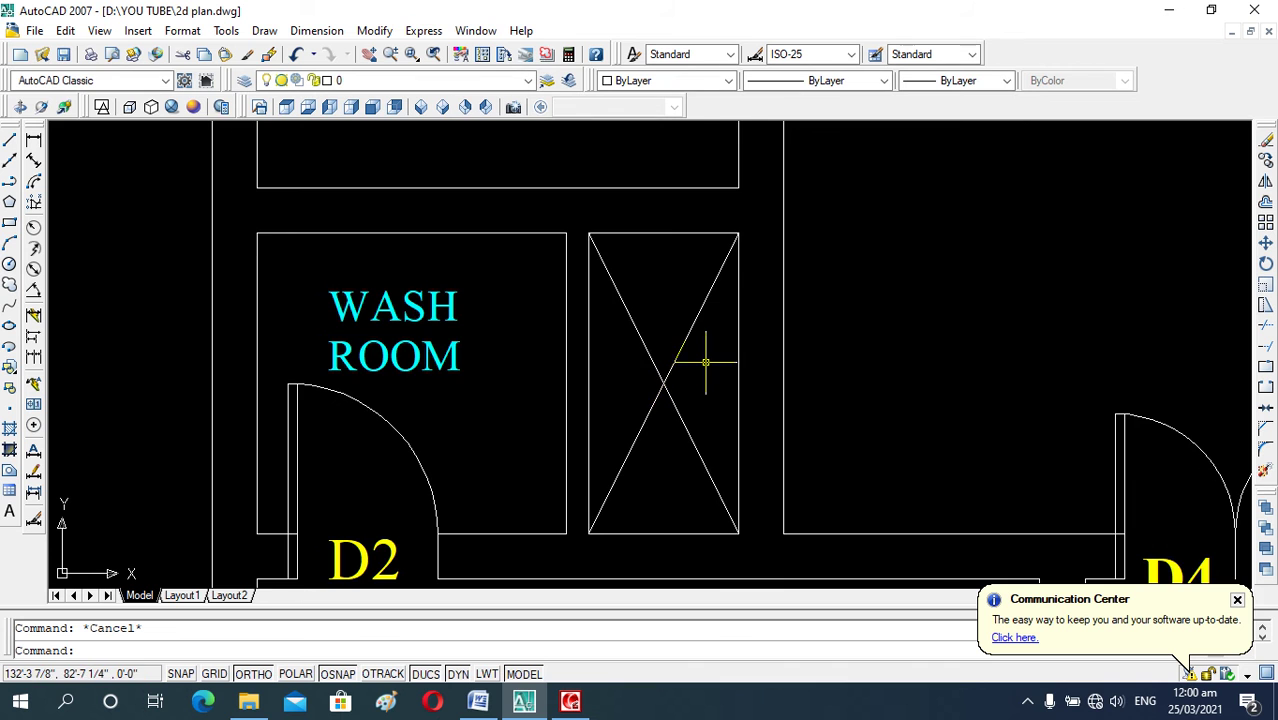
{"action": "scroll", "coordinate": [703, 361], "scroll_direction": "down", "scroll_amount": 4}
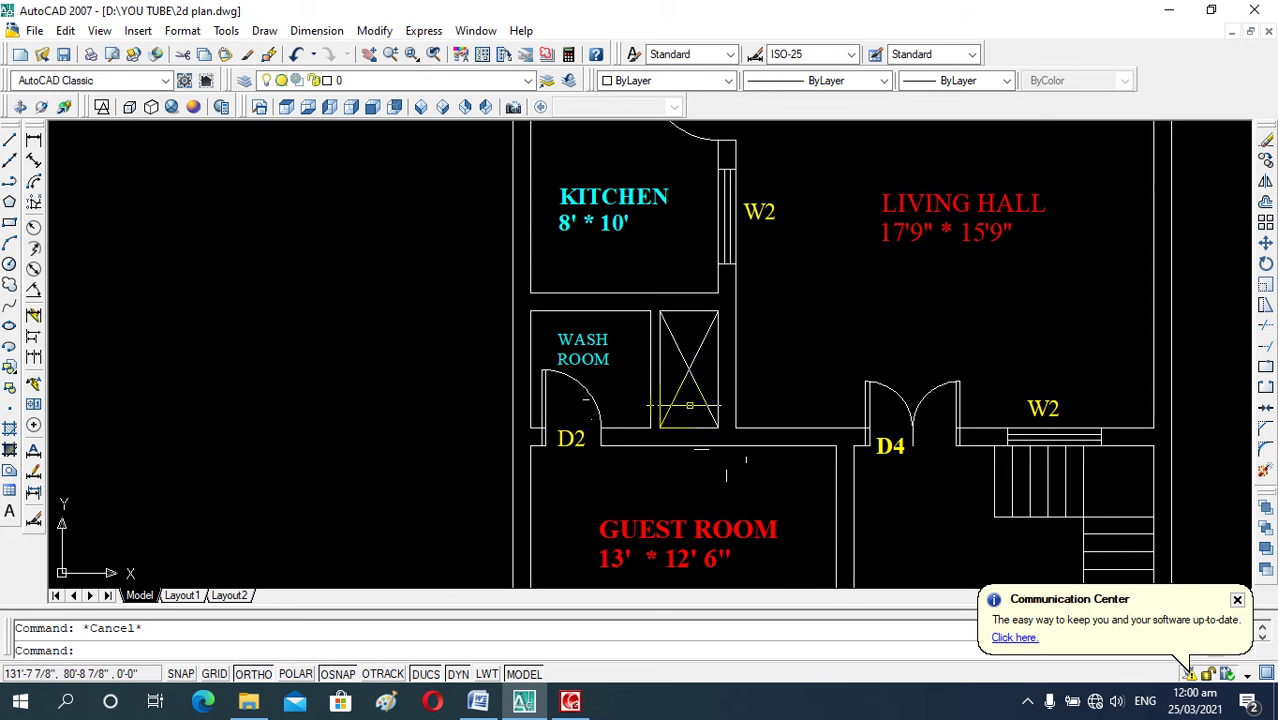
{"action": "scroll", "coordinate": [696, 298], "scroll_direction": "up", "scroll_amount": 2}
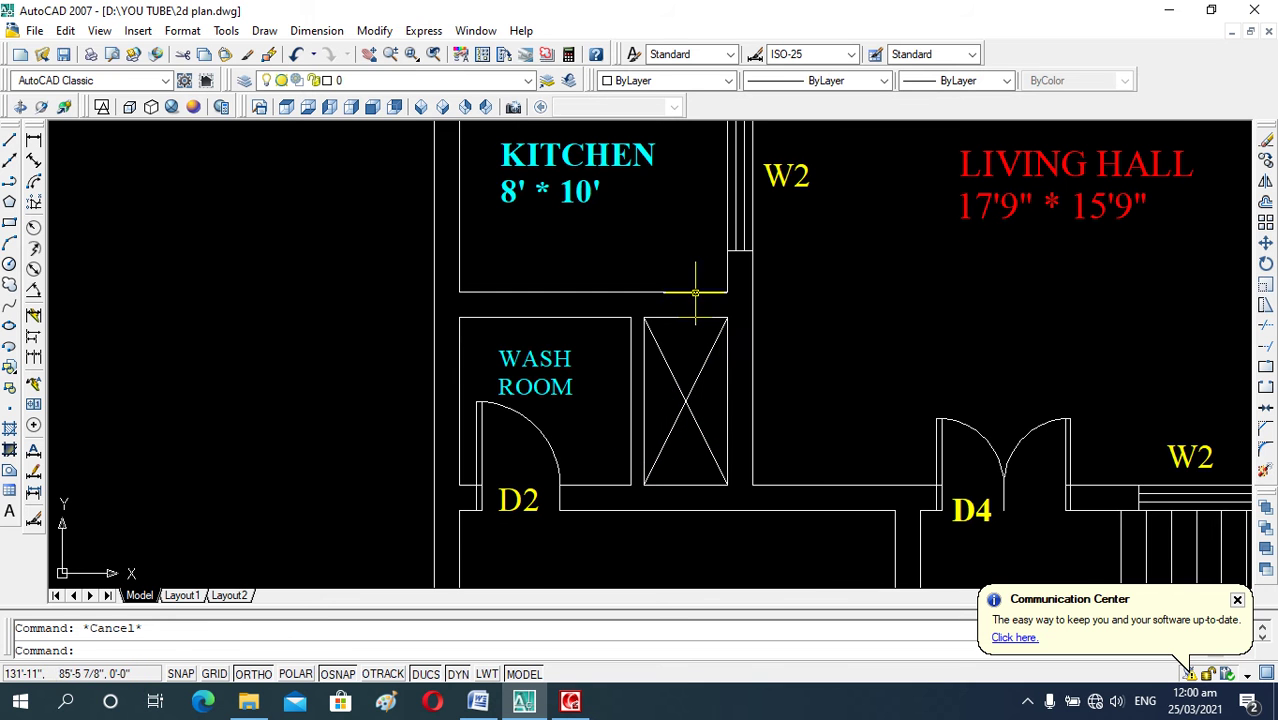
{"action": "scroll", "coordinate": [710, 372], "scroll_direction": "up", "scroll_amount": 1}
{"action": "scroll", "coordinate": [700, 390], "scroll_direction": "up", "scroll_amount": 1}
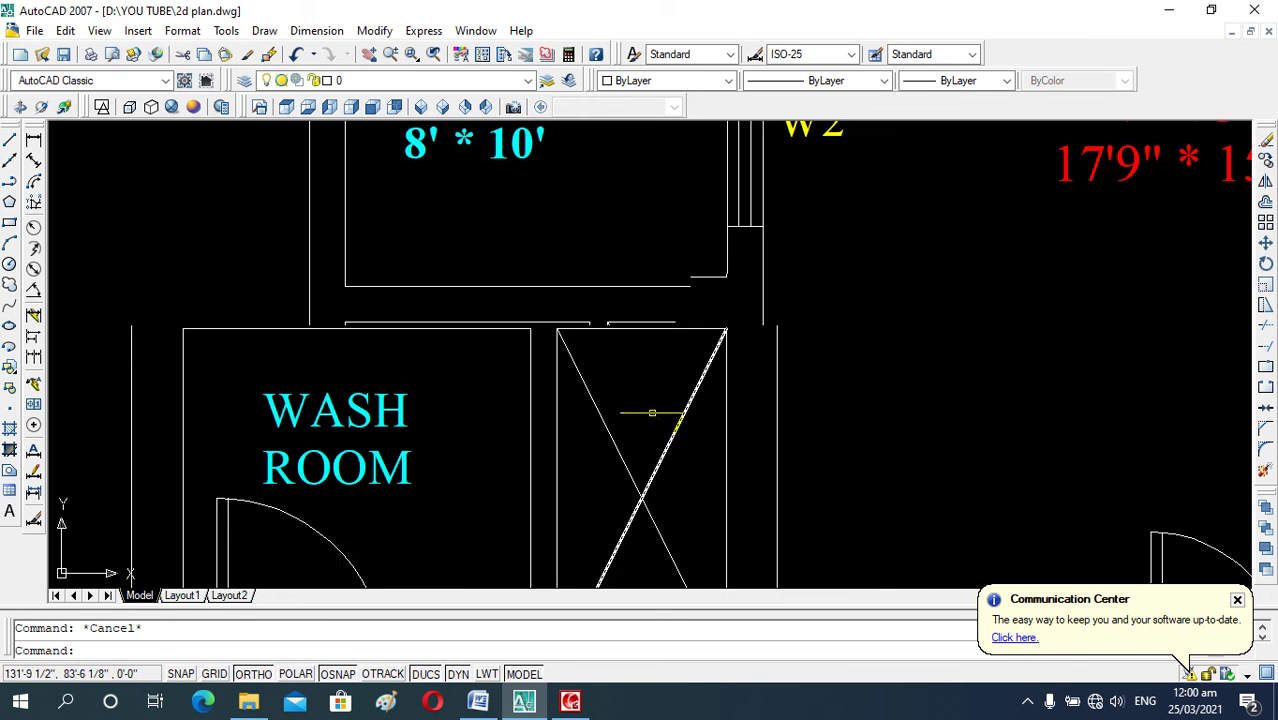
{"action": "scroll", "coordinate": [821, 357], "scroll_direction": "down", "scroll_amount": 5}
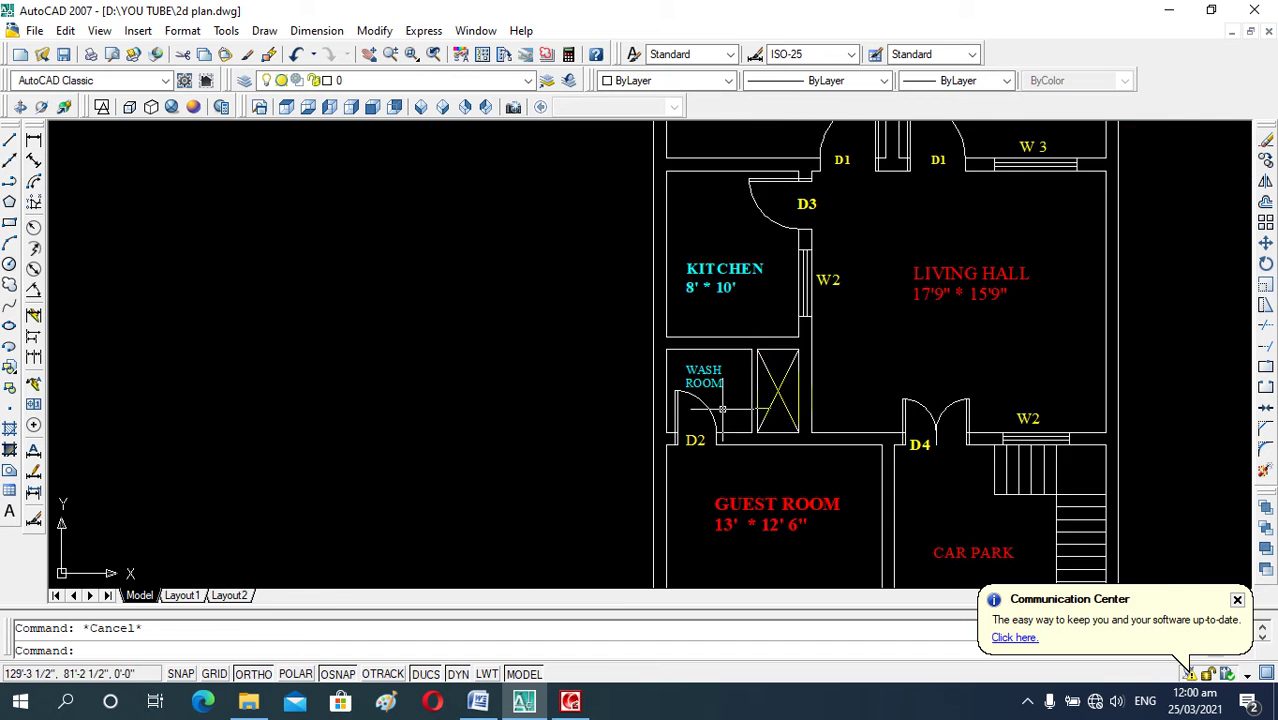
{"action": "scroll", "coordinate": [813, 349], "scroll_direction": "up", "scroll_amount": 1}
{"action": "scroll", "coordinate": [758, 370], "scroll_direction": "up", "scroll_amount": 1}
{"action": "scroll", "coordinate": [755, 400], "scroll_direction": "down", "scroll_amount": 3}
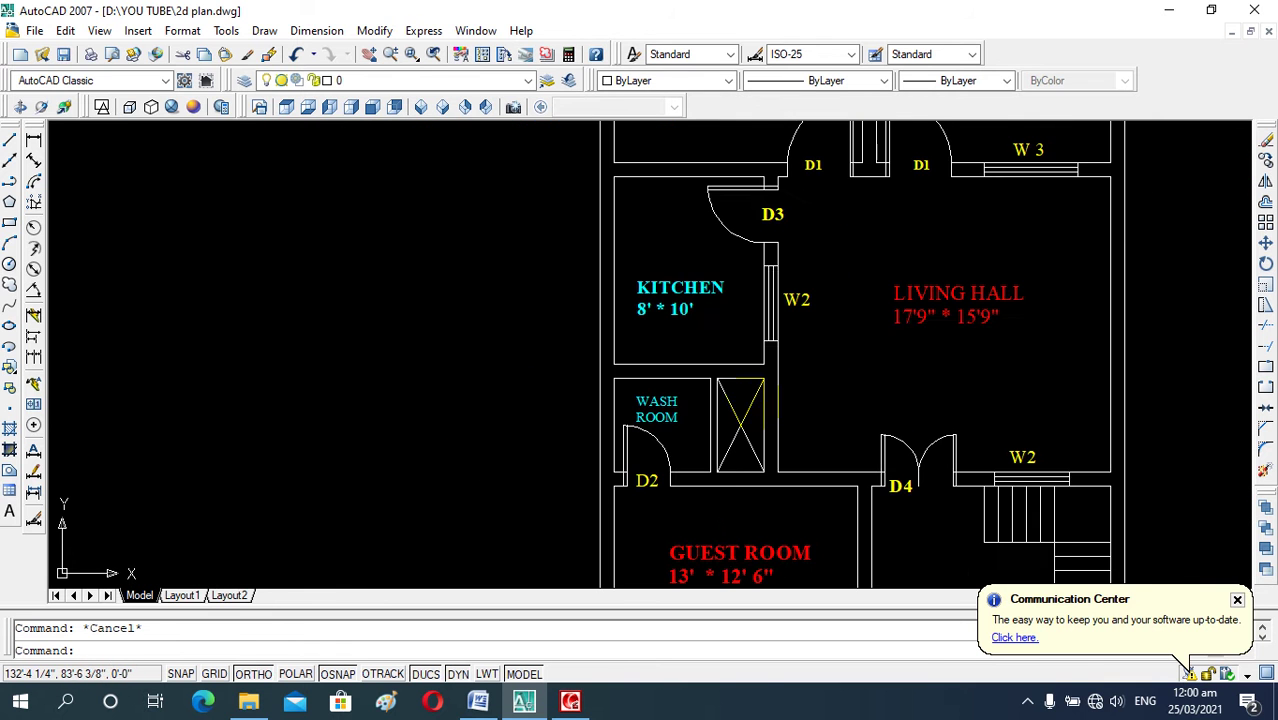
{"action": "scroll", "coordinate": [777, 370], "scroll_direction": "up", "scroll_amount": 3}
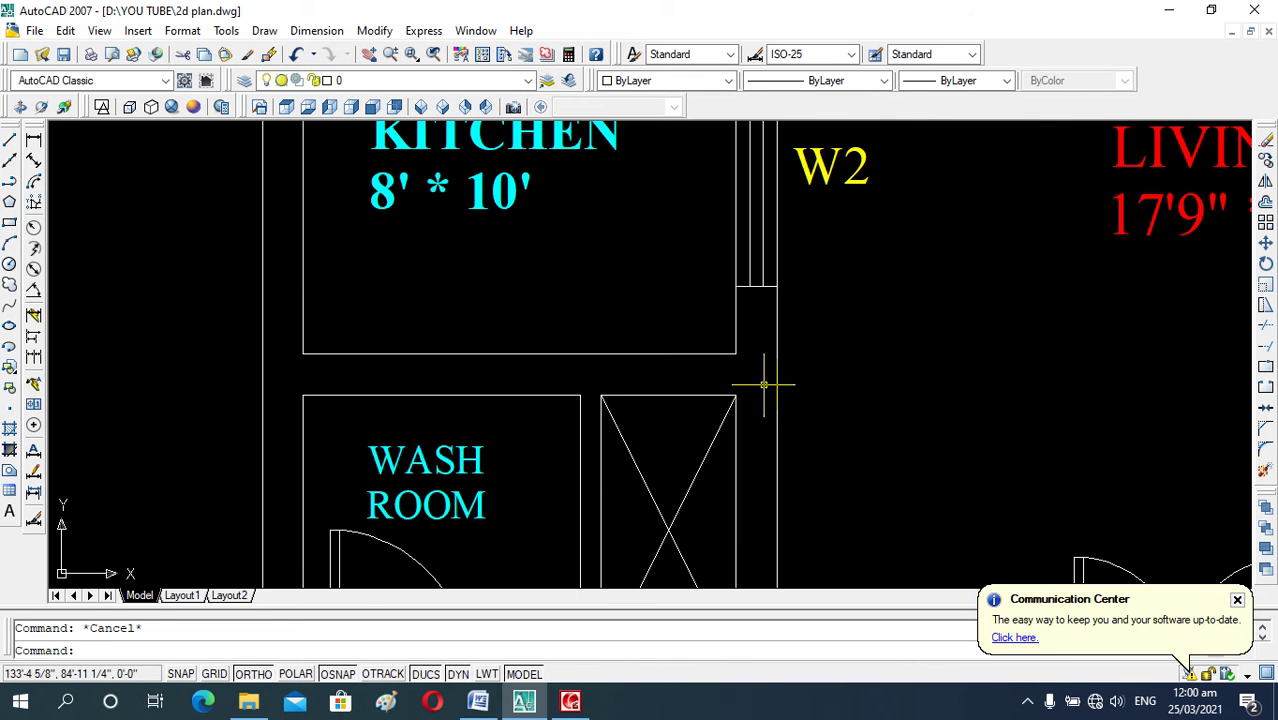
- Offset the wall line 18 to the left
{"action": "type", "text": "l"}
{"action": "key", "text": "Return"}
{"action": "left_click", "coordinate": [736, 395]}
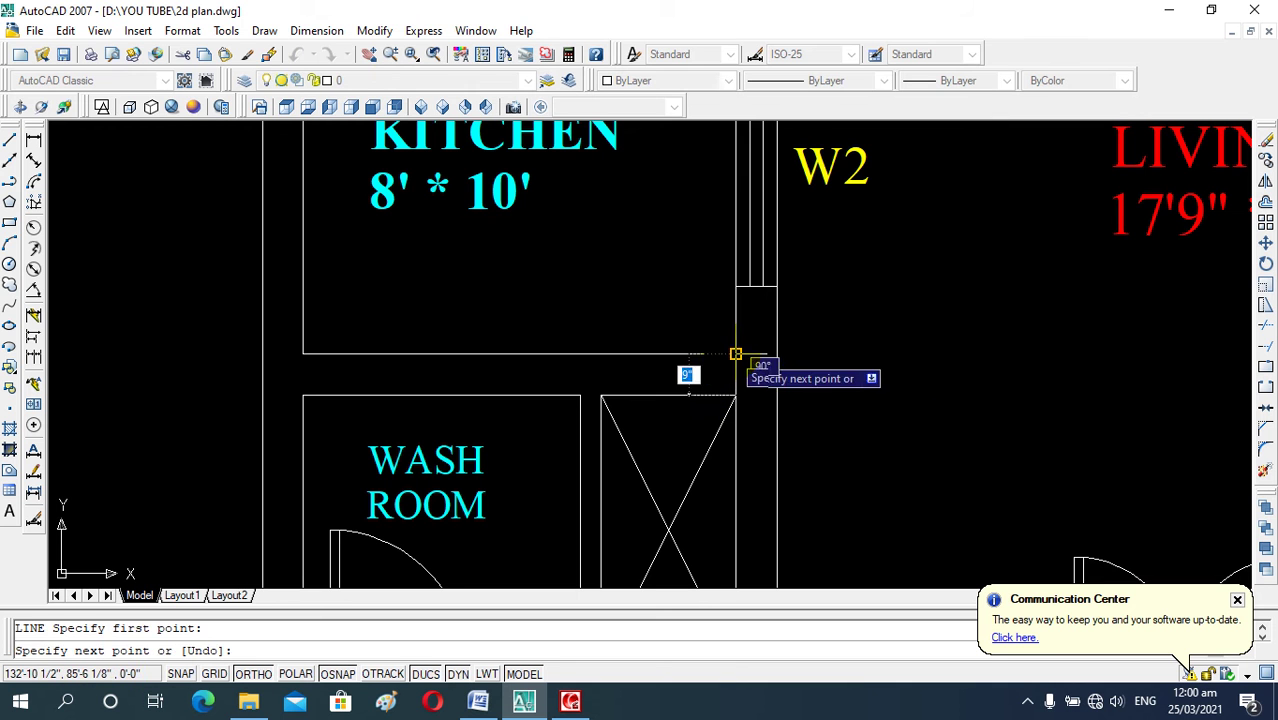
{"action": "key", "text": "Escape"}
{"action": "type", "text": "o"}
{"action": "key", "text": "Return"}
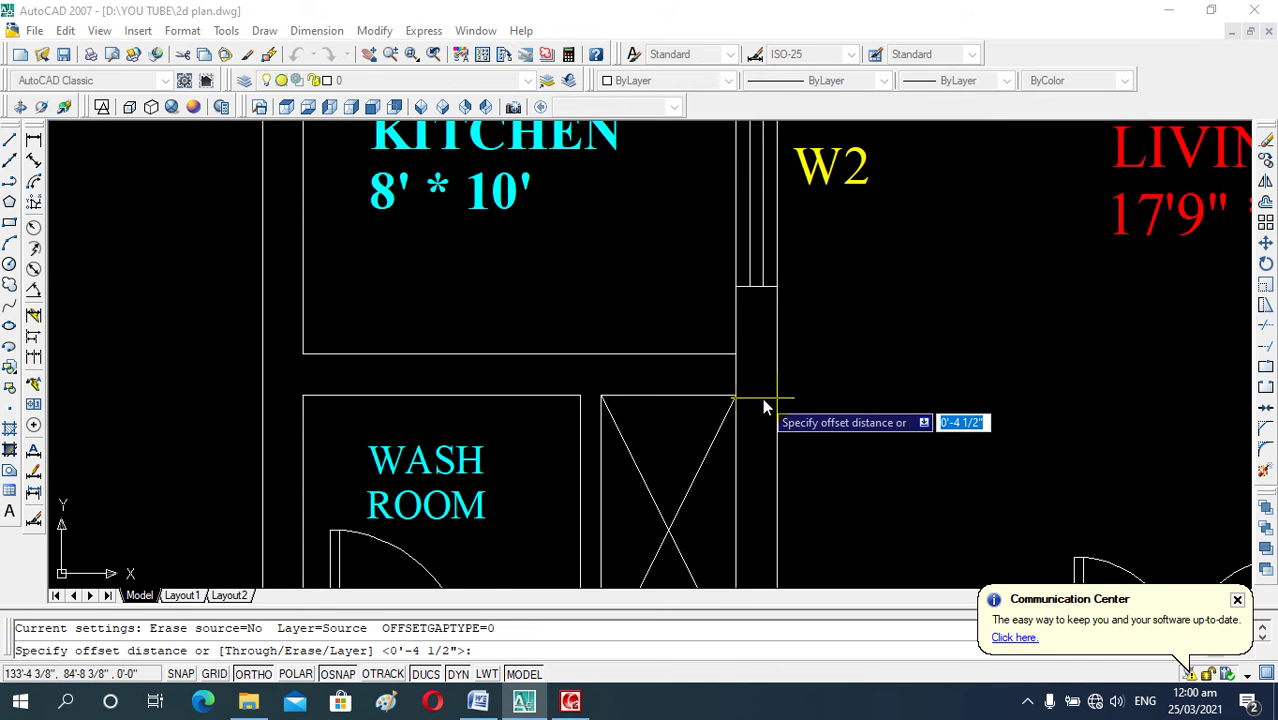
{"action": "type", "text": "18"}
{"action": "key", "text": "Return"}
{"action": "left_click", "coordinate": [736, 375]}
{"action": "left_click", "coordinate": [680, 385]}
{"action": "key", "text": "Escape"}
{"action": "key", "text": "Escape"}
- Draw a line from the wall corner to the offset line, closing the 18-inch rectangle
{"action": "type", "text": "l"}
{"action": "key", "text": "Return"}
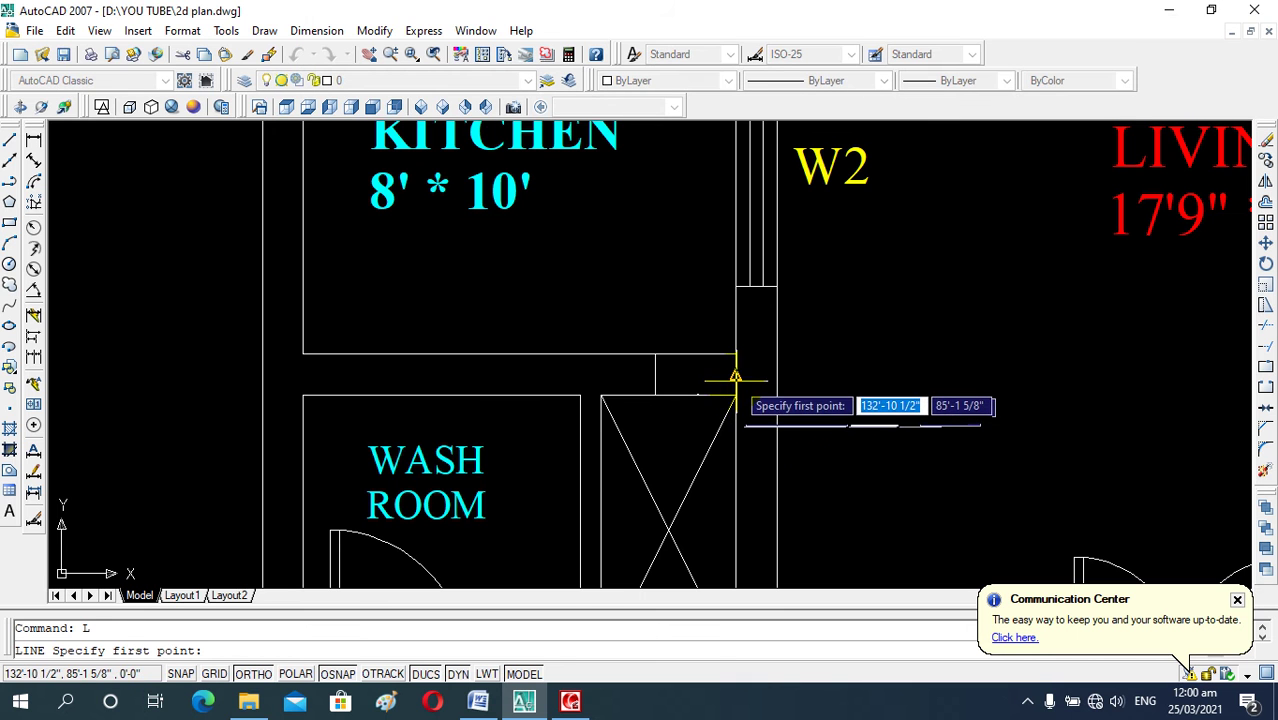
{"action": "left_click", "coordinate": [736, 375]}
{"action": "left_click", "coordinate": [655, 375]}
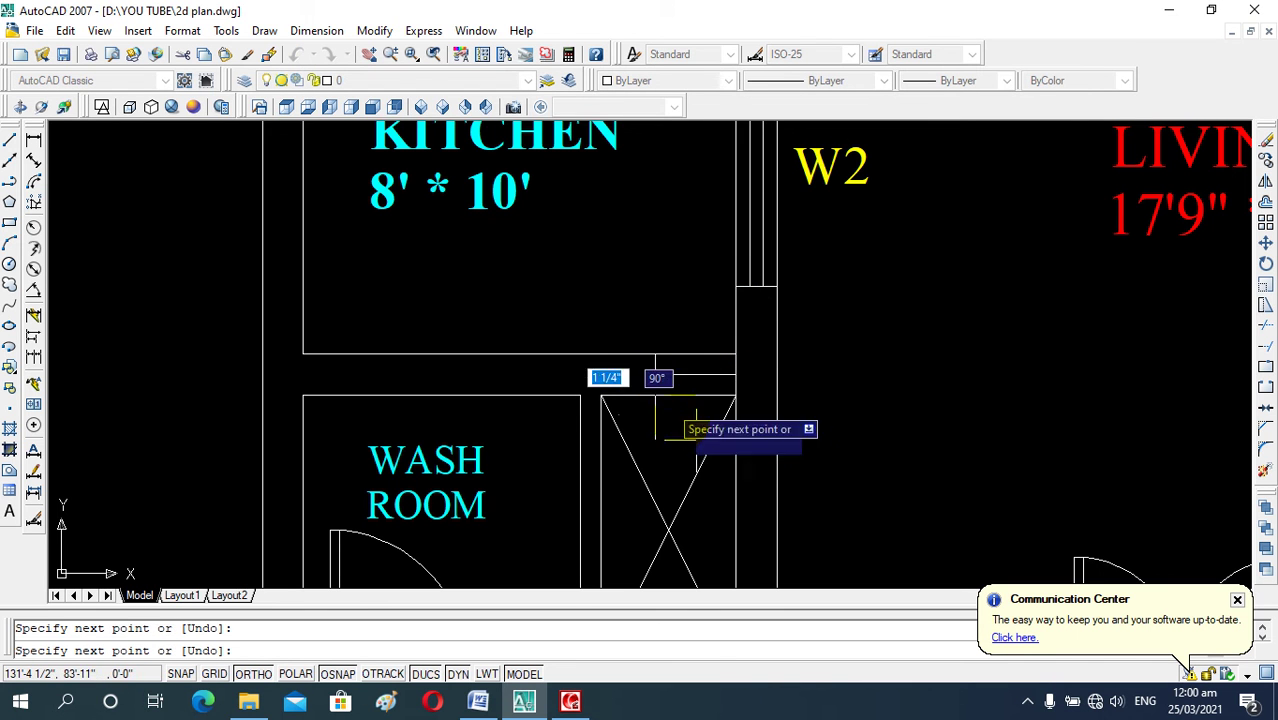
{"action": "key", "text": "Escape"}
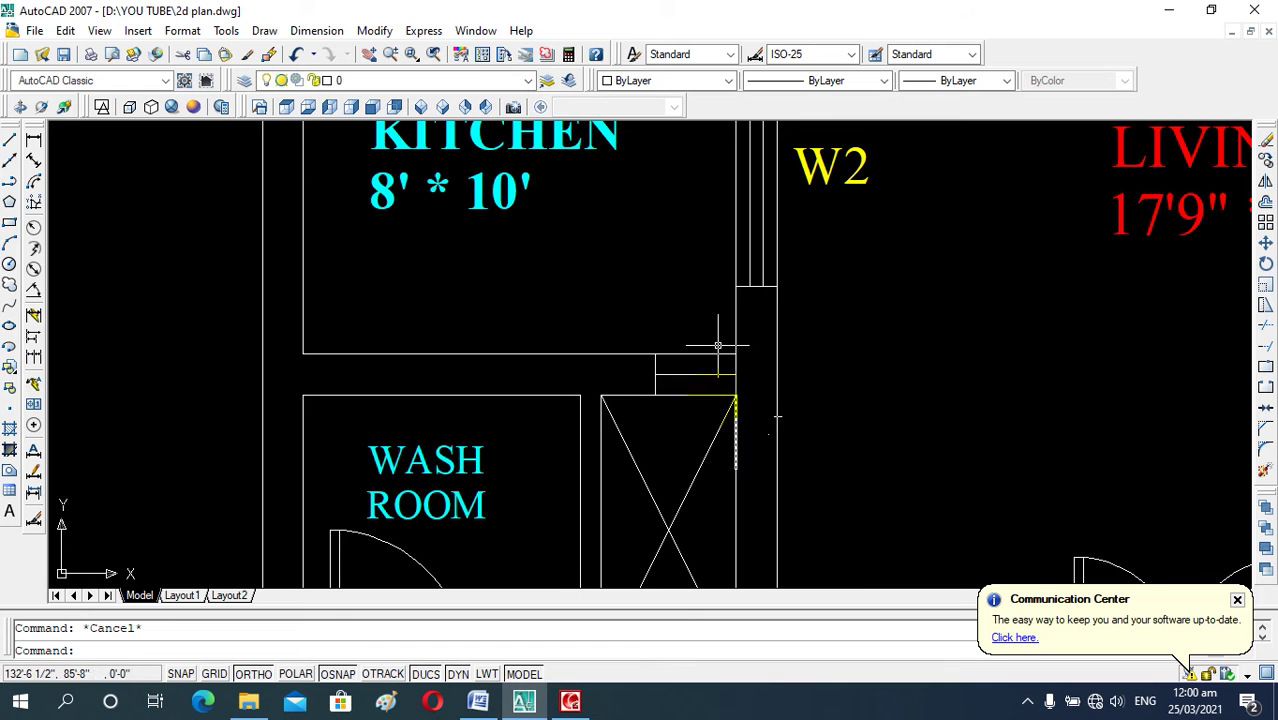
{"action": "scroll", "coordinate": [748, 295], "scroll_direction": "down", "scroll_amount": 2}
{"action": "scroll", "coordinate": [740, 290], "scroll_direction": "down", "scroll_amount": 1}
{"action": "scroll", "coordinate": [689, 440], "scroll_direction": "up", "scroll_amount": 3}
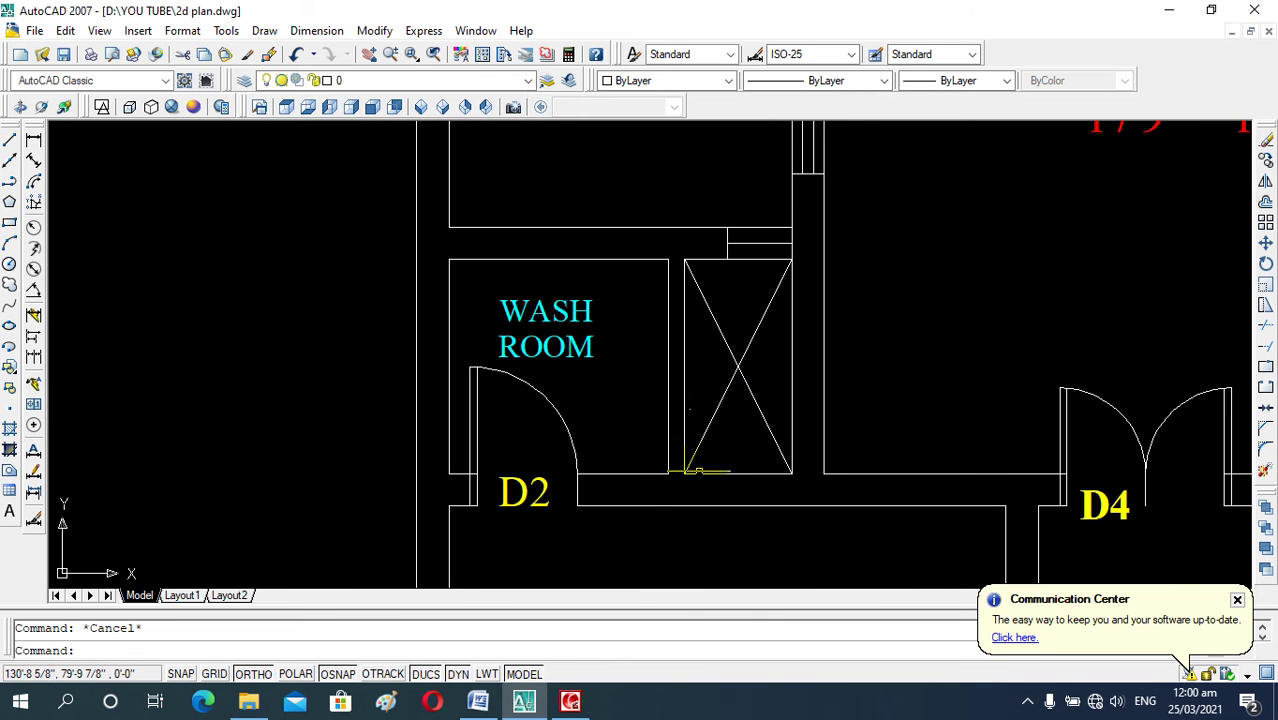
- Offset the crossed box's bottom line 12 upward inside the box
{"action": "type", "text": "o"}
{"action": "key", "text": "Return"}
{"action": "type", "text": "12"}
{"action": "key", "text": "Return"}
{"action": "left_click", "coordinate": [709, 474]}
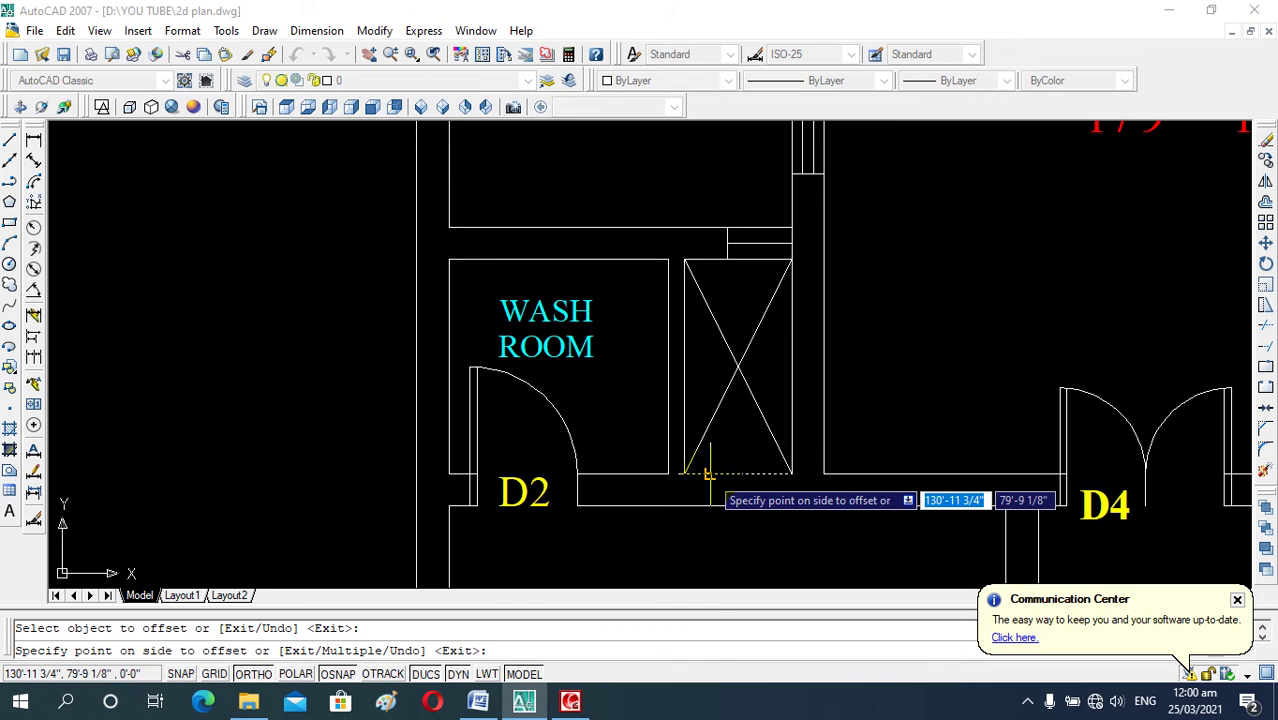
{"action": "left_click", "coordinate": [731, 445]}
{"action": "key", "text": "Escape"}
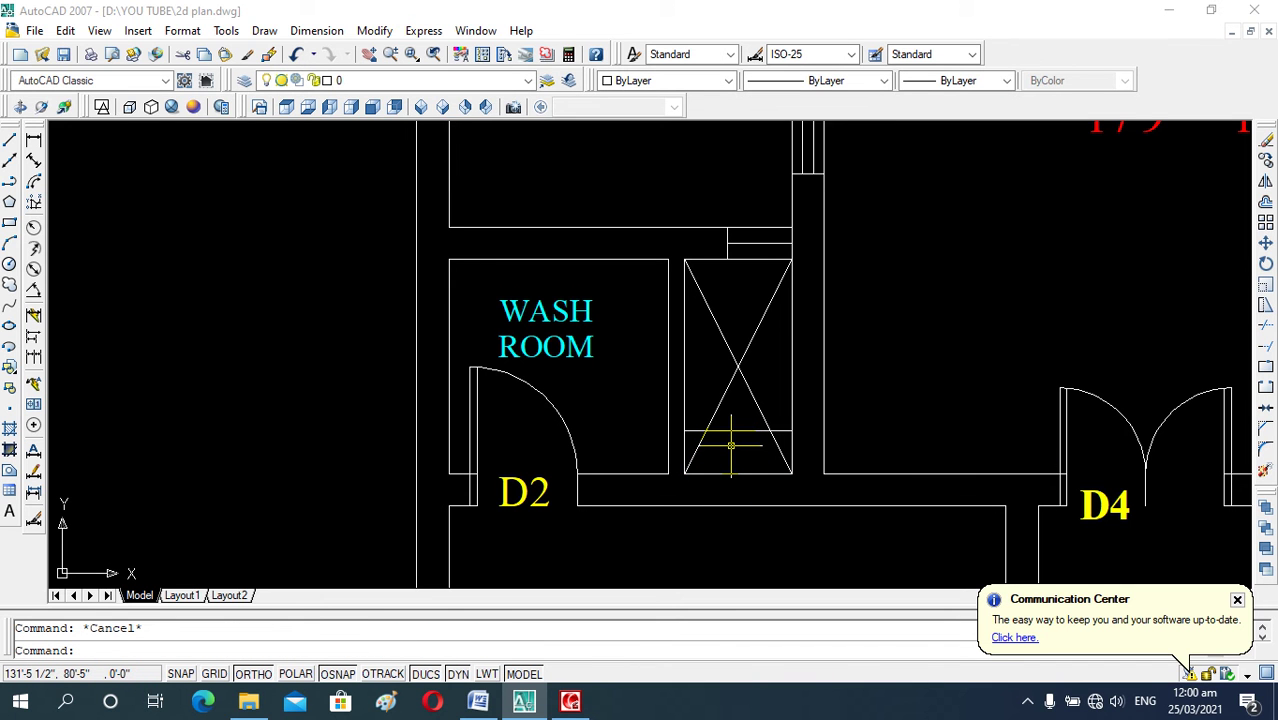
- Extend the shaft's inner line to the wash-room wall and trim the stray short line
{"action": "type", "text": "ex"}
{"action": "key", "text": "Return"}
{"action": "key", "text": "Return"}
{"action": "left_click", "coordinate": [726, 432]}
{"action": "key", "text": "Escape"}
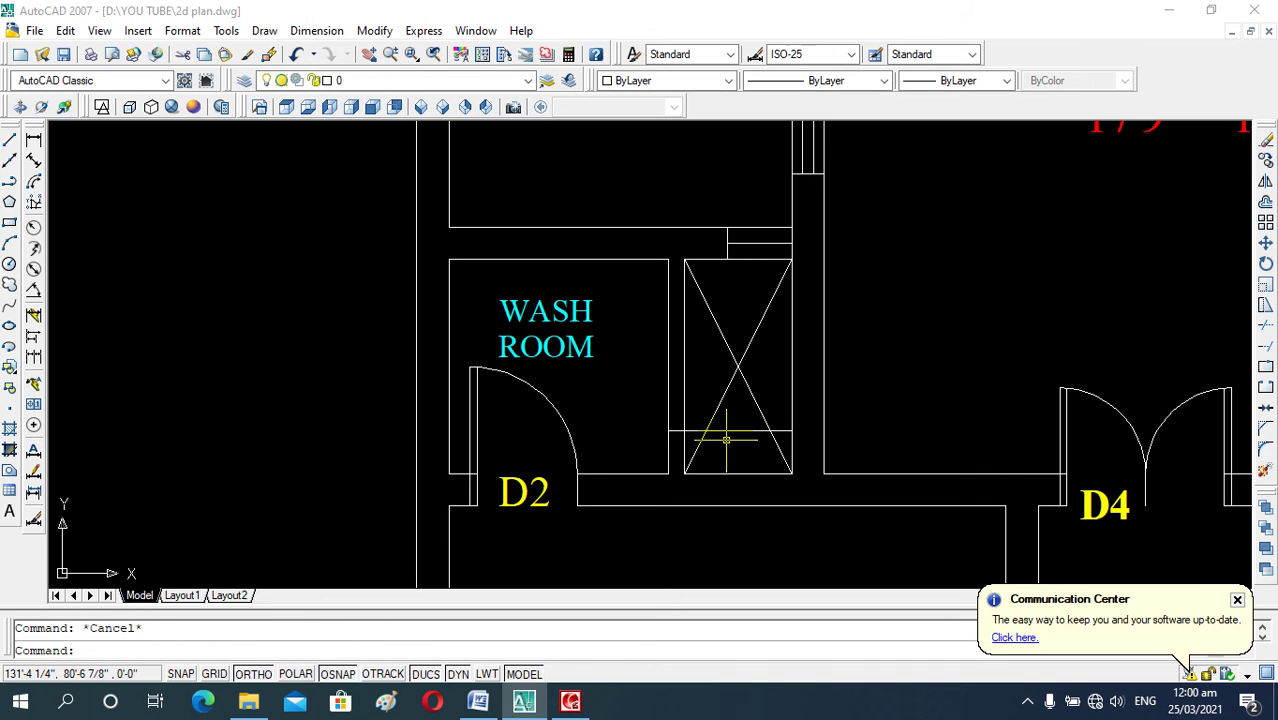
{"action": "type", "text": "tr"}
{"action": "key", "text": "Return"}
{"action": "key", "text": "Return"}
{"action": "key", "text": "Escape"}
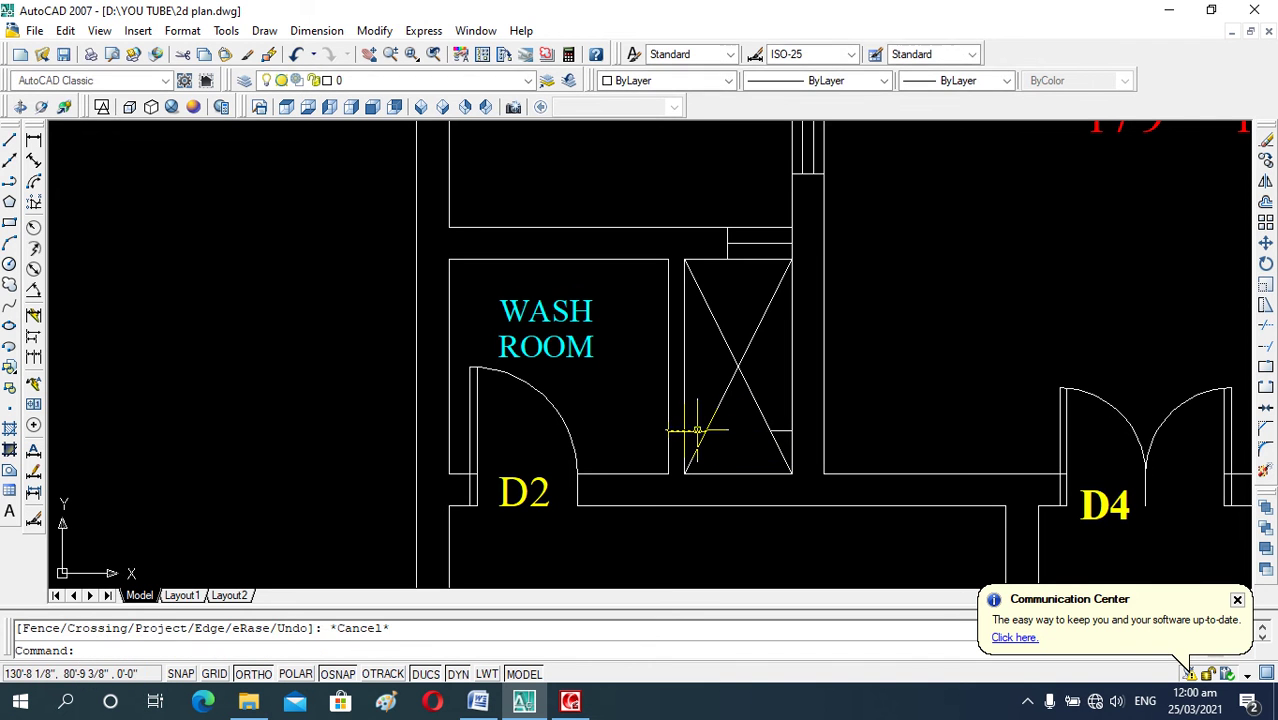
{"action": "type", "text": "TR"}
{"action": "key", "text": "Return"}
{"action": "key", "text": "Return"}
{"action": "left_click", "coordinate": [698, 432]}
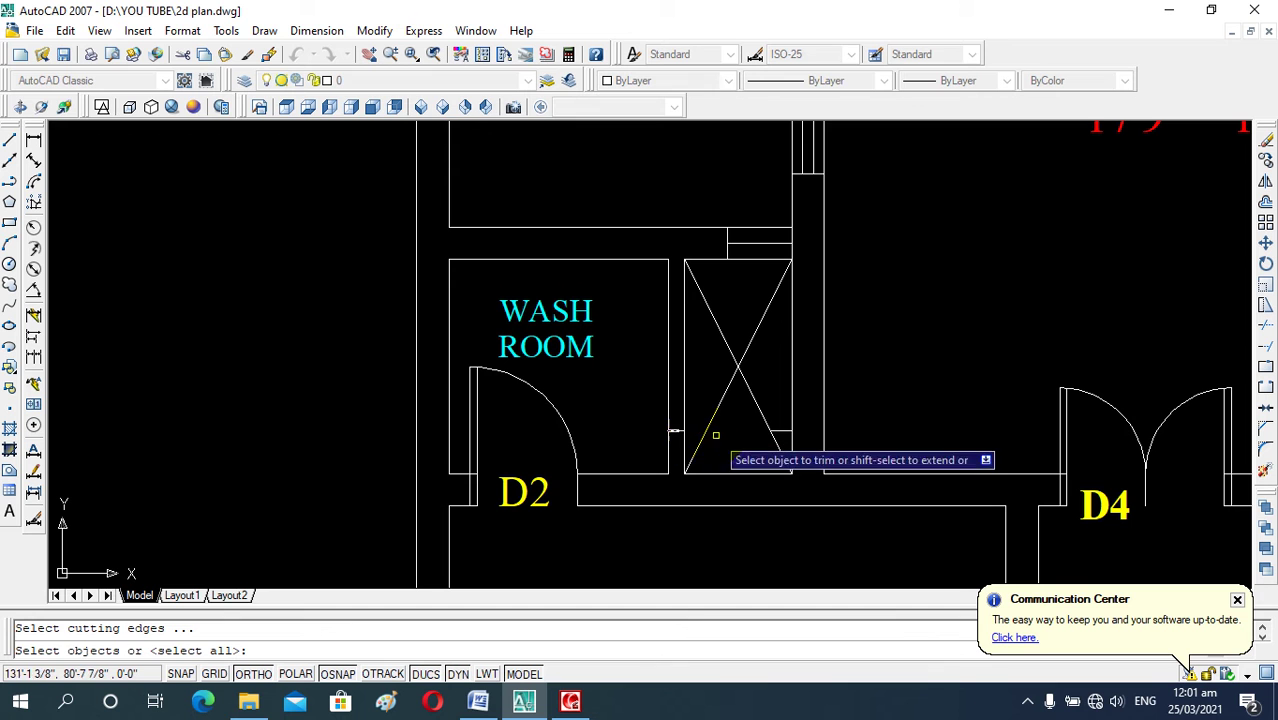
{"action": "key", "text": "Escape"}
{"action": "key", "text": "Escape"}
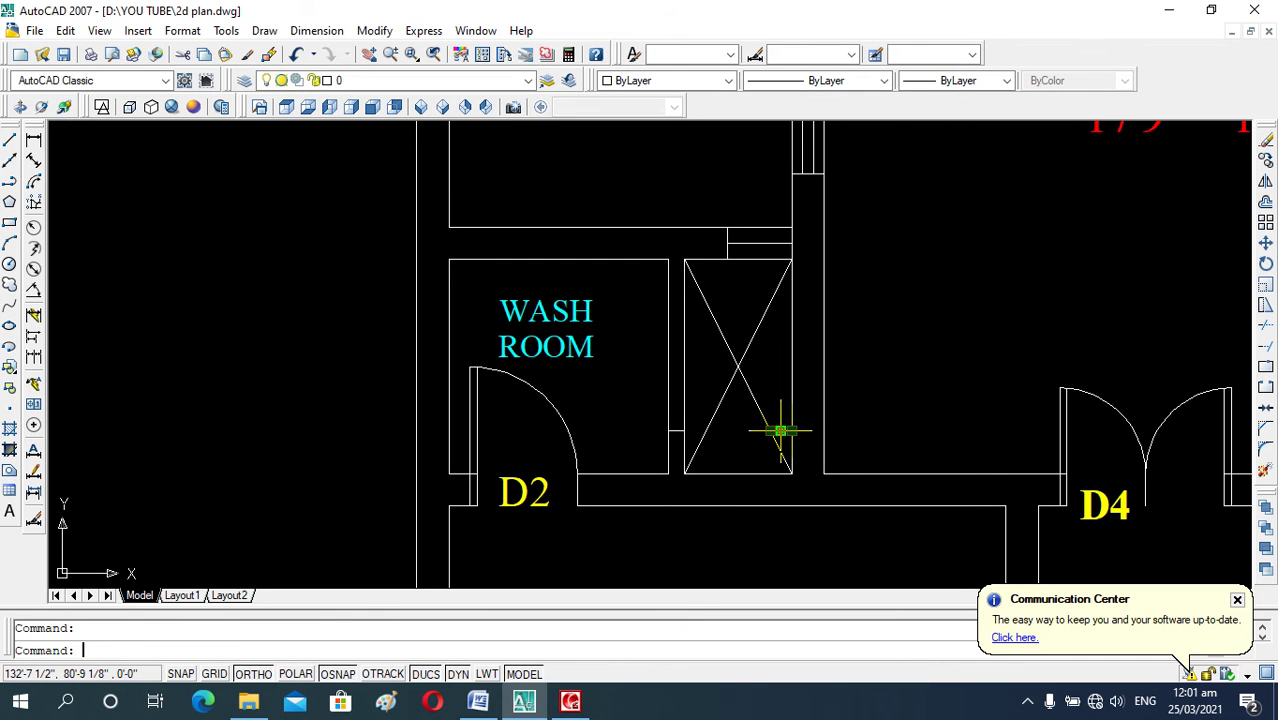
- Offset the shaft's inner line 18 upward to form the ventilator opening
{"action": "key", "text": "Escape"}
{"action": "left_click", "coordinate": [687, 466]}
{"action": "key", "text": "o"}
{"action": "key", "text": "Return"}
{"action": "type", "text": "18"}
{"action": "key", "text": "Return"}
{"action": "left_click", "coordinate": [678, 432]}
{"action": "left_click", "coordinate": [679, 390]}
{"action": "key", "text": "Escape"}
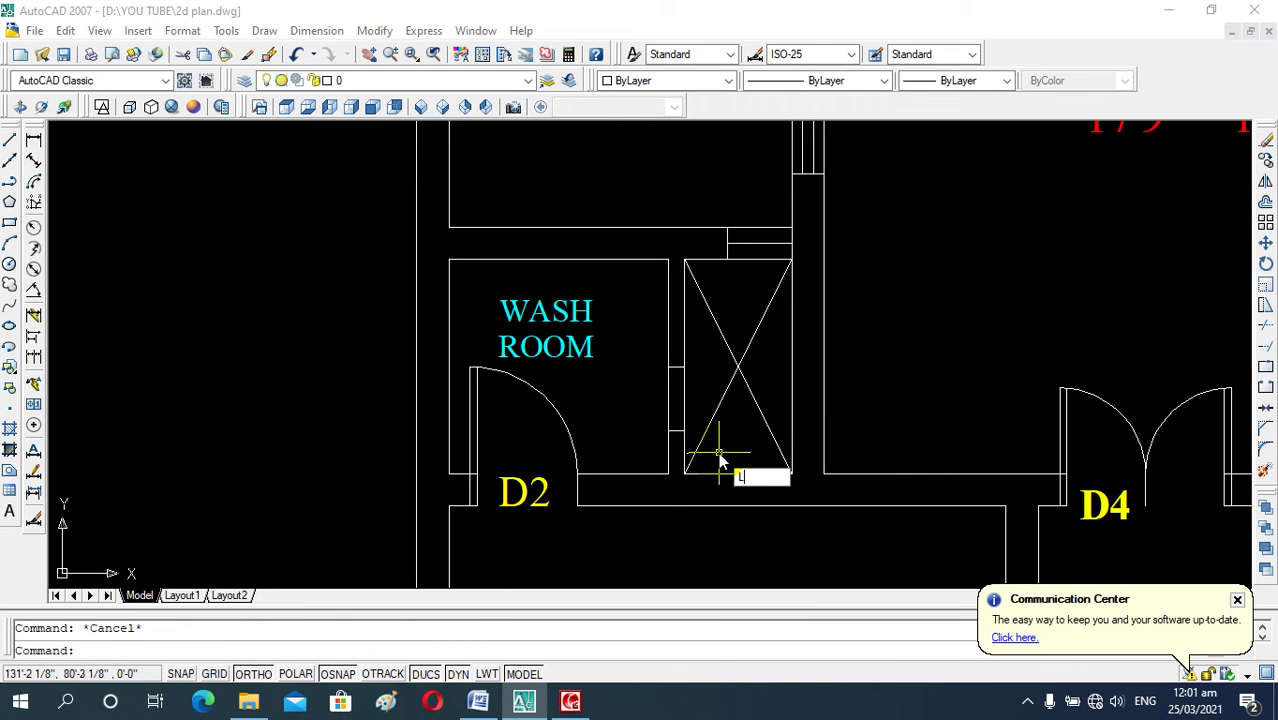
- Draw a vertical line from the wall corner up along the wash-room wall
{"action": "key", "text": "l"}
{"action": "key", "text": "Return"}
{"action": "scroll", "coordinate": [718, 453], "scroll_direction": "up", "scroll_amount": 3}
{"action": "left_click", "coordinate": [649, 396]}
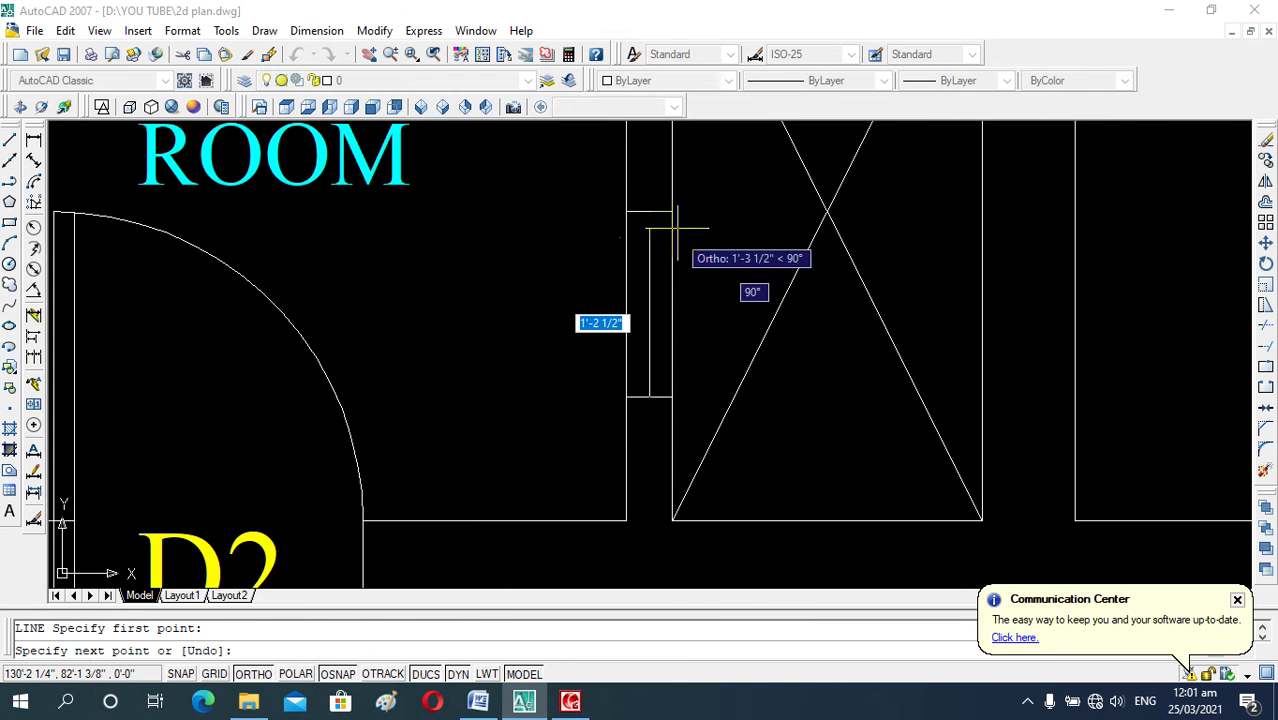
{"action": "left_click", "coordinate": [651, 210]}
{"action": "key", "text": "Escape"}
{"action": "scroll", "coordinate": [652, 390], "scroll_direction": "down", "scroll_amount": 4}
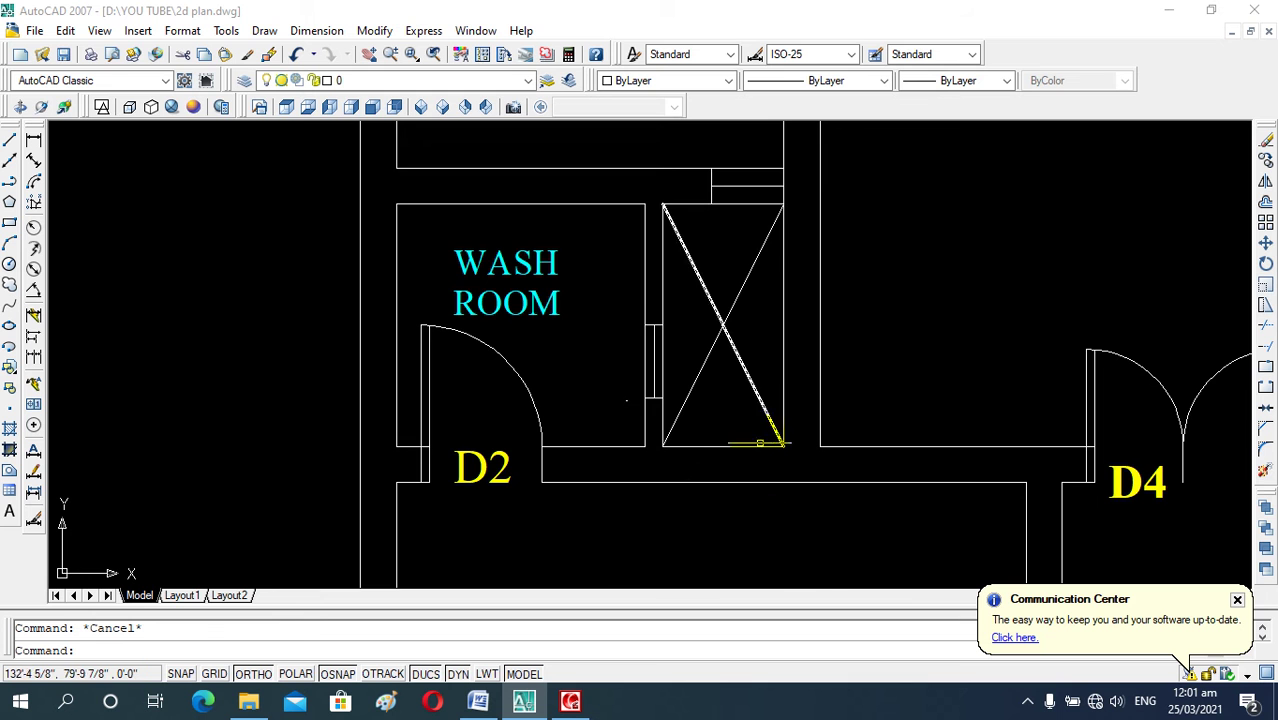
{"action": "scroll", "coordinate": [716, 460], "scroll_direction": "down", "scroll_amount": 2}
- Copy the top shaft's OPEN label into the lower crossed shaft, with Ortho turned off
{"action": "scroll", "coordinate": [721, 462], "scroll_direction": "down", "scroll_amount": 4}
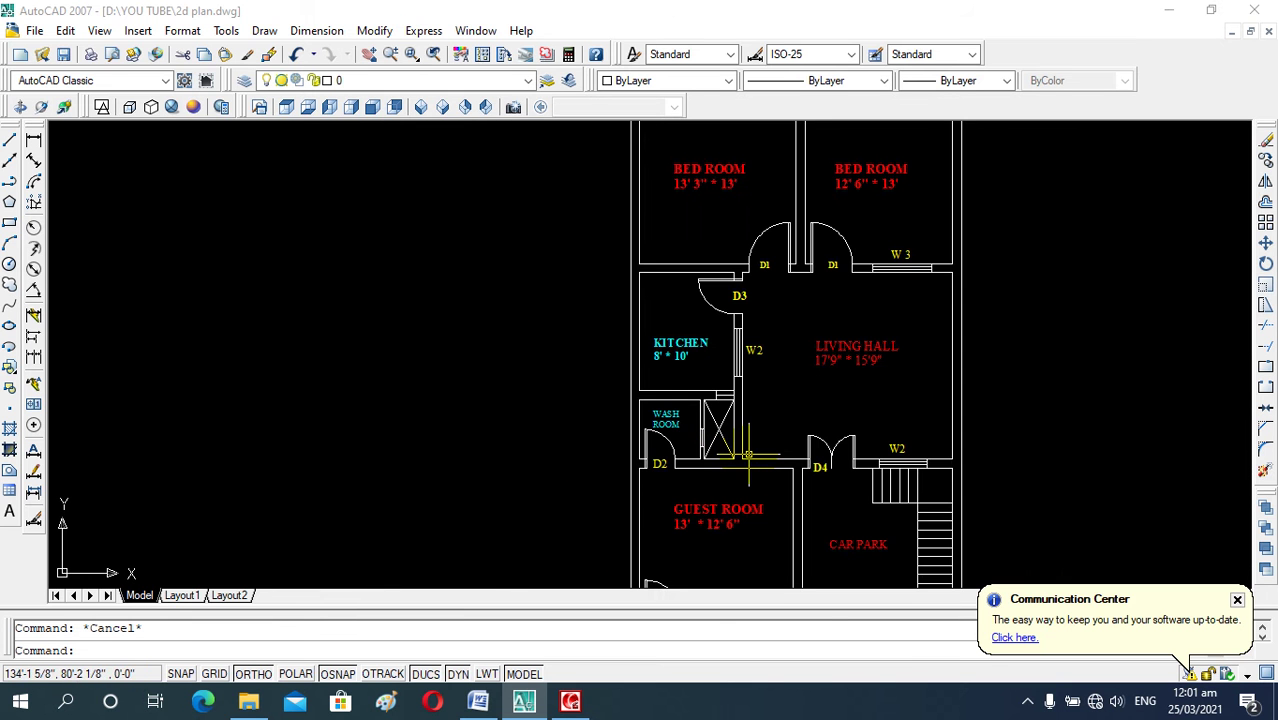
{"action": "scroll", "coordinate": [757, 335], "scroll_direction": "down", "scroll_amount": 2}
{"action": "scroll", "coordinate": [775, 195], "scroll_direction": "up", "scroll_amount": 5}
{"action": "left_click", "coordinate": [783, 193]}
{"action": "type", "text": "co"}
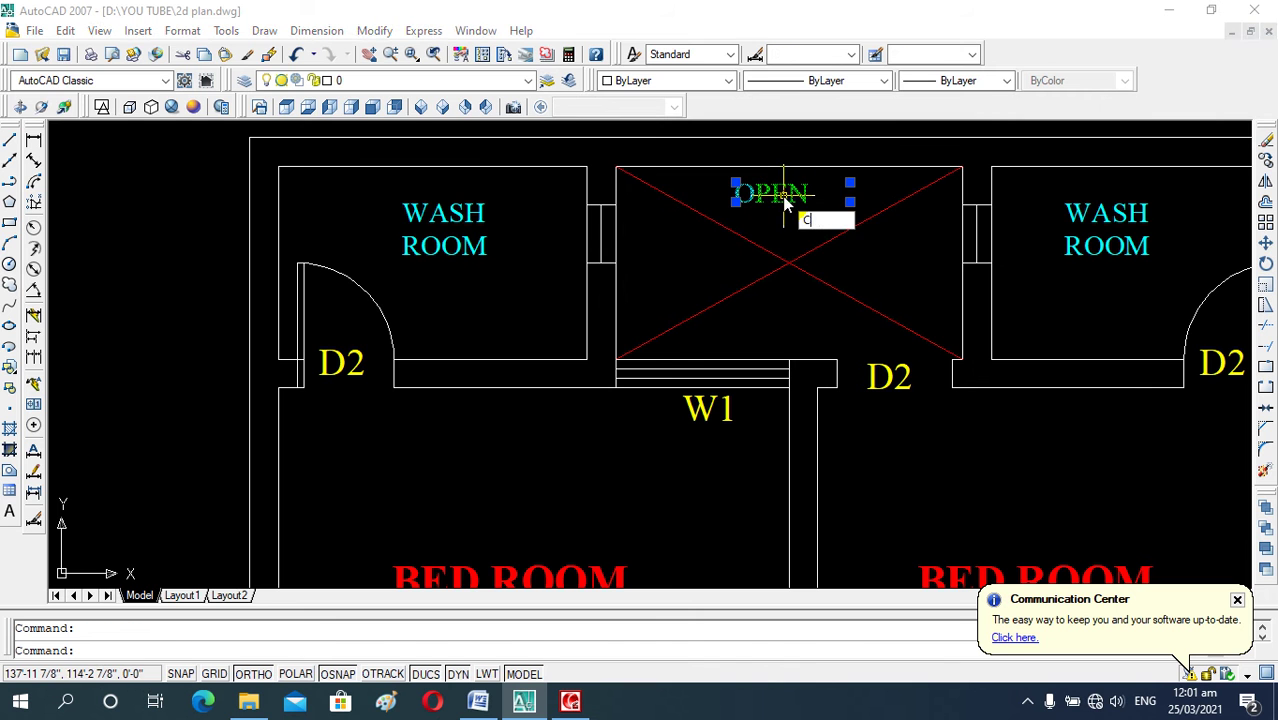
{"action": "key", "text": "Return"}
{"action": "left_click", "coordinate": [783, 200]}
{"action": "scroll", "coordinate": [740, 288], "scroll_direction": "down", "scroll_amount": 5}
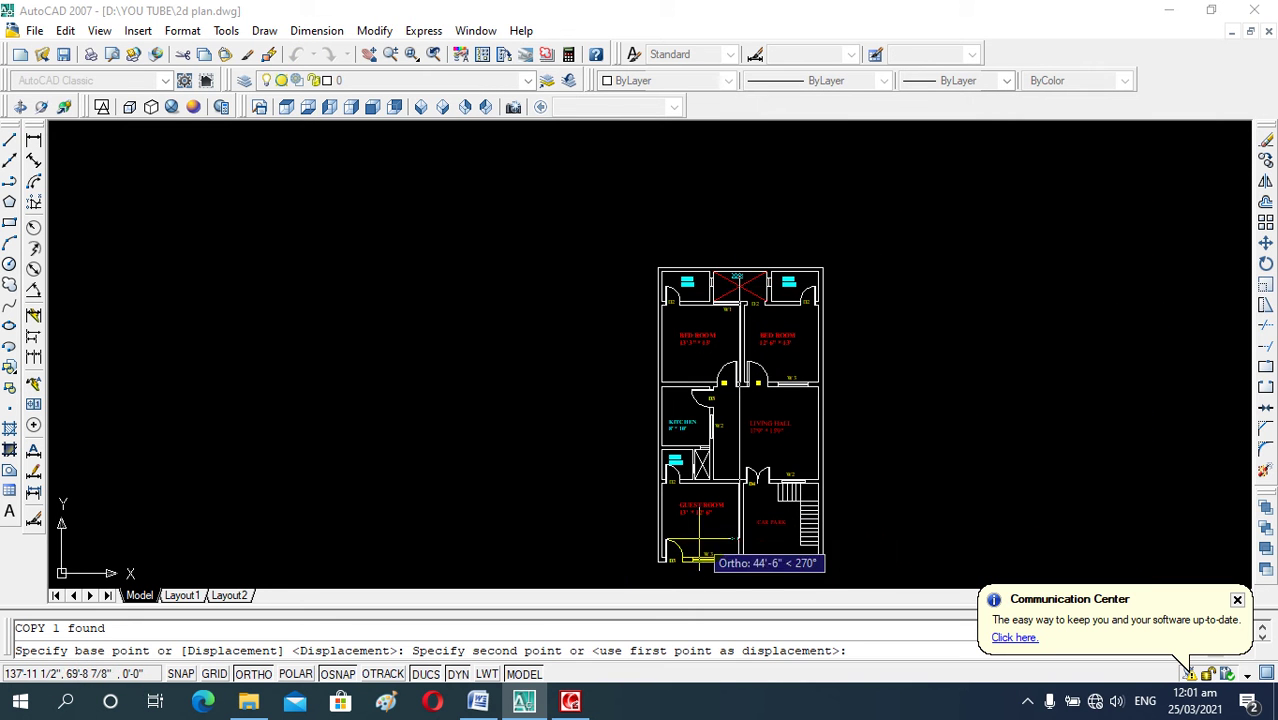
{"action": "key", "text": "F8"}
{"action": "scroll", "coordinate": [700, 505], "scroll_direction": "up", "scroll_amount": 3}
{"action": "scroll", "coordinate": [630, 455], "scroll_direction": "up", "scroll_amount": 3}
{"action": "scroll", "coordinate": [622, 450], "scroll_direction": "up", "scroll_amount": 4}
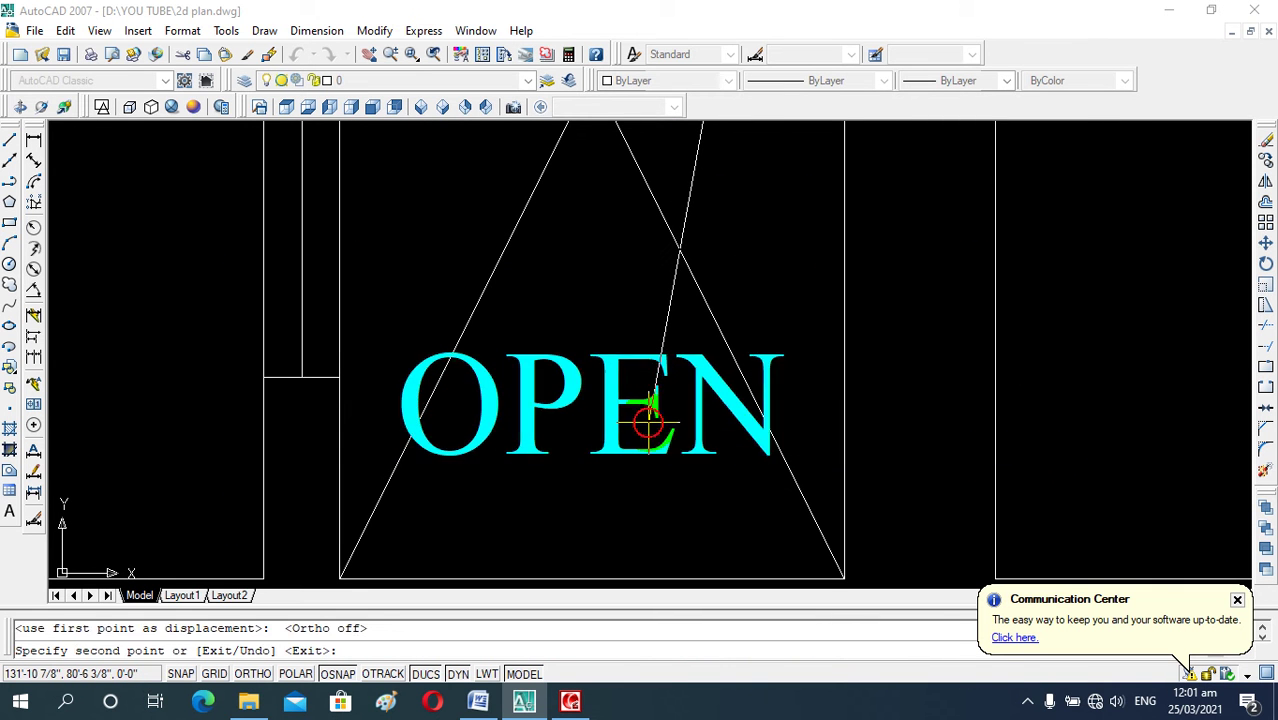
{"action": "key", "text": "Escape"}
{"action": "scroll", "coordinate": [690, 478], "scroll_direction": "down", "scroll_amount": 5}
{"action": "scroll", "coordinate": [692, 481], "scroll_direction": "down", "scroll_amount": 3}
{"action": "scroll", "coordinate": [676, 476], "scroll_direction": "up", "scroll_amount": 3}
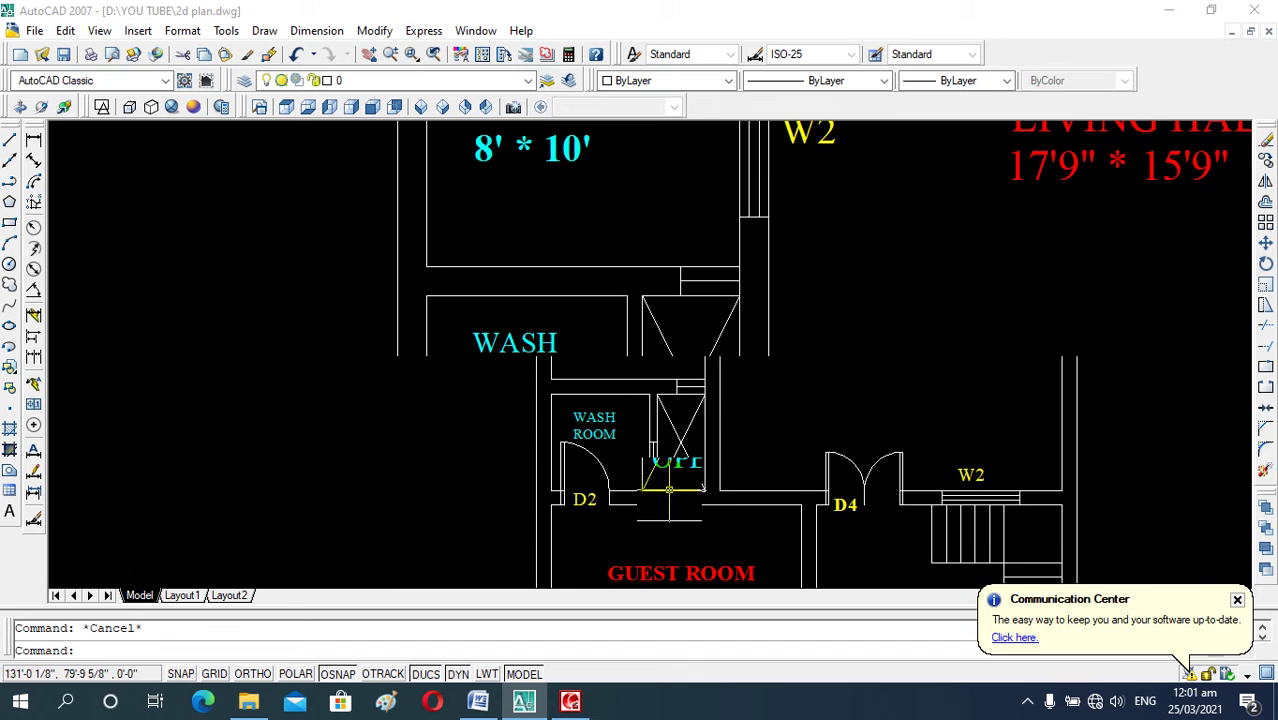
{"action": "scroll", "coordinate": [670, 490], "scroll_direction": "up", "scroll_amount": 2}
- Change the copied OPEN label's text height to 4"
{"action": "double_click", "coordinate": [690, 450]}
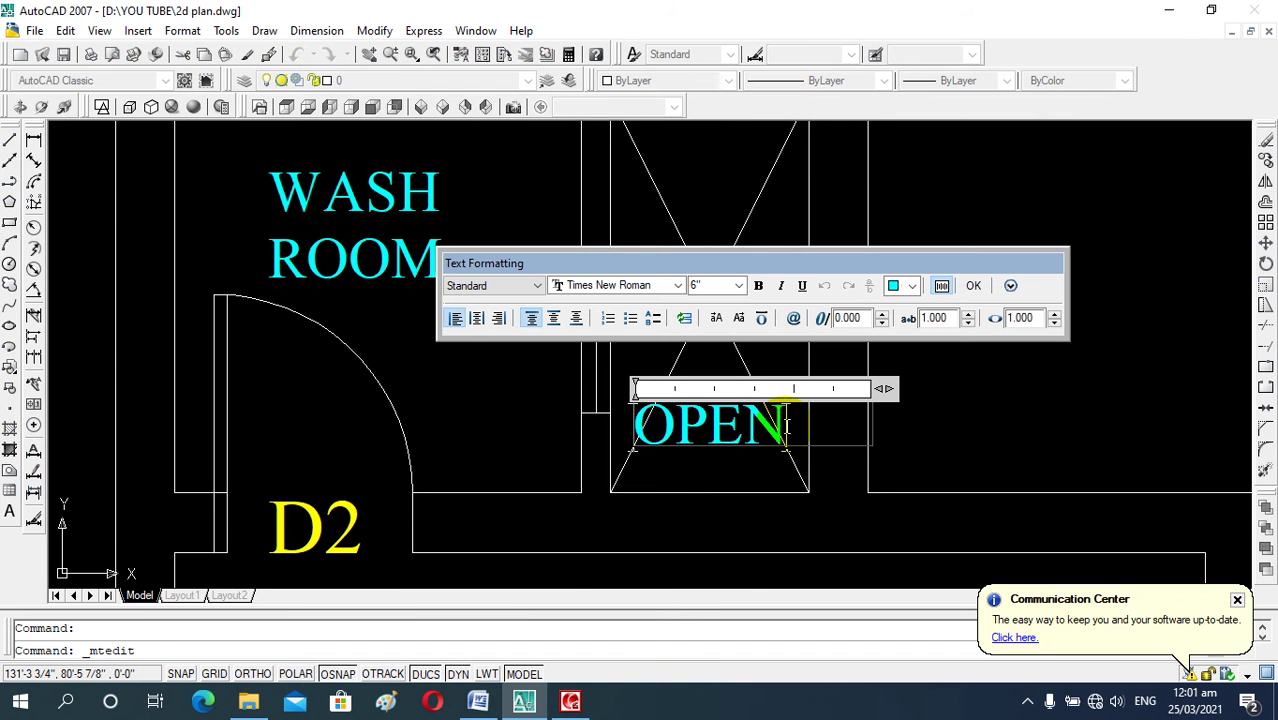
{"action": "left_click_drag", "start_coordinate": [787, 425], "coordinate": [633, 430]}
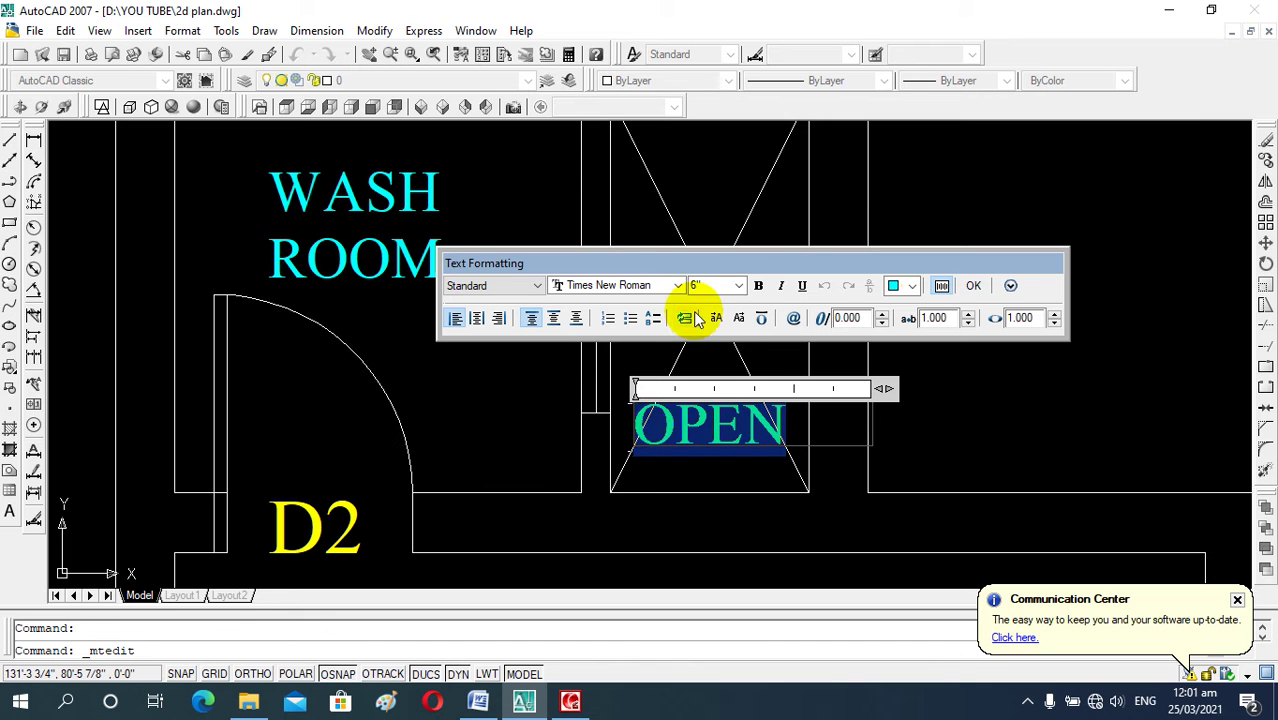
{"action": "left_click", "coordinate": [740, 286]}
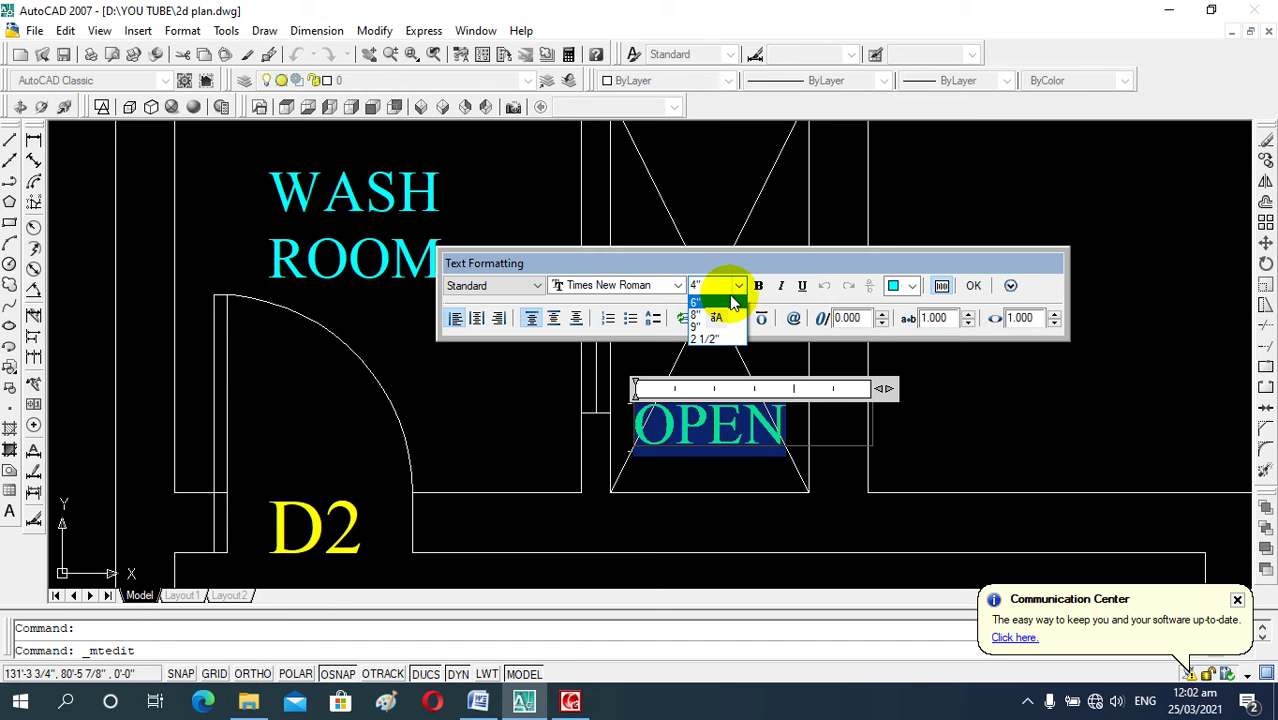
{"action": "left_click", "coordinate": [717, 280]}
{"action": "key", "text": "Return"}
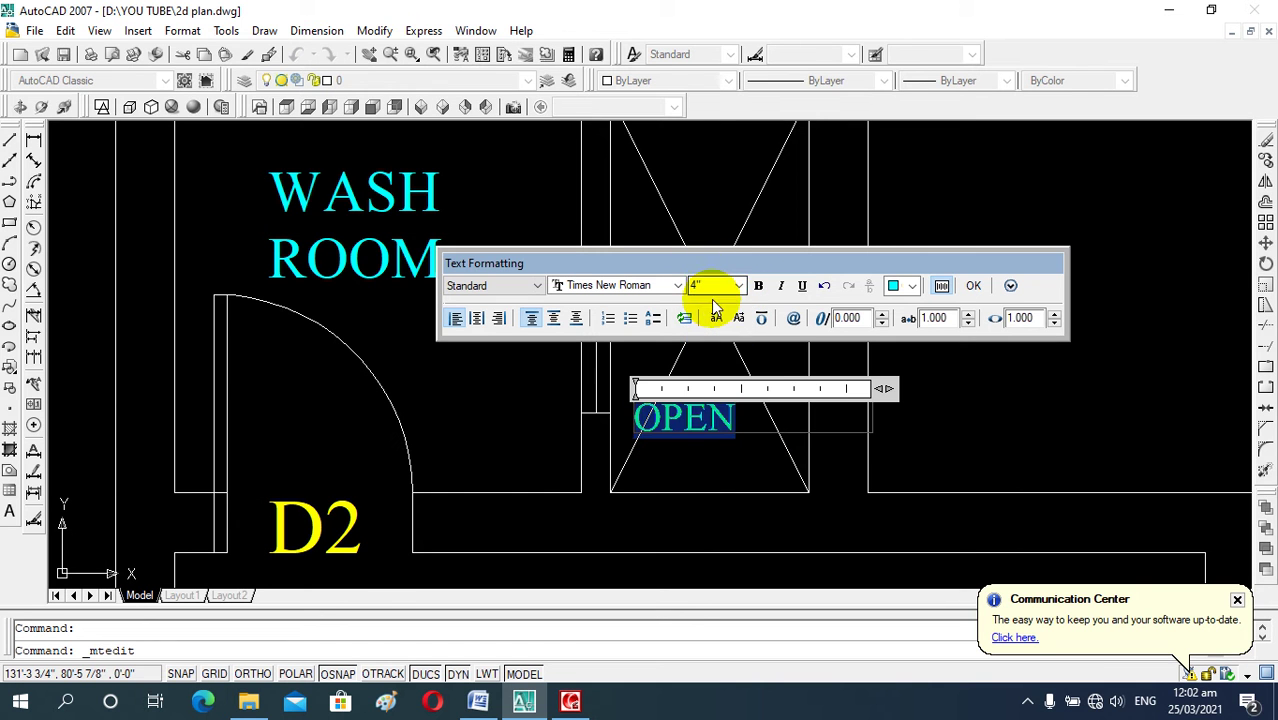
{"action": "left_click", "coordinate": [728, 470]}
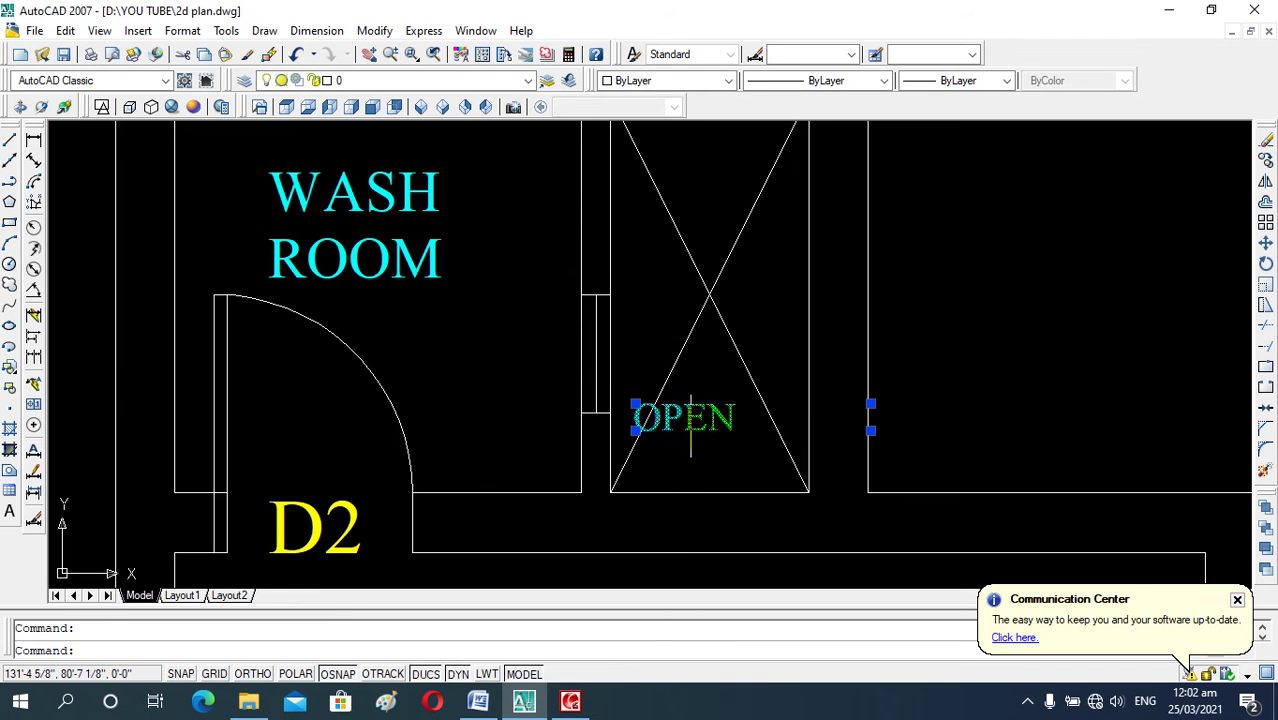
{"action": "left_click", "coordinate": [869, 430]}
{"action": "left_click", "coordinate": [736, 430]}
{"action": "key", "text": "Escape"}
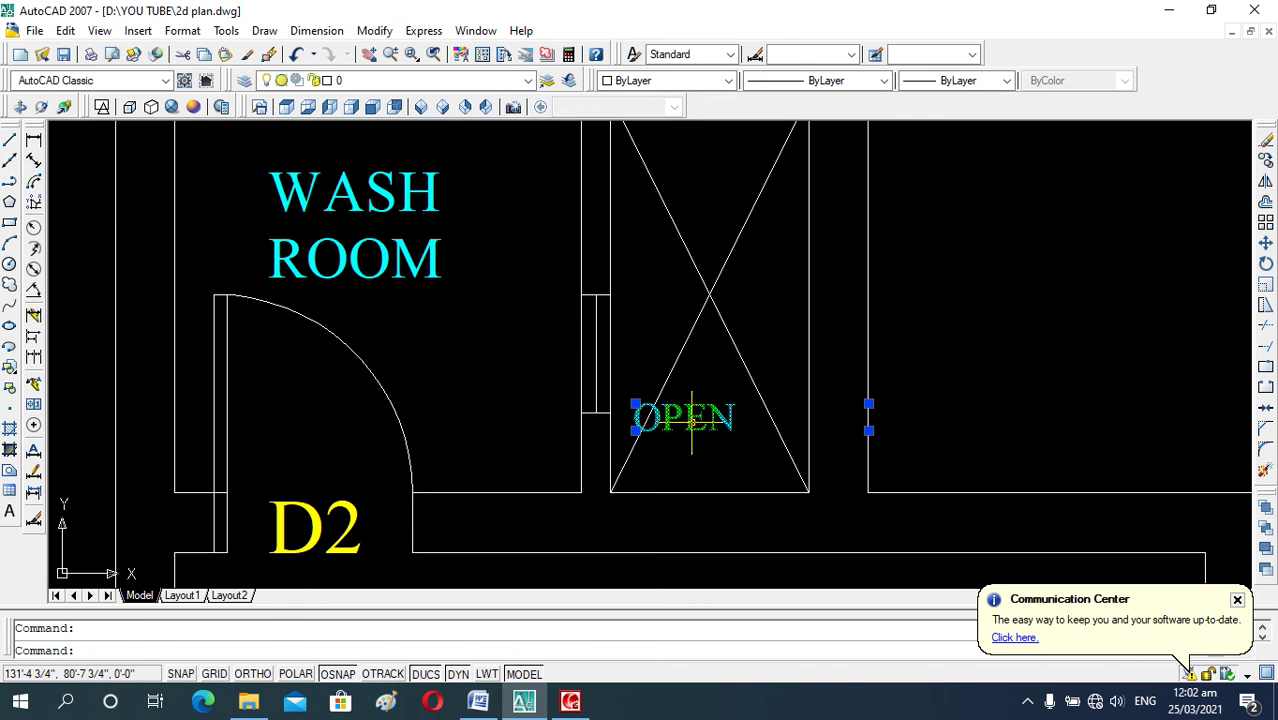
- Move the OPEN label so it sits centred low inside the crossed shaft
{"action": "type", "text": "m"}
{"action": "key", "text": "Return"}
{"action": "left_click", "coordinate": [708, 440]}
{"action": "left_click", "coordinate": [651, 449]}
{"action": "key", "text": "Escape"}
{"action": "left_click", "coordinate": [640, 428]}
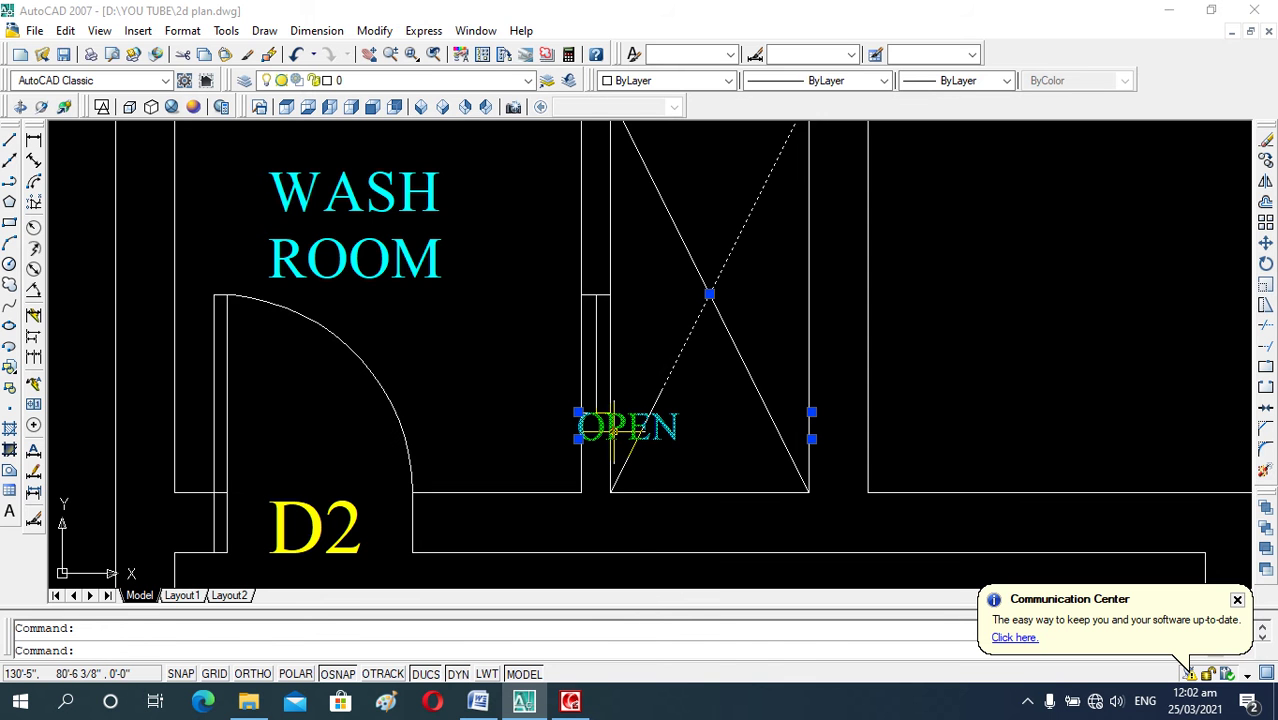
{"action": "type", "text": "m"}
{"action": "key", "text": "Return"}
{"action": "left_click", "coordinate": [613, 430]}
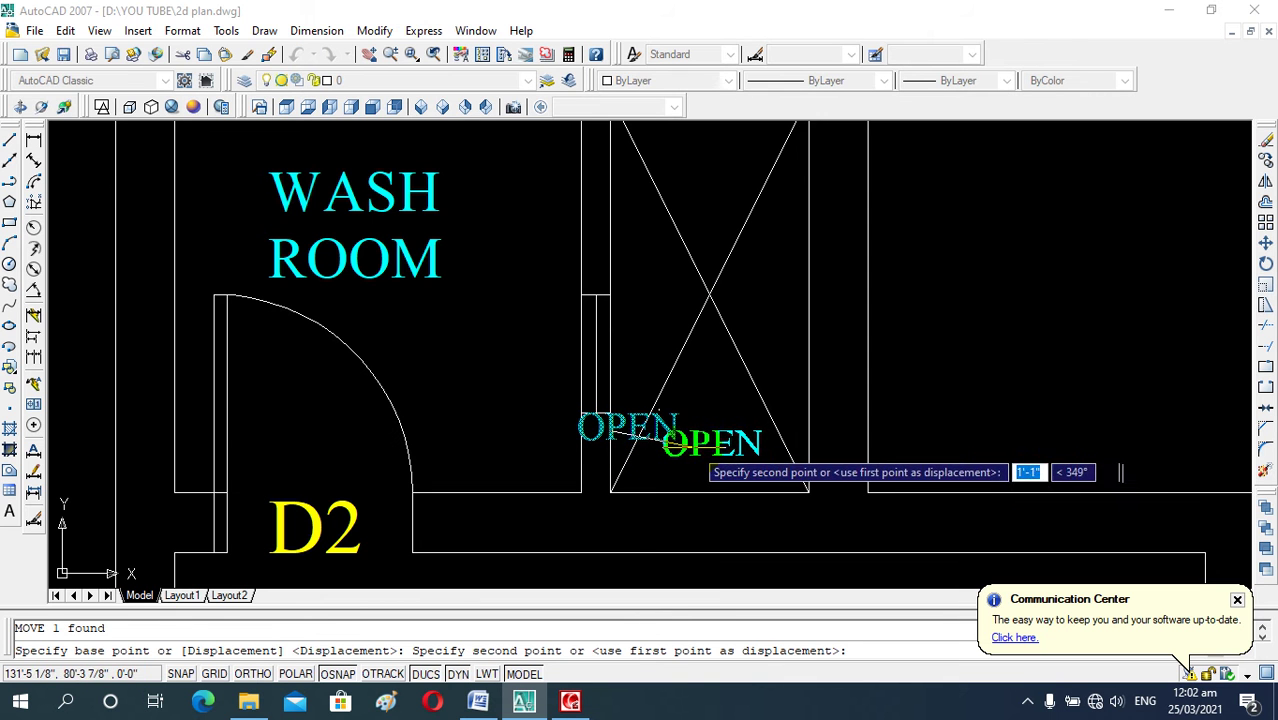
{"action": "left_click", "coordinate": [695, 444]}
{"action": "key", "text": "Escape"}
- Start a multiline text box beside the wash room ventilator
{"action": "scroll", "coordinate": [698, 418], "scroll_direction": "down", "scroll_amount": 4}
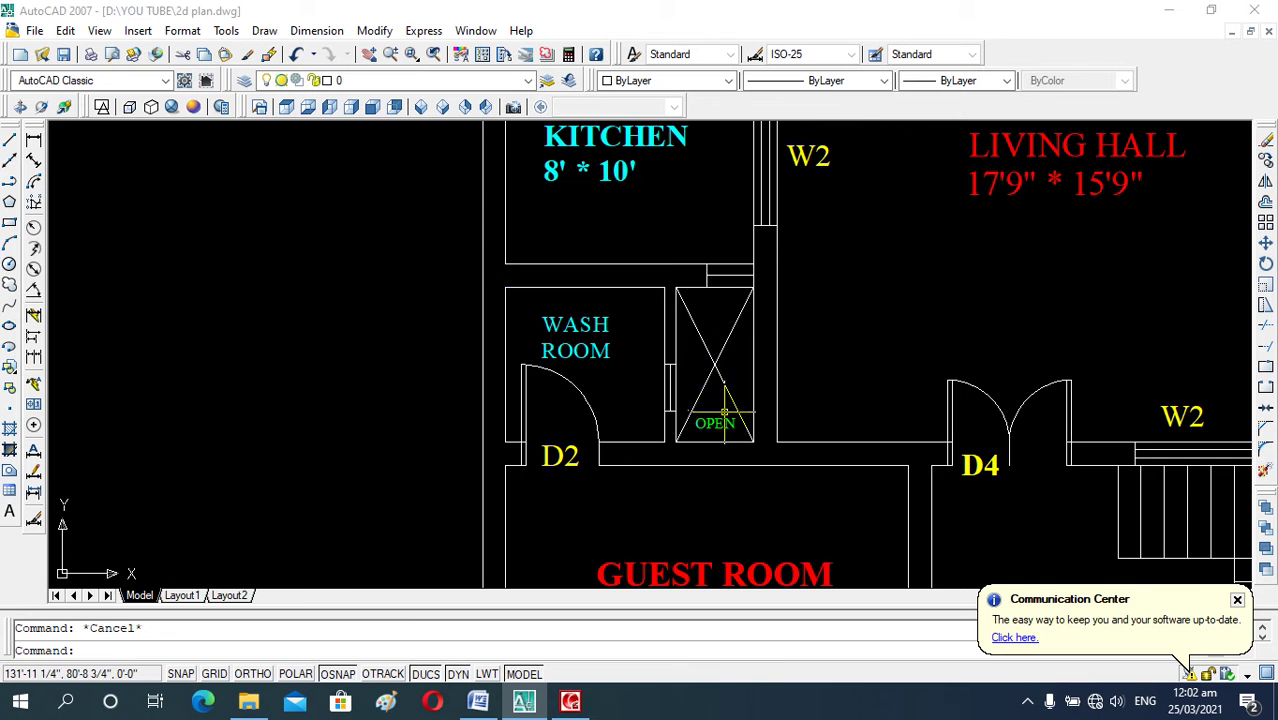
{"action": "scroll", "coordinate": [719, 405], "scroll_direction": "down", "scroll_amount": 3}
{"action": "scroll", "coordinate": [760, 320], "scroll_direction": "down", "scroll_amount": 2}
{"action": "scroll", "coordinate": [800, 255], "scroll_direction": "down", "scroll_amount": 2}
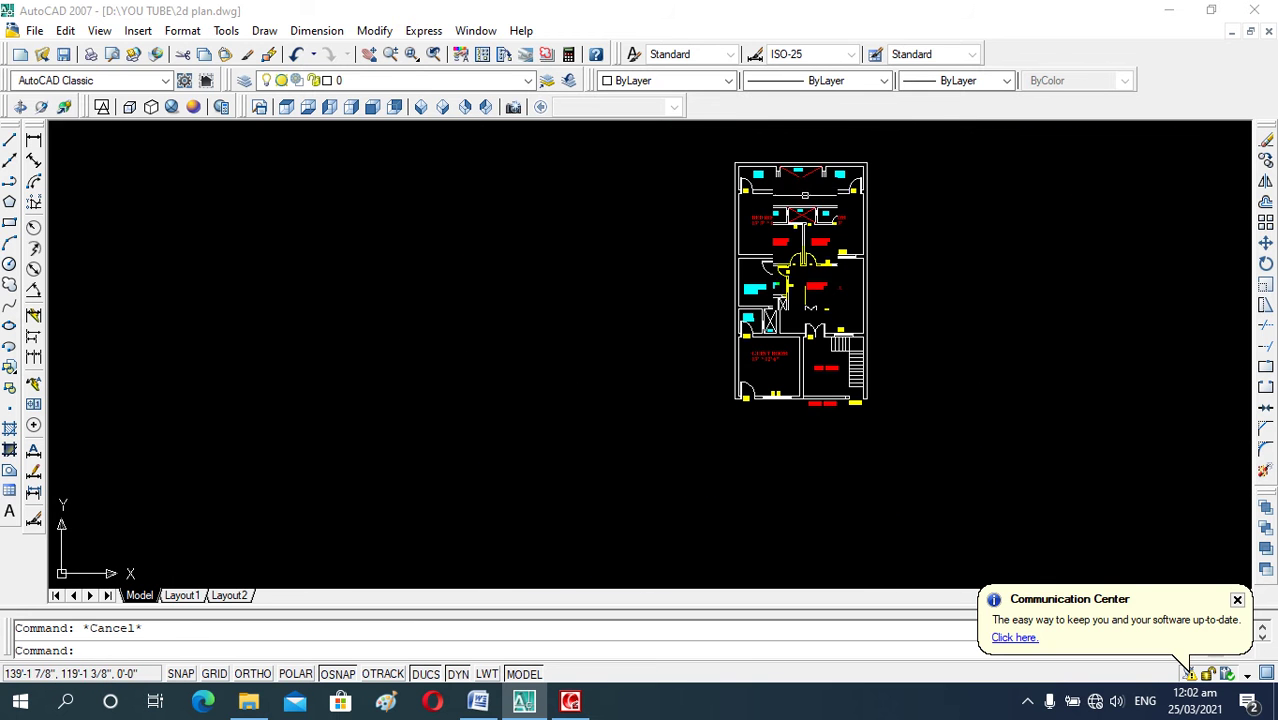
{"action": "scroll", "coordinate": [773, 171], "scroll_direction": "up", "scroll_amount": 5}
{"action": "scroll", "coordinate": [805, 335], "scroll_direction": "up", "scroll_amount": 2}
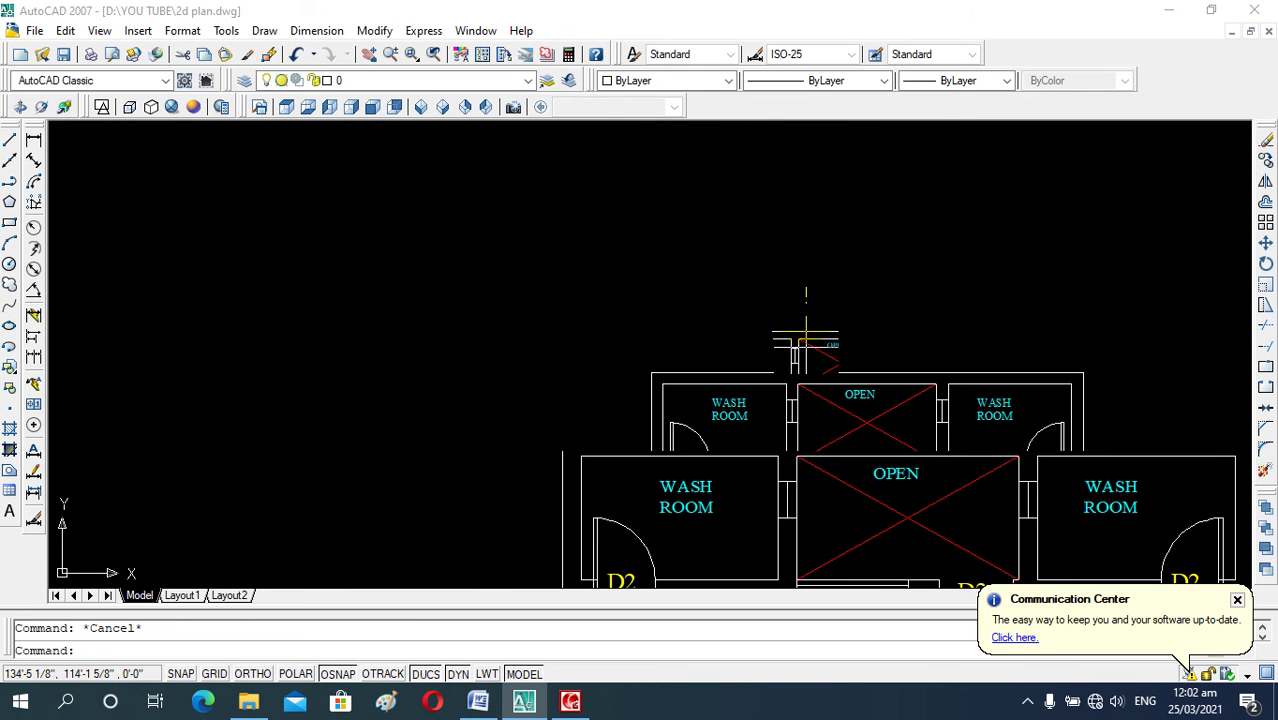
{"action": "scroll", "coordinate": [830, 345], "scroll_direction": "up", "scroll_amount": 2}
{"action": "scroll", "coordinate": [845, 375], "scroll_direction": "up", "scroll_amount": 3}
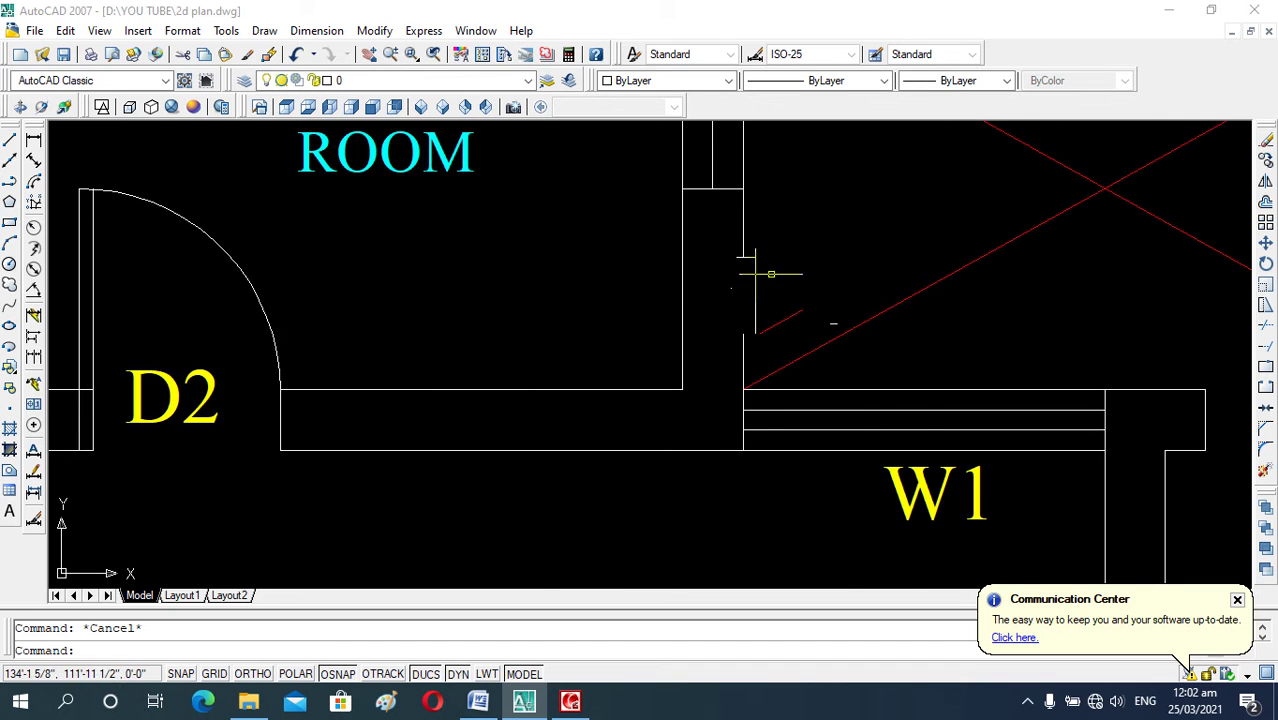
{"action": "scroll", "coordinate": [768, 290], "scroll_direction": "down", "scroll_amount": 5}
{"action": "scroll", "coordinate": [760, 280], "scroll_direction": "up", "scroll_amount": 2}
{"action": "scroll", "coordinate": [757, 274], "scroll_direction": "up", "scroll_amount": 3}
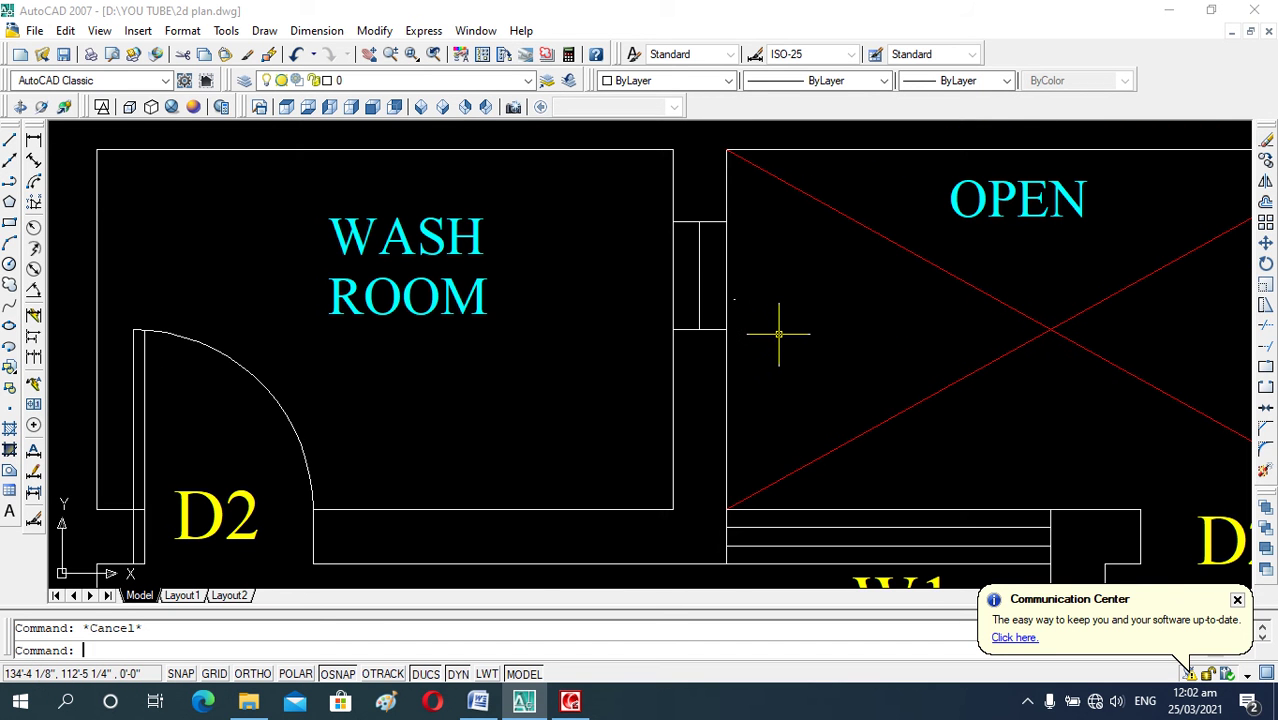
{"action": "type", "text": "t"}
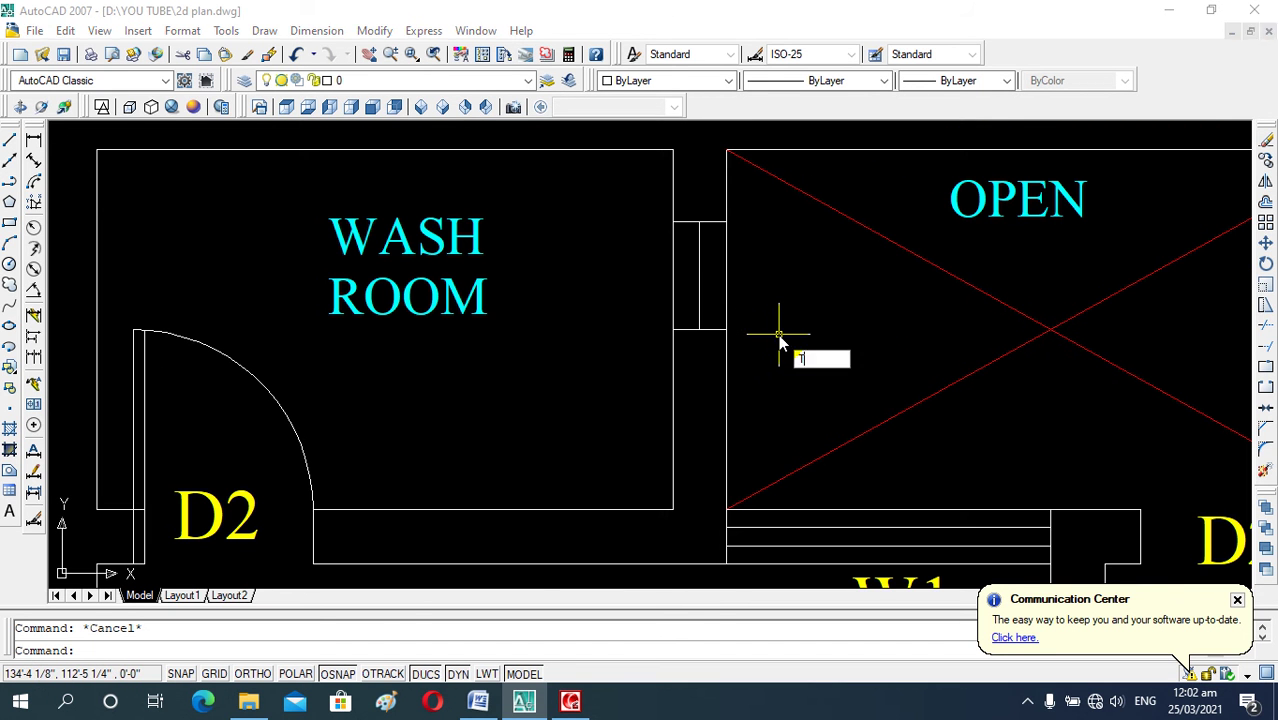
{"action": "key", "text": "Return"}
{"action": "left_click", "coordinate": [760, 250]}
{"action": "left_click", "coordinate": [794, 309]}
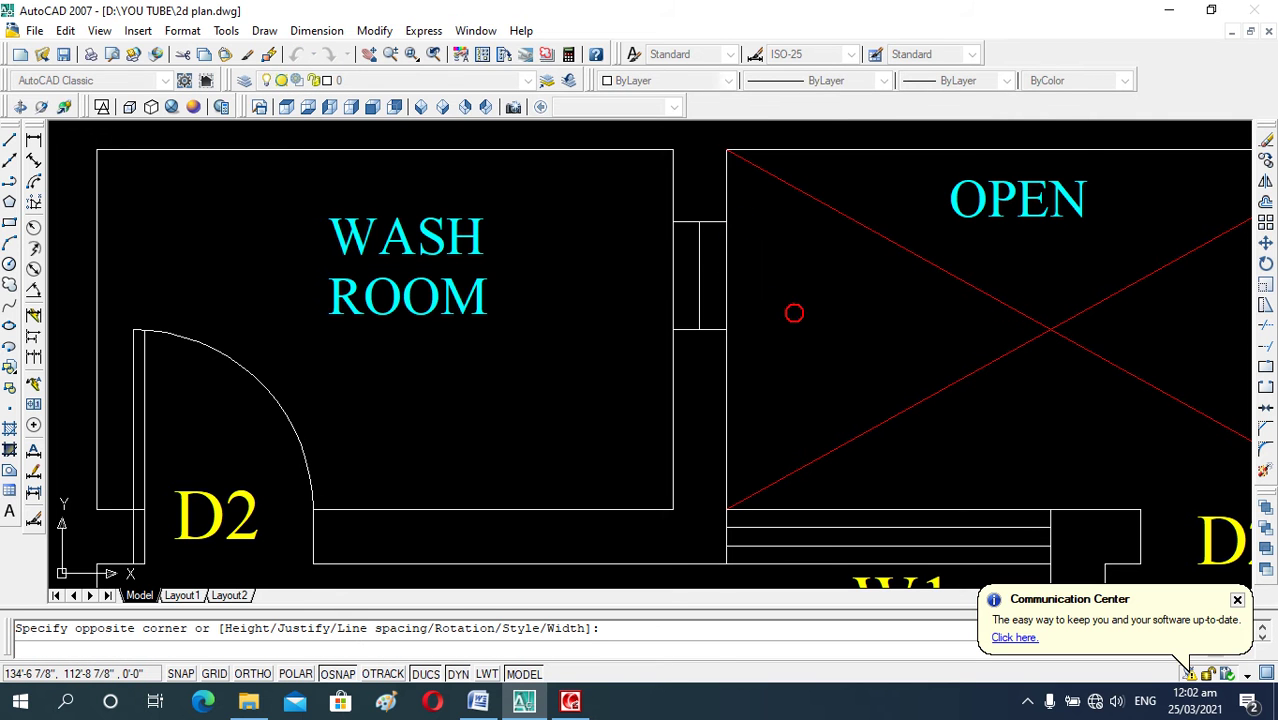
- Write 'V1' in Times New Roman, 6" high and cyan
{"action": "left_click", "coordinate": [693, 125]}
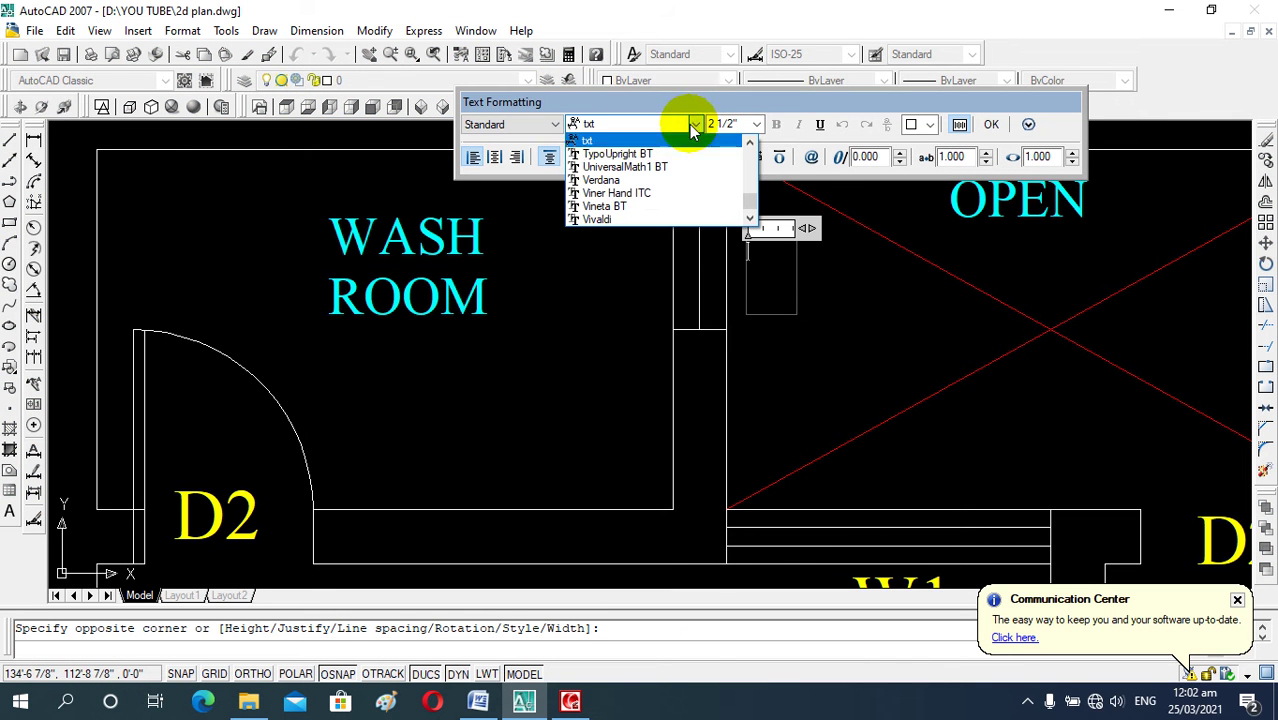
{"action": "type", "text": "ti"}
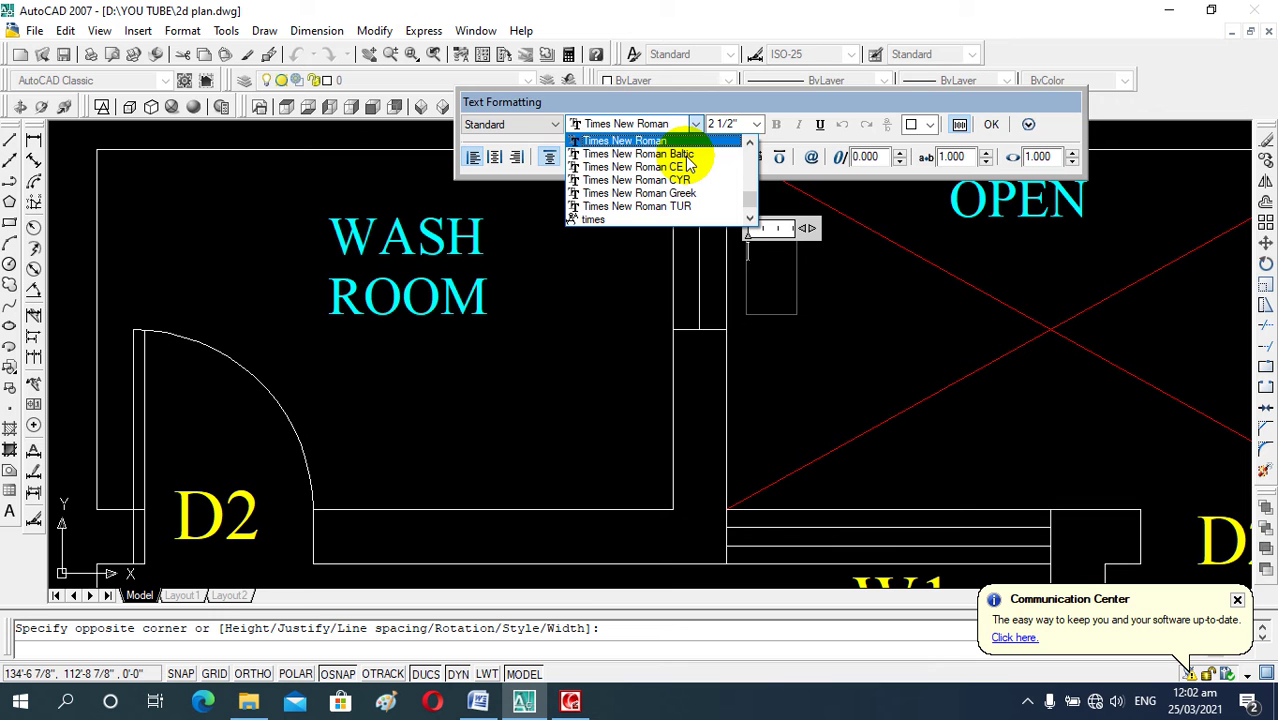
{"action": "left_click", "coordinate": [695, 125]}
{"action": "left_click", "coordinate": [757, 124]}
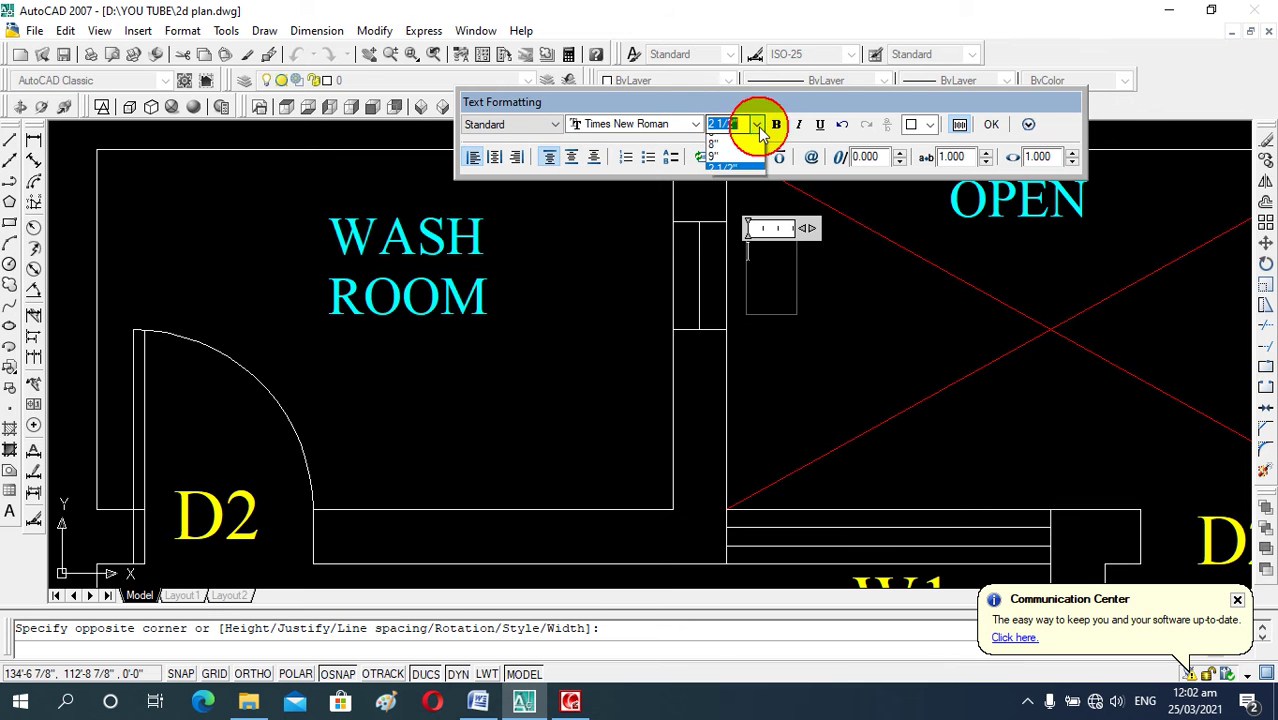
{"action": "left_click", "coordinate": [749, 156]}
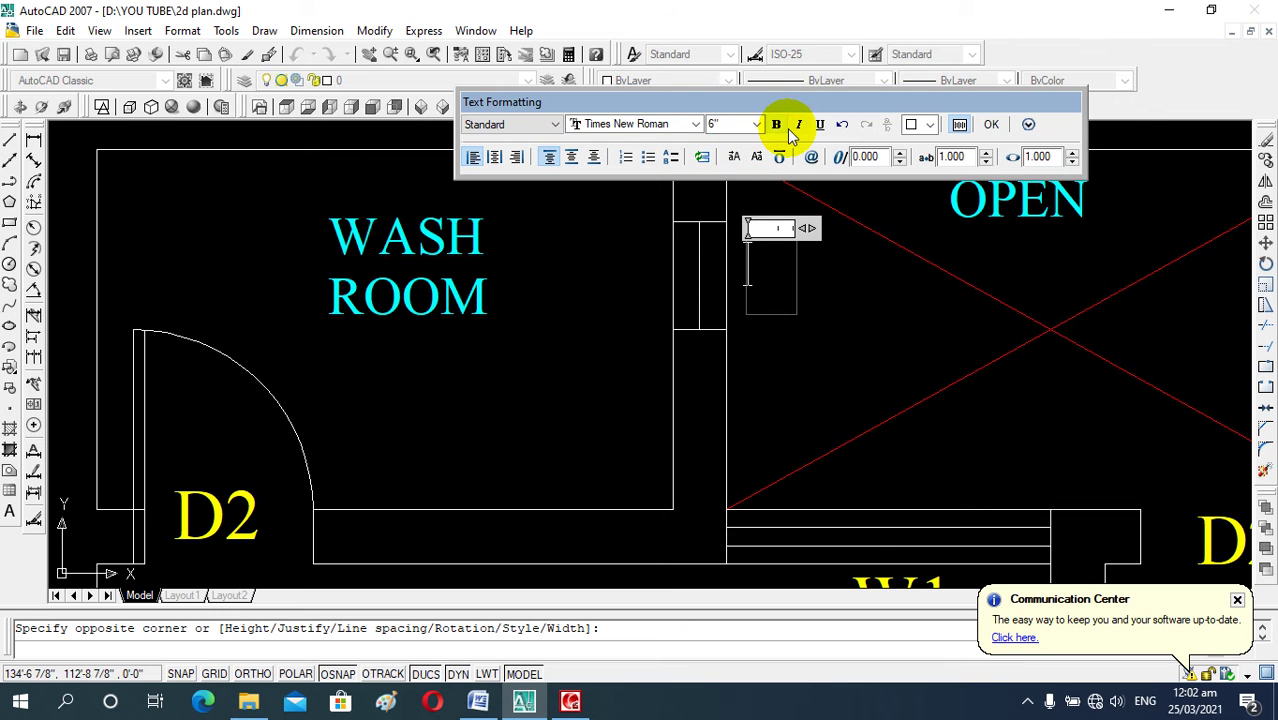
{"action": "left_click", "coordinate": [929, 124]}
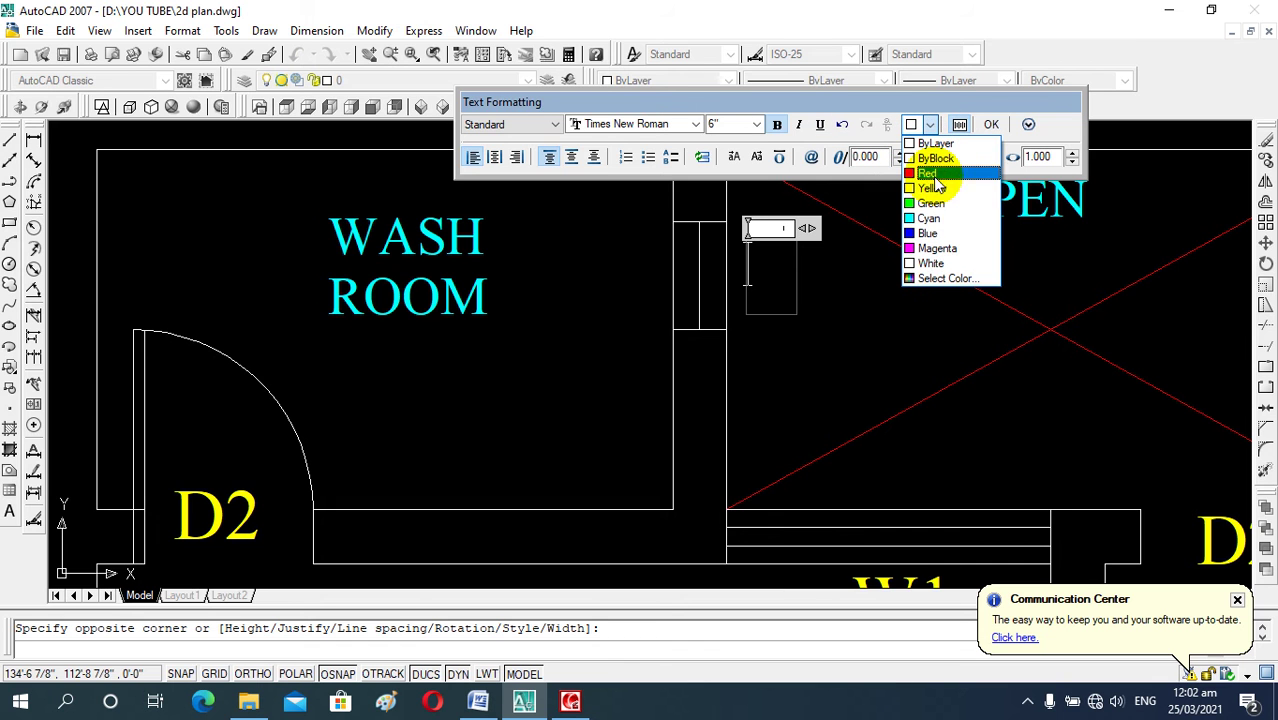
{"action": "left_click", "coordinate": [938, 219]}
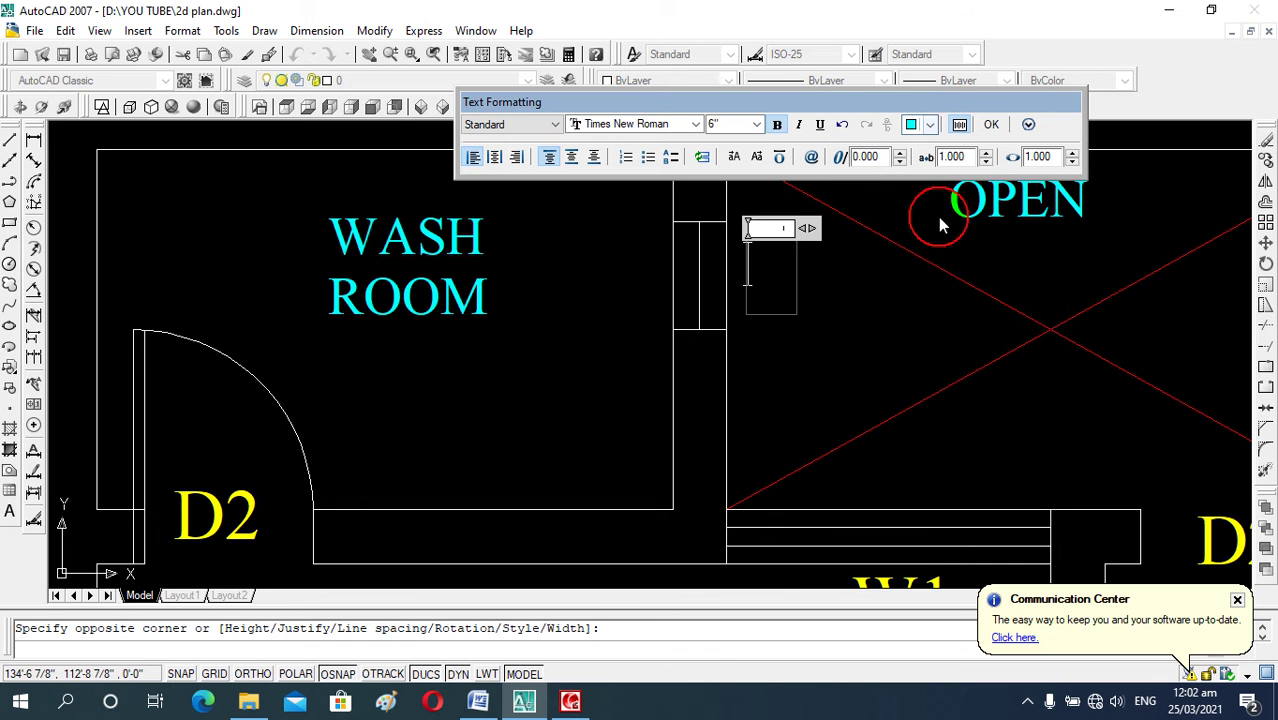
{"action": "type", "text": "V1"}
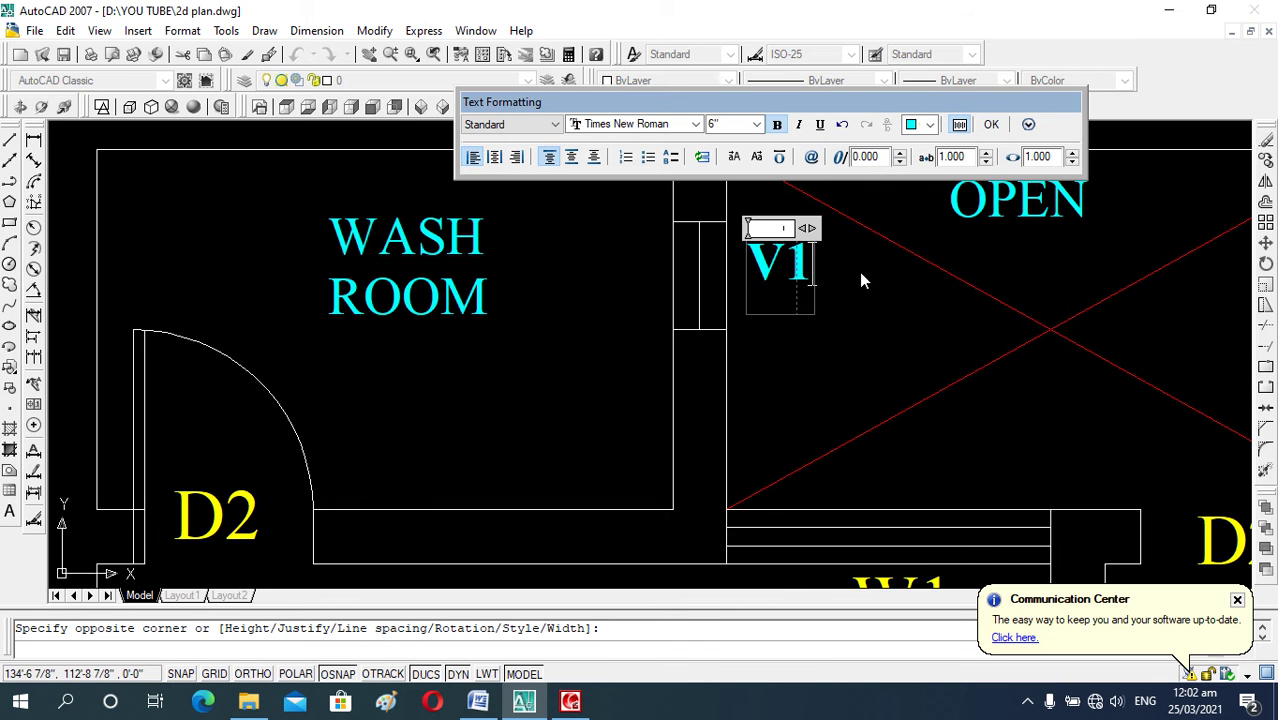
{"action": "left_click", "coordinate": [859, 272]}
- Copy the V1 label to the other two wash room ventilators
{"action": "left_click", "coordinate": [765, 262]}
{"action": "type", "text": "co"}
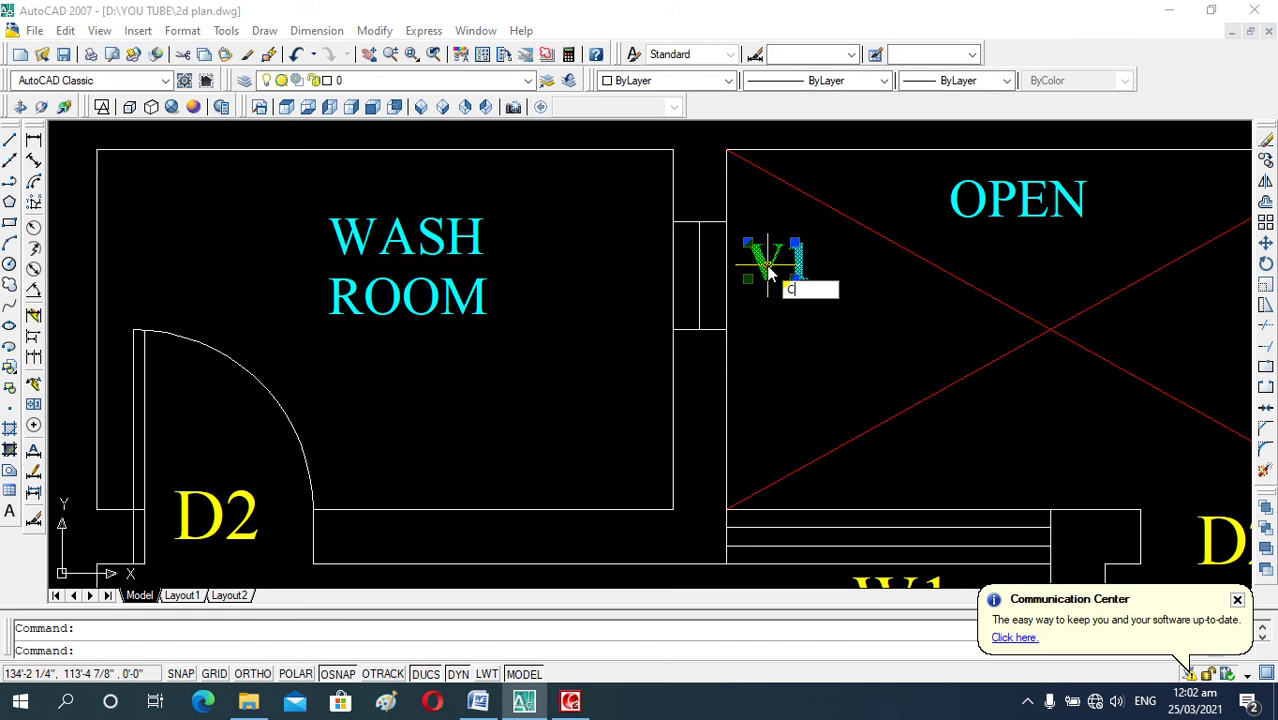
{"action": "key", "text": "Return"}
{"action": "left_click", "coordinate": [765, 262]}
{"action": "scroll", "coordinate": [710, 300], "scroll_direction": "down", "scroll_amount": 4}
{"action": "scroll", "coordinate": [860, 330], "scroll_direction": "down", "scroll_amount": 2}
{"action": "scroll", "coordinate": [860, 315], "scroll_direction": "up", "scroll_amount": 3}
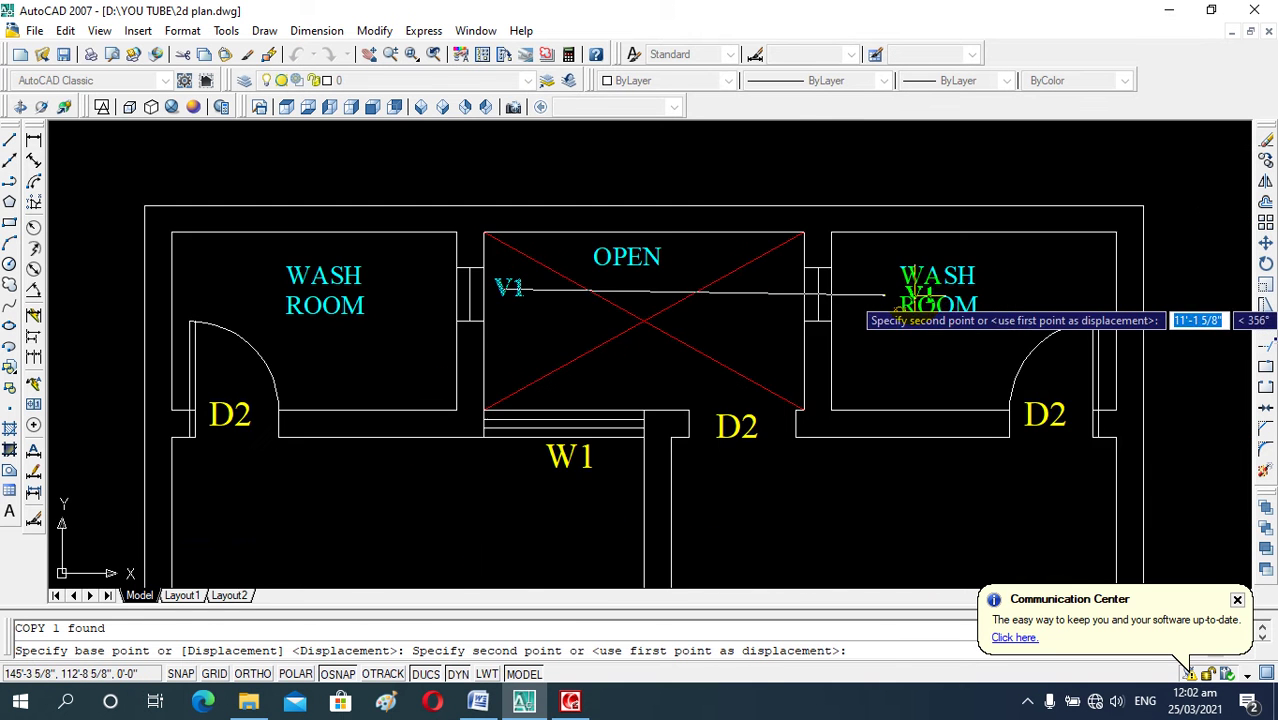
{"action": "scroll", "coordinate": [778, 304], "scroll_direction": "up", "scroll_amount": 5}
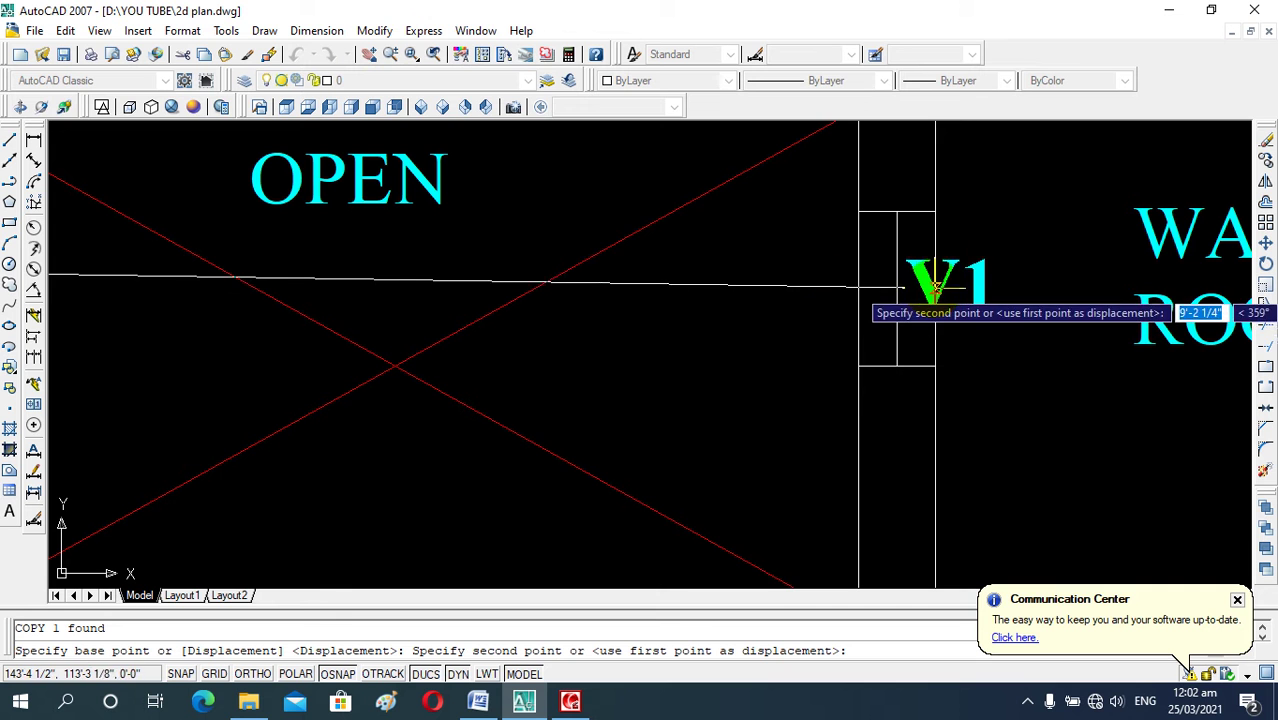
{"action": "left_click", "coordinate": [782, 290]}
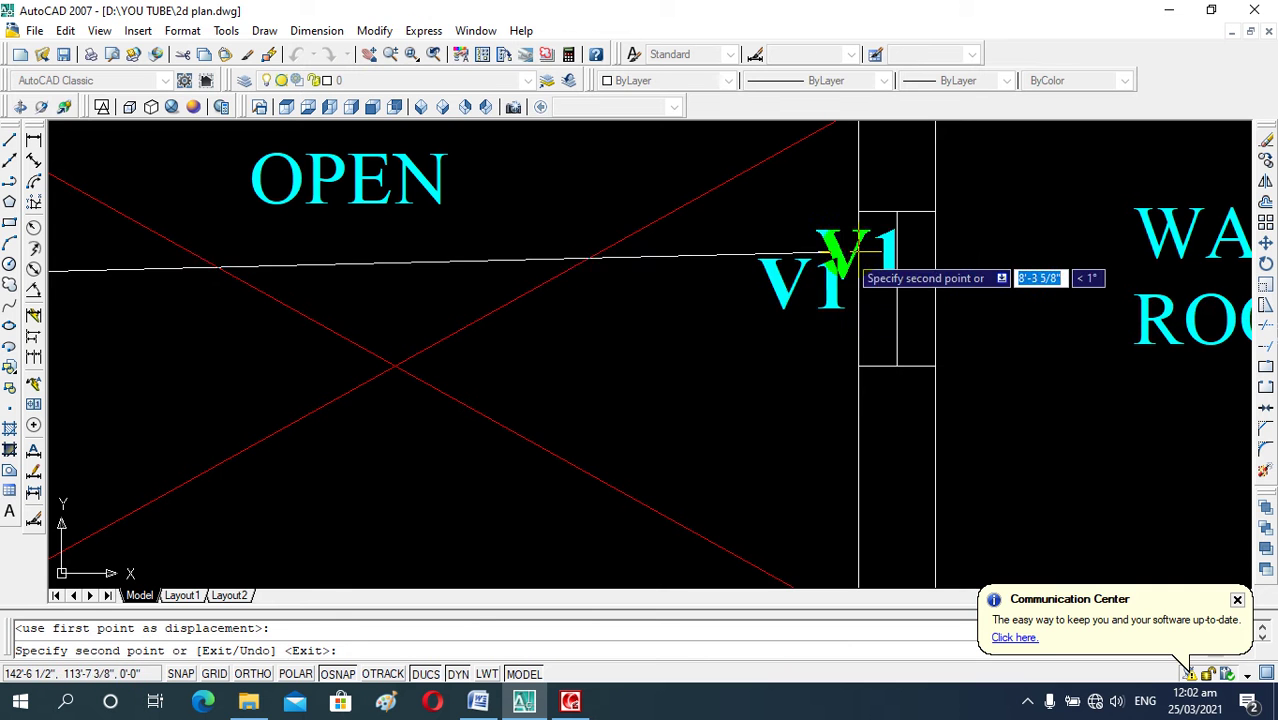
{"action": "scroll", "coordinate": [850, 245], "scroll_direction": "down", "scroll_amount": 5}
{"action": "scroll", "coordinate": [860, 300], "scroll_direction": "down", "scroll_amount": 2}
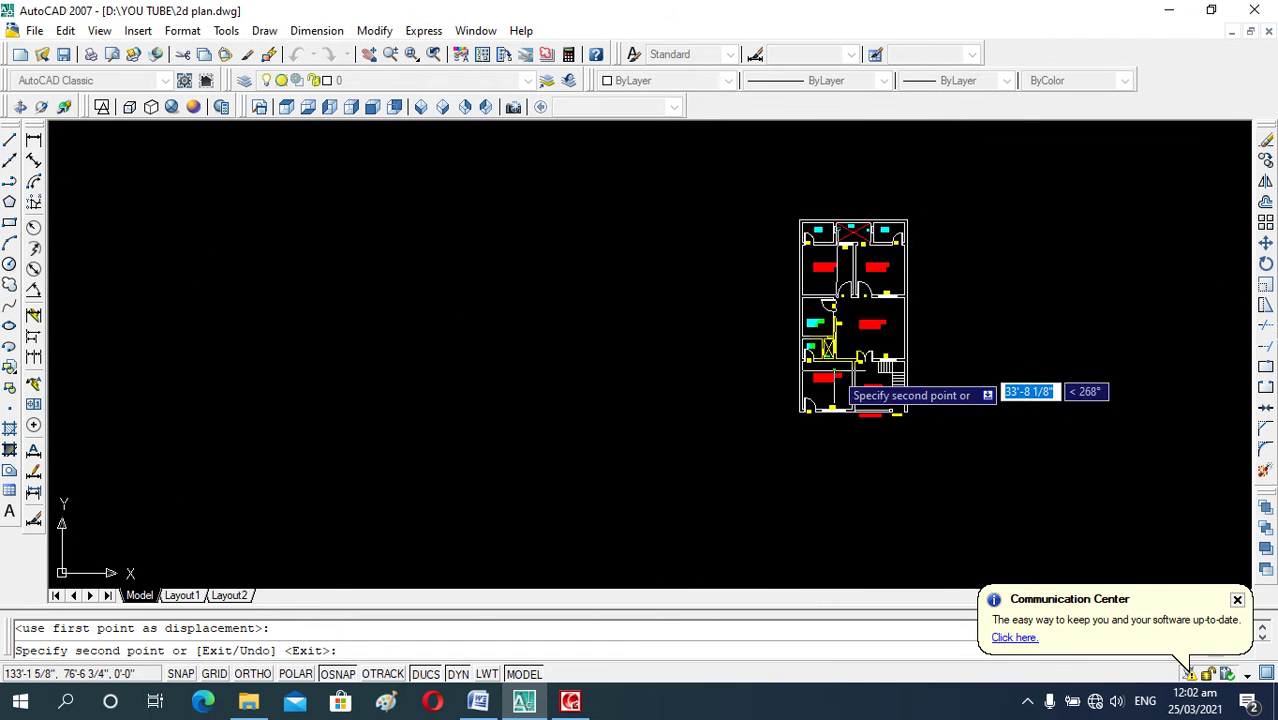
{"action": "scroll", "coordinate": [840, 370], "scroll_direction": "up", "scroll_amount": 2}
{"action": "scroll", "coordinate": [825, 330], "scroll_direction": "up", "scroll_amount": 2}
{"action": "scroll", "coordinate": [843, 306], "scroll_direction": "up", "scroll_amount": 2}
{"action": "scroll", "coordinate": [845, 260], "scroll_direction": "up", "scroll_amount": 1}
{"action": "scroll", "coordinate": [855, 205], "scroll_direction": "up", "scroll_amount": 1}
{"action": "scroll", "coordinate": [858, 205], "scroll_direction": "down", "scroll_amount": 3}
{"action": "scroll", "coordinate": [845, 200], "scroll_direction": "up", "scroll_amount": 4}
{"action": "left_click", "coordinate": [839, 201]}
{"action": "scroll", "coordinate": [750, 340], "scroll_direction": "down", "scroll_amount": 3}
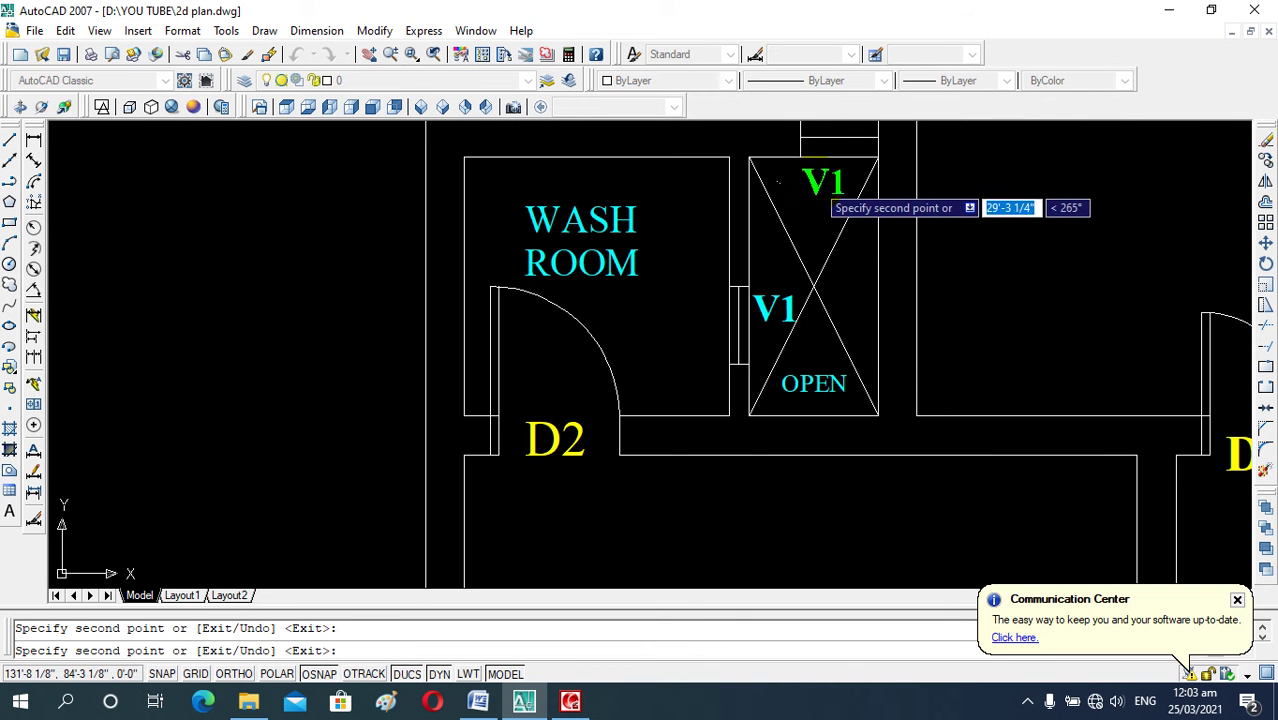
{"action": "key", "text": "Escape"}
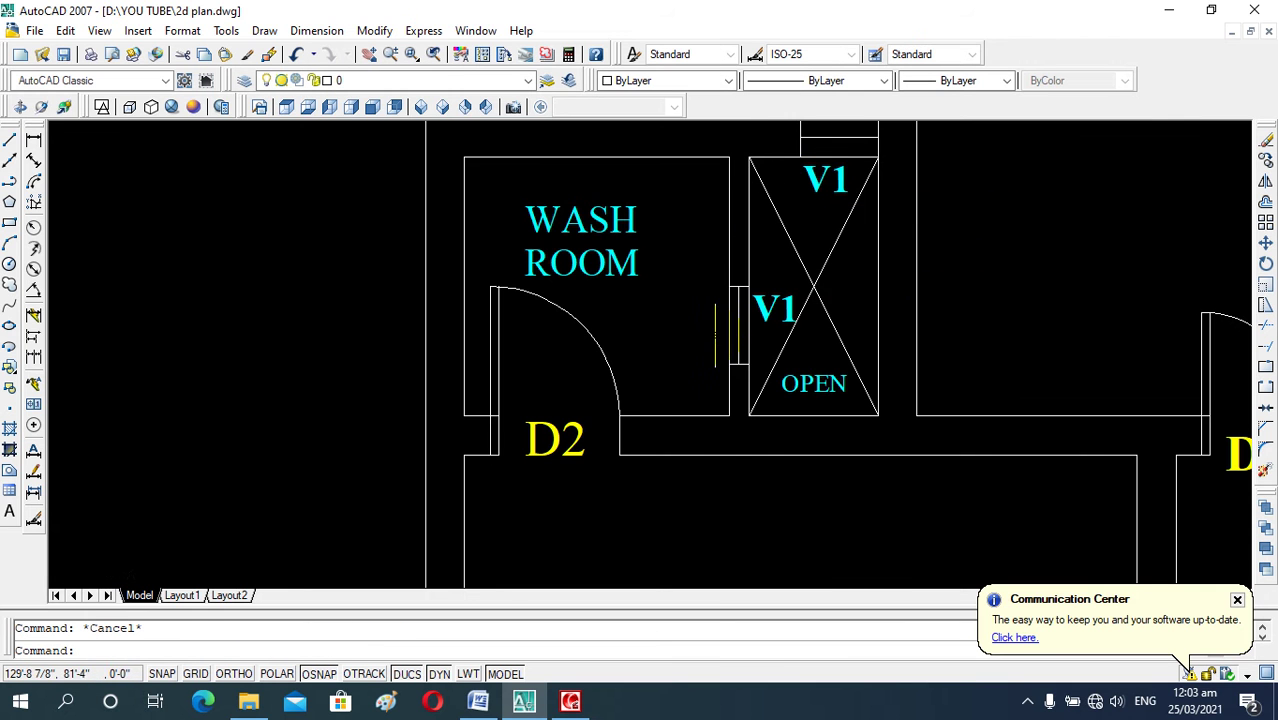
- Survey the plan, then pick Blue in the Properties toolbar's Color Control
{"action": "scroll", "coordinate": [745, 300], "scroll_direction": "down", "scroll_amount": 2}
{"action": "scroll", "coordinate": [750, 310], "scroll_direction": "down", "scroll_amount": 2}
{"action": "scroll", "coordinate": [780, 312], "scroll_direction": "down", "scroll_amount": 1}
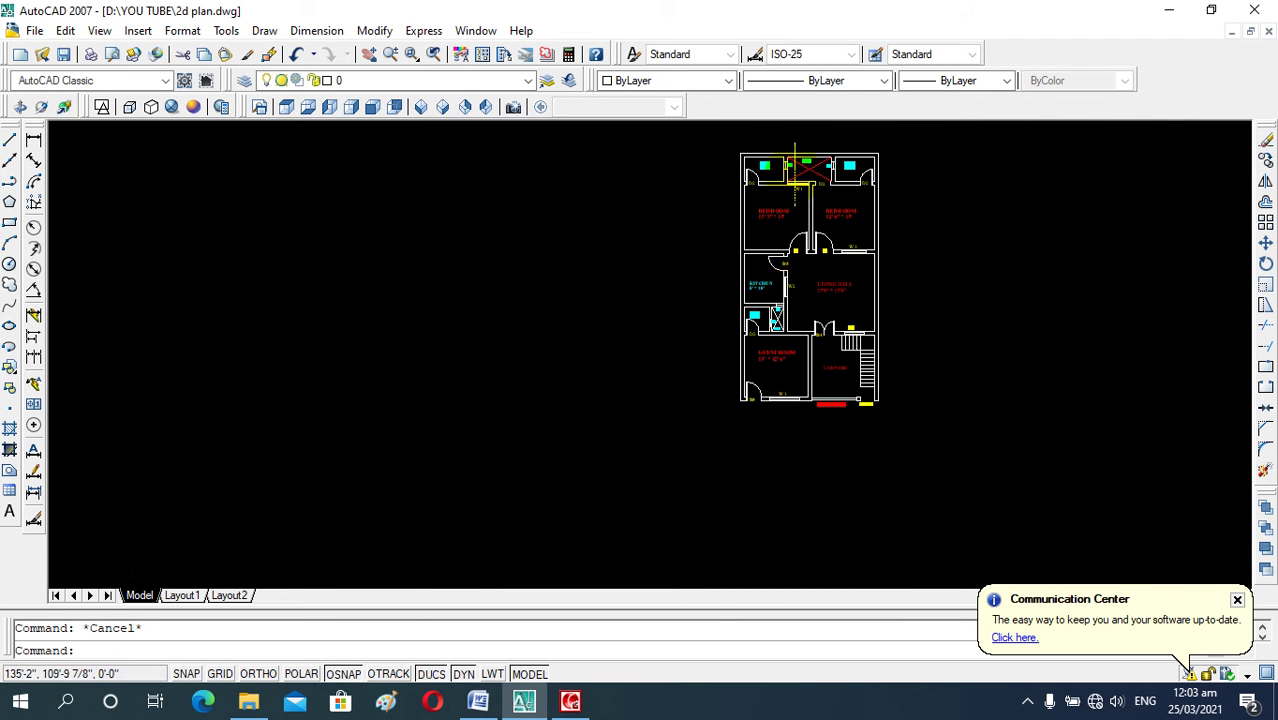
{"action": "scroll", "coordinate": [792, 195], "scroll_direction": "up", "scroll_amount": 6}
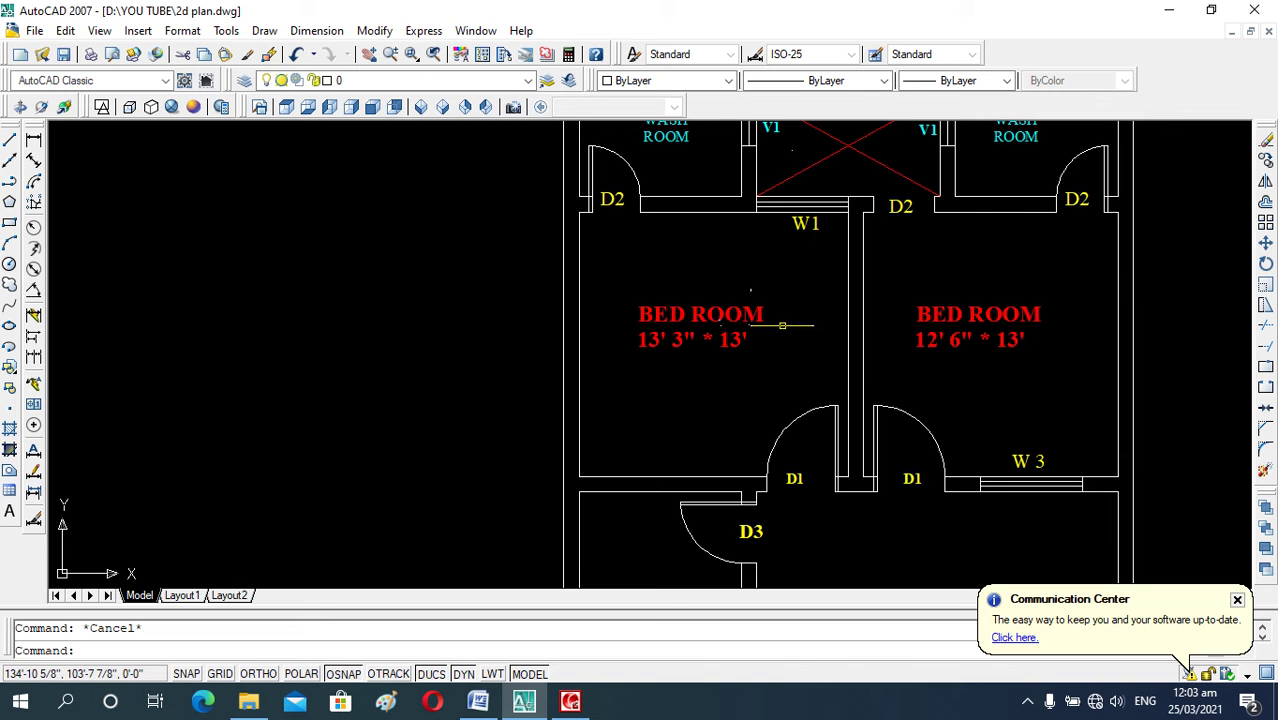
{"action": "scroll", "coordinate": [798, 350], "scroll_direction": "down", "scroll_amount": 5}
{"action": "scroll", "coordinate": [817, 378], "scroll_direction": "up", "scroll_amount": 2}
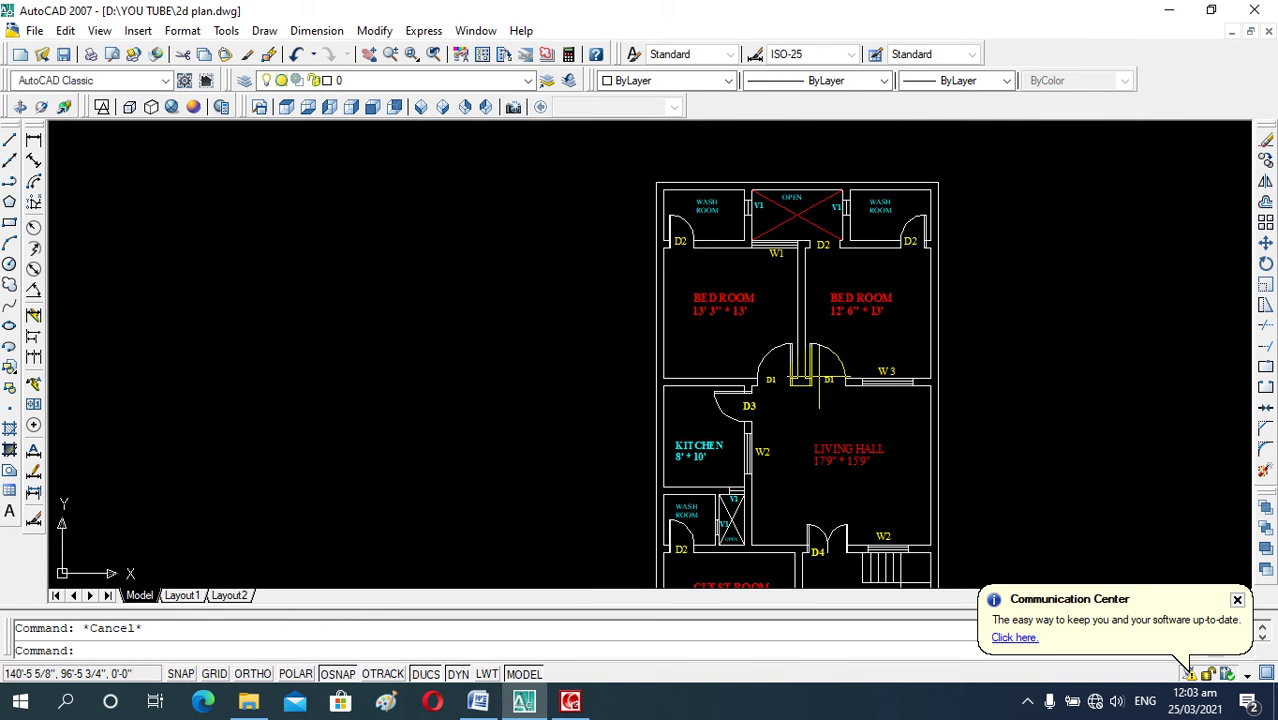
{"action": "scroll", "coordinate": [817, 378], "scroll_direction": "down", "scroll_amount": 3}
{"action": "scroll", "coordinate": [821, 408], "scroll_direction": "up", "scroll_amount": 5}
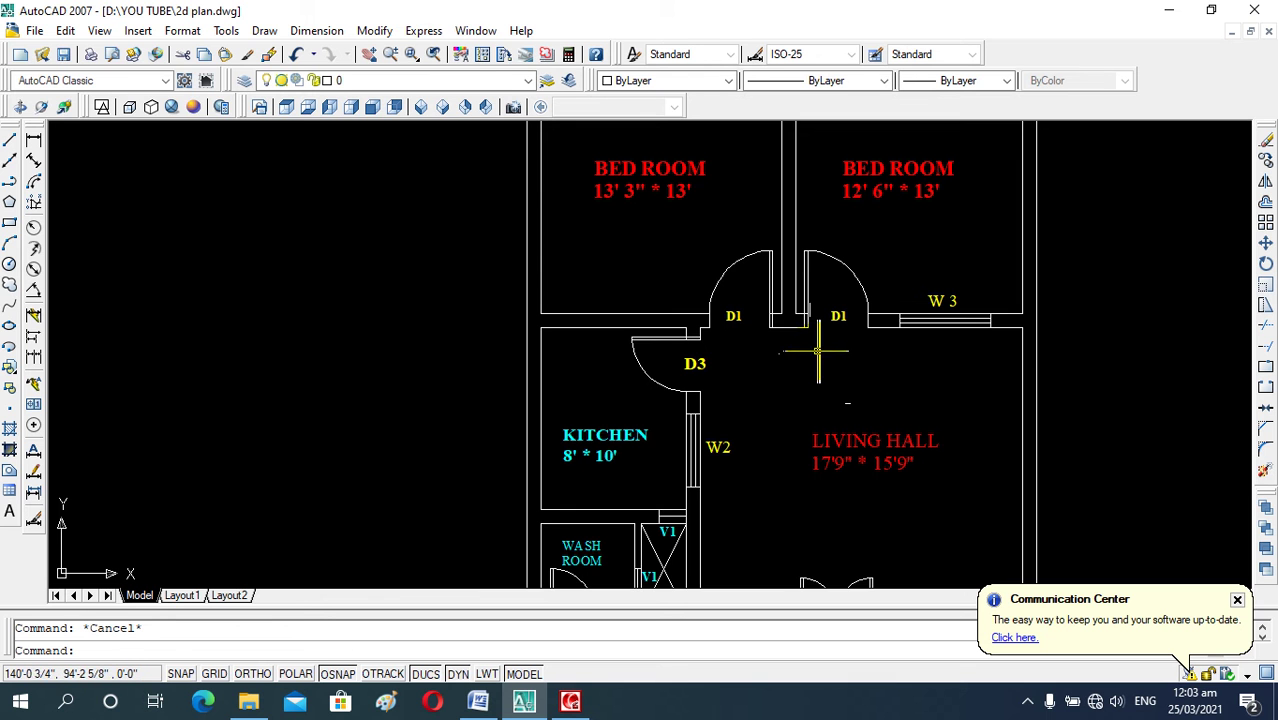
{"action": "scroll", "coordinate": [842, 345], "scroll_direction": "down", "scroll_amount": 3}
{"action": "scroll", "coordinate": [812, 530], "scroll_direction": "up", "scroll_amount": 4}
{"action": "scroll", "coordinate": [815, 547], "scroll_direction": "up", "scroll_amount": 1}
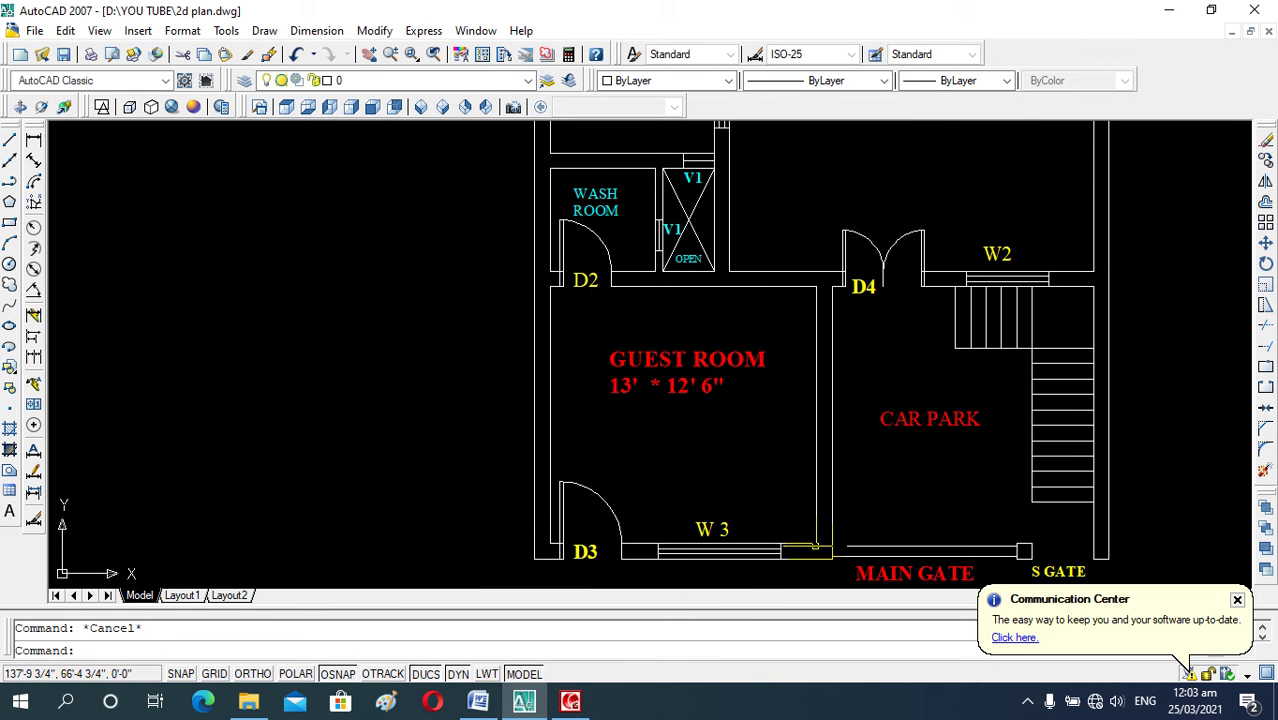
{"action": "scroll", "coordinate": [945, 476], "scroll_direction": "down", "scroll_amount": 2}
{"action": "scroll", "coordinate": [1033, 511], "scroll_direction": "up", "scroll_amount": 5}
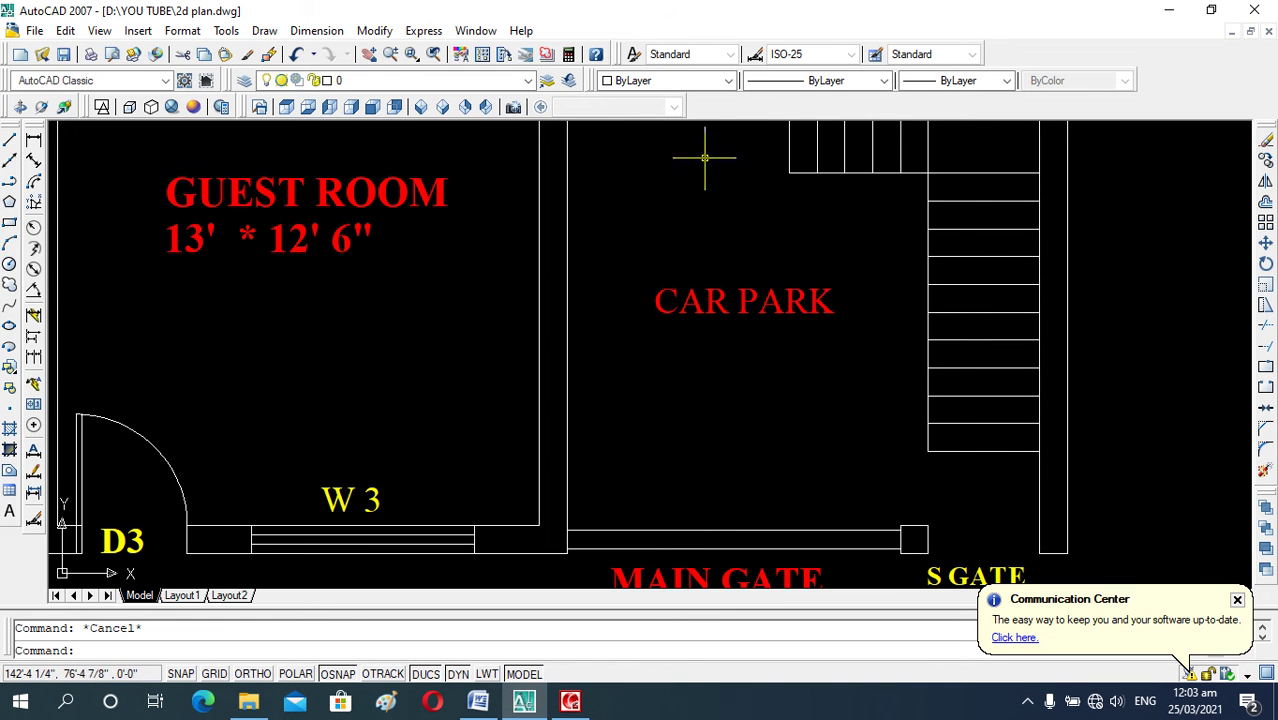
{"action": "left_click", "coordinate": [708, 82]}
{"action": "left_click", "coordinate": [683, 187]}
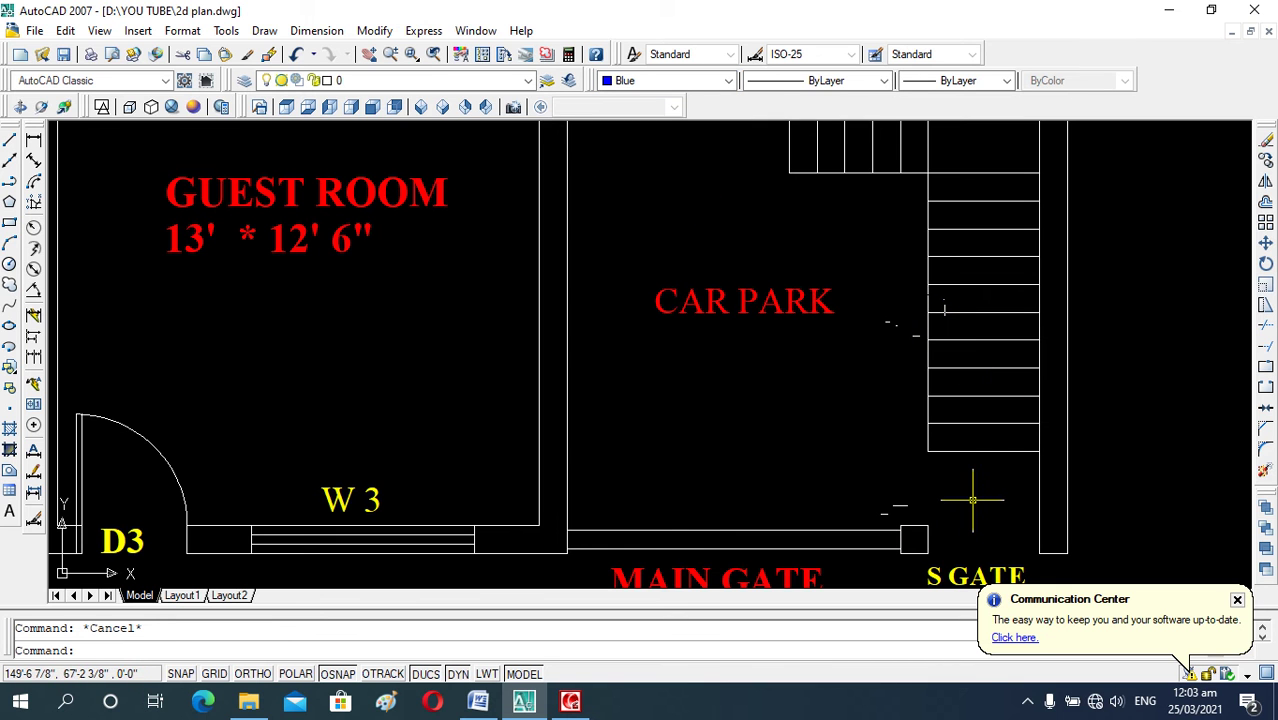
- Draw a vertical line with Ortho on, up the middle of the car-park staircase
{"action": "type", "text": "l"}
{"action": "key", "text": "Return"}
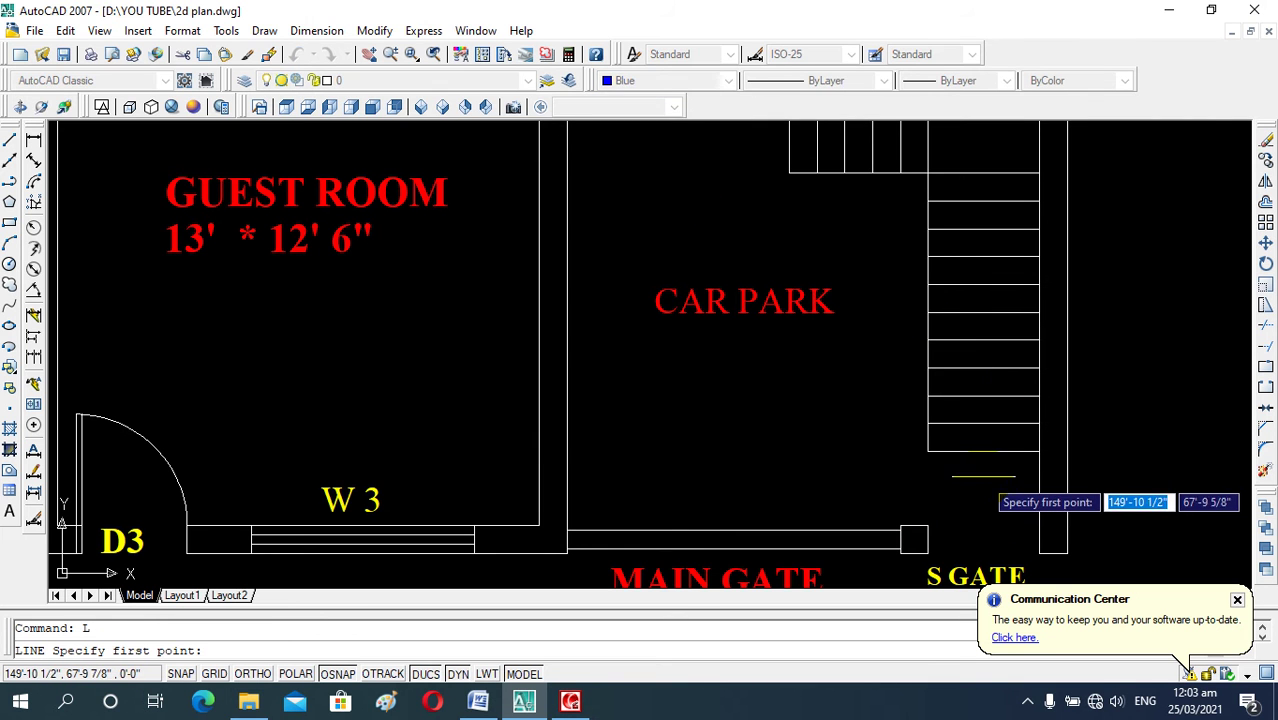
{"action": "left_click", "coordinate": [985, 472]}
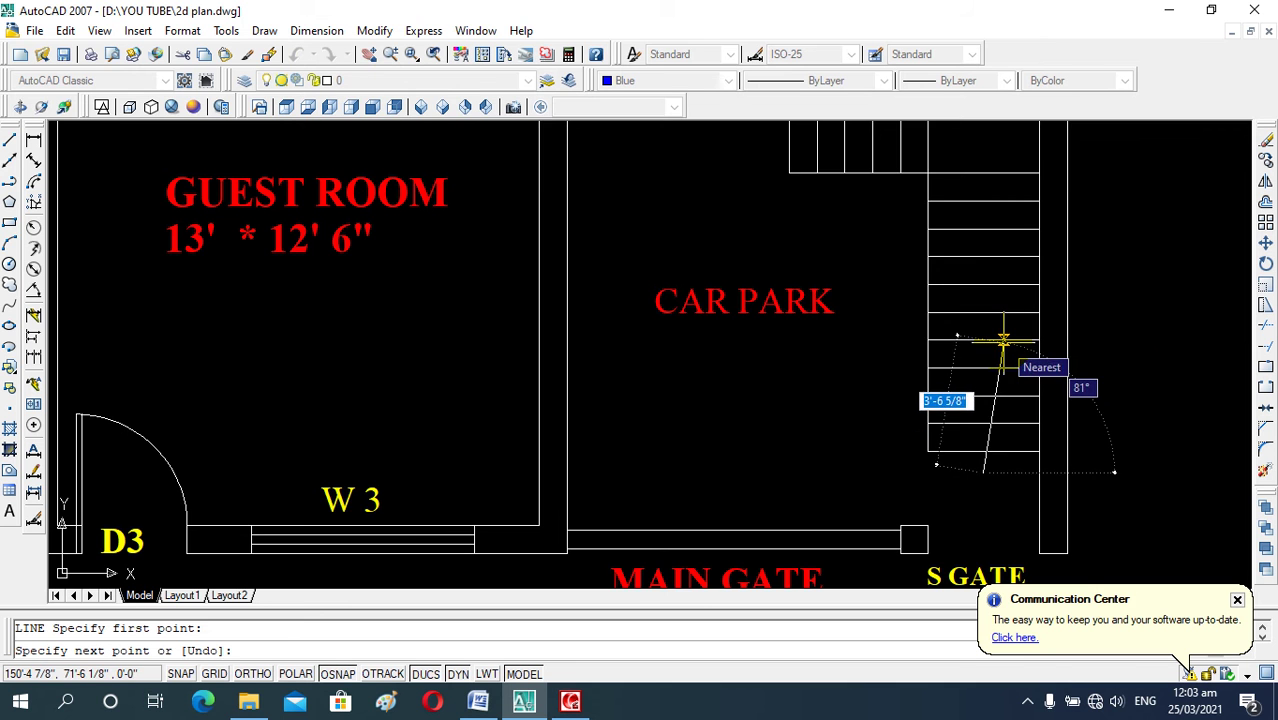
{"action": "key", "text": "F8"}
{"action": "scroll", "coordinate": [983, 333], "scroll_direction": "up", "scroll_amount": 2}
{"action": "scroll", "coordinate": [983, 333], "scroll_direction": "down", "scroll_amount": 5}
{"action": "scroll", "coordinate": [990, 325], "scroll_direction": "down", "scroll_amount": 2}
{"action": "scroll", "coordinate": [986, 300], "scroll_direction": "up", "scroll_amount": 4}
{"action": "scroll", "coordinate": [982, 276], "scroll_direction": "up", "scroll_amount": 2}
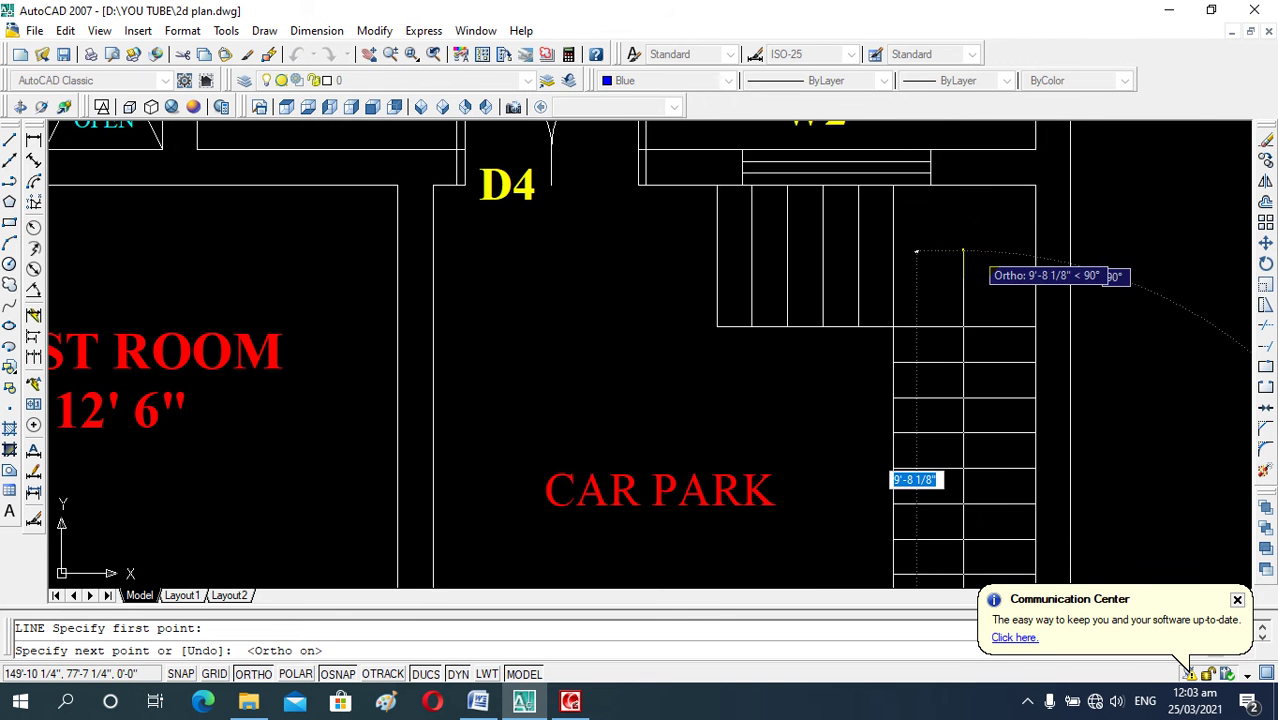
{"action": "left_click", "coordinate": [945, 260]}
{"action": "left_click", "coordinate": [937, 224]}
- With Ortho off, add two diagonal arrowhead strokes to the stair line
{"action": "key", "text": "F8"}
{"action": "scroll", "coordinate": [902, 257], "scroll_direction": "up", "scroll_amount": 2}
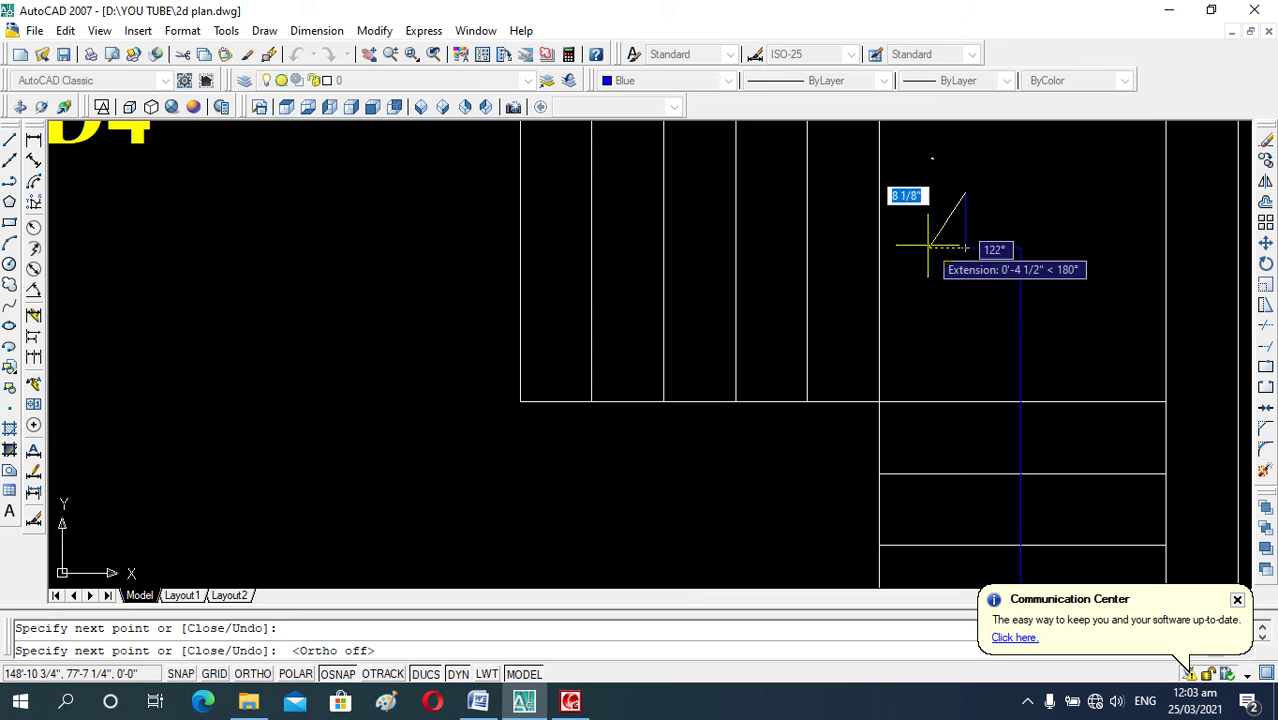
{"action": "left_click", "coordinate": [917, 246]}
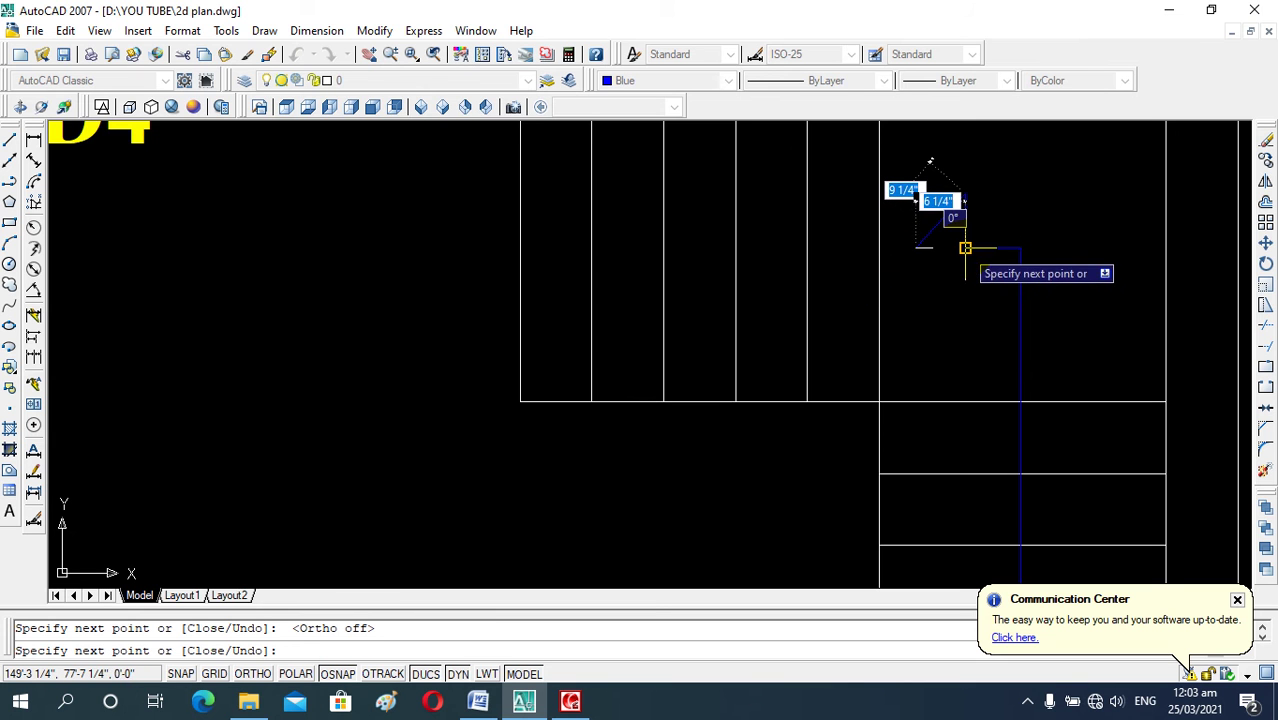
{"action": "left_click", "coordinate": [965, 260]}
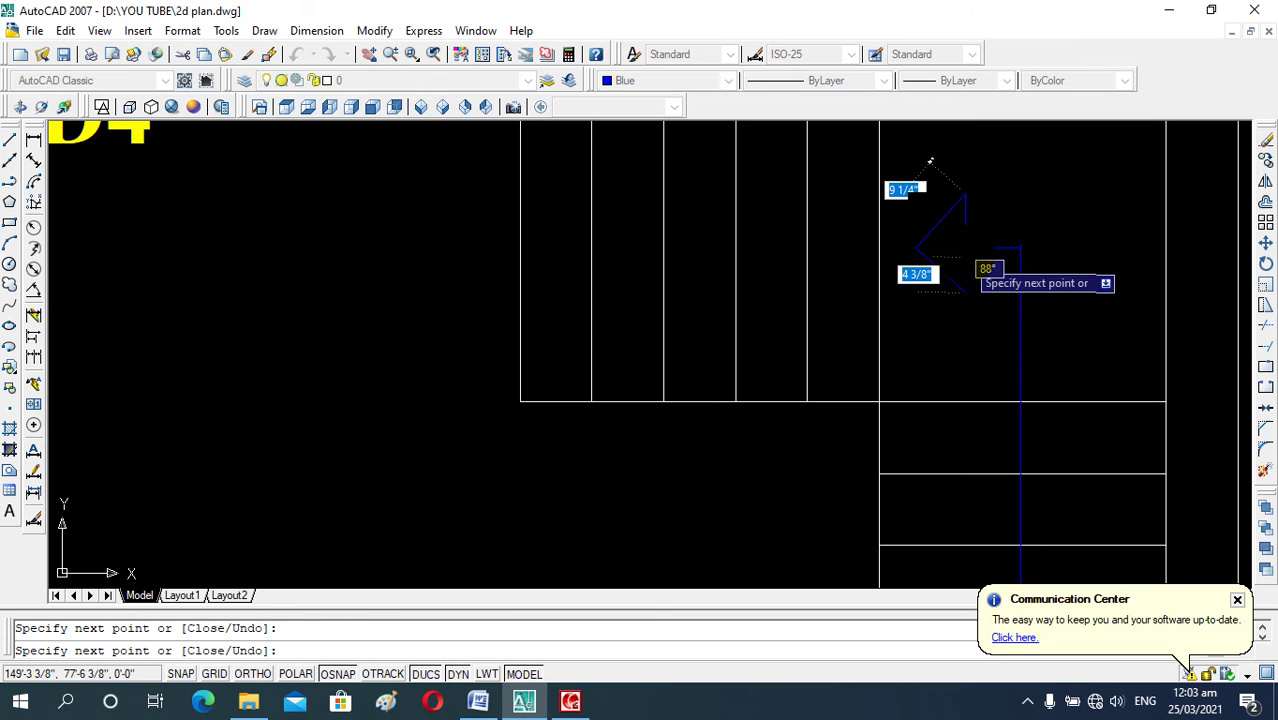
{"action": "key", "text": "Escape"}
- Start a circle centred at the arrow's foot, then abandon it
{"action": "scroll", "coordinate": [974, 249], "scroll_direction": "down", "scroll_amount": 4}
{"action": "scroll", "coordinate": [974, 249], "scroll_direction": "down", "scroll_amount": 2}
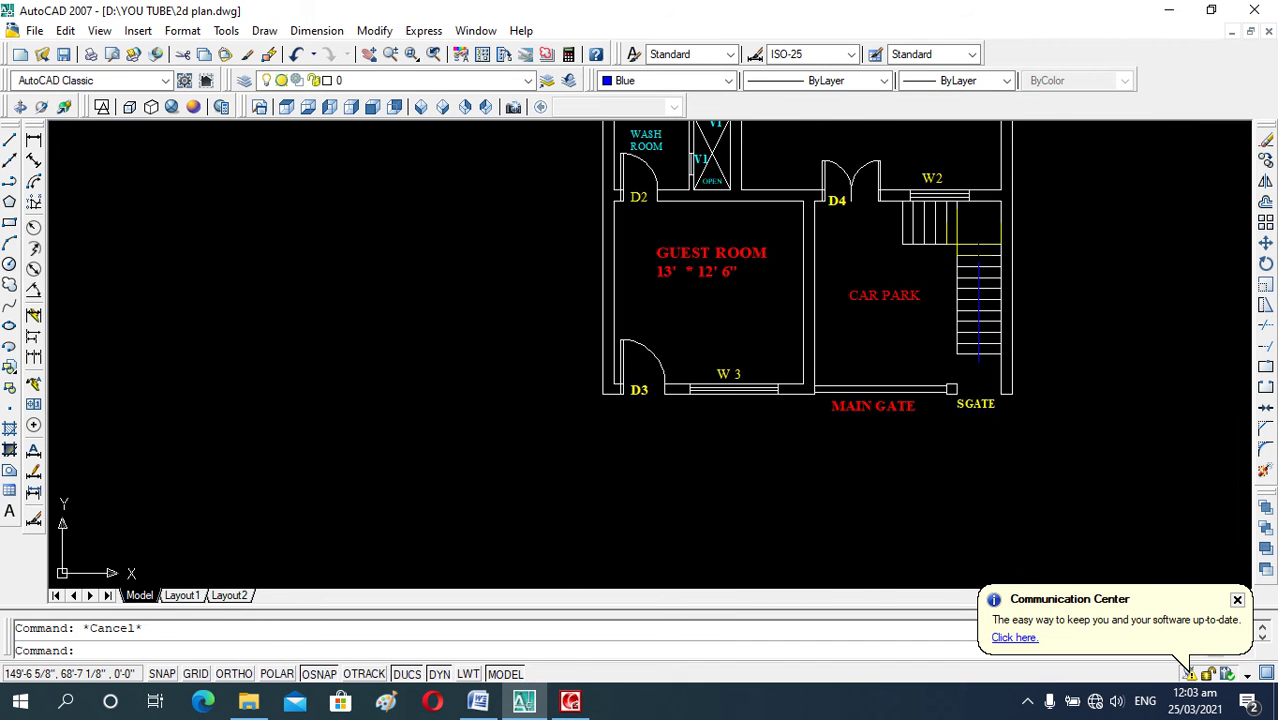
{"action": "scroll", "coordinate": [978, 355], "scroll_direction": "up", "scroll_amount": 4}
{"action": "scroll", "coordinate": [970, 376], "scroll_direction": "up", "scroll_amount": 3}
{"action": "type", "text": "c"}
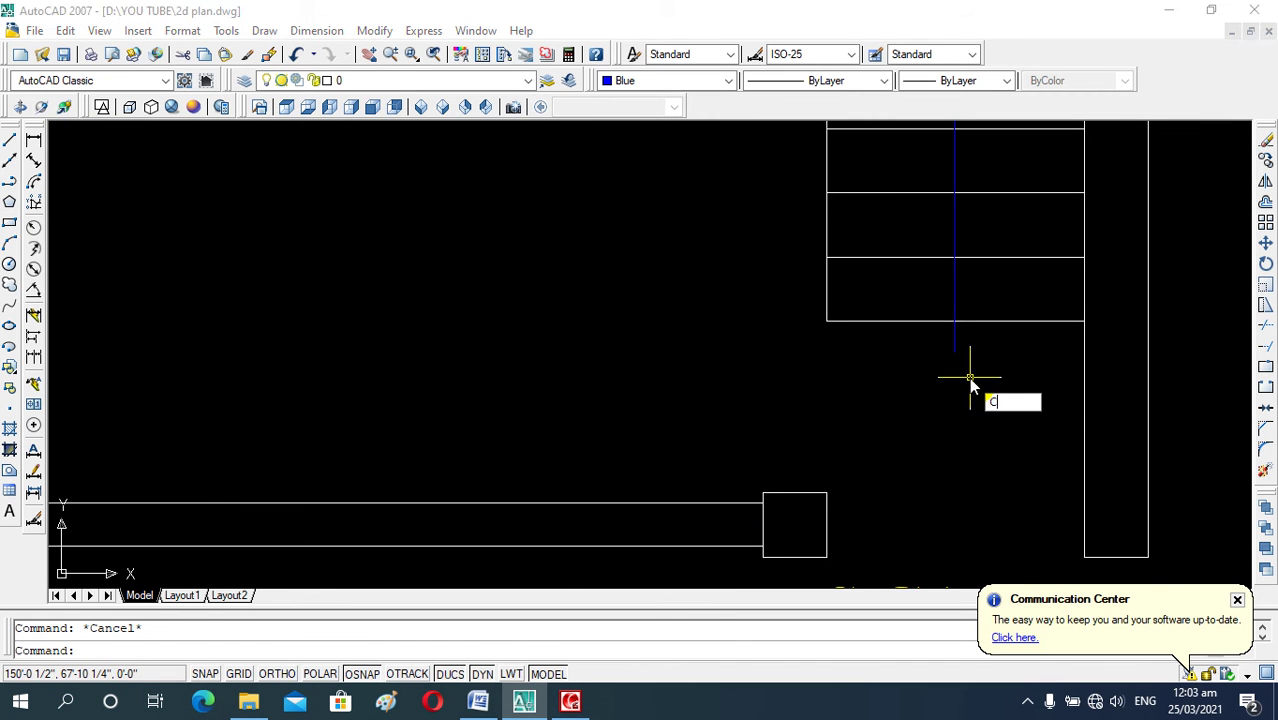
{"action": "key", "text": "Return"}
{"action": "left_click", "coordinate": [955, 369]}
{"action": "key", "text": "Escape"}
- Begin trimming near the arrow's foot, then cancel the trim
{"action": "type", "text": "tr"}
{"action": "key", "text": "Return"}
{"action": "key", "text": "Return"}
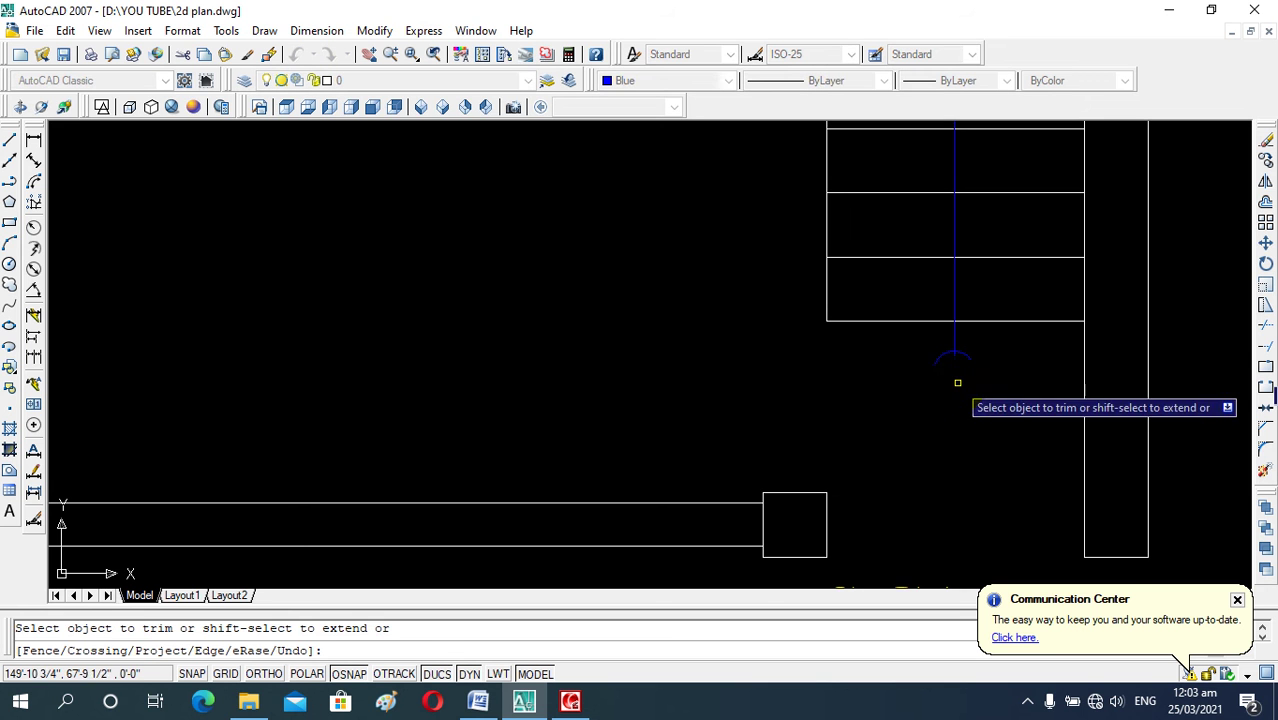
{"action": "scroll", "coordinate": [966, 378], "scroll_direction": "up", "scroll_amount": 3}
{"action": "left_click", "coordinate": [941, 354]}
{"action": "left_click", "coordinate": [939, 362]}
{"action": "key", "text": "Escape"}
{"action": "scroll", "coordinate": [949, 403], "scroll_direction": "down", "scroll_amount": 4}
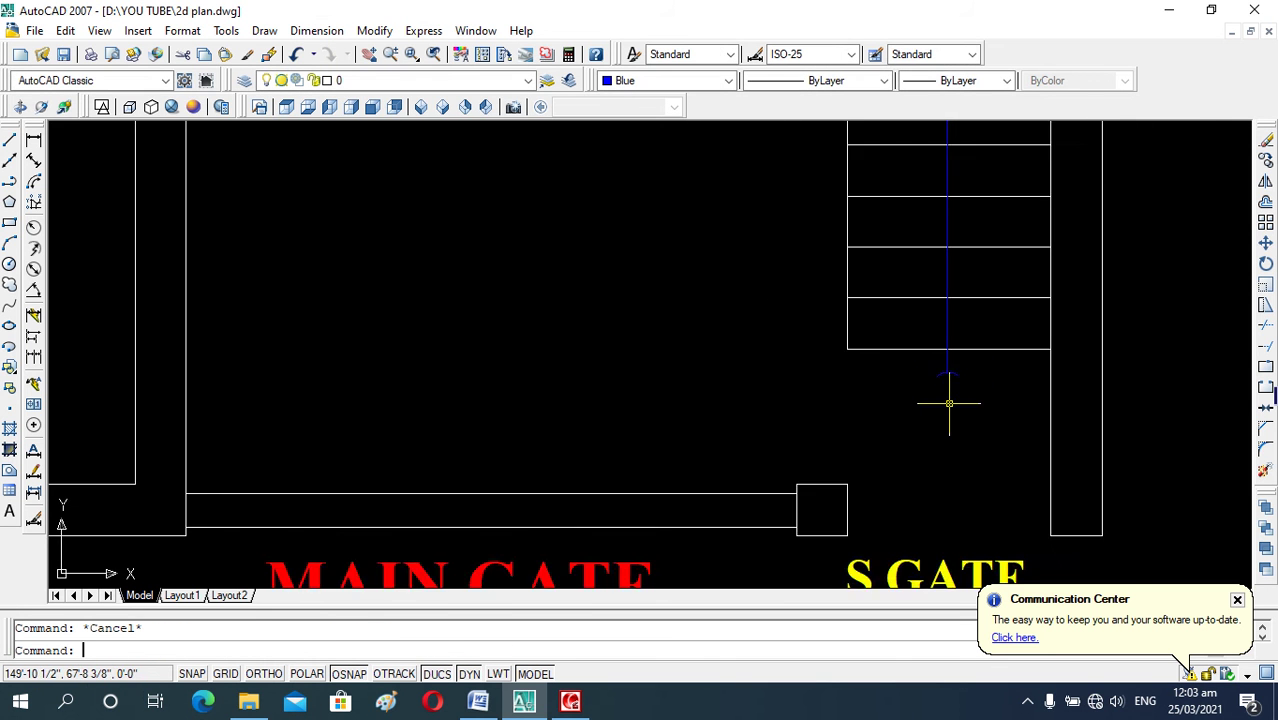
{"action": "scroll", "coordinate": [949, 403], "scroll_direction": "down", "scroll_amount": 2}
{"action": "scroll", "coordinate": [956, 392], "scroll_direction": "down", "scroll_amount": 5}
{"action": "scroll", "coordinate": [945, 386], "scroll_direction": "down", "scroll_amount": 2}
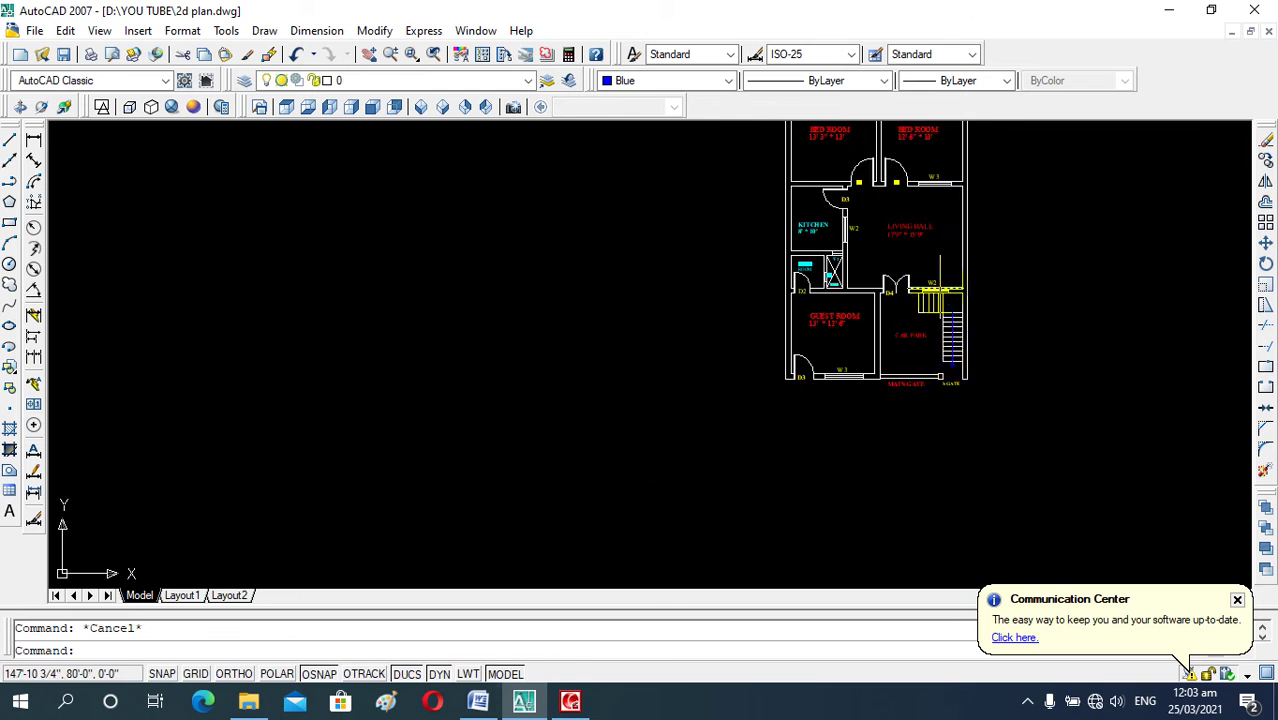
{"action": "scroll", "coordinate": [935, 381], "scroll_direction": "up", "scroll_amount": 4}
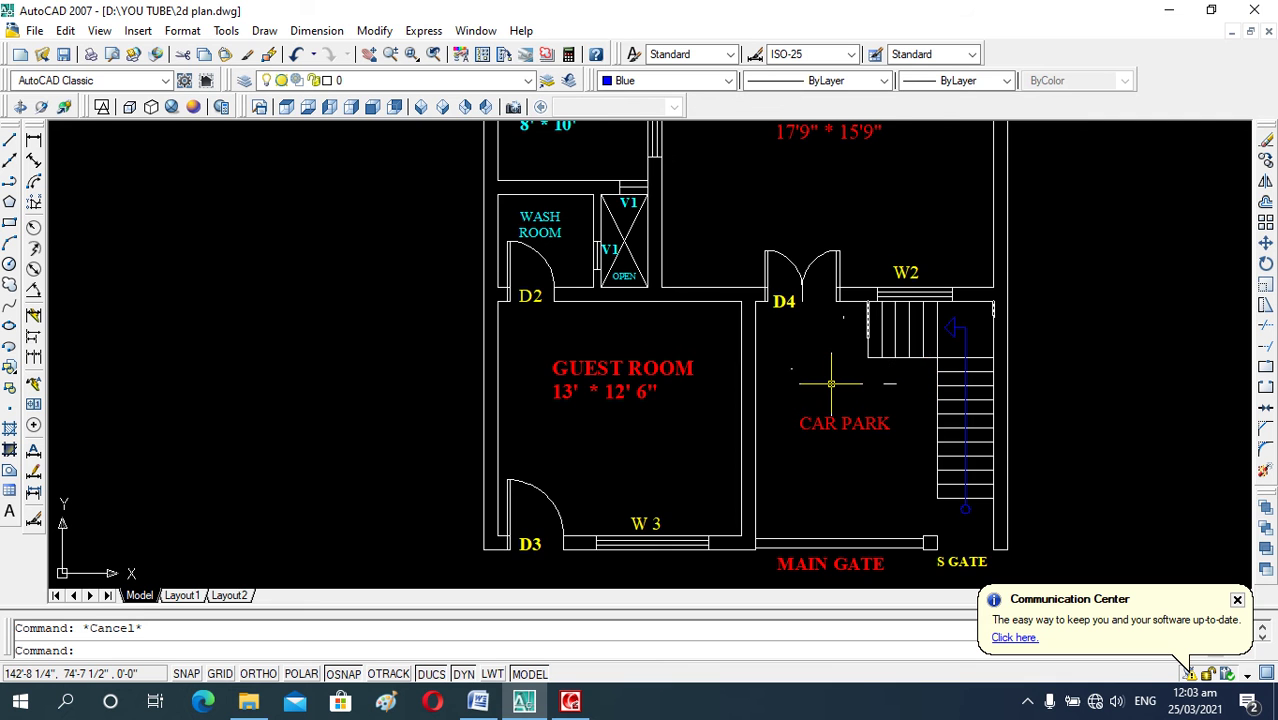
{"action": "scroll", "coordinate": [831, 383], "scroll_direction": "down", "scroll_amount": 2}
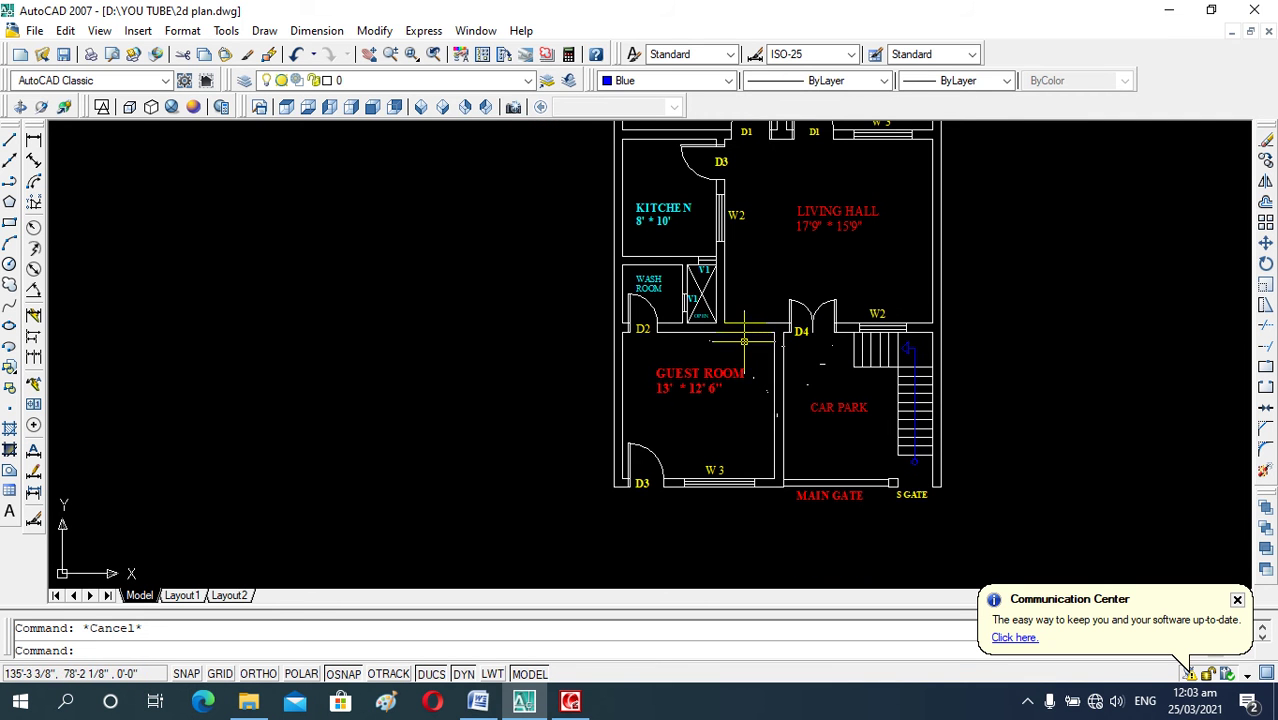
{"action": "scroll", "coordinate": [744, 341], "scroll_direction": "up", "scroll_amount": 2}
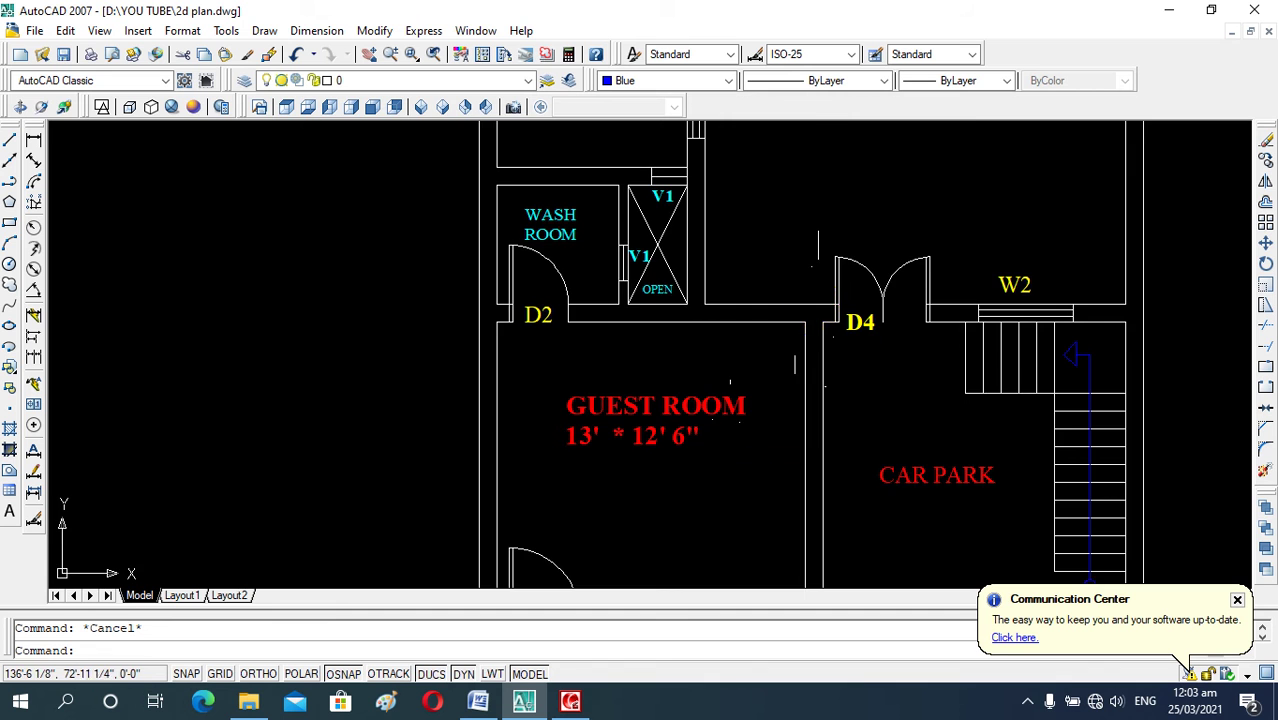
{"action": "scroll", "coordinate": [772, 467], "scroll_direction": "down", "scroll_amount": 3}
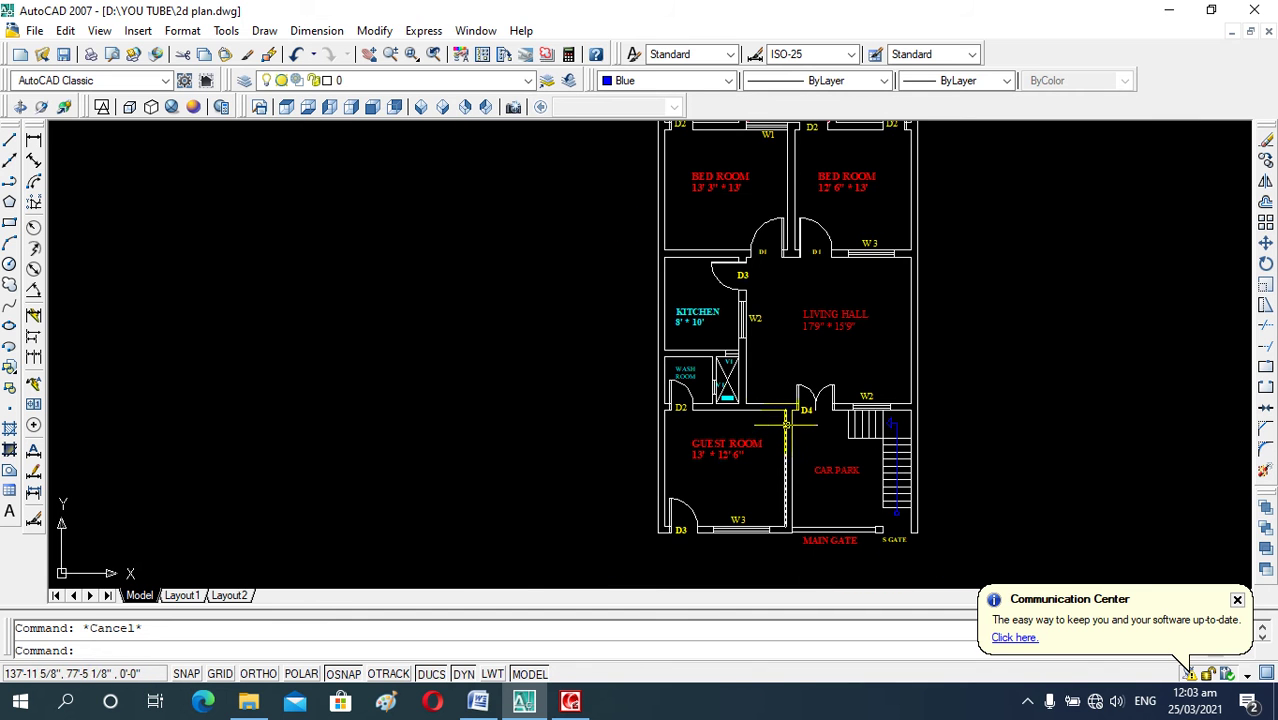
{"action": "scroll", "coordinate": [786, 430], "scroll_direction": "up", "scroll_amount": 3}
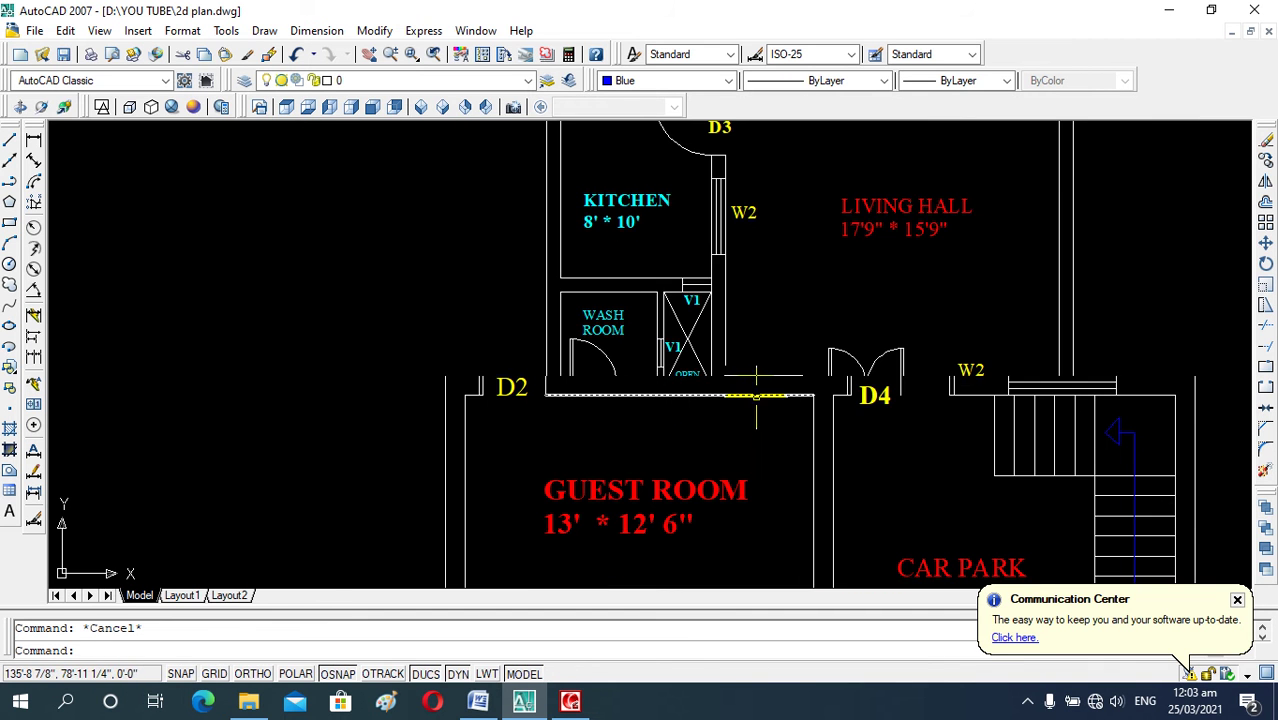
{"action": "scroll", "coordinate": [772, 438], "scroll_direction": "up", "scroll_amount": 2}
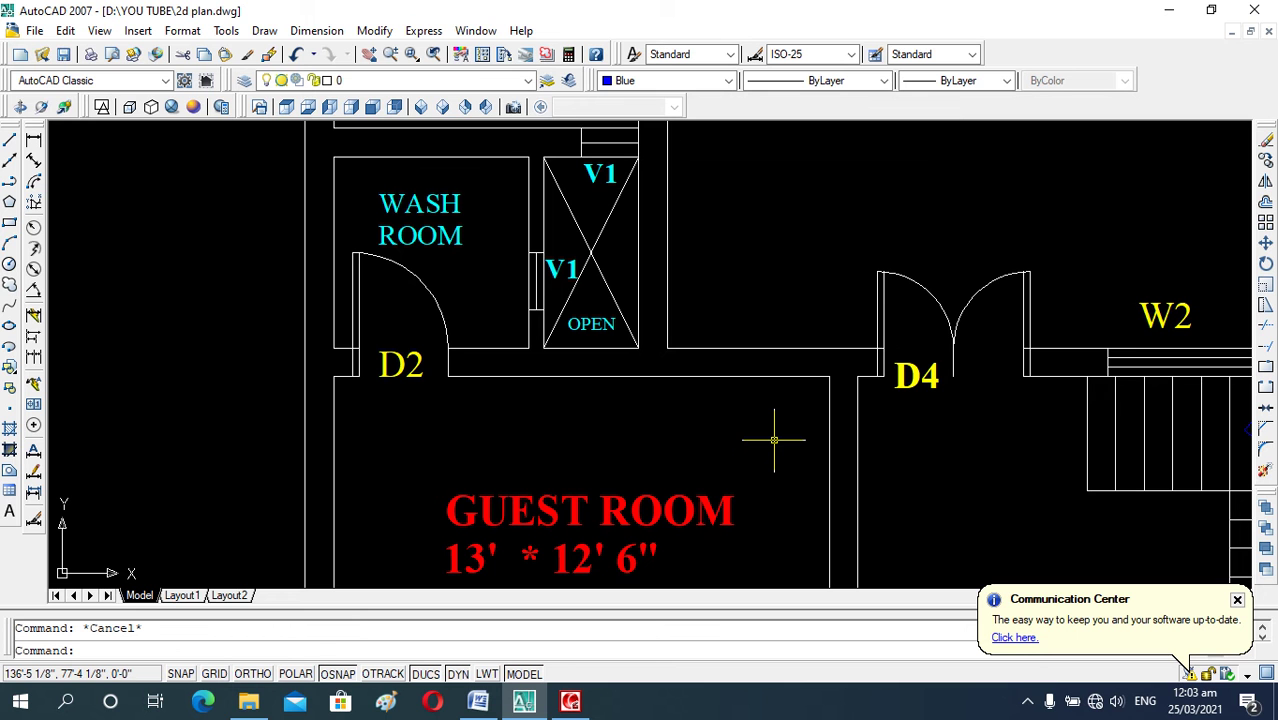
- Offset the guest-room wall line by 9 and extend the copy up to the wall
{"action": "type", "text": "o"}
{"action": "key", "text": "Return"}
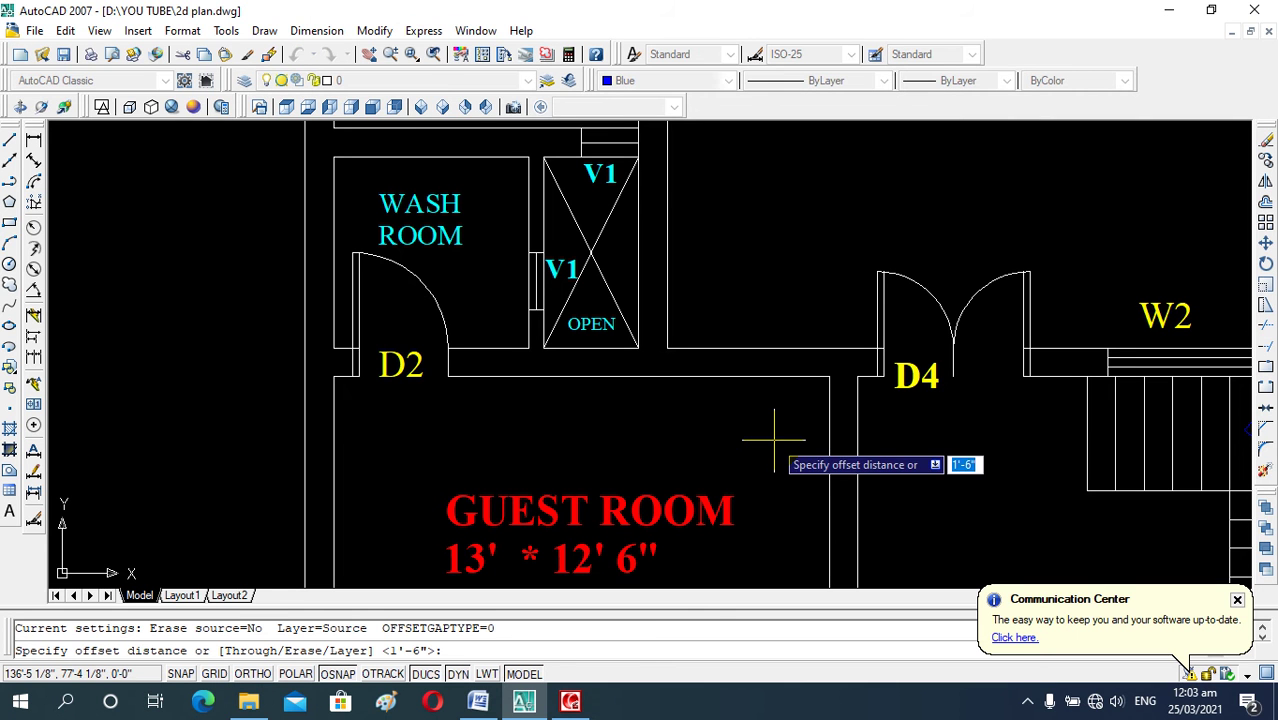
{"action": "type", "text": "9"}
{"action": "key", "text": "Return"}
{"action": "left_click", "coordinate": [829, 425]}
{"action": "left_click", "coordinate": [795, 410]}
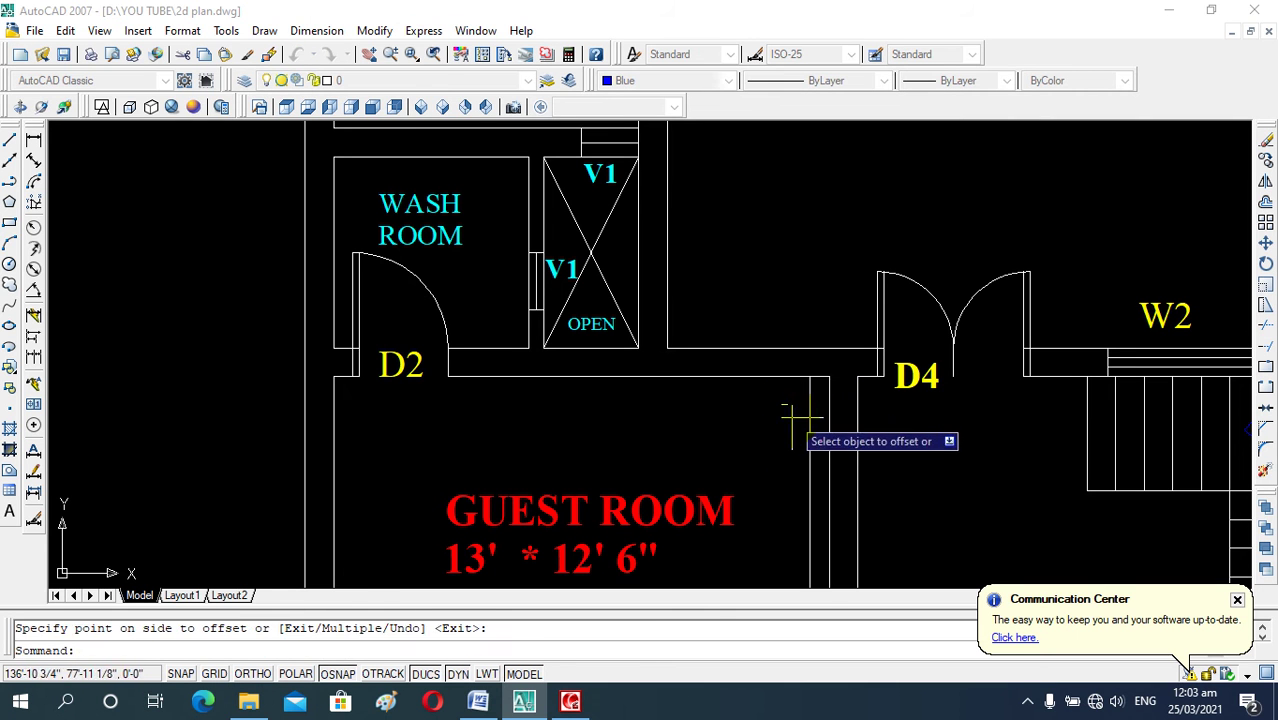
{"action": "key", "text": "Escape"}
{"action": "type", "text": "ex"}
{"action": "key", "text": "Return"}
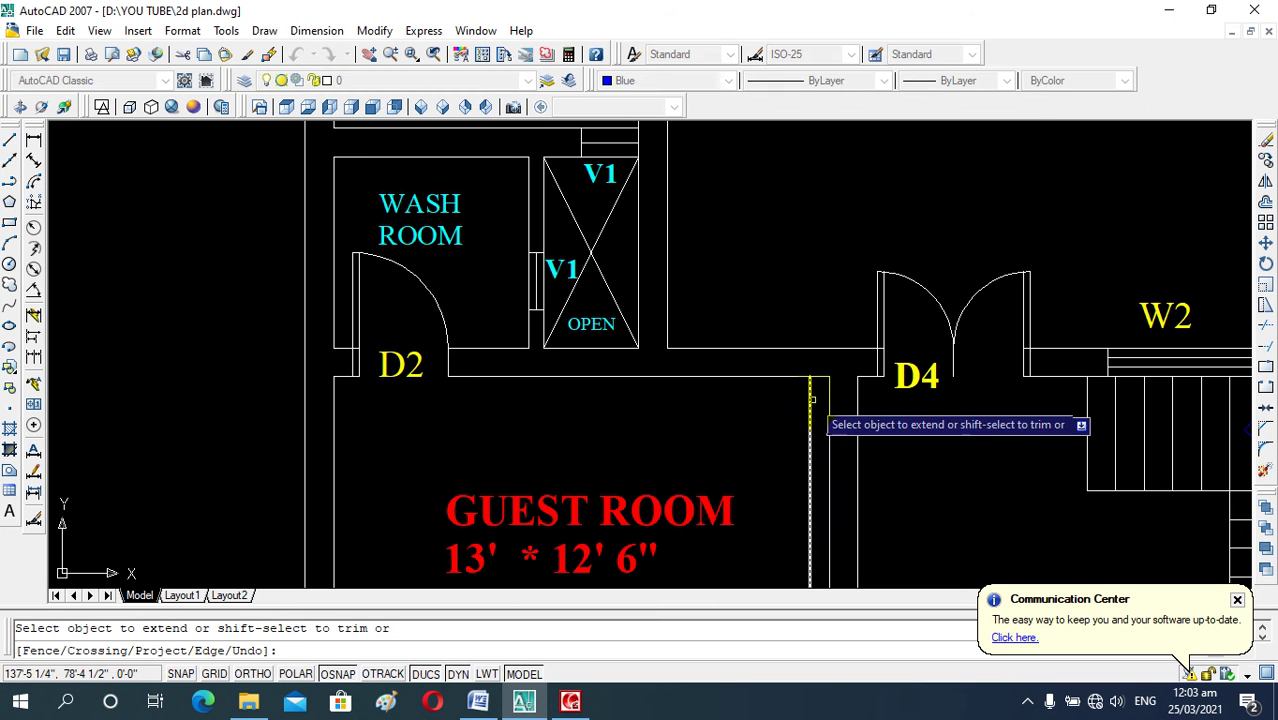
{"action": "left_click", "coordinate": [810, 400]}
{"action": "key", "text": "Escape"}
- Offset the new line 3' to the left to mark the door opening width
{"action": "type", "text": "o"}
{"action": "key", "text": "Return"}
{"action": "type", "text": "3."}
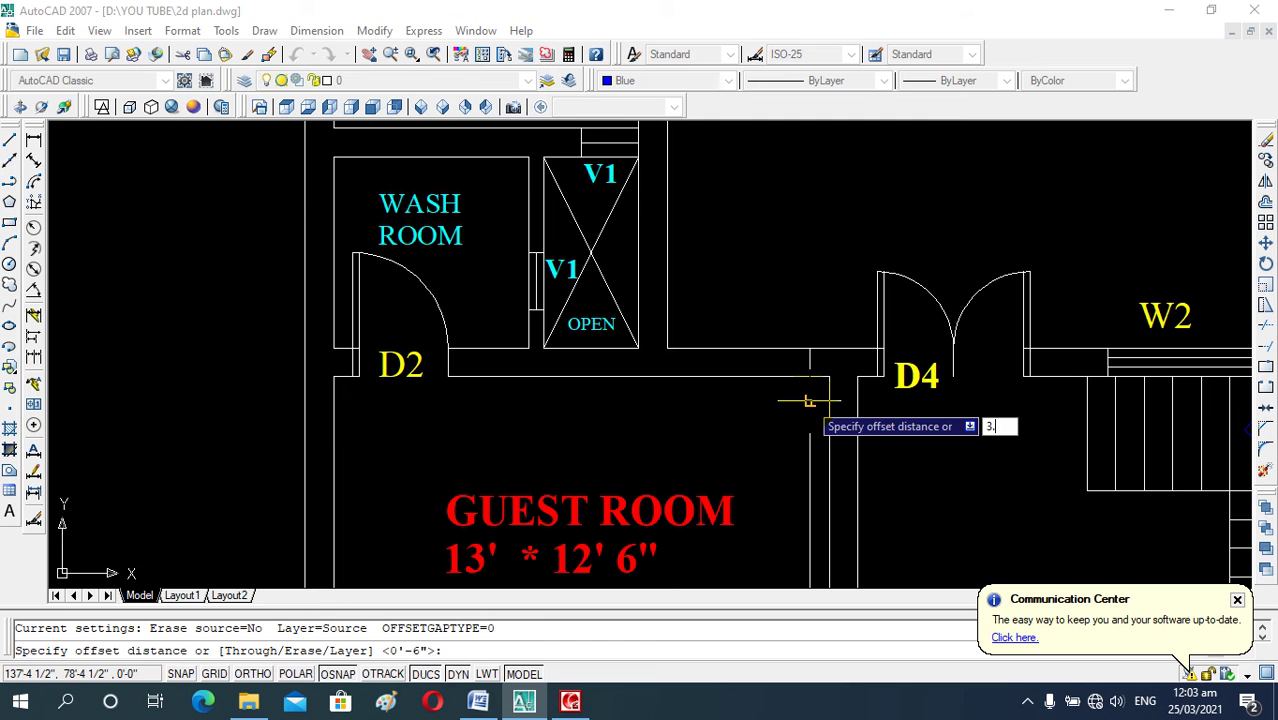
{"action": "key", "text": "Escape"}
{"action": "type", "text": "o"}
{"action": "key", "text": "Return"}
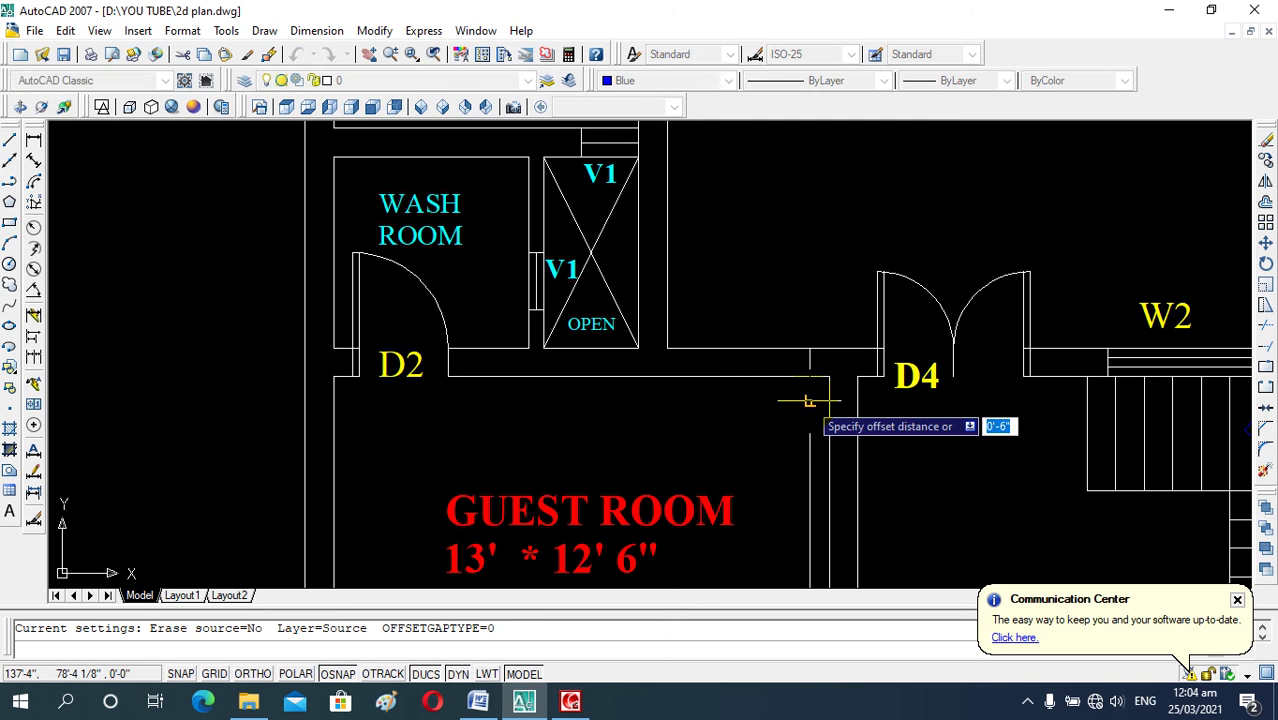
{"action": "key", "text": "Return"}
{"action": "left_click", "coordinate": [810, 405]}
{"action": "left_click", "coordinate": [765, 394]}
{"action": "key", "text": "Escape"}
- Offset a wall line by 2 to form the thin door-leaf line
{"action": "type", "text": "o"}
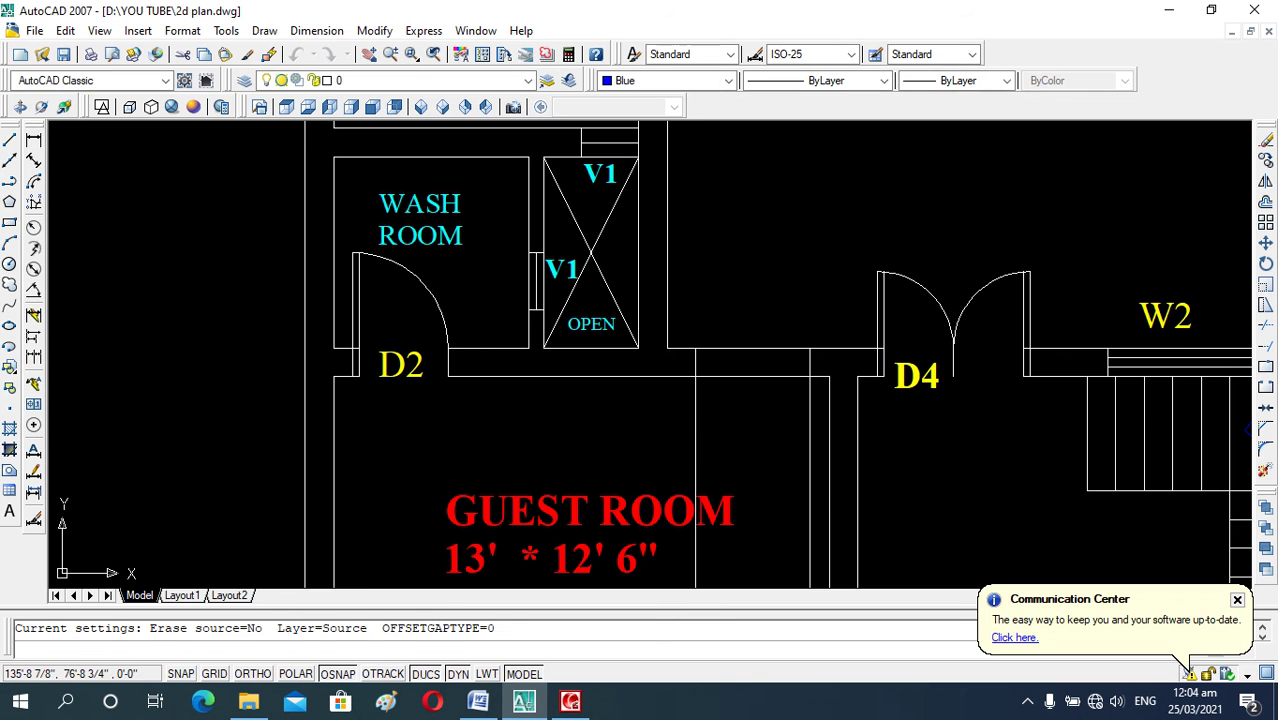
{"action": "key", "text": "Return"}
{"action": "type", "text": "2"}
{"action": "key", "text": "Return"}
{"action": "left_click", "coordinate": [810, 422]}
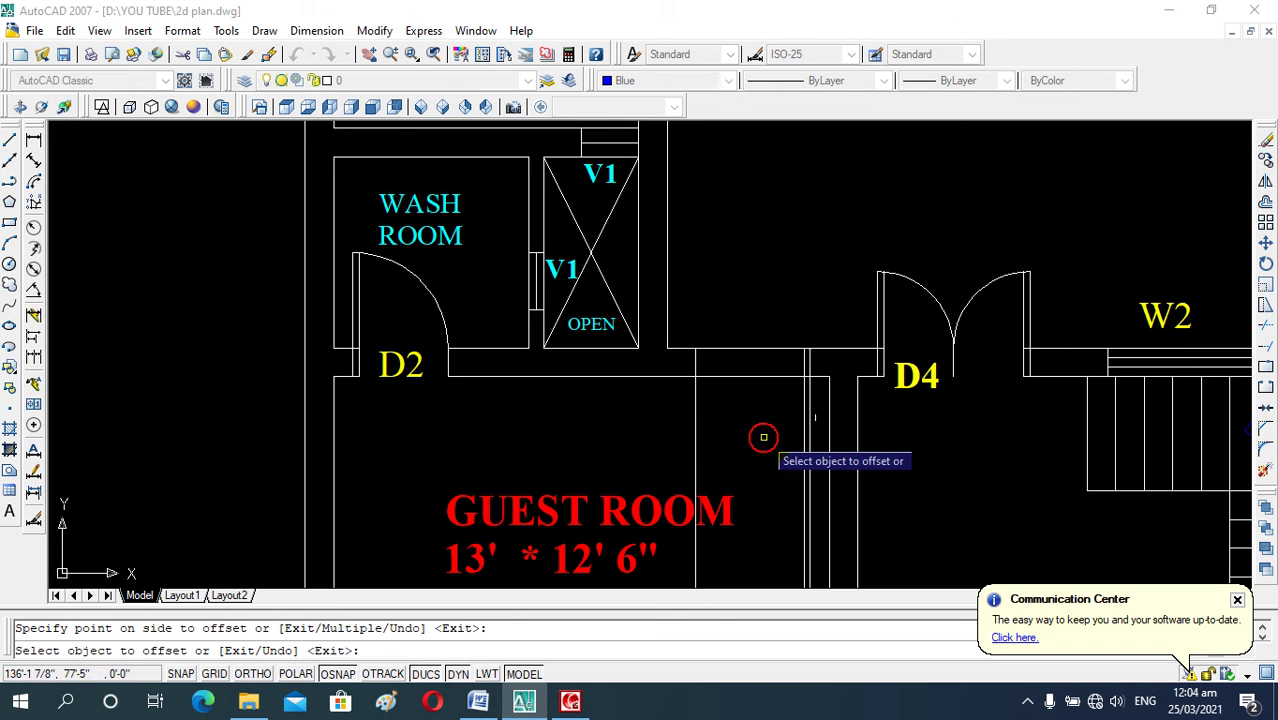
{"action": "left_click", "coordinate": [763, 440]}
{"action": "key", "text": "Escape"}
- Draw a circle centred at the opening corner spanning the doorway, and set its colour to ByLayer
{"action": "type", "text": "c"}
{"action": "key", "text": "Return"}
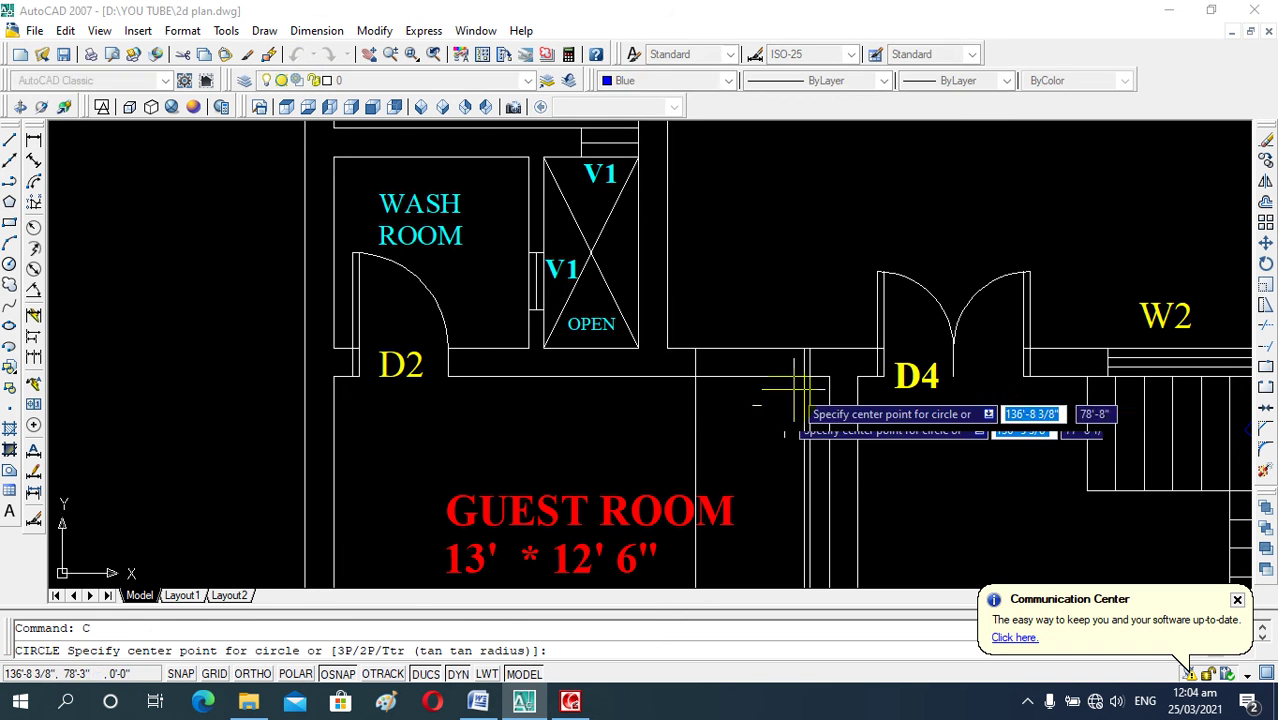
{"action": "scroll", "coordinate": [810, 369], "scroll_direction": "up", "scroll_amount": 4}
{"action": "left_click", "coordinate": [816, 365]}
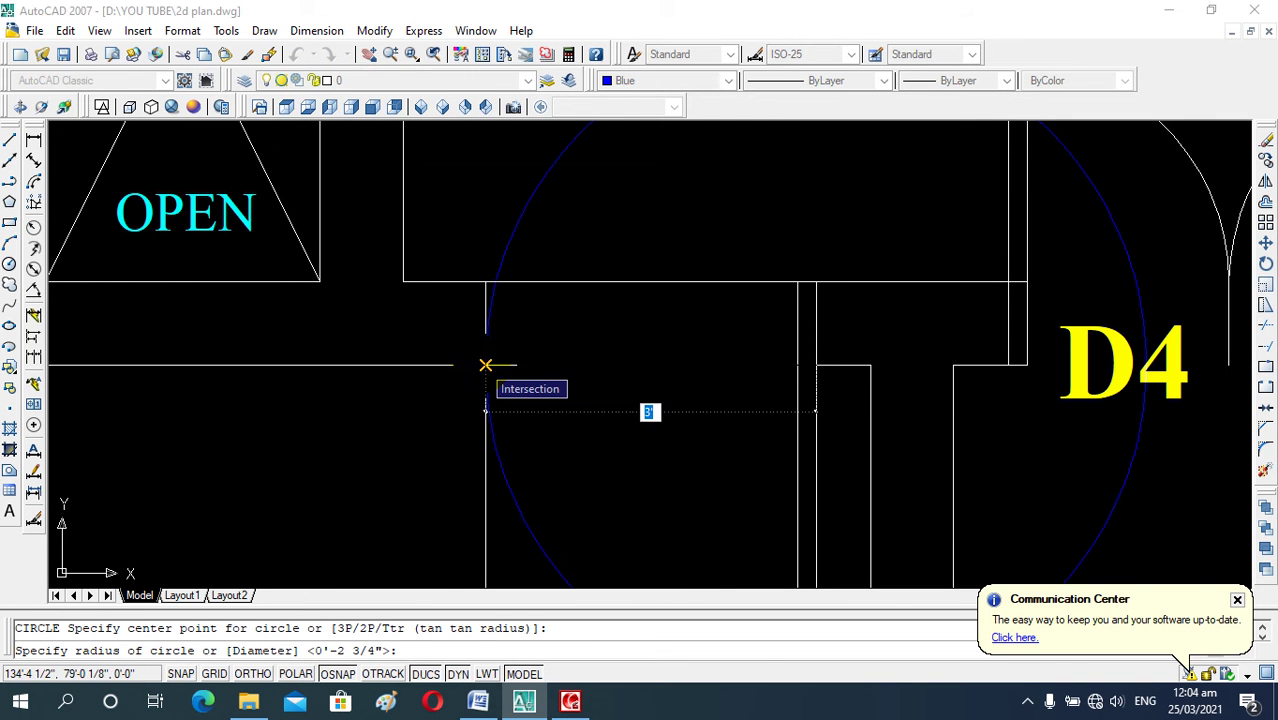
{"action": "left_click", "coordinate": [485, 365]}
{"action": "scroll", "coordinate": [669, 389], "scroll_direction": "down", "scroll_amount": 4}
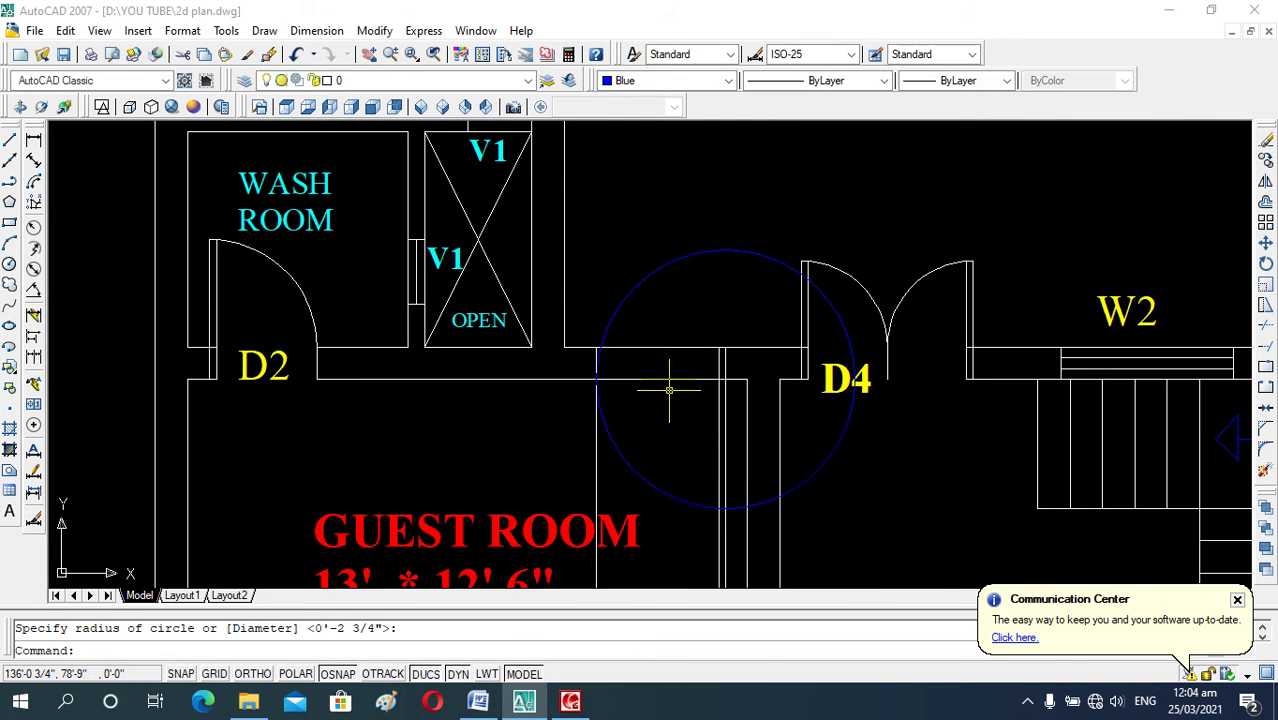
{"action": "left_click", "coordinate": [657, 270]}
{"action": "left_click", "coordinate": [707, 82]}
{"action": "scroll", "coordinate": [699, 100], "scroll_direction": "up", "scroll_amount": 1}
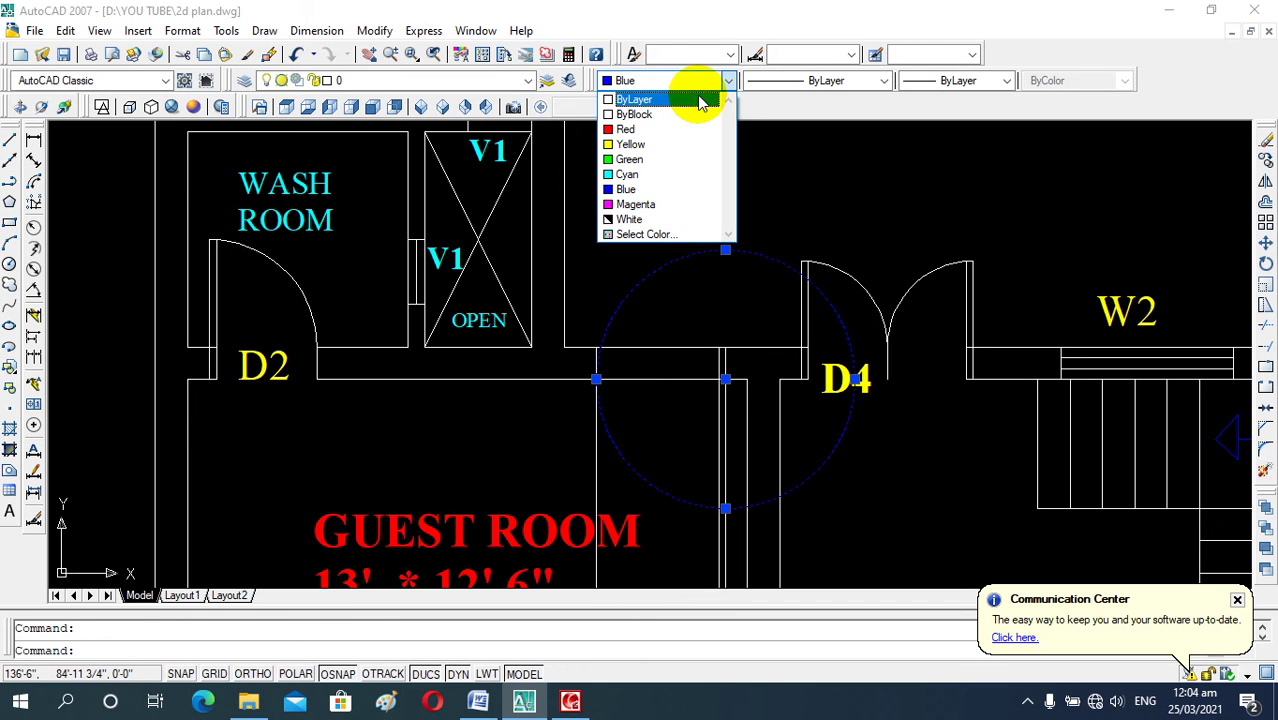
{"action": "left_click", "coordinate": [699, 95]}
{"action": "key", "text": "Escape"}
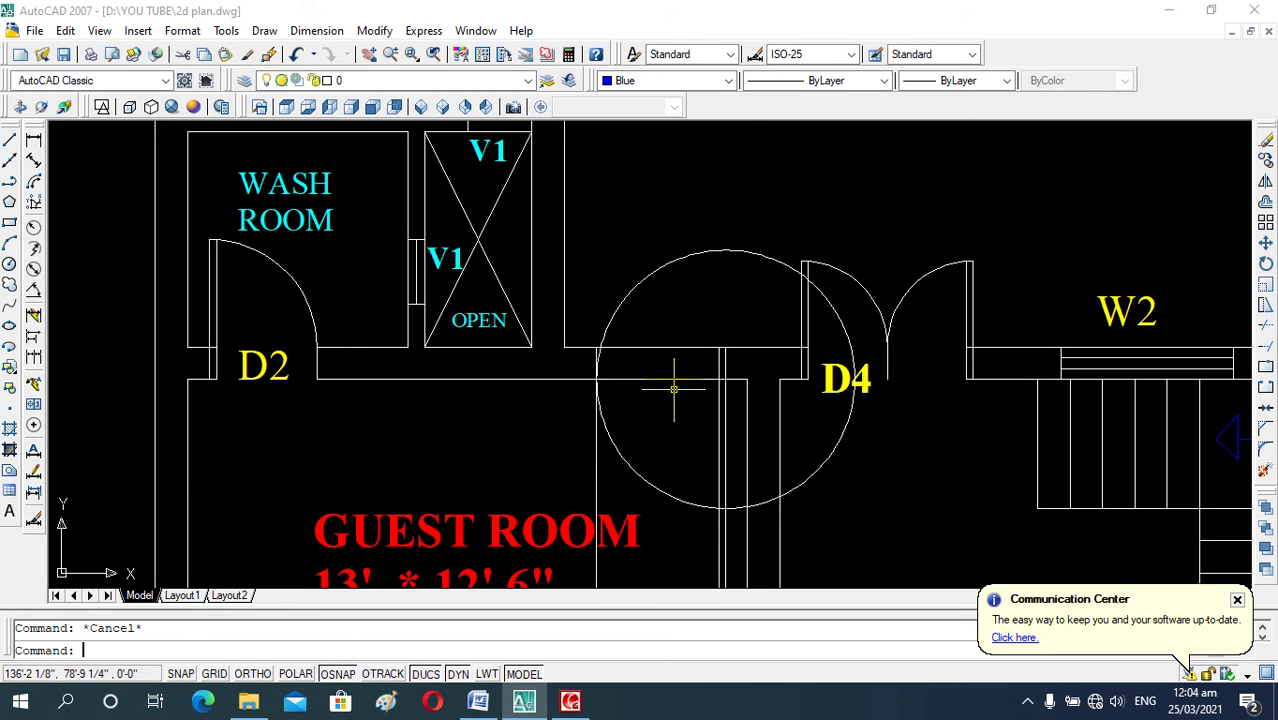
- Trim the circle to a quarter-arc and cut the wall lines inside the door opening
{"action": "type", "text": "tr"}
{"action": "key", "text": "Return"}
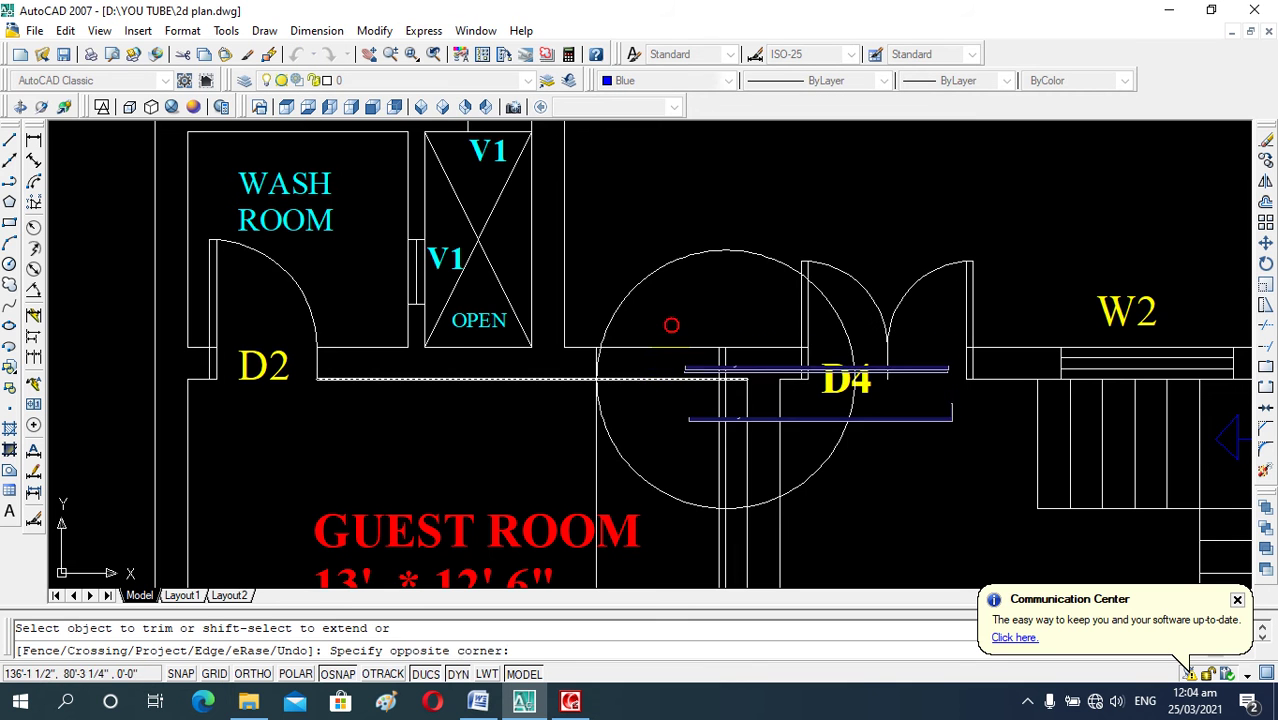
{"action": "left_click", "coordinate": [638, 288]}
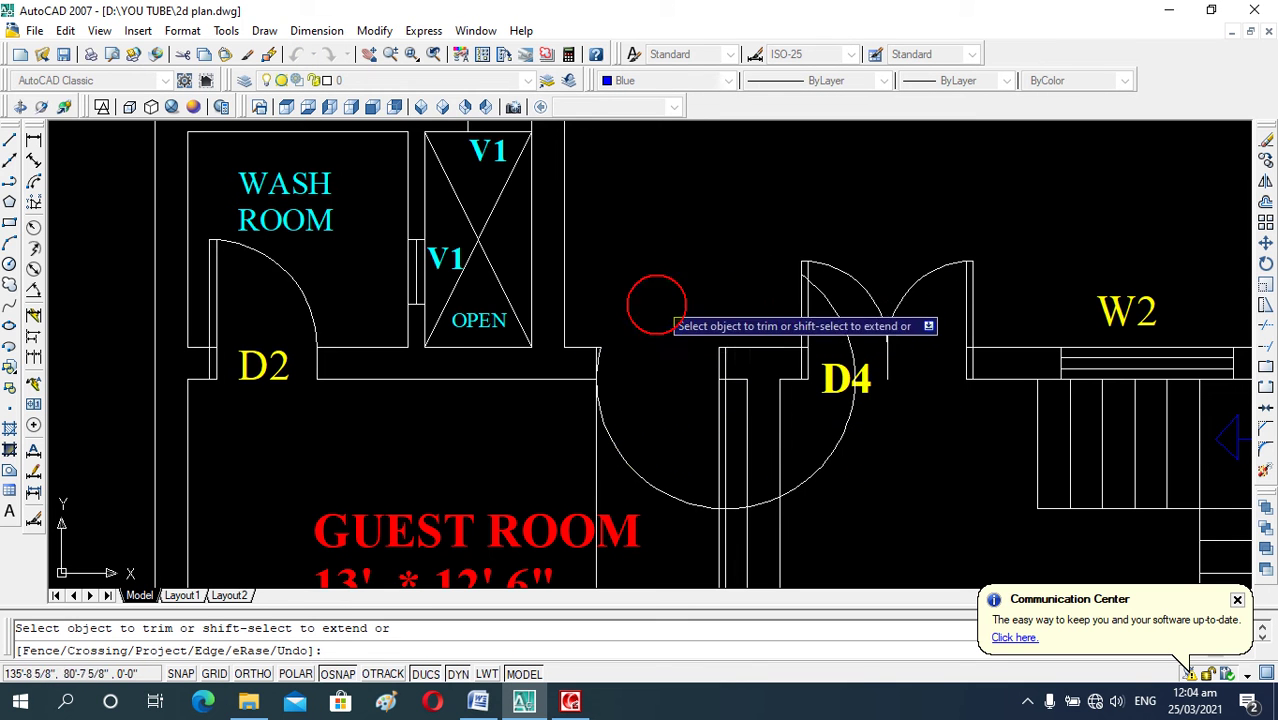
{"action": "left_click", "coordinate": [597, 460]}
{"action": "left_click", "coordinate": [742, 556]}
{"action": "left_click", "coordinate": [712, 542]}
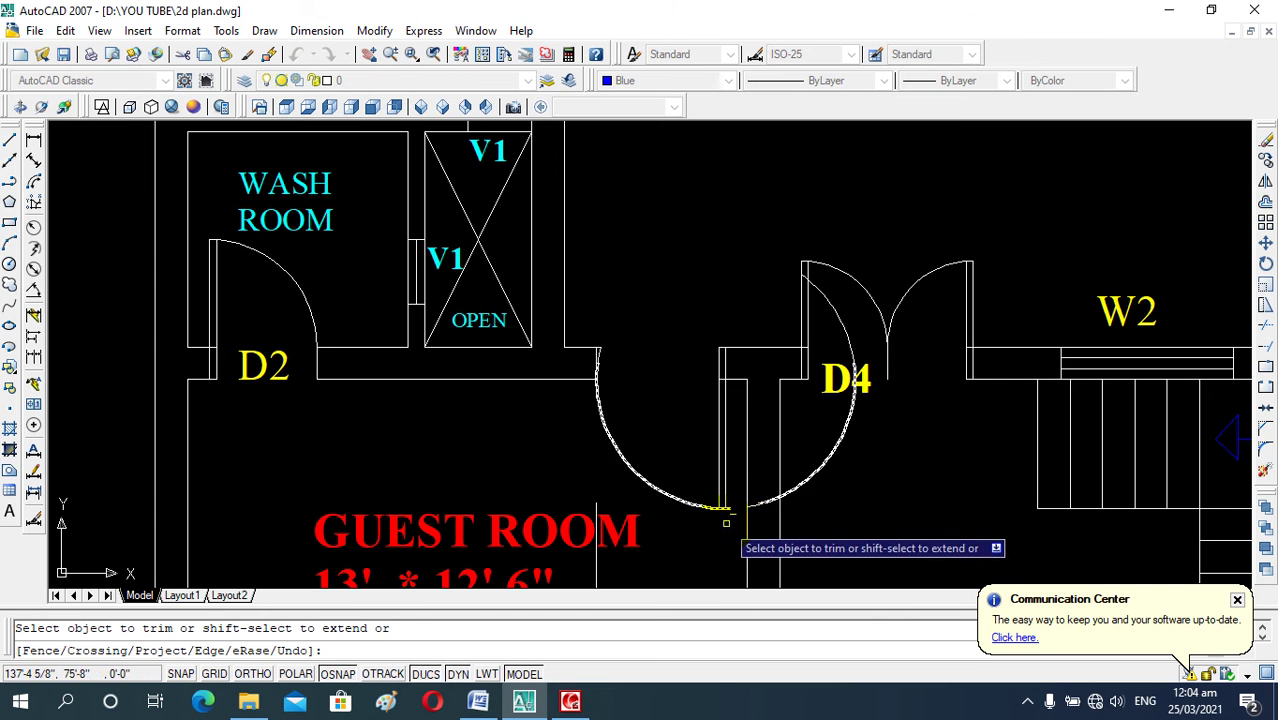
{"action": "scroll", "coordinate": [599, 355], "scroll_direction": "up", "scroll_amount": 3}
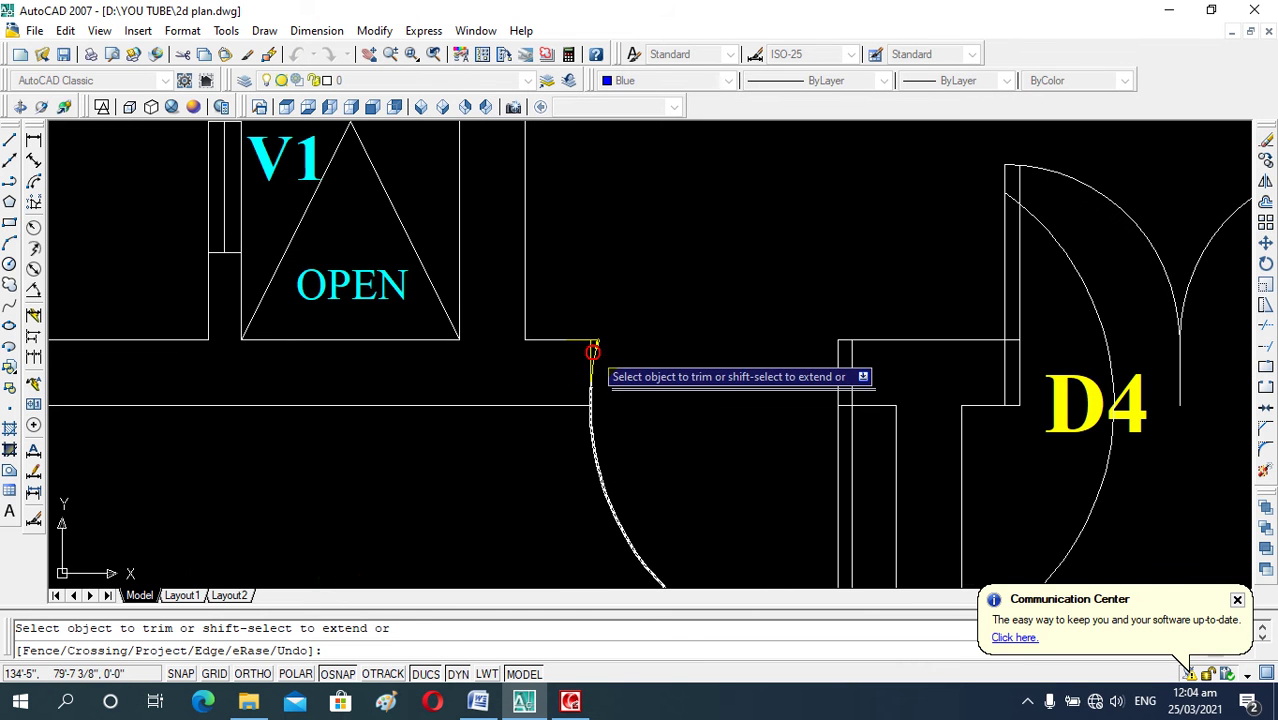
{"action": "left_click", "coordinate": [593, 344]}
{"action": "left_click", "coordinate": [592, 338]}
{"action": "key", "text": "Escape"}
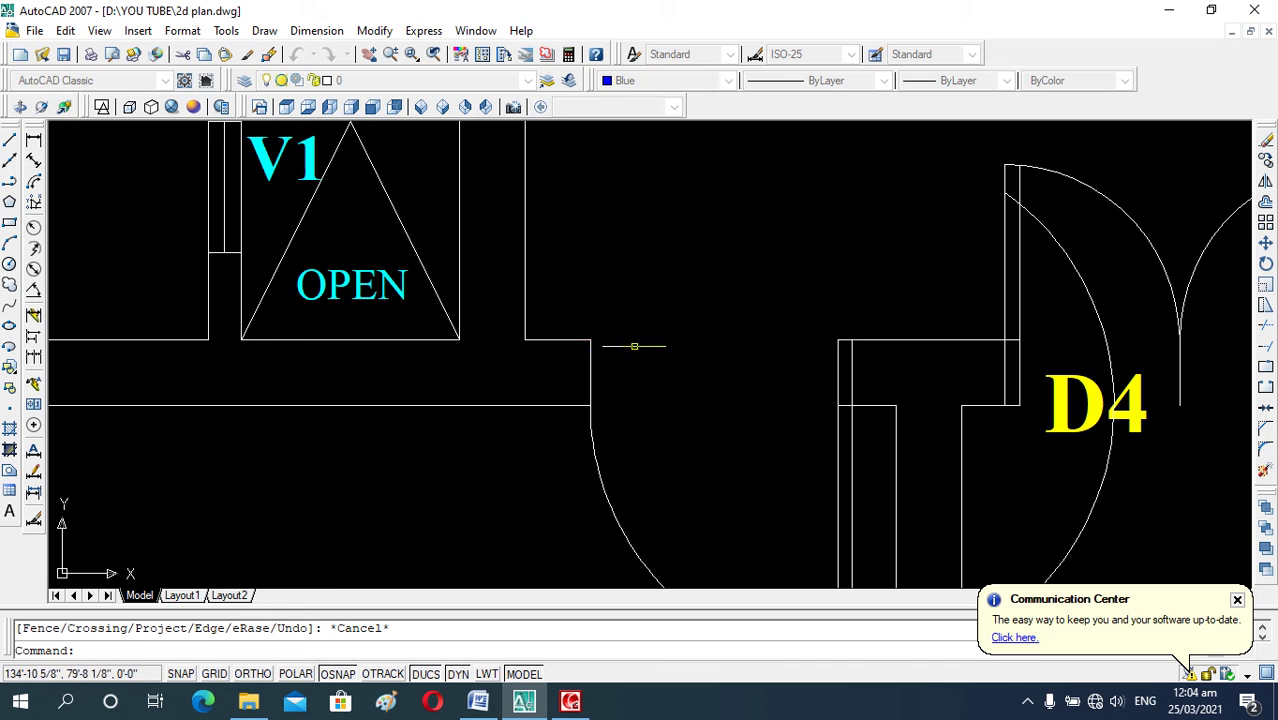
{"action": "scroll", "coordinate": [698, 321], "scroll_direction": "down", "scroll_amount": 3}
{"action": "left_click", "coordinate": [760, 390]}
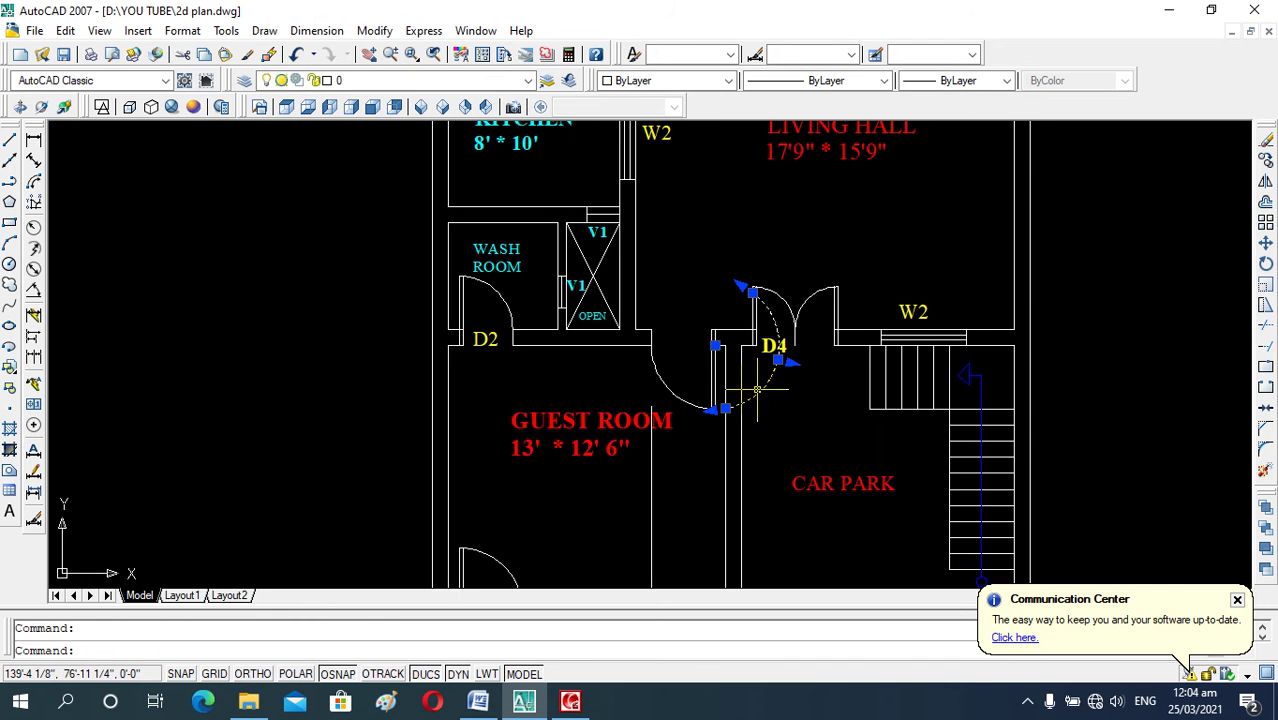
- Erase the stray arc and the leftover guest-room wall line
{"action": "key", "text": "e"}
{"action": "key", "text": "Return"}
{"action": "left_click", "coordinate": [652, 455]}
{"action": "key", "text": "Return"}
{"action": "scroll", "coordinate": [741, 436], "scroll_direction": "down", "scroll_amount": 2}
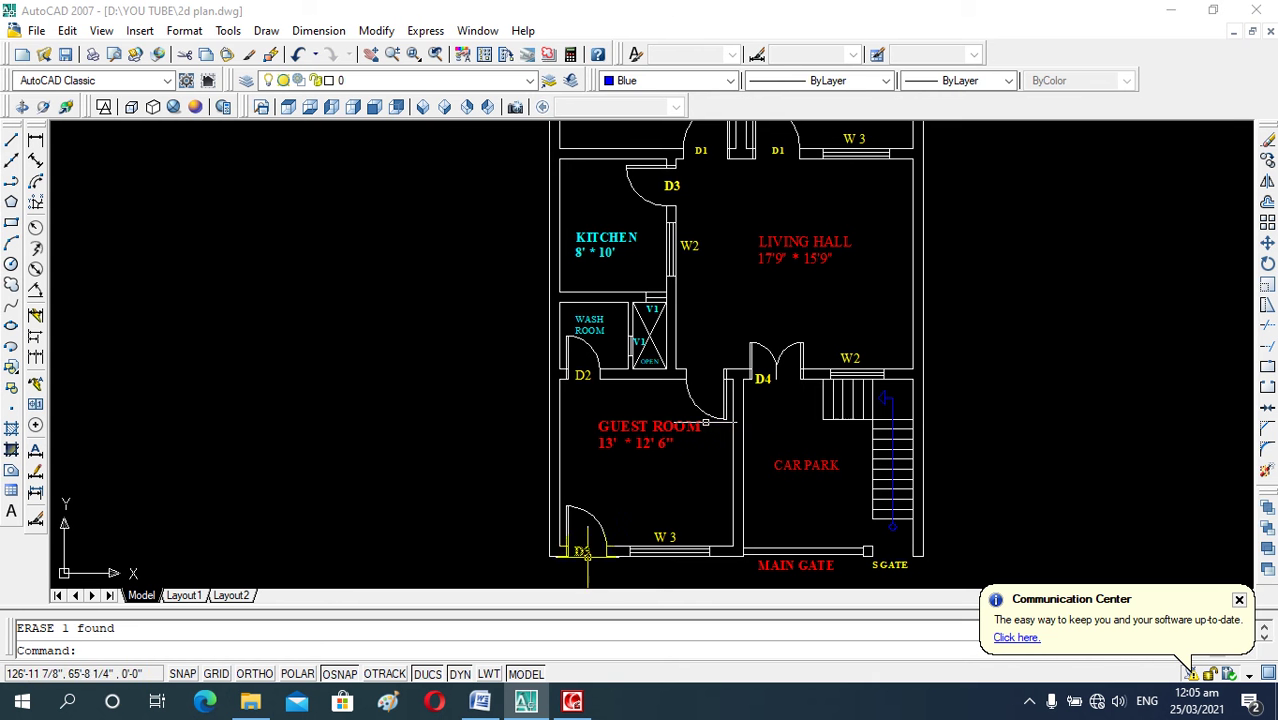
- Copy the D3 label beside the new guest-room door and zoom to review it
{"action": "left_click", "coordinate": [584, 552]}
{"action": "type", "text": "co"}
{"action": "key", "text": "Return"}
{"action": "left_click", "coordinate": [583, 552]}
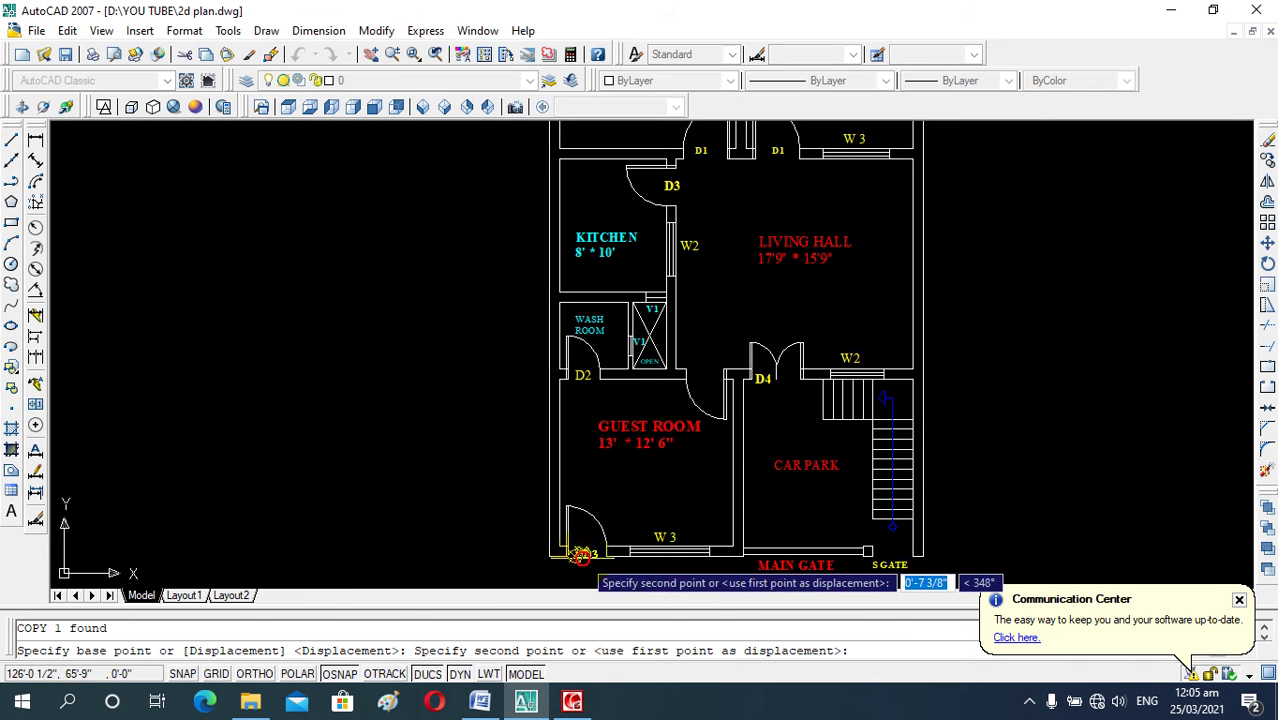
{"action": "scroll", "coordinate": [708, 384], "scroll_direction": "up", "scroll_amount": 3}
{"action": "left_click", "coordinate": [688, 385]}
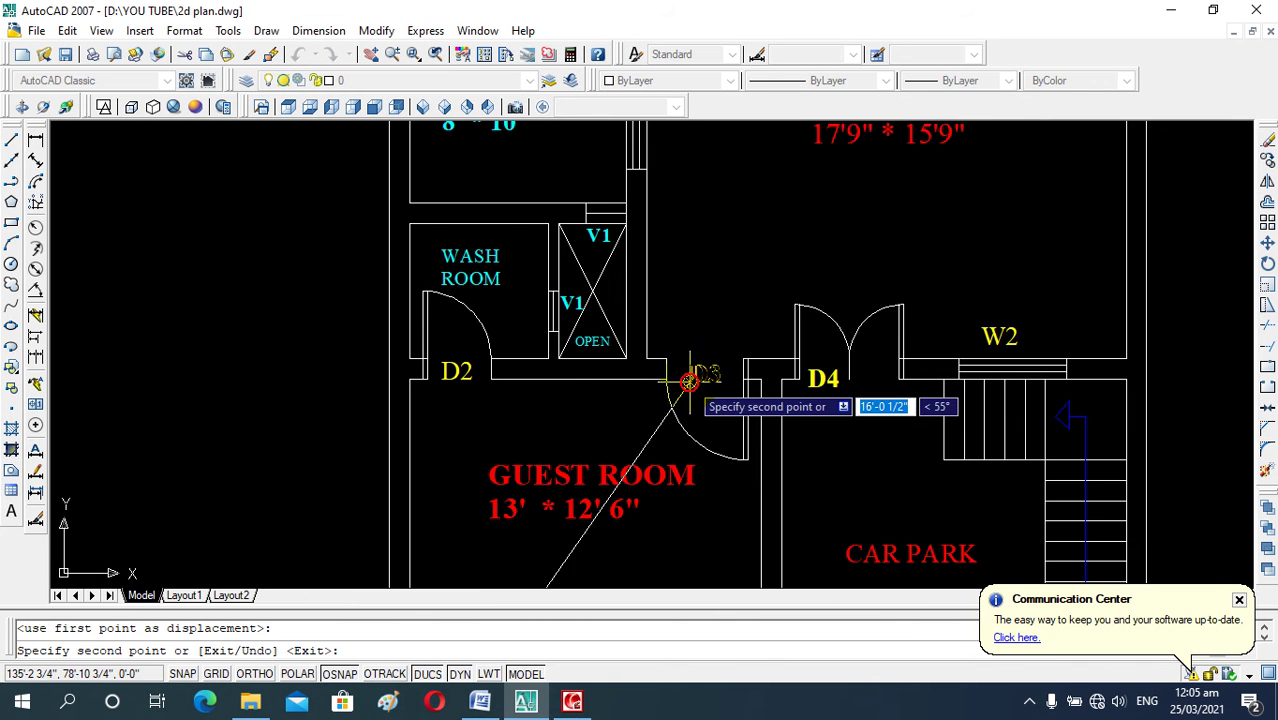
{"action": "key", "text": "Escape"}
{"action": "scroll", "coordinate": [685, 527], "scroll_direction": "down", "scroll_amount": 4}
{"action": "scroll", "coordinate": [688, 520], "scroll_direction": "down", "scroll_amount": 1}
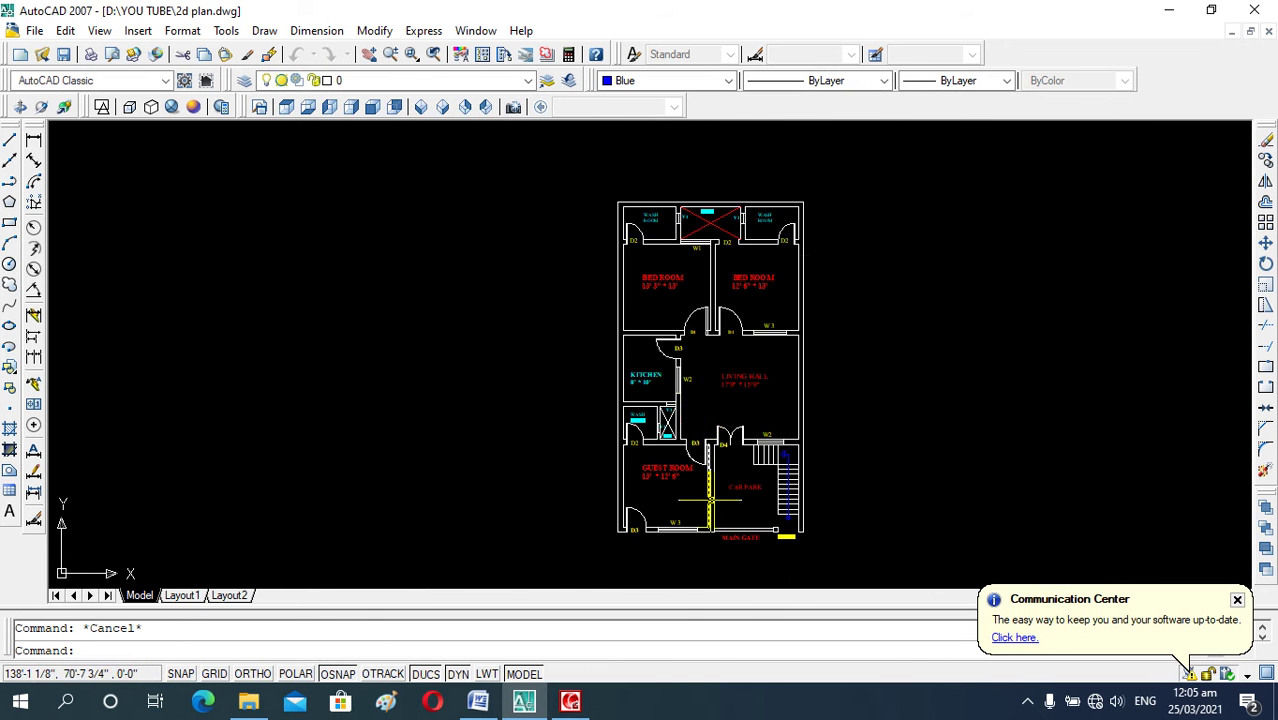
{"action": "scroll", "coordinate": [710, 498], "scroll_direction": "up", "scroll_amount": 3}
{"action": "scroll", "coordinate": [636, 443], "scroll_direction": "down", "scroll_amount": 2}
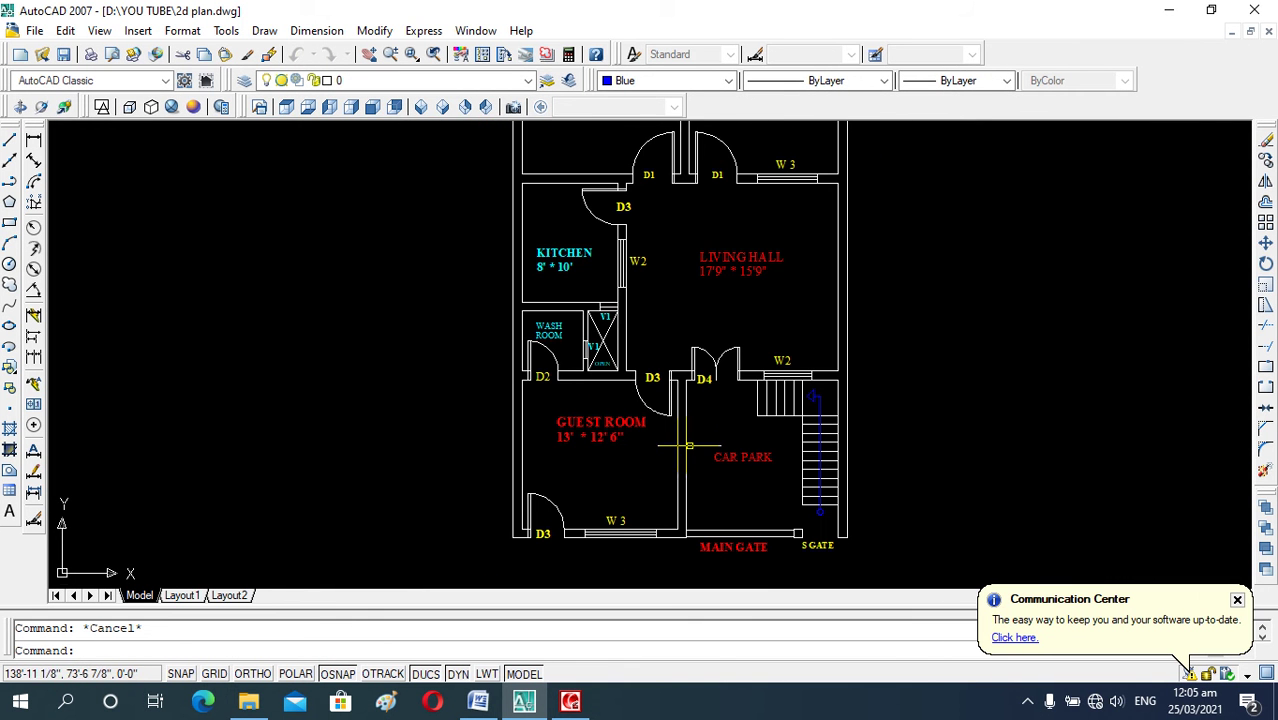
{"action": "scroll", "coordinate": [586, 378], "scroll_direction": "up", "scroll_amount": 5}
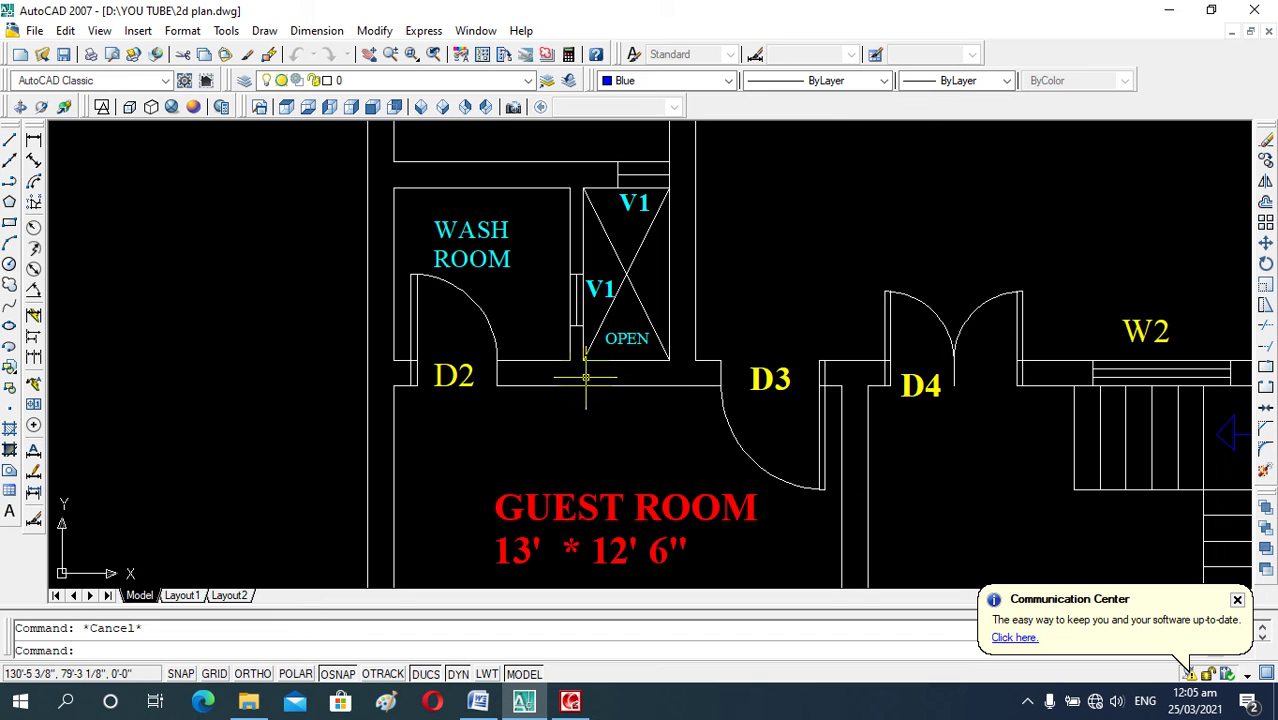
{"action": "scroll", "coordinate": [668, 385], "scroll_direction": "down", "scroll_amount": 4}
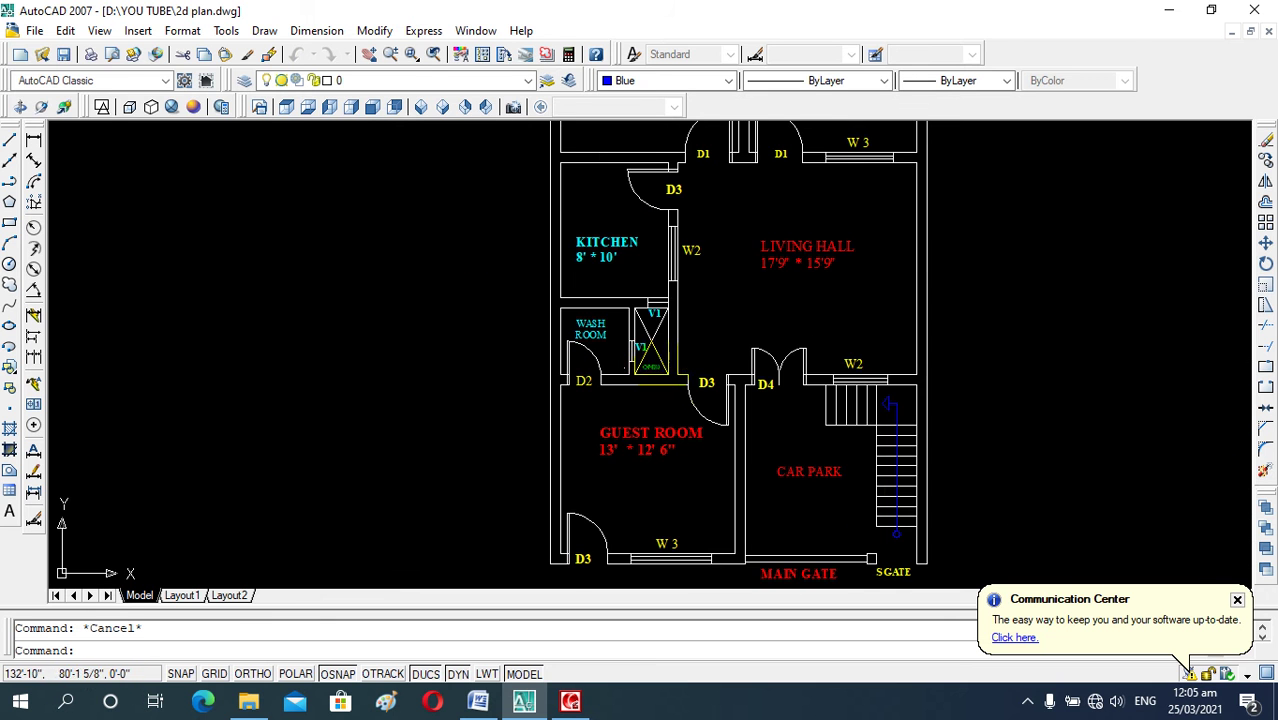
{"action": "scroll", "coordinate": [701, 367], "scroll_direction": "down", "scroll_amount": 6}
{"action": "scroll", "coordinate": [707, 291], "scroll_direction": "up", "scroll_amount": 4}
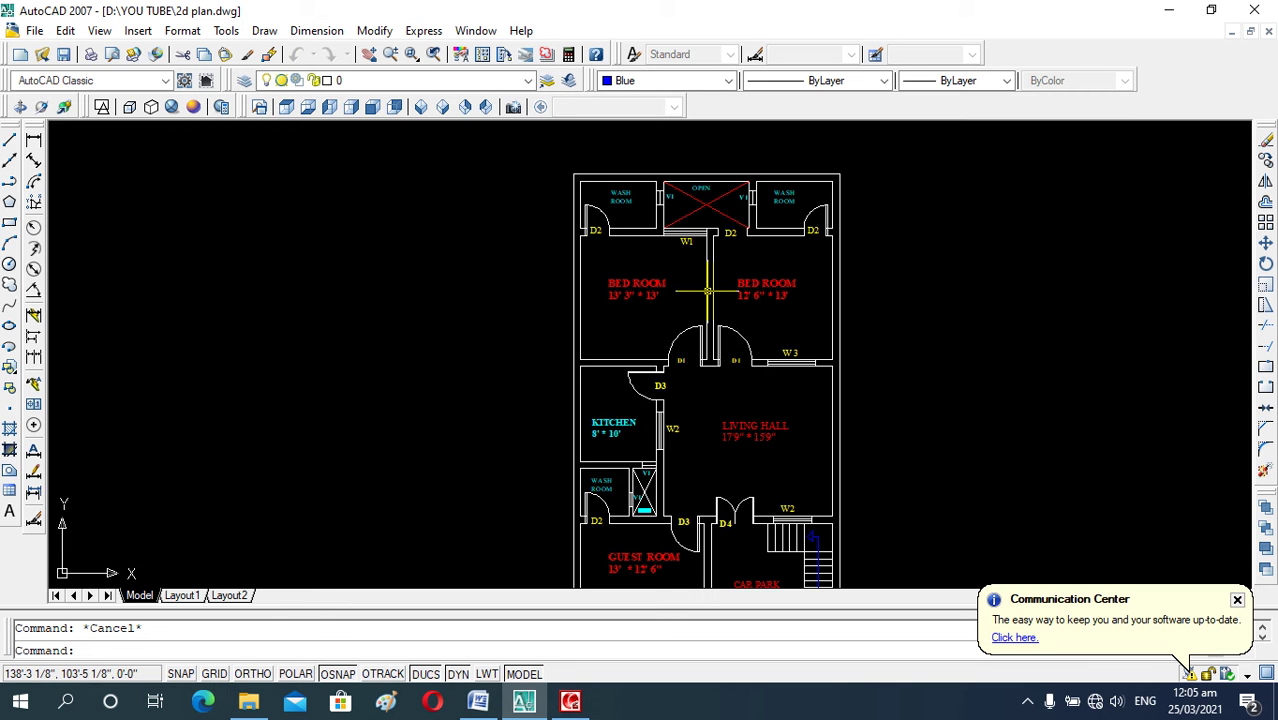
{"action": "scroll", "coordinate": [785, 500], "scroll_direction": "up", "scroll_amount": 2}
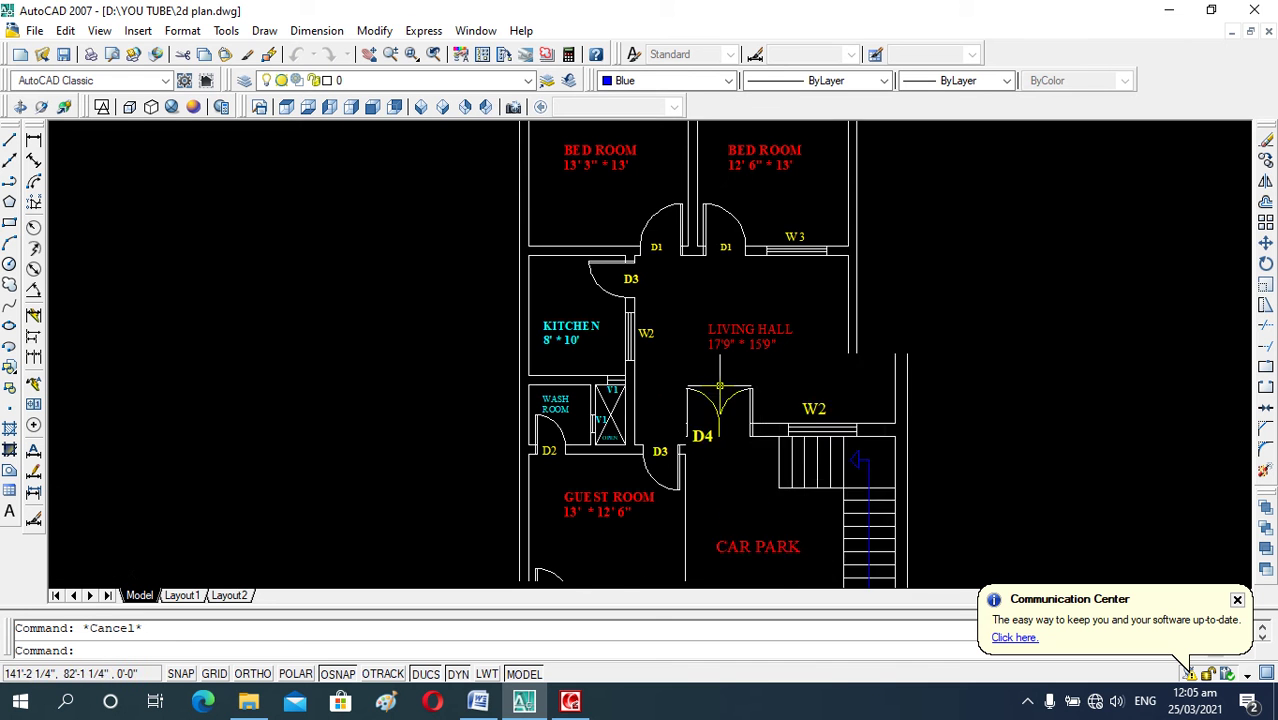
{"action": "middle_click_drag", "start_coordinate": [719, 563], "coordinate": [719, 453]}
{"action": "scroll", "coordinate": [718, 453], "scroll_direction": "up", "scroll_amount": 1}
{"action": "scroll", "coordinate": [718, 453], "scroll_direction": "down", "scroll_amount": 3}
{"action": "scroll", "coordinate": [660, 500], "scroll_direction": "down", "scroll_amount": 1}
{"action": "scroll", "coordinate": [669, 309], "scroll_direction": "up", "scroll_amount": 3}
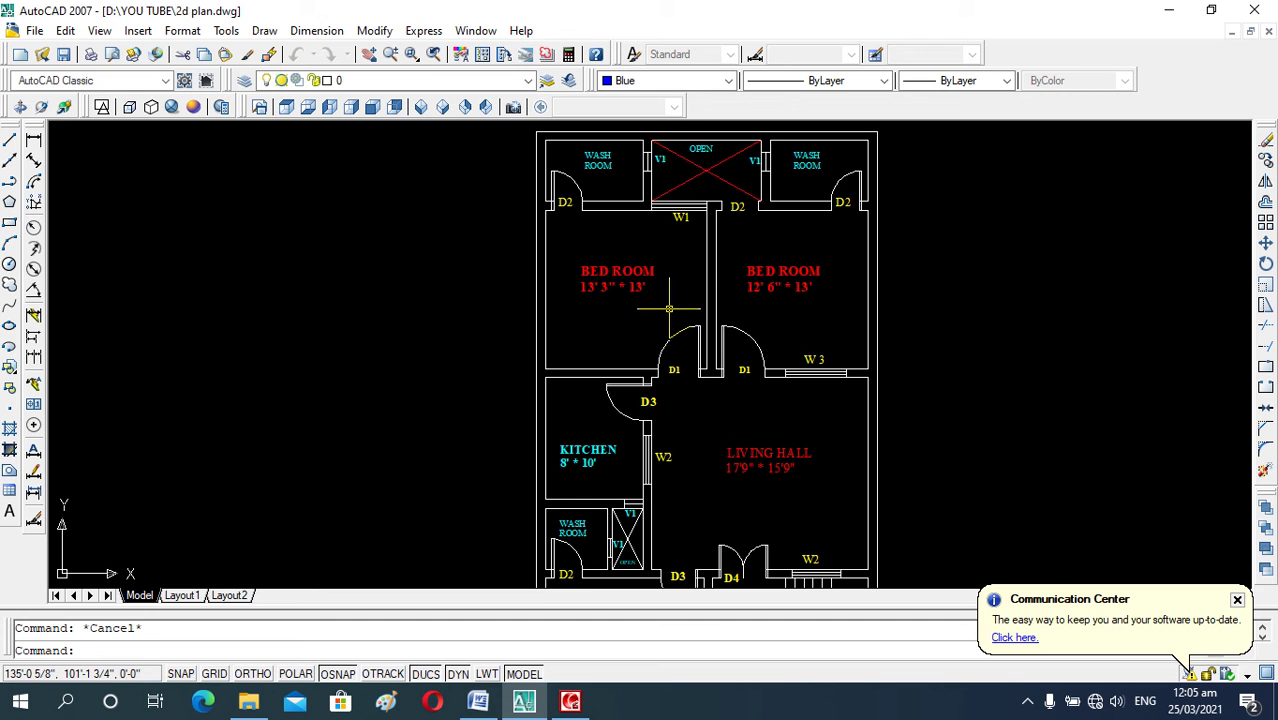
{"action": "type", "text": "D"}
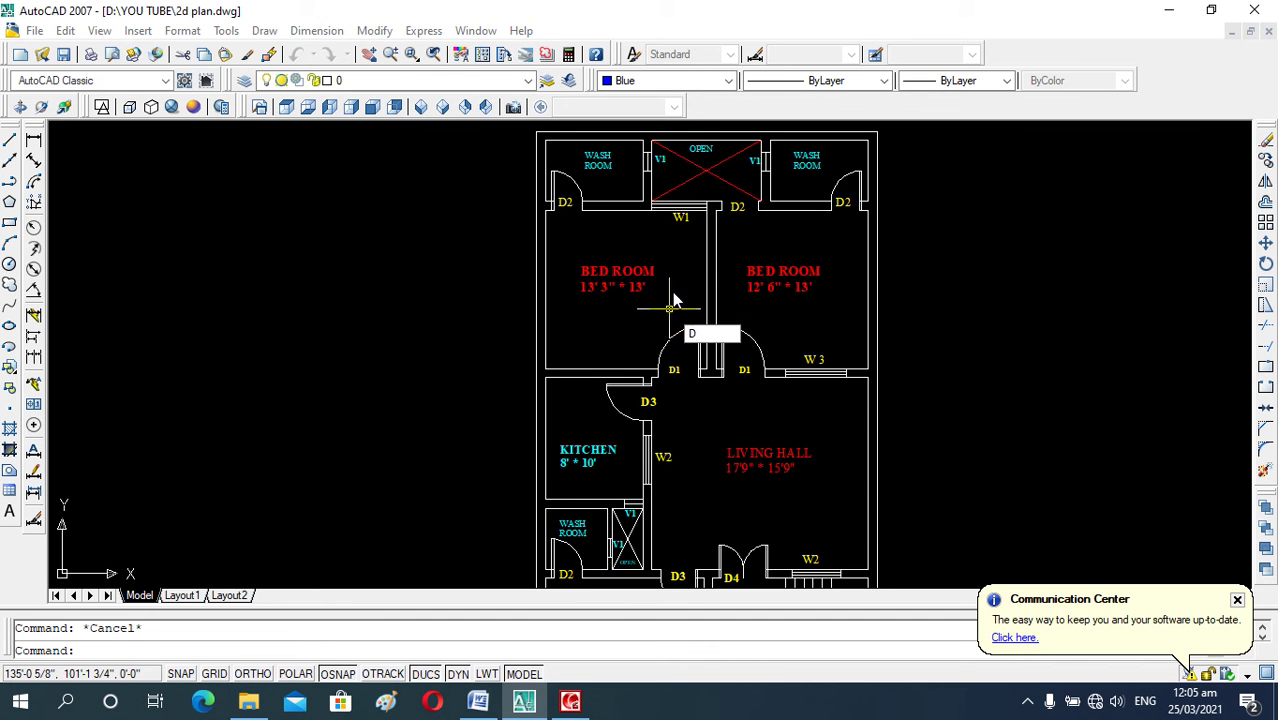
- Create a new dimension style named Copy of ISO-25, based on ISO-25
{"action": "key", "text": "Return"}
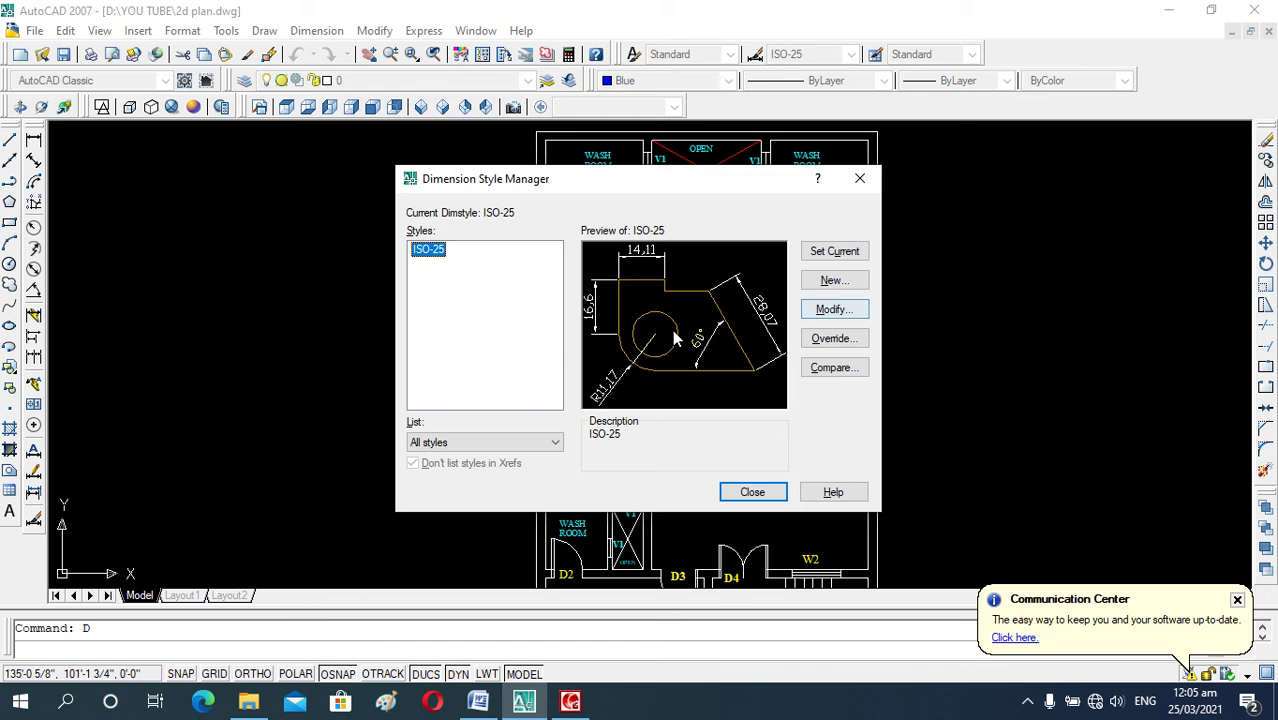
{"action": "left_click", "coordinate": [835, 285]}
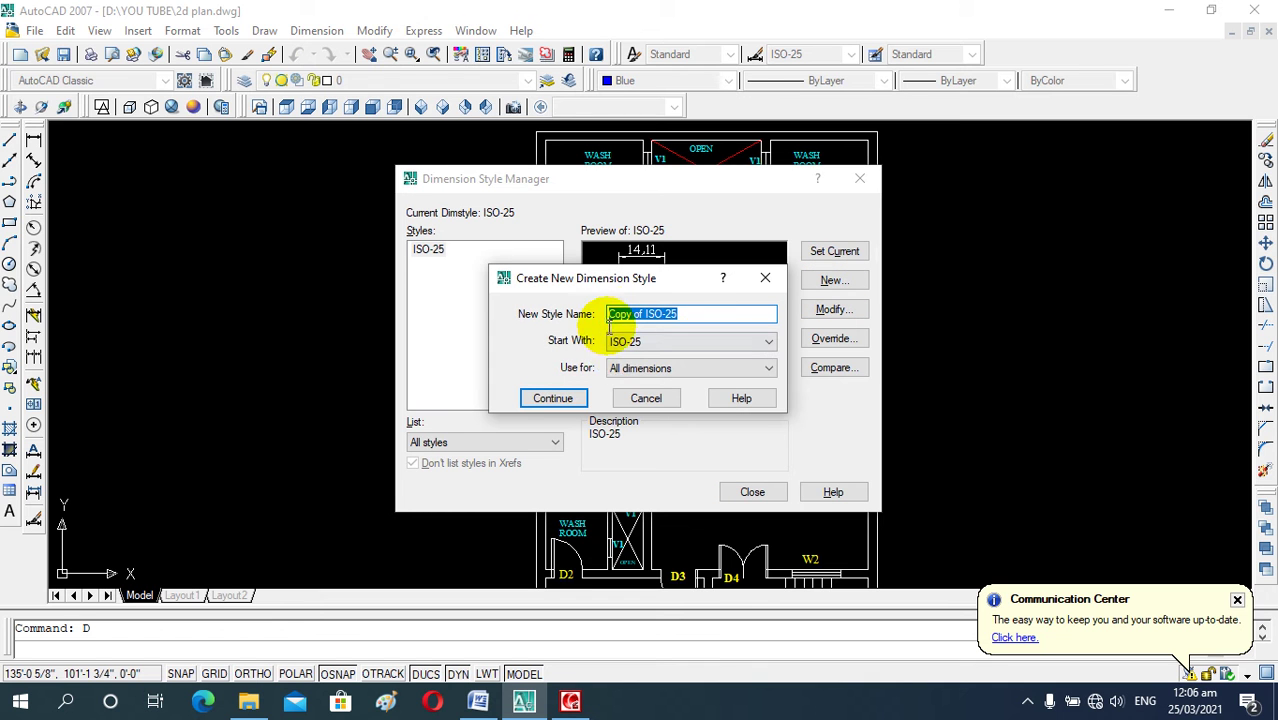
{"action": "left_click", "coordinate": [570, 399]}
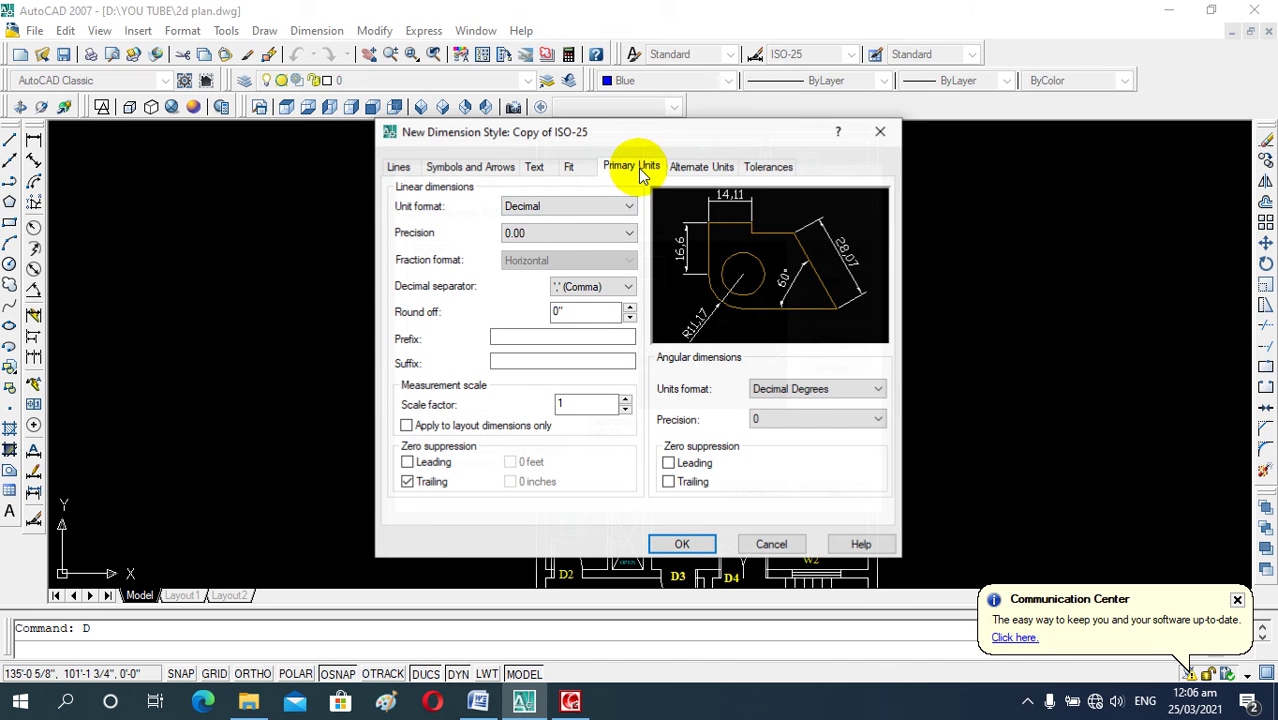
- Set the style's primary unit format to Architectural with 0'-0 1/8" precision
{"action": "left_click", "coordinate": [699, 166]}
{"action": "left_click", "coordinate": [650, 167]}
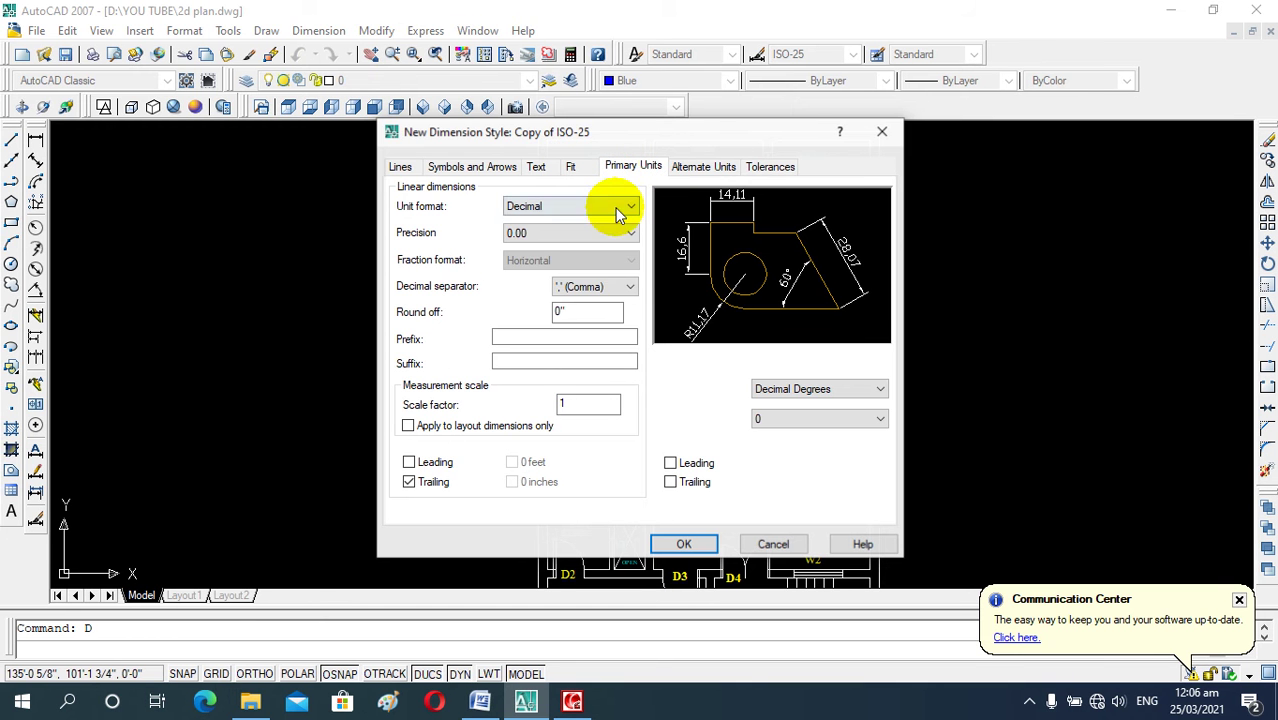
{"action": "left_click", "coordinate": [617, 207]}
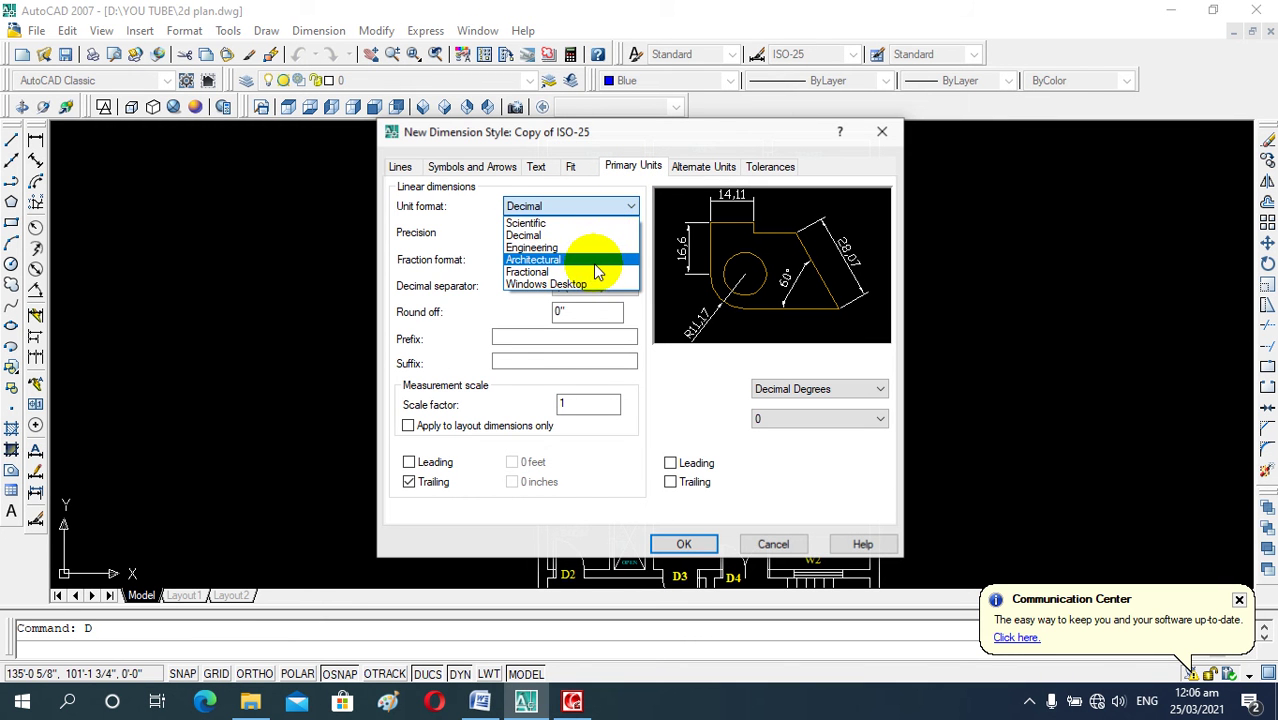
{"action": "left_click", "coordinate": [548, 261]}
{"action": "left_click", "coordinate": [575, 233]}
{"action": "left_click", "coordinate": [560, 274]}
{"action": "left_click", "coordinate": [565, 260]}
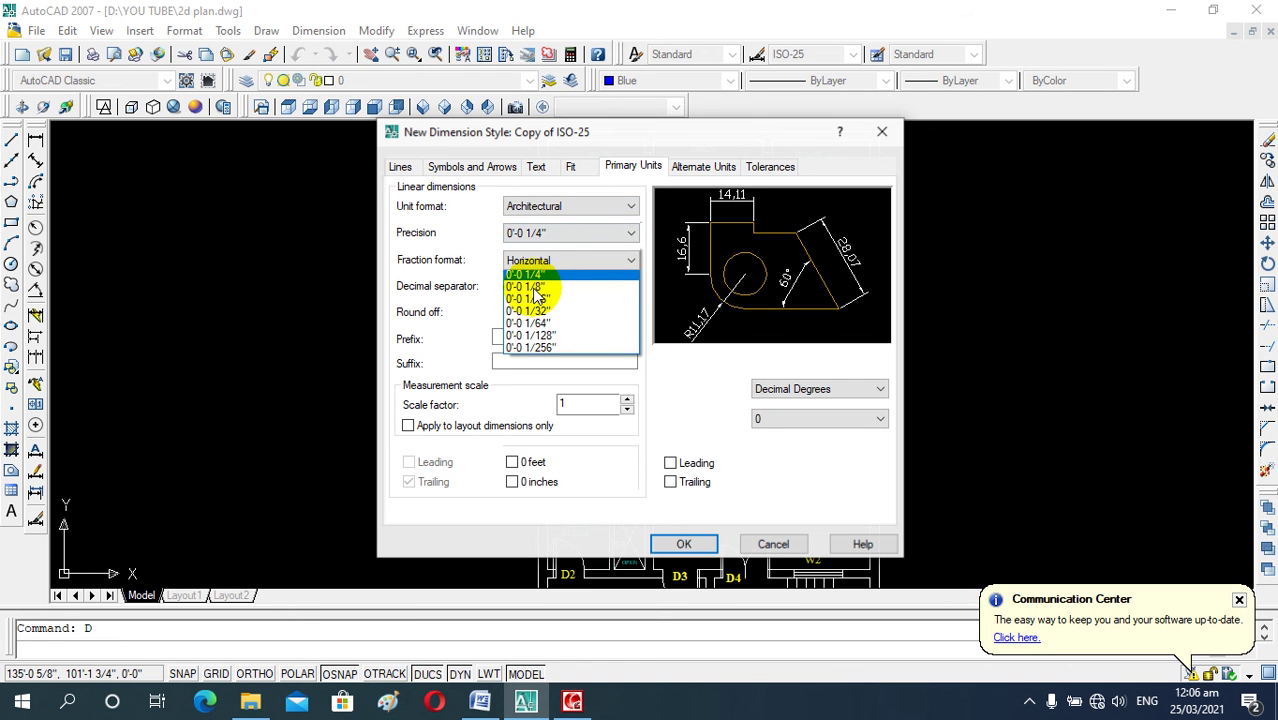
{"action": "left_click", "coordinate": [570, 243]}
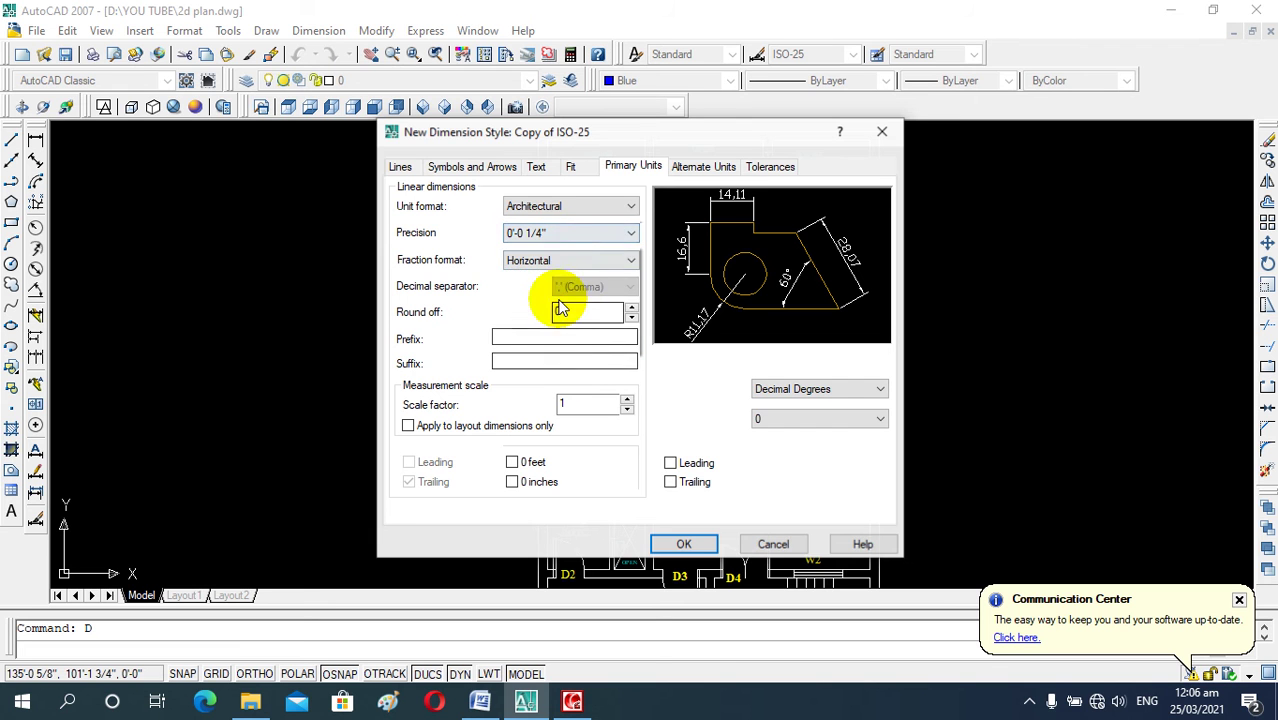
{"action": "left_click", "coordinate": [572, 232]}
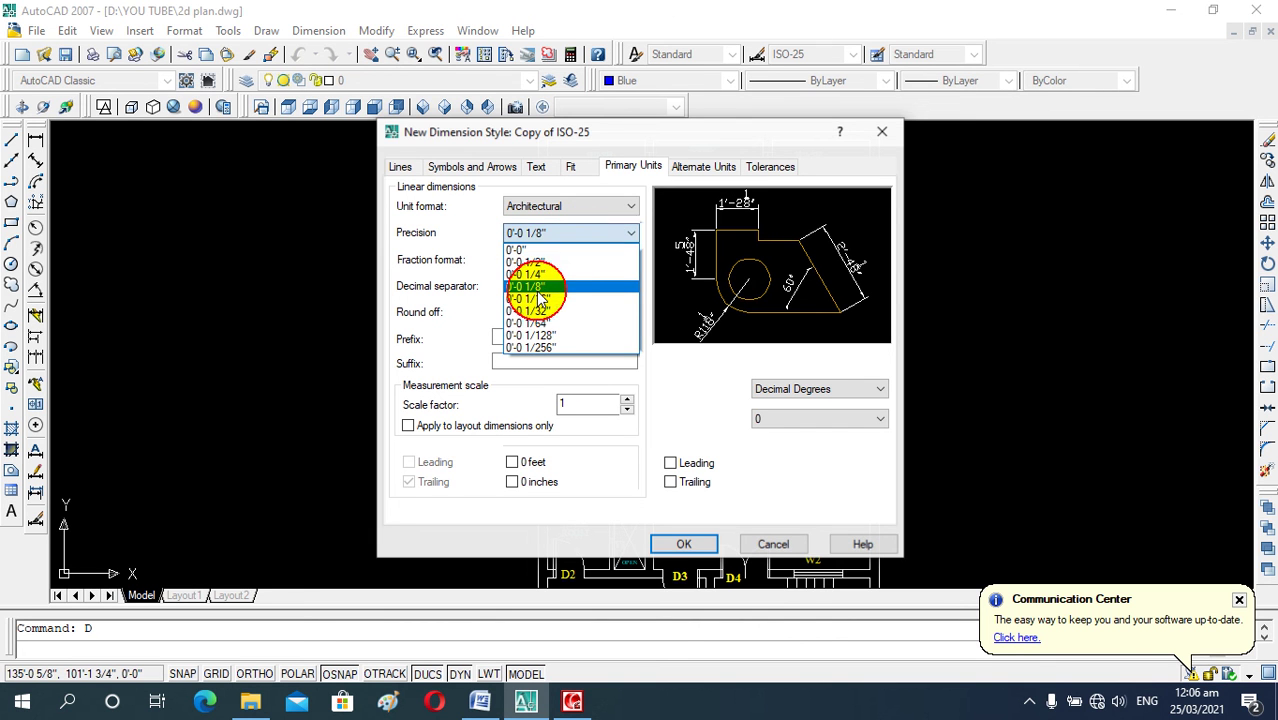
{"action": "left_click", "coordinate": [631, 234]}
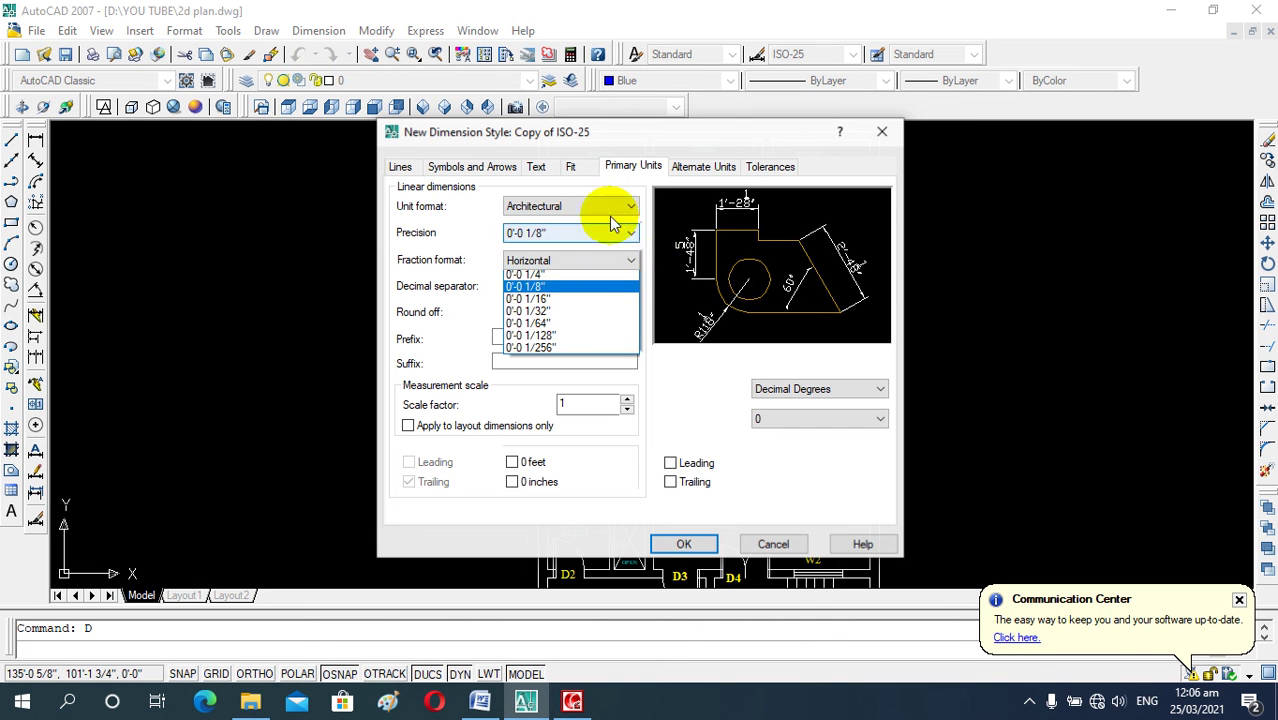
- Set the dimension text height to 9" and change the arrow size to 2"
{"action": "left_click", "coordinate": [570, 166]}
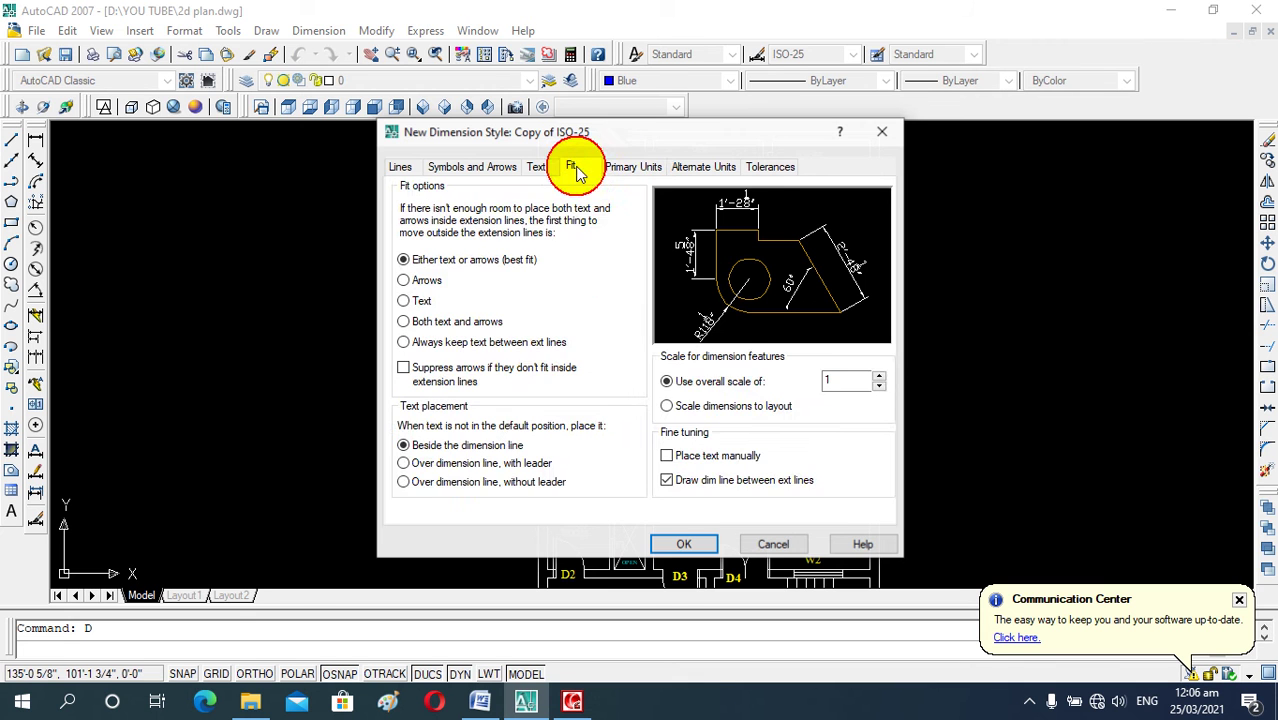
{"action": "left_click", "coordinate": [620, 167]}
{"action": "left_click", "coordinate": [538, 166]}
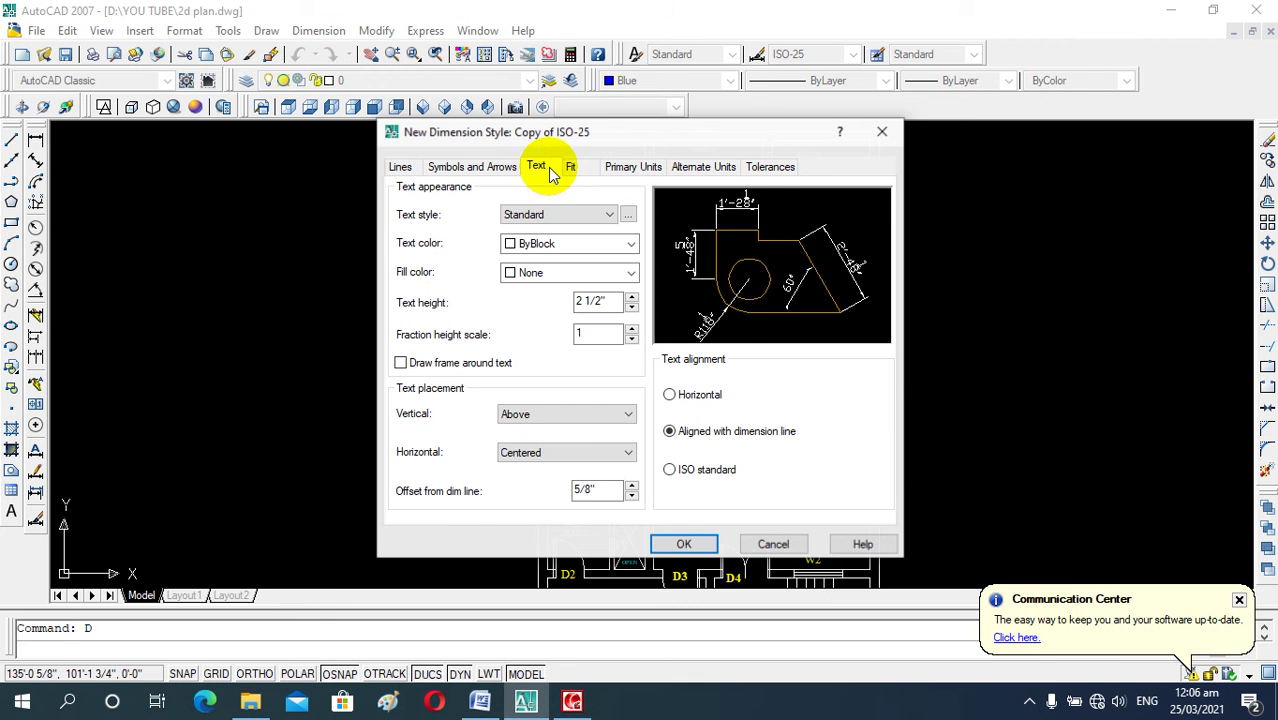
{"action": "left_click", "coordinate": [604, 335]}
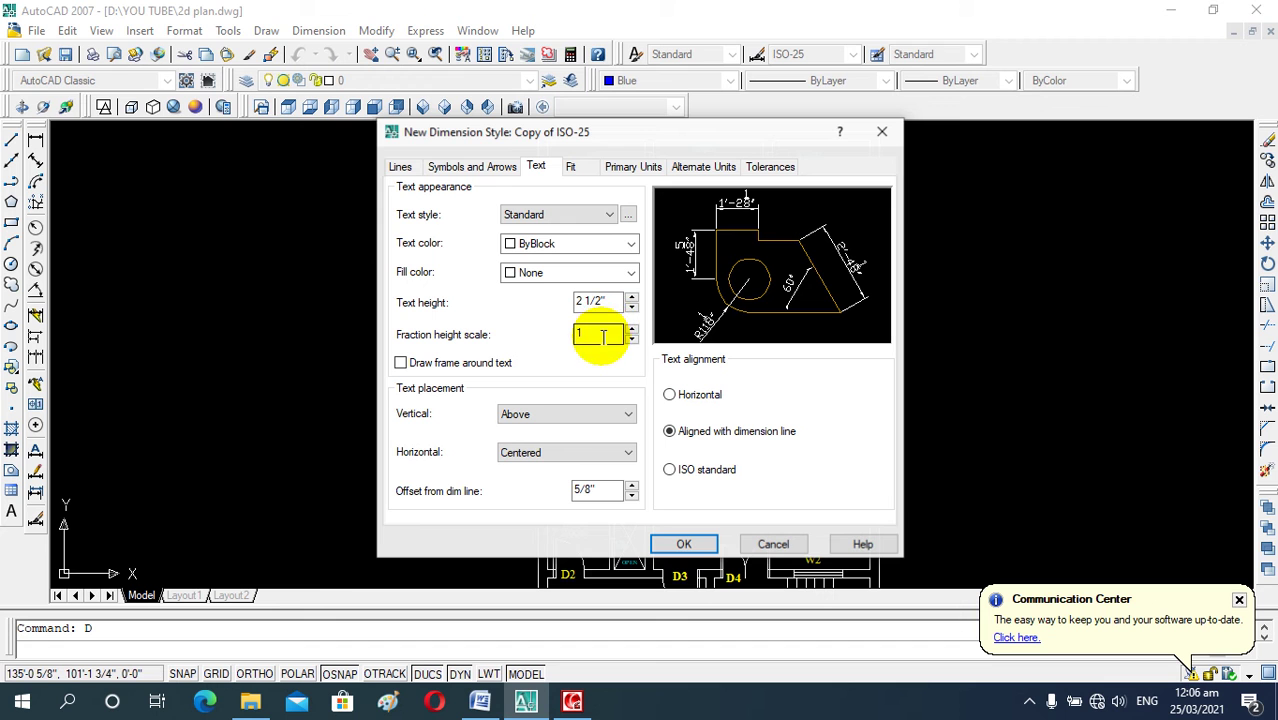
{"action": "left_click_drag", "start_coordinate": [606, 301], "coordinate": [563, 311]}
{"action": "left_click", "coordinate": [614, 303]}
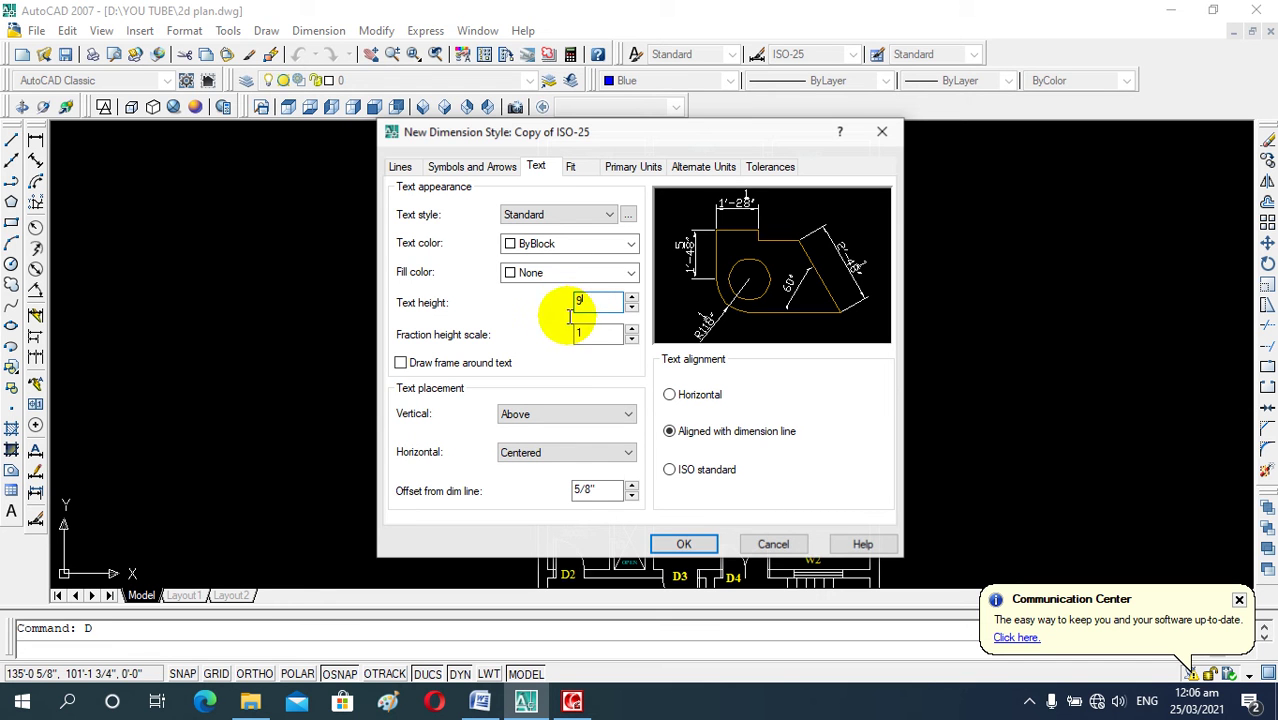
{"action": "left_click", "coordinate": [590, 334]}
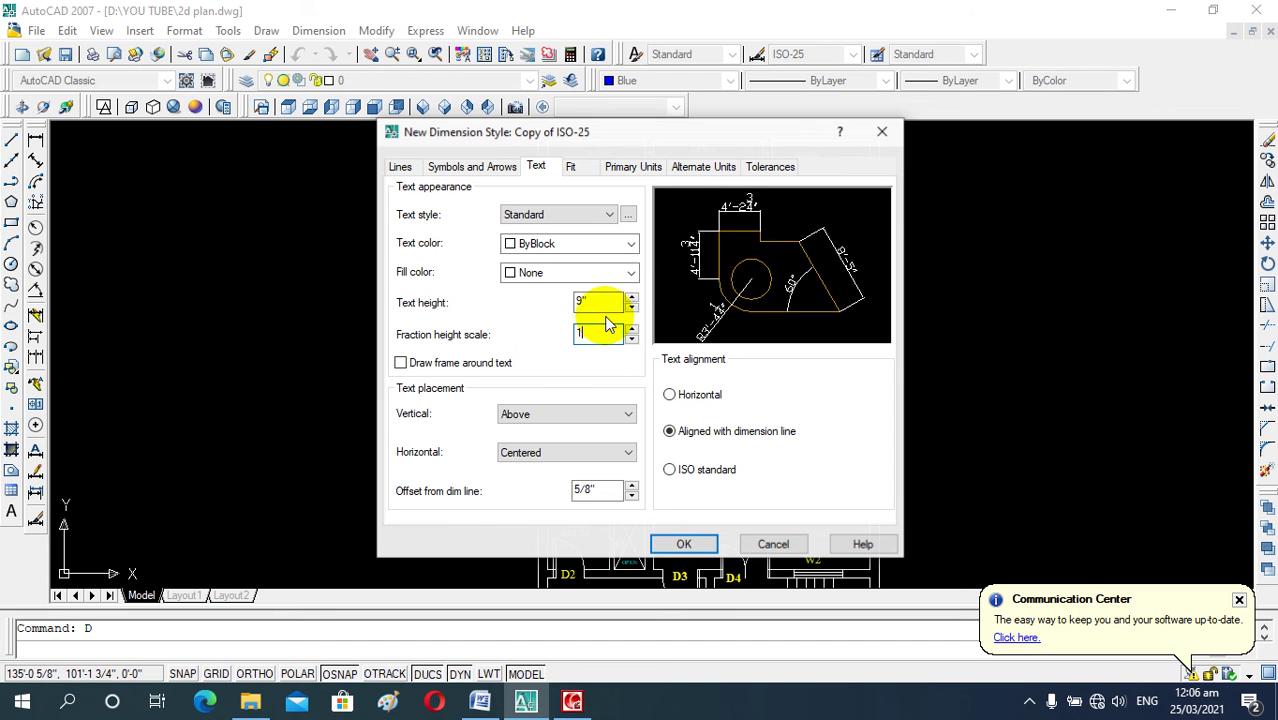
{"action": "left_click", "coordinate": [495, 167]}
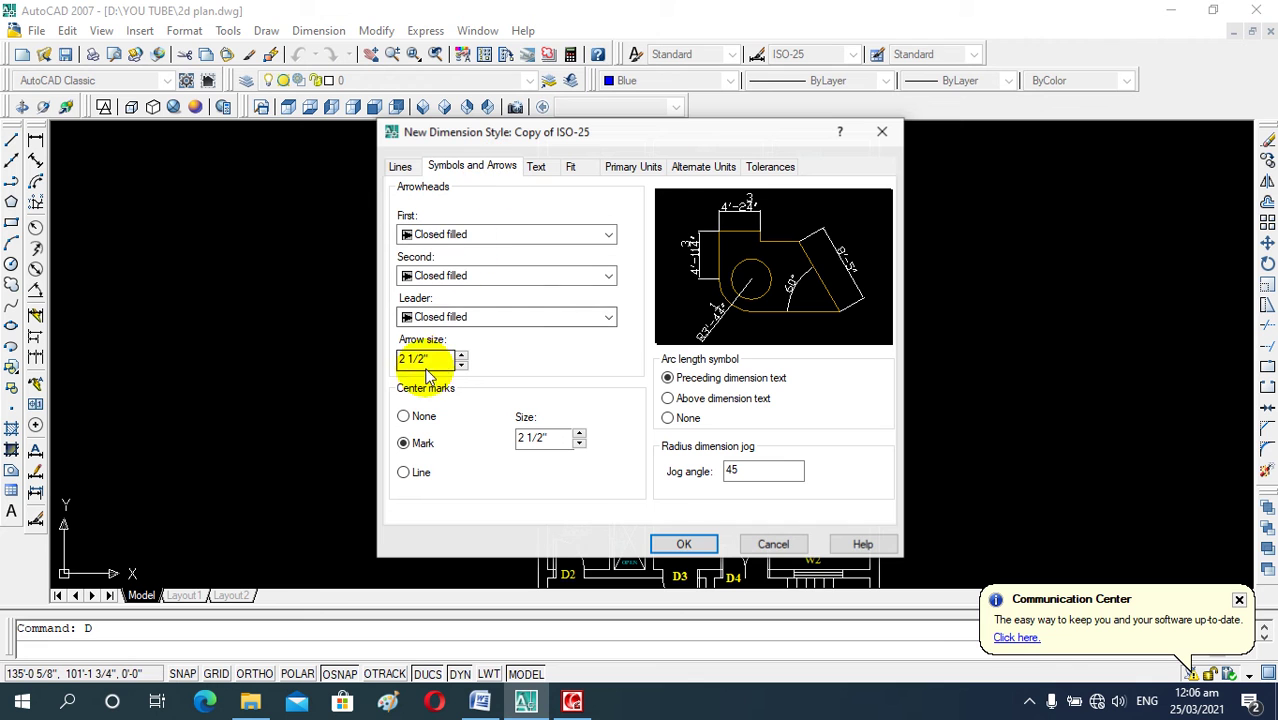
{"action": "left_click_drag", "start_coordinate": [438, 357], "coordinate": [379, 357]}
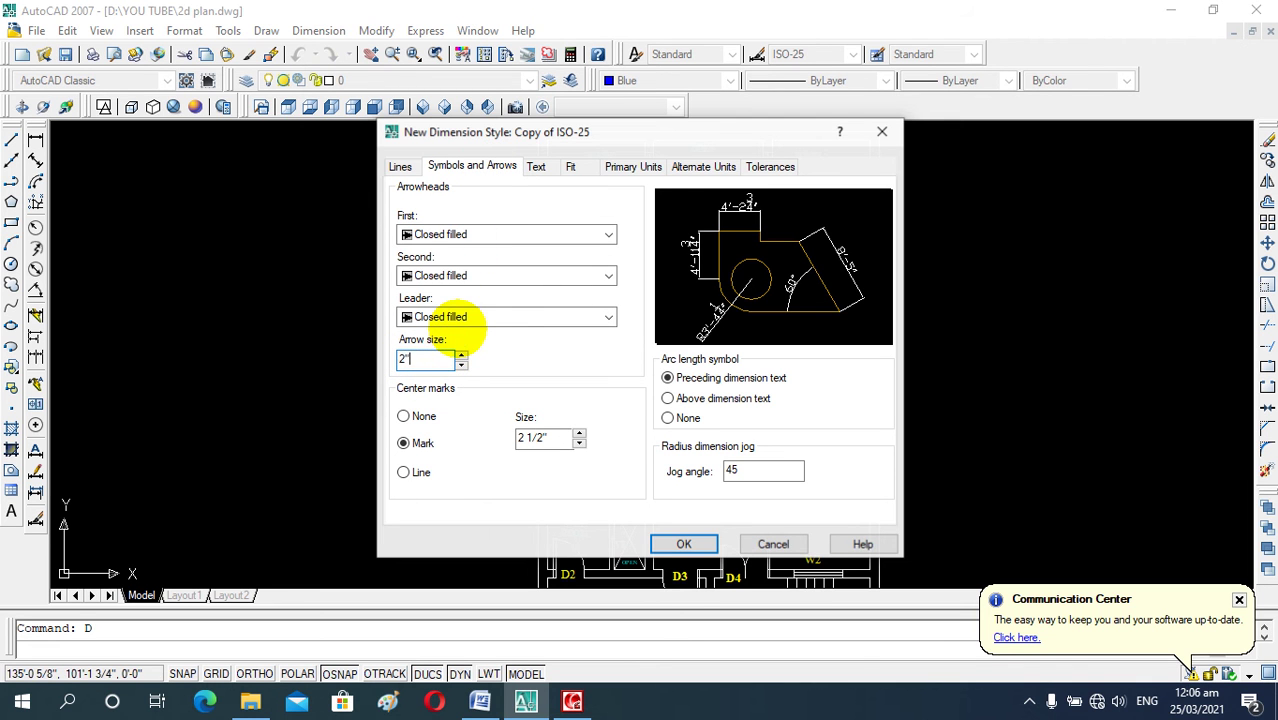
- Set the dimension line colour to Green and the text colour to Magenta
{"action": "left_click", "coordinate": [402, 167]}
{"action": "left_click", "coordinate": [560, 207]}
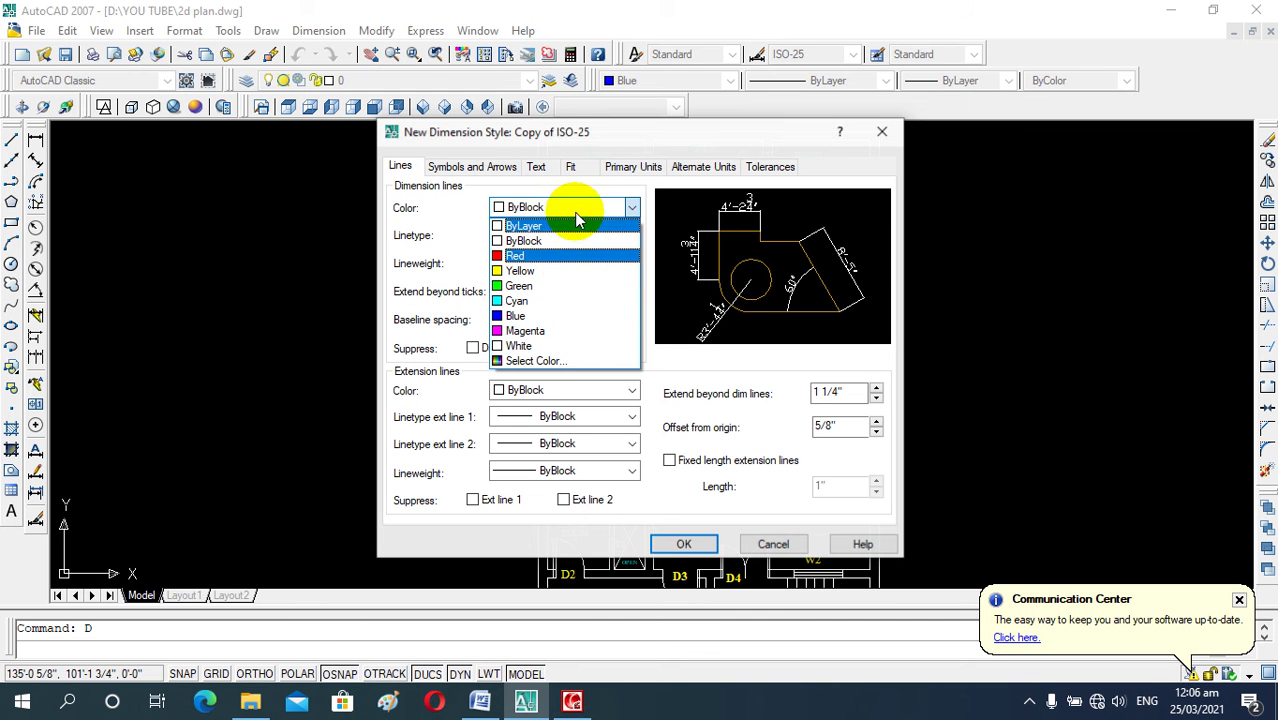
{"action": "left_click", "coordinate": [555, 290]}
{"action": "left_click", "coordinate": [535, 168]}
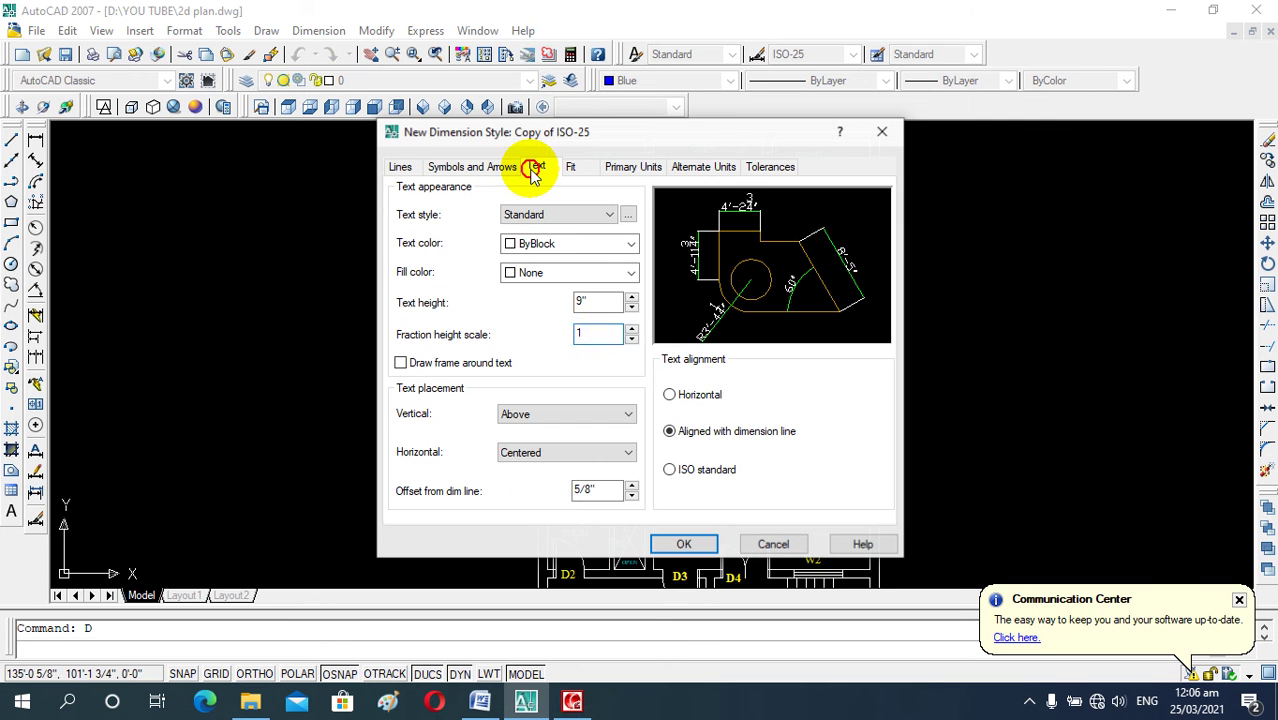
{"action": "left_click", "coordinate": [562, 244]}
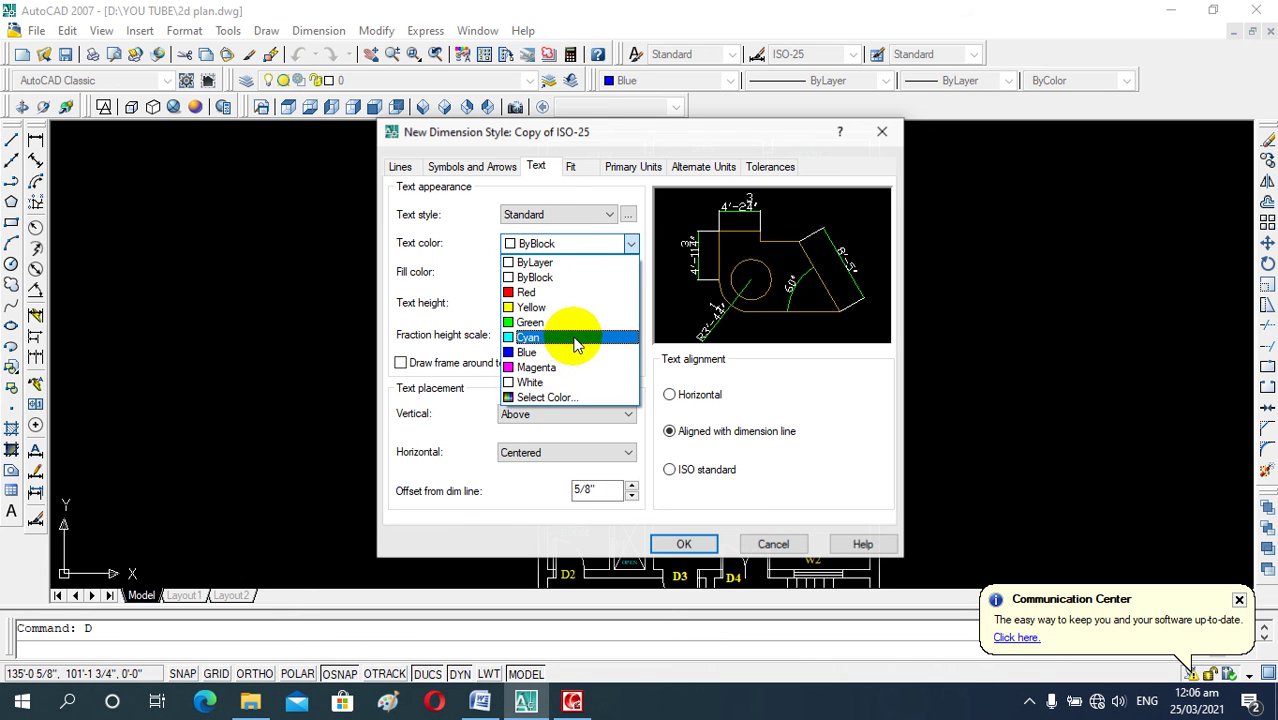
{"action": "left_click", "coordinate": [562, 367]}
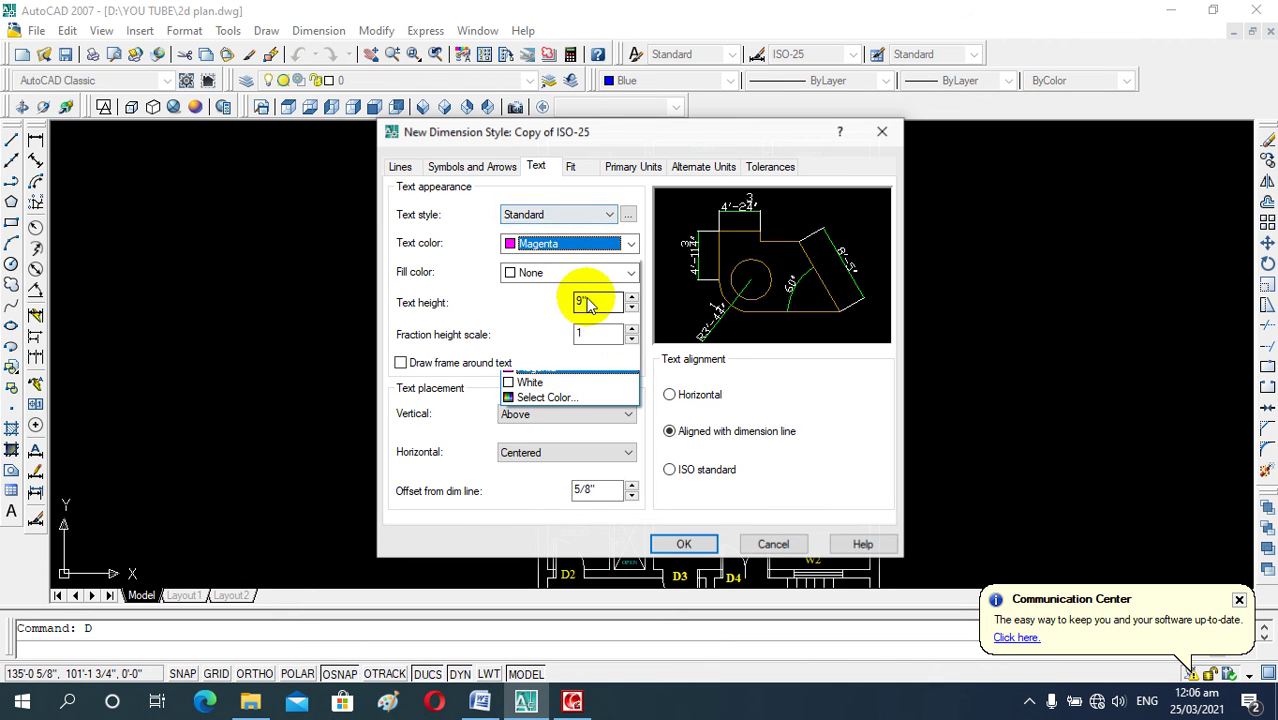
{"action": "left_click", "coordinate": [643, 168]}
- Review the new style's Alternate Units, Fit, Text, Arrows, Primary Units and Lines settings
{"action": "left_click", "coordinate": [690, 168]}
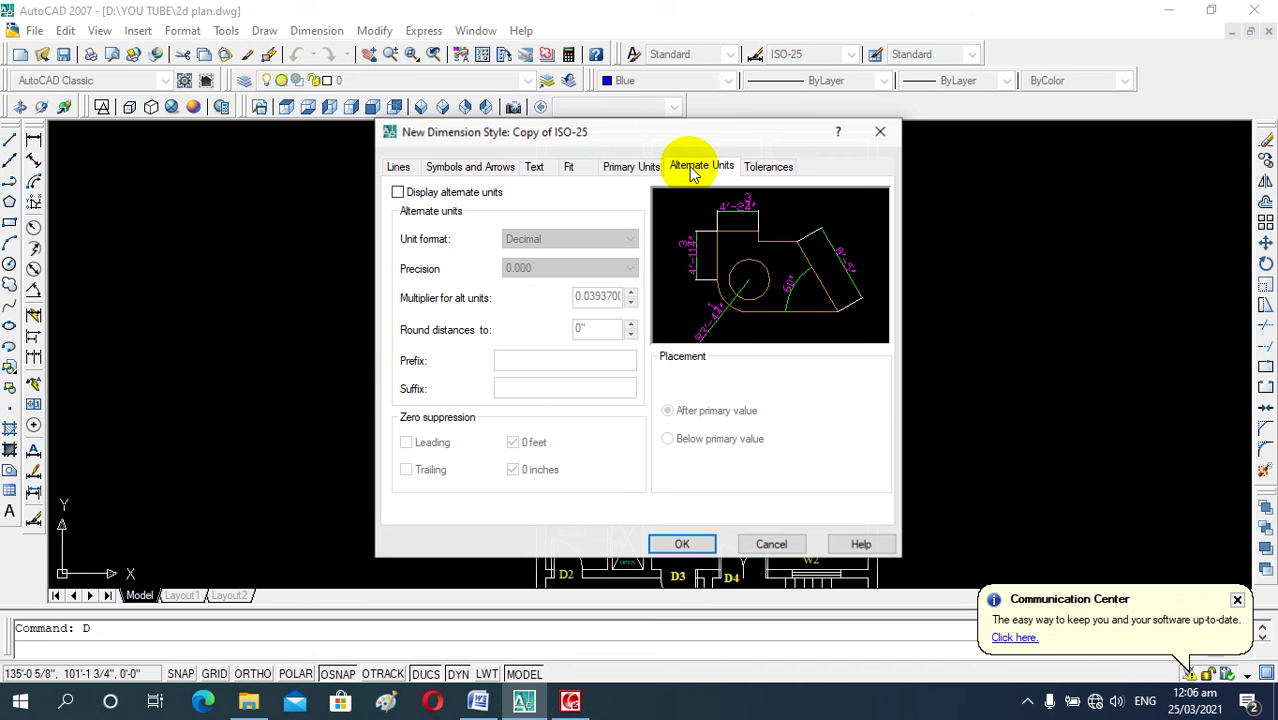
{"action": "left_click", "coordinate": [568, 167]}
{"action": "left_click", "coordinate": [536, 167]}
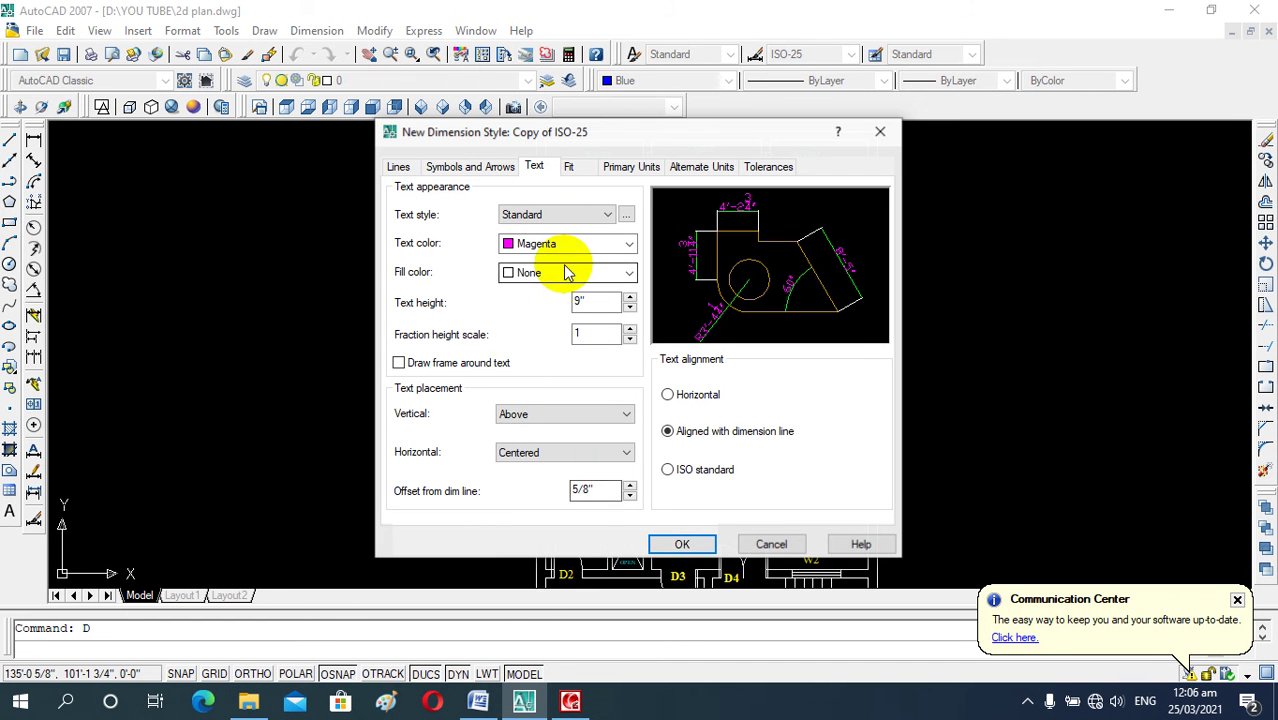
{"action": "left_click", "coordinate": [456, 168]}
{"action": "left_click", "coordinate": [540, 166]}
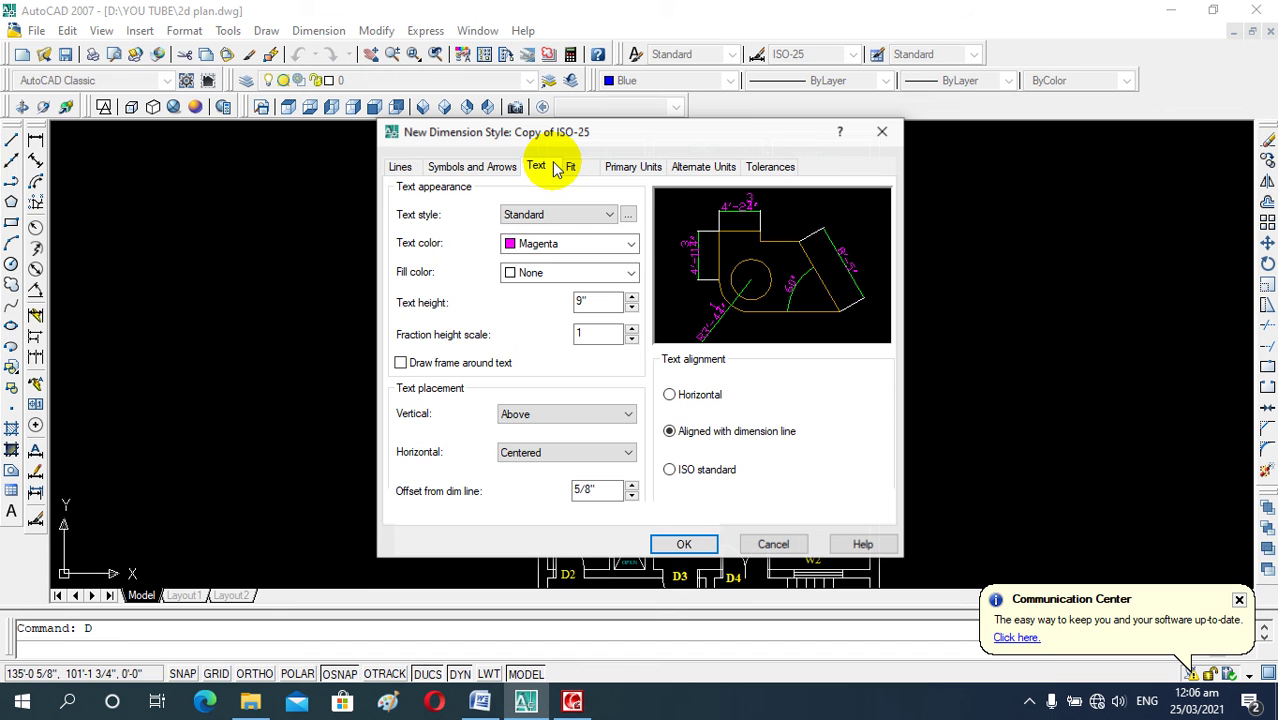
{"action": "left_click", "coordinate": [612, 166]}
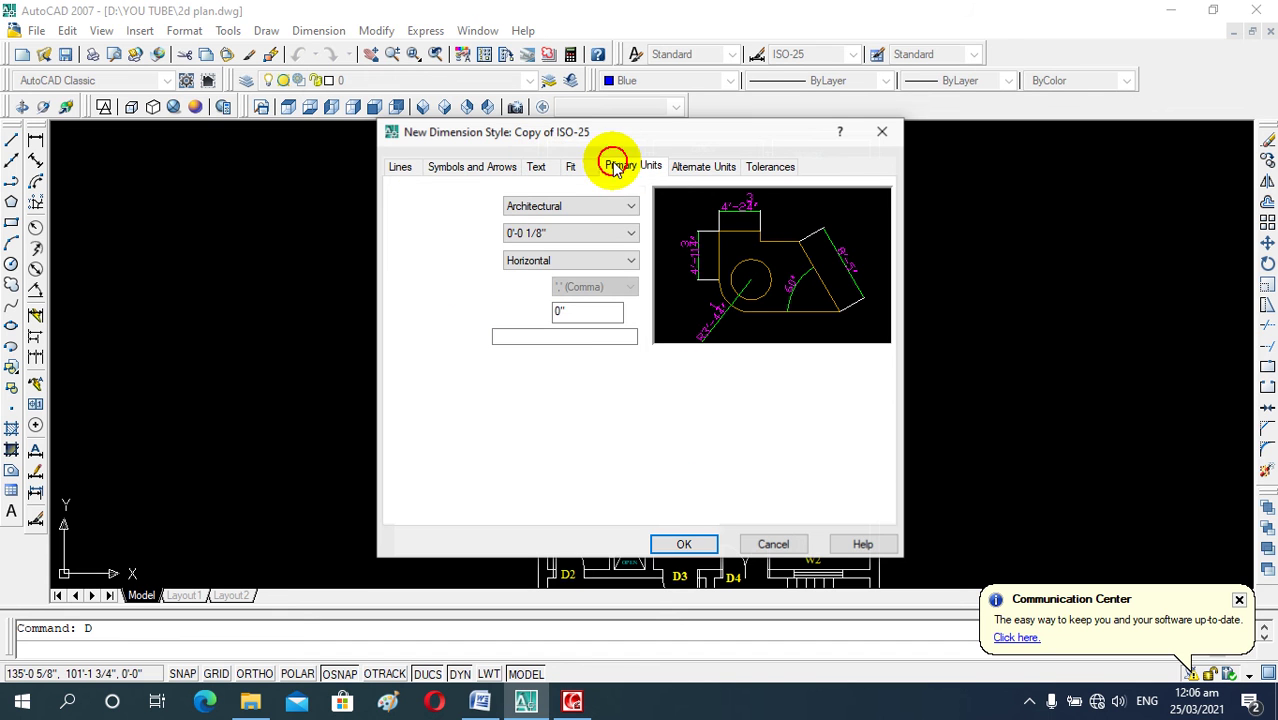
{"action": "left_click", "coordinate": [480, 170]}
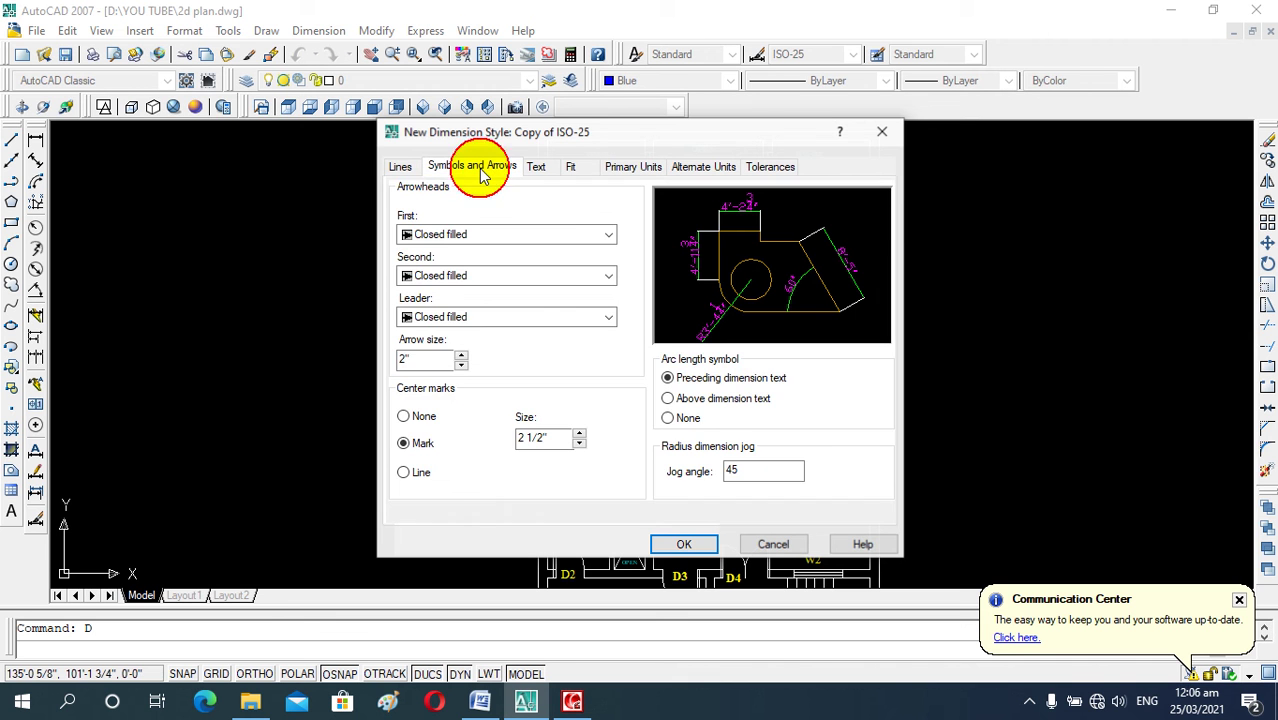
{"action": "left_click", "coordinate": [403, 170]}
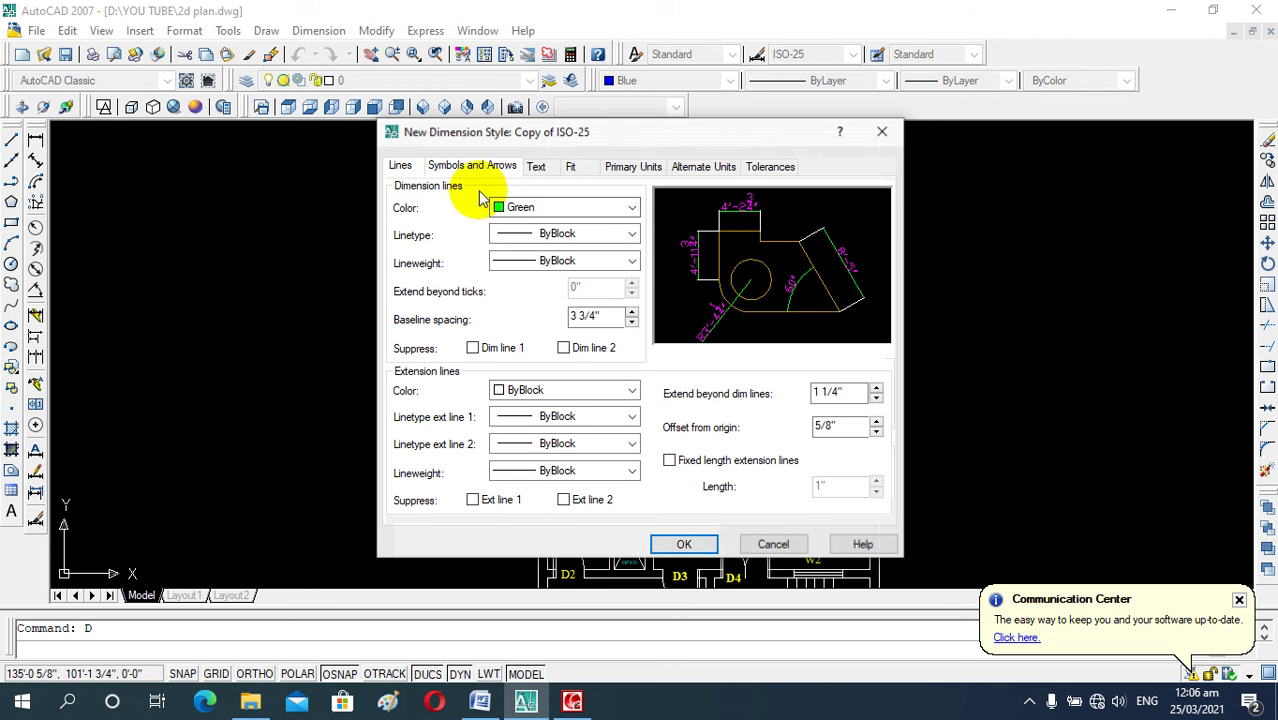
- Save the style, set Copy of ISO-25 current, and close the Style Manager
{"action": "left_click", "coordinate": [688, 543]}
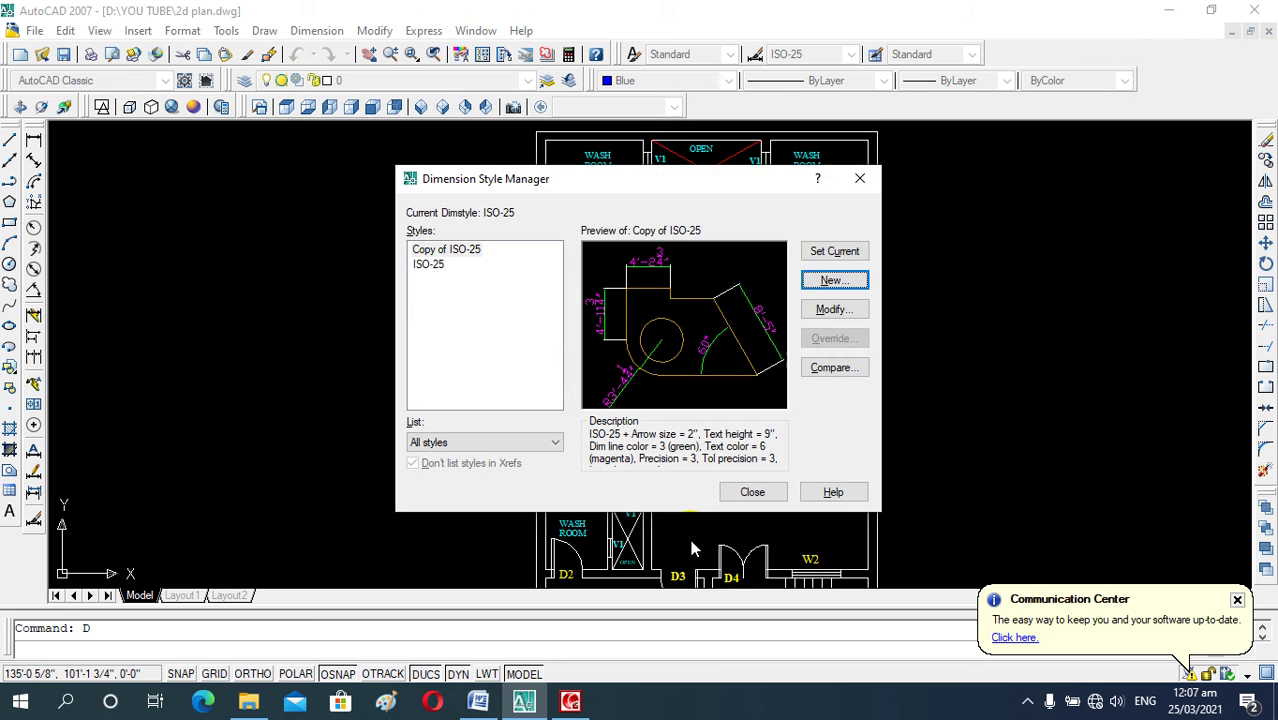
{"action": "left_click", "coordinate": [818, 252]}
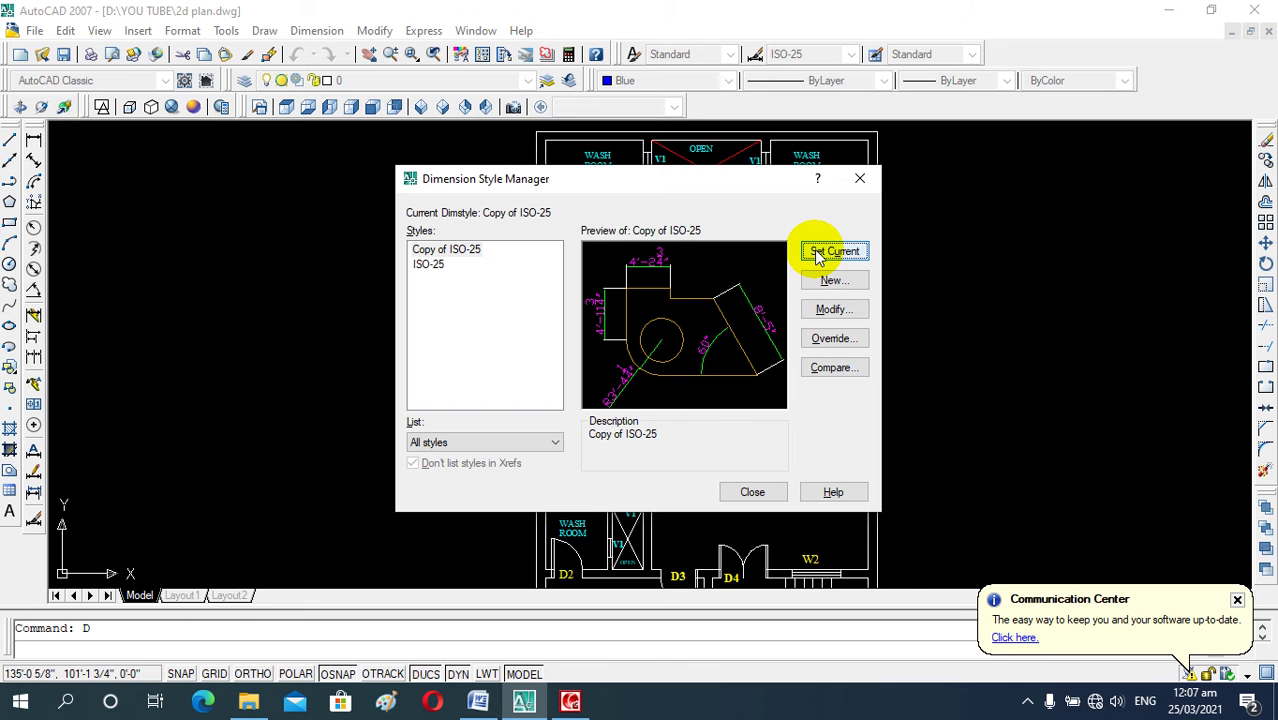
{"action": "left_click", "coordinate": [751, 491]}
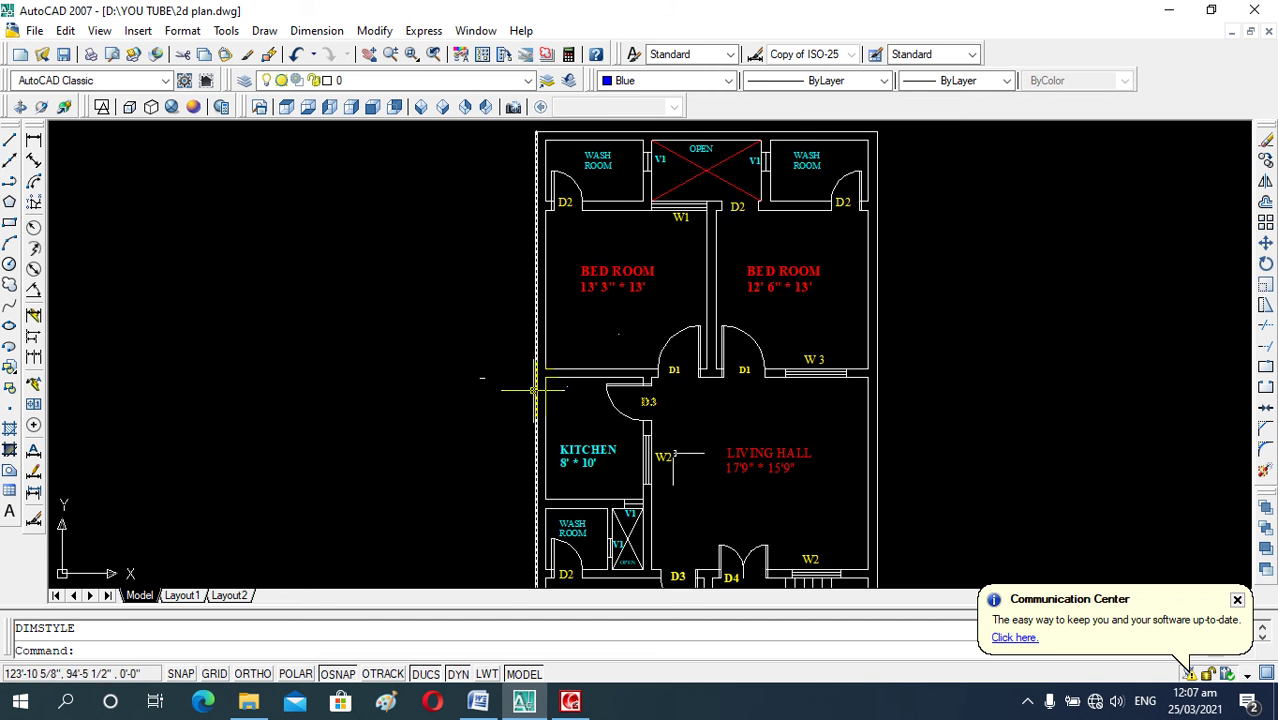
{"action": "scroll", "coordinate": [465, 360], "scroll_direction": "down", "scroll_amount": 2}
{"action": "scroll", "coordinate": [530, 320], "scroll_direction": "up", "scroll_amount": 1}
{"action": "scroll", "coordinate": [564, 282], "scroll_direction": "up", "scroll_amount": 3}
- Add linear dimensions: 5' inside the left wash room and 8' across the right one
{"action": "scroll", "coordinate": [564, 280], "scroll_direction": "down", "scroll_amount": 4}
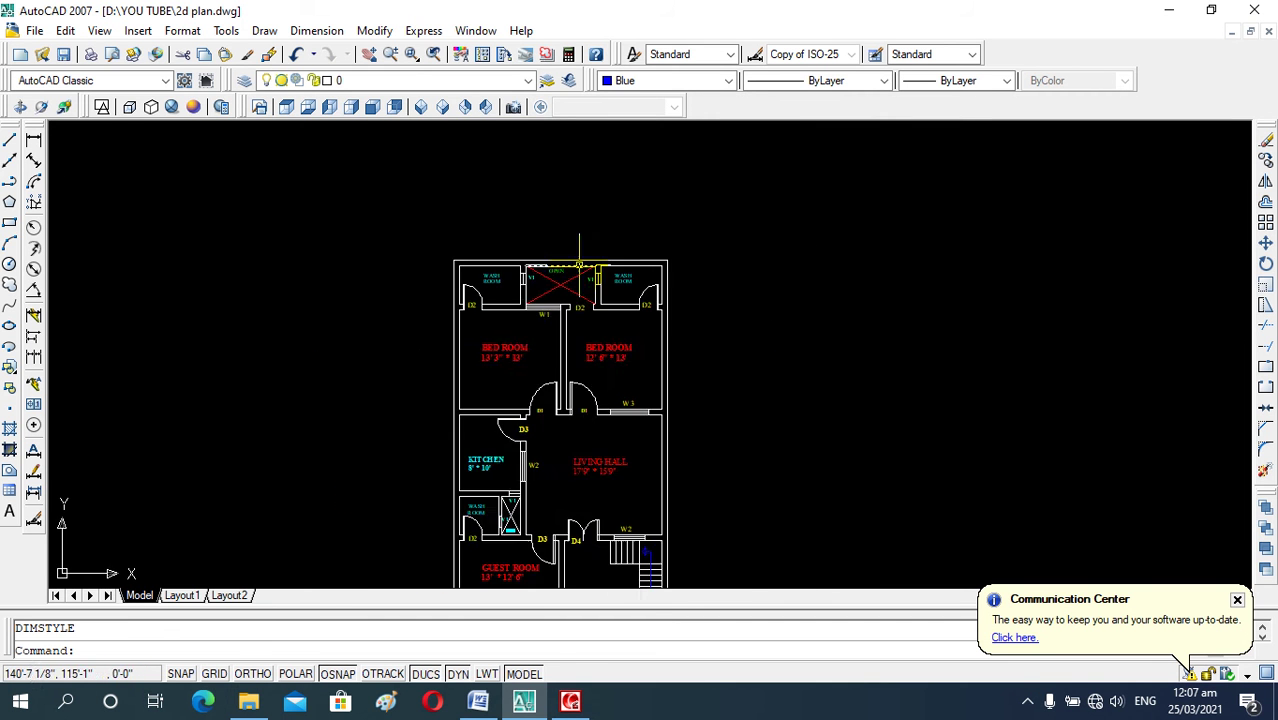
{"action": "scroll", "coordinate": [455, 340], "scroll_direction": "up", "scroll_amount": 3}
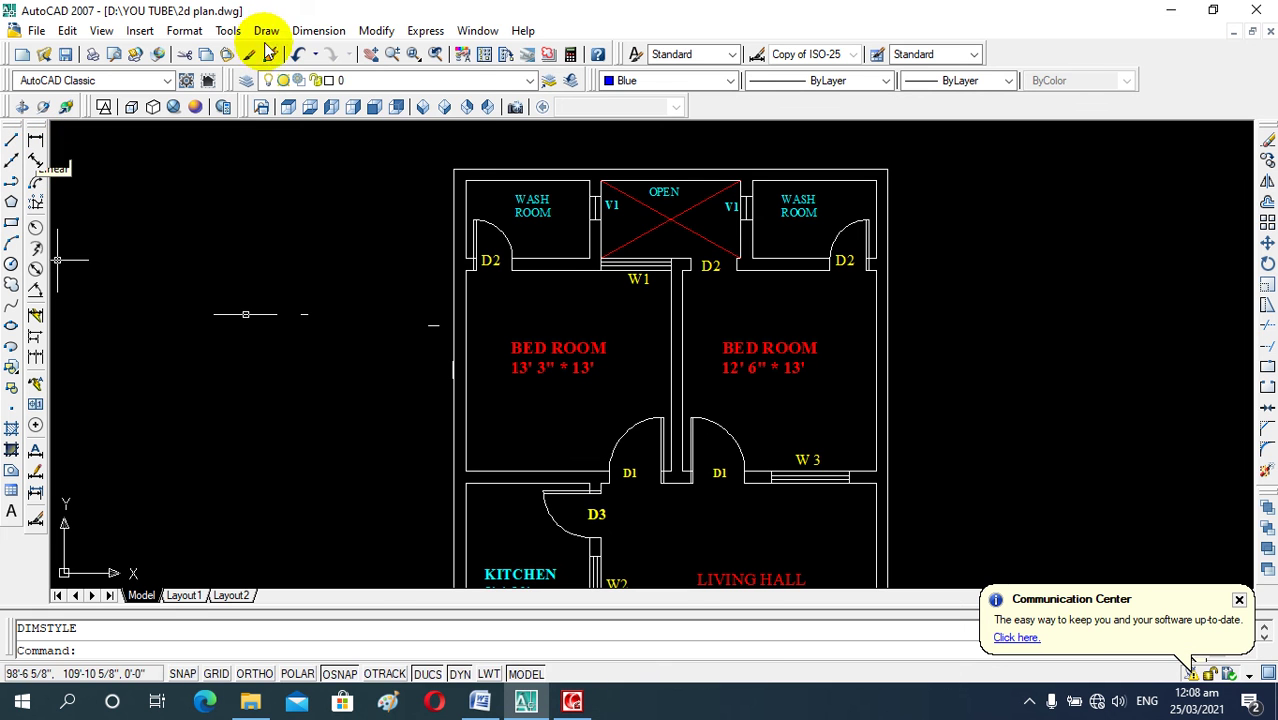
{"action": "left_click", "coordinate": [316, 31]}
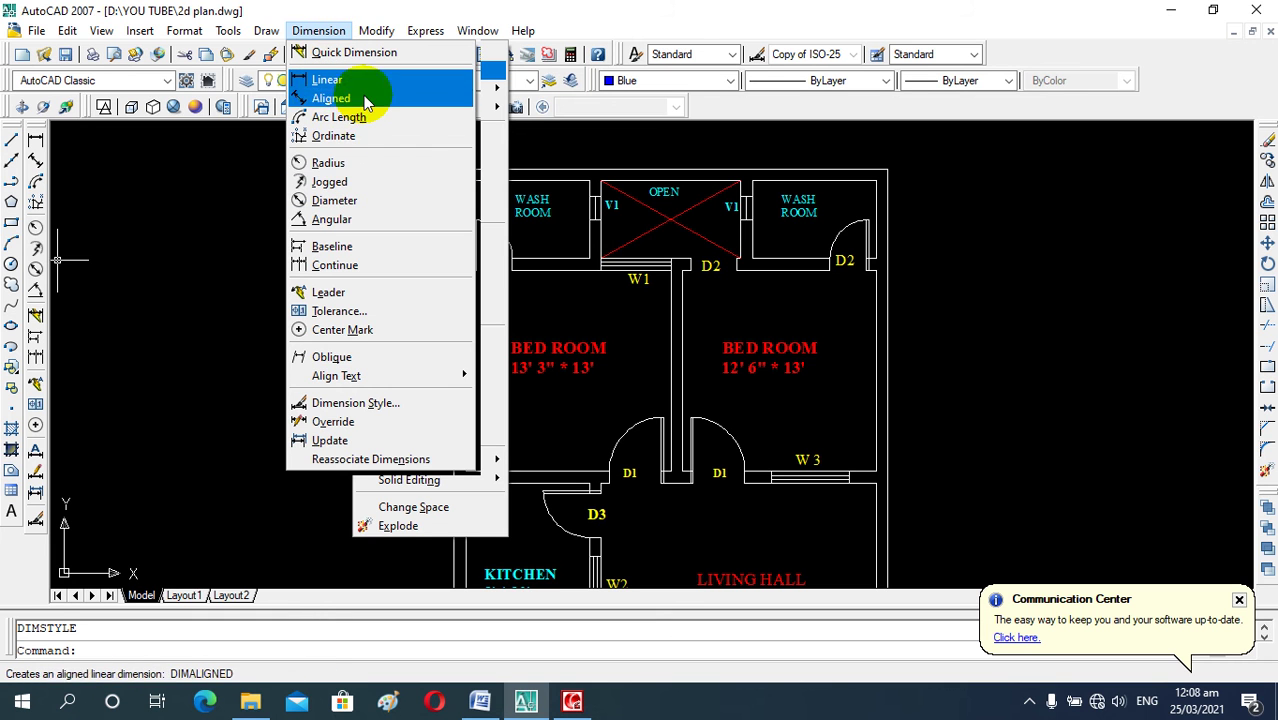
{"action": "left_click", "coordinate": [318, 32]}
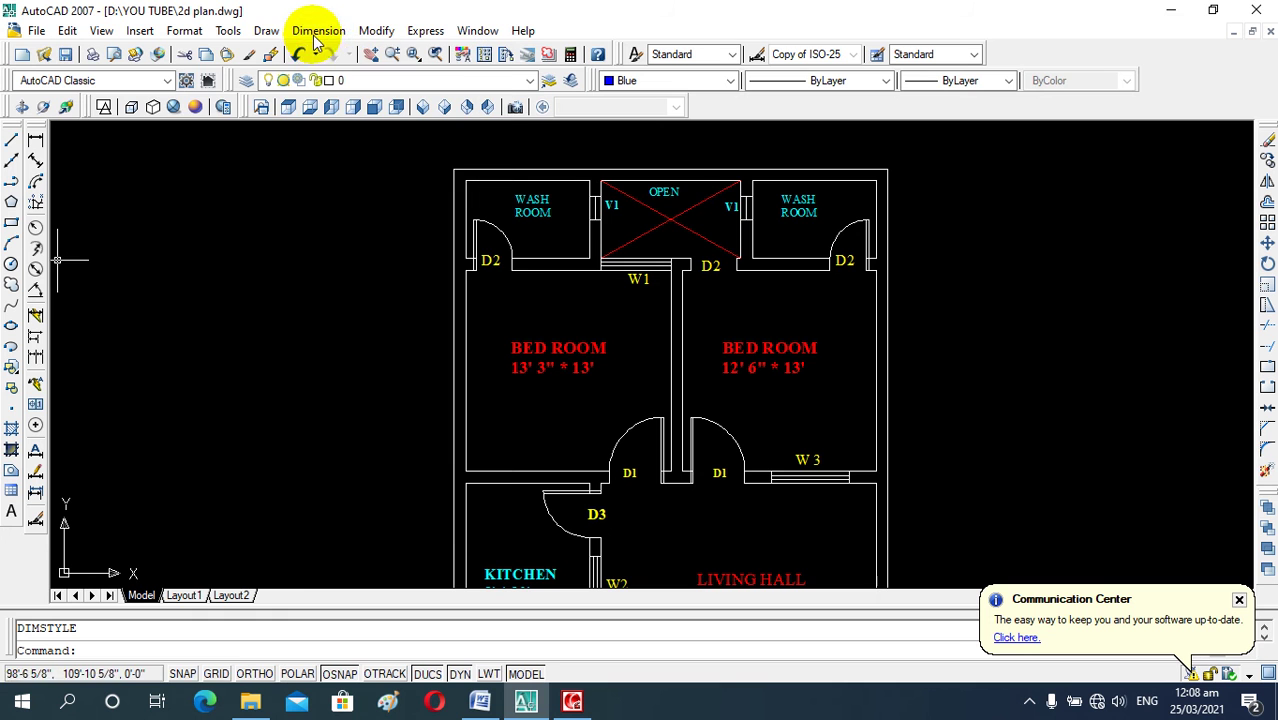
{"action": "left_click", "coordinate": [35, 145]}
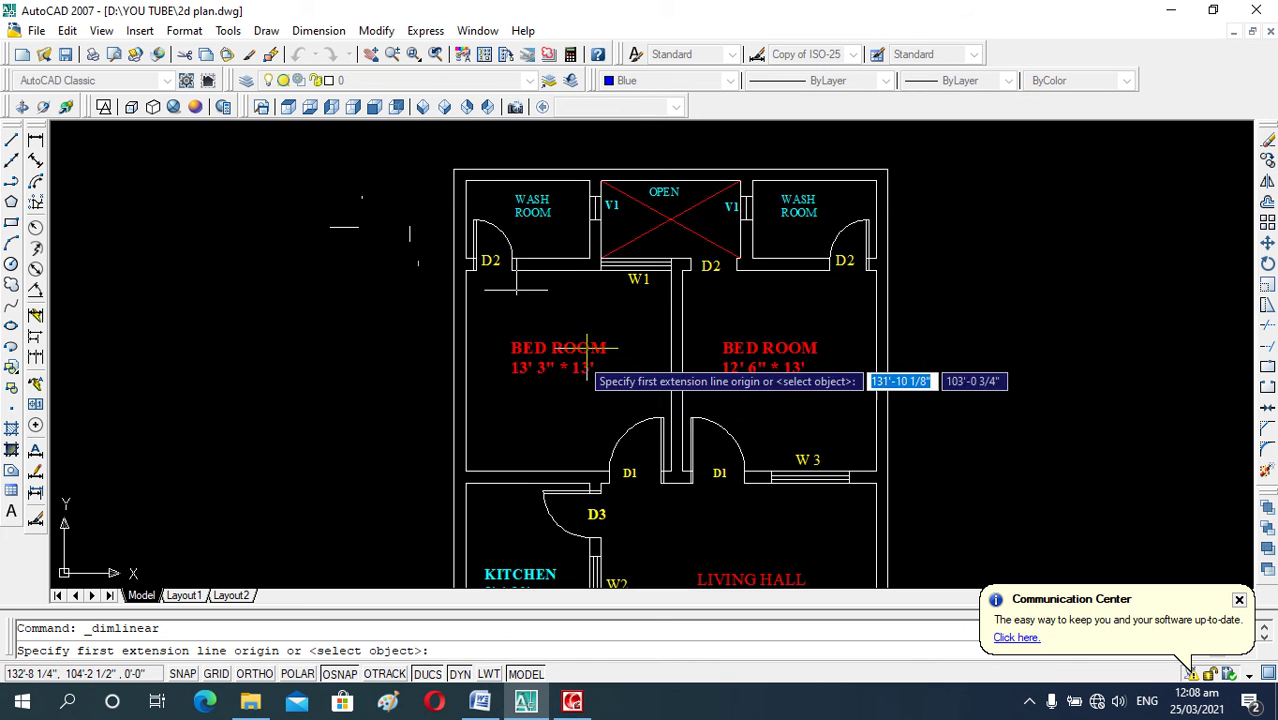
{"action": "scroll", "coordinate": [575, 197], "scroll_direction": "up", "scroll_amount": 3}
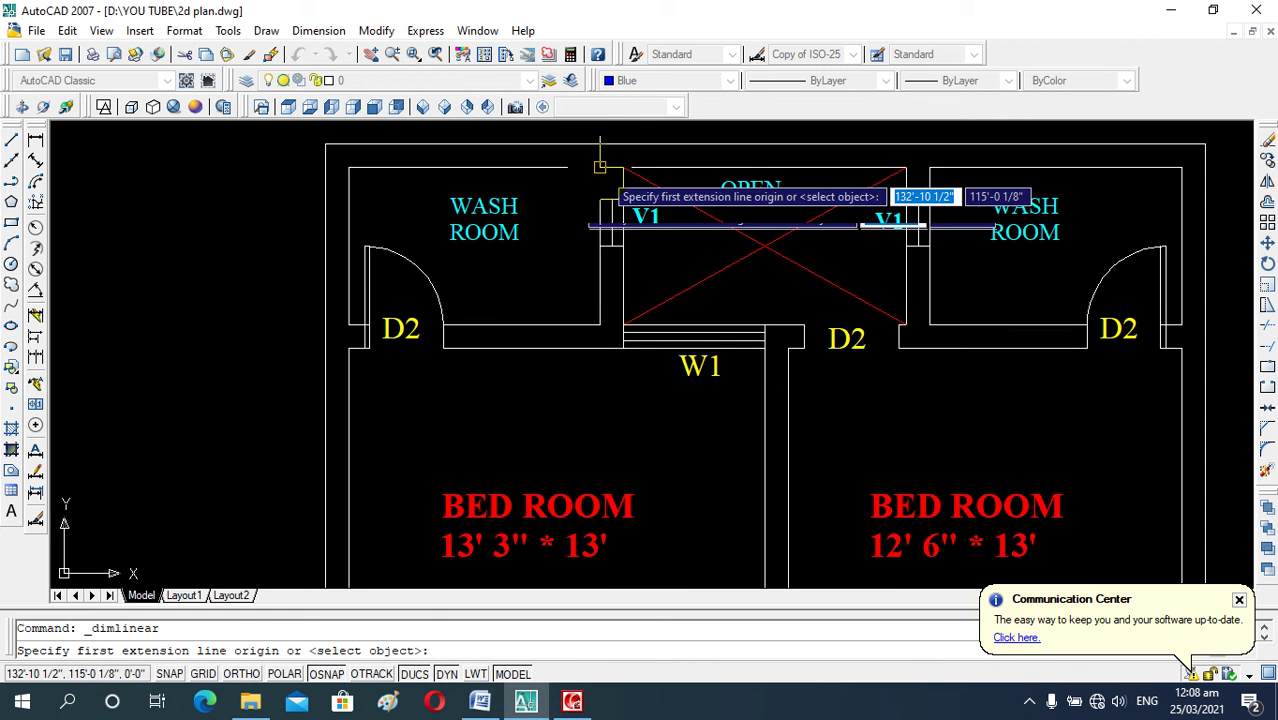
{"action": "left_click", "coordinate": [600, 166]}
{"action": "left_click", "coordinate": [600, 325]}
{"action": "left_click", "coordinate": [567, 325]}
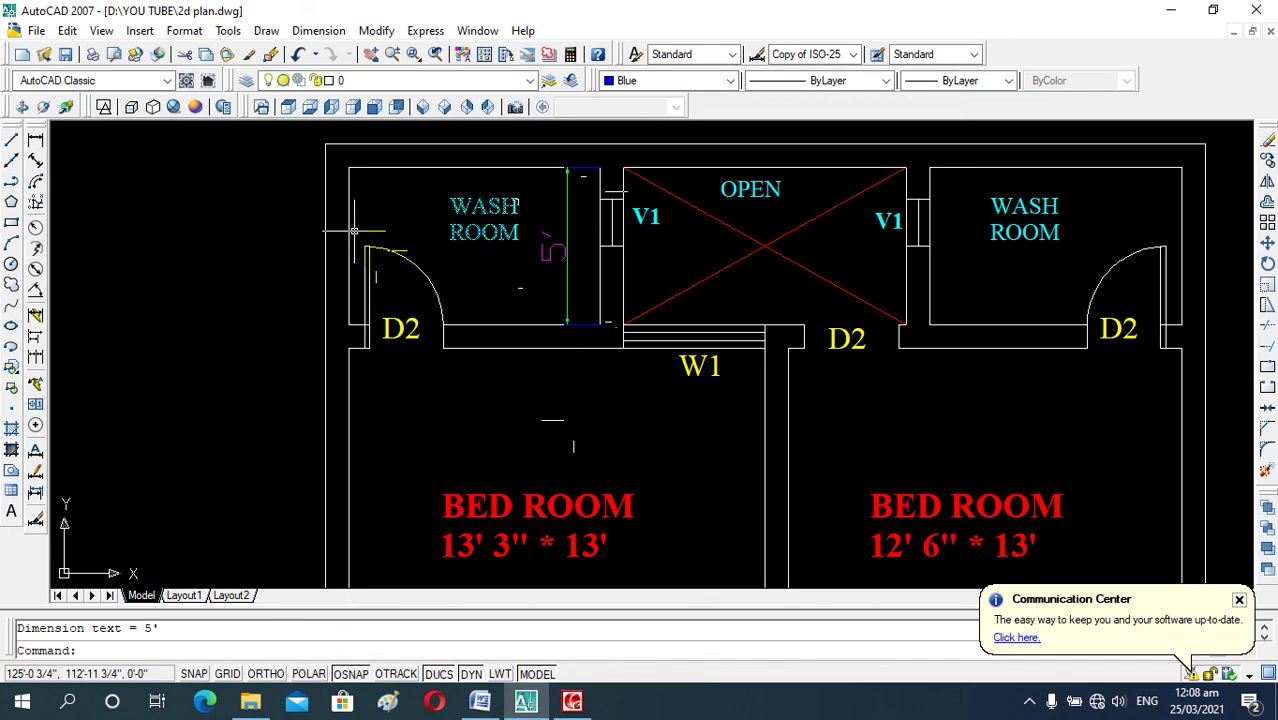
{"action": "left_click", "coordinate": [36, 145]}
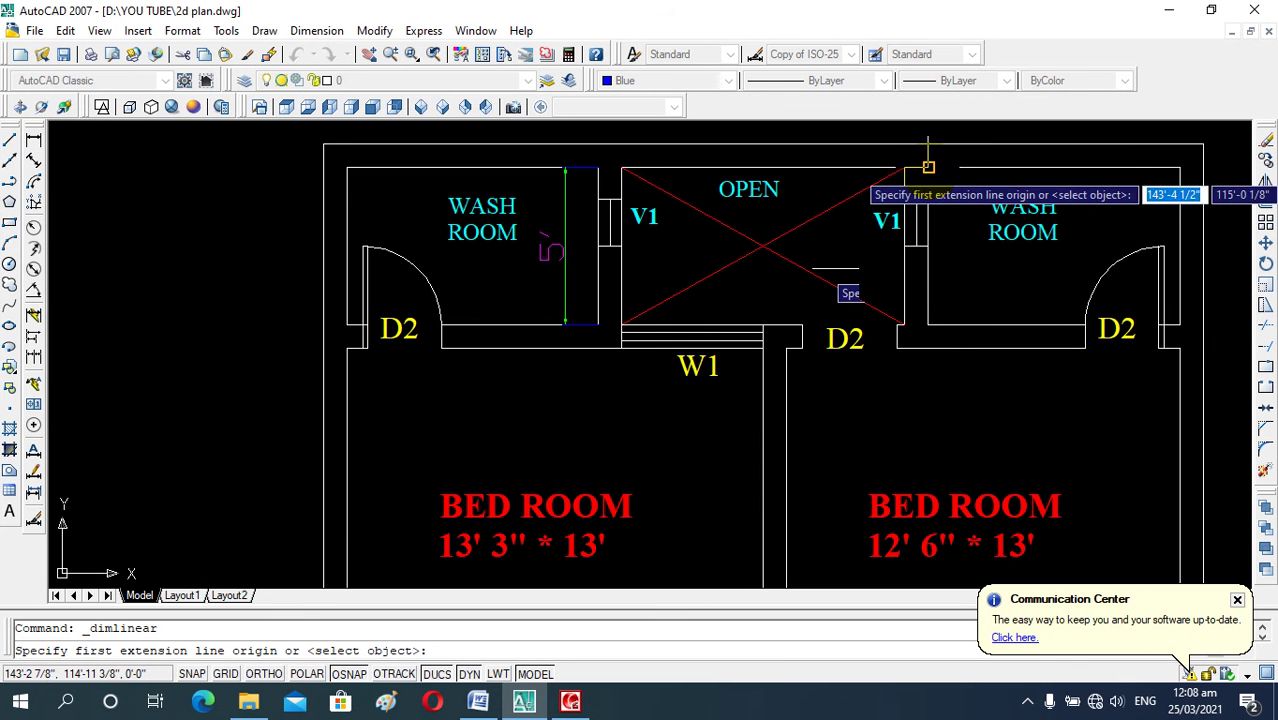
{"action": "left_click", "coordinate": [928, 167]}
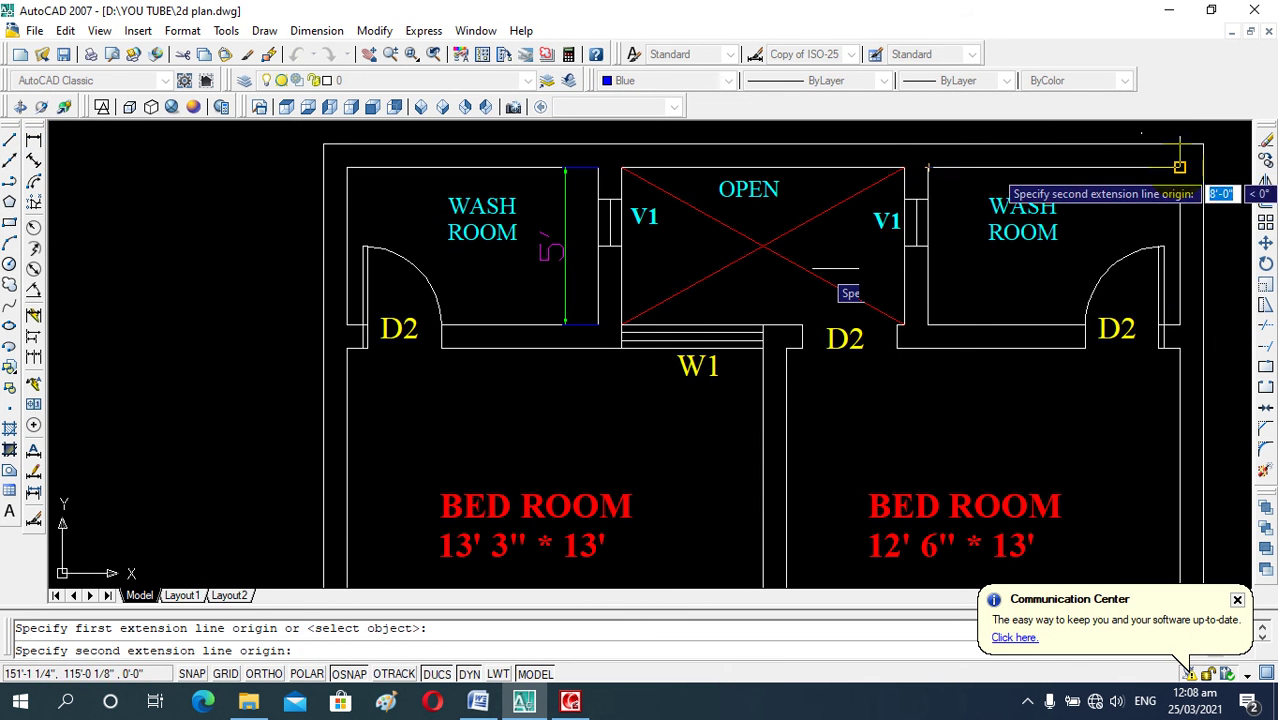
{"action": "left_click", "coordinate": [1180, 167]}
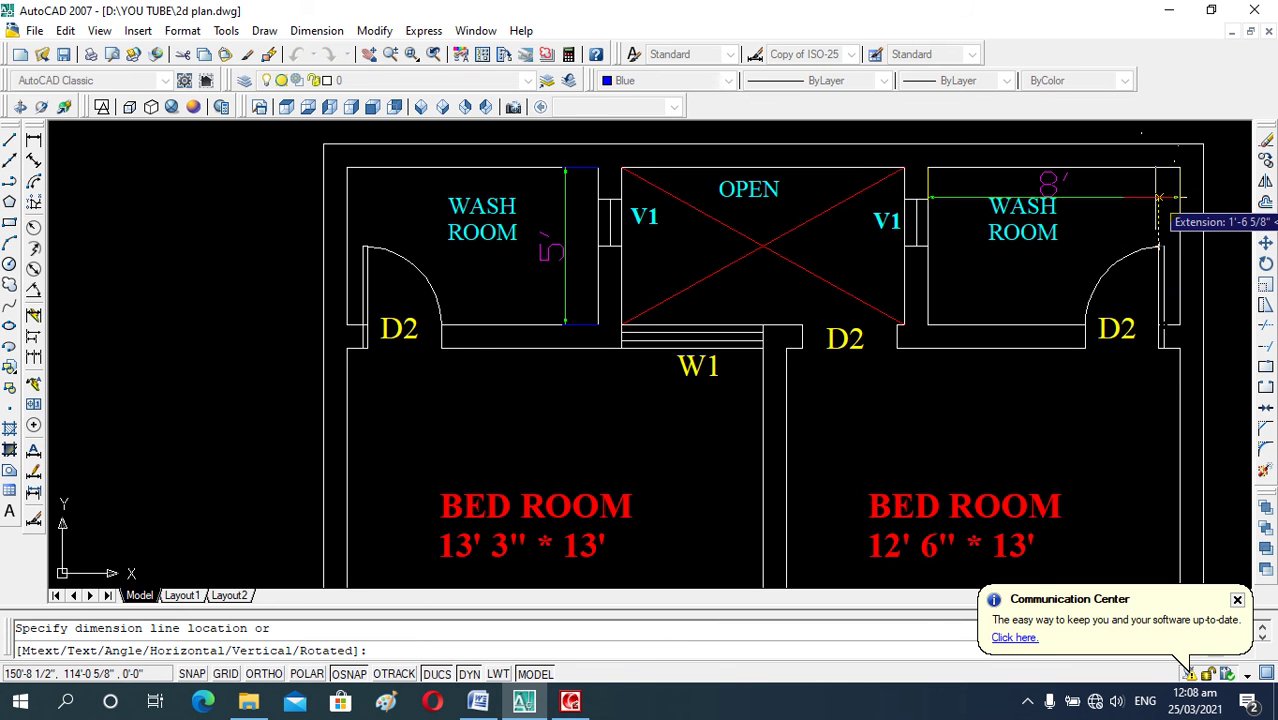
{"action": "left_click", "coordinate": [1166, 230]}
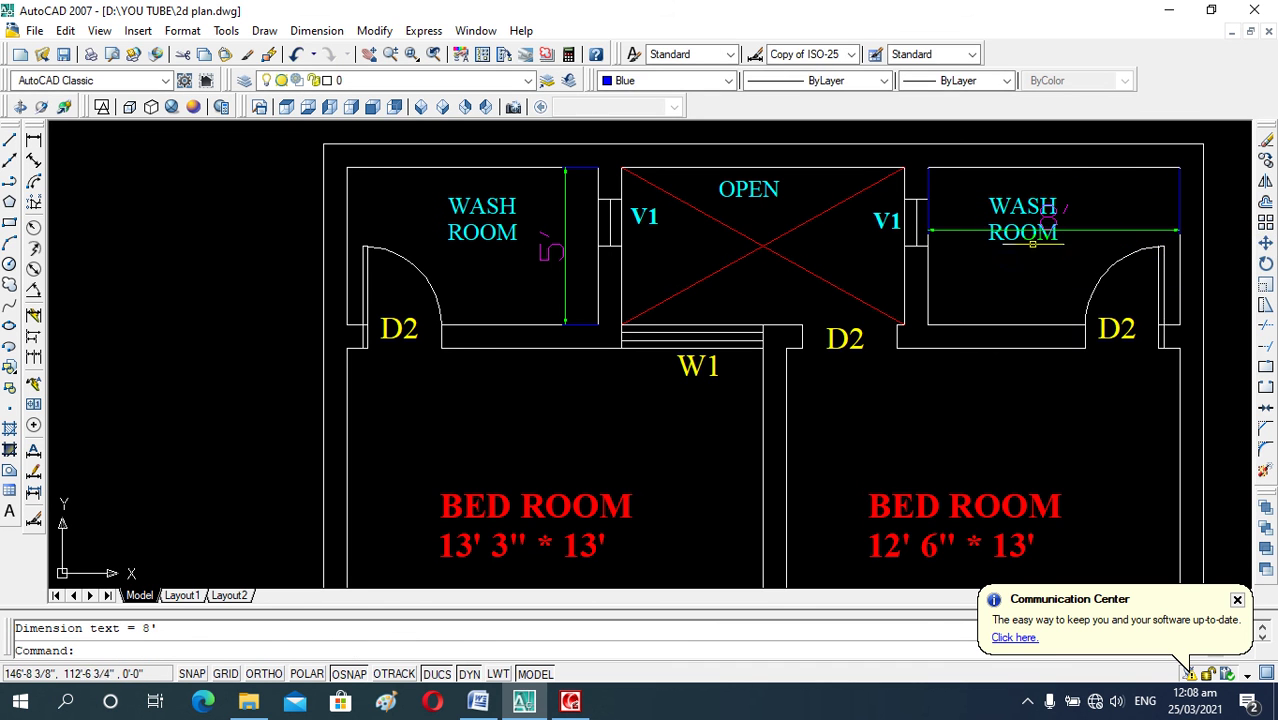
- Move the right WASH ROOM label down below the 8' dimension
{"action": "left_click", "coordinate": [1017, 205]}
{"action": "type", "text": "m"}
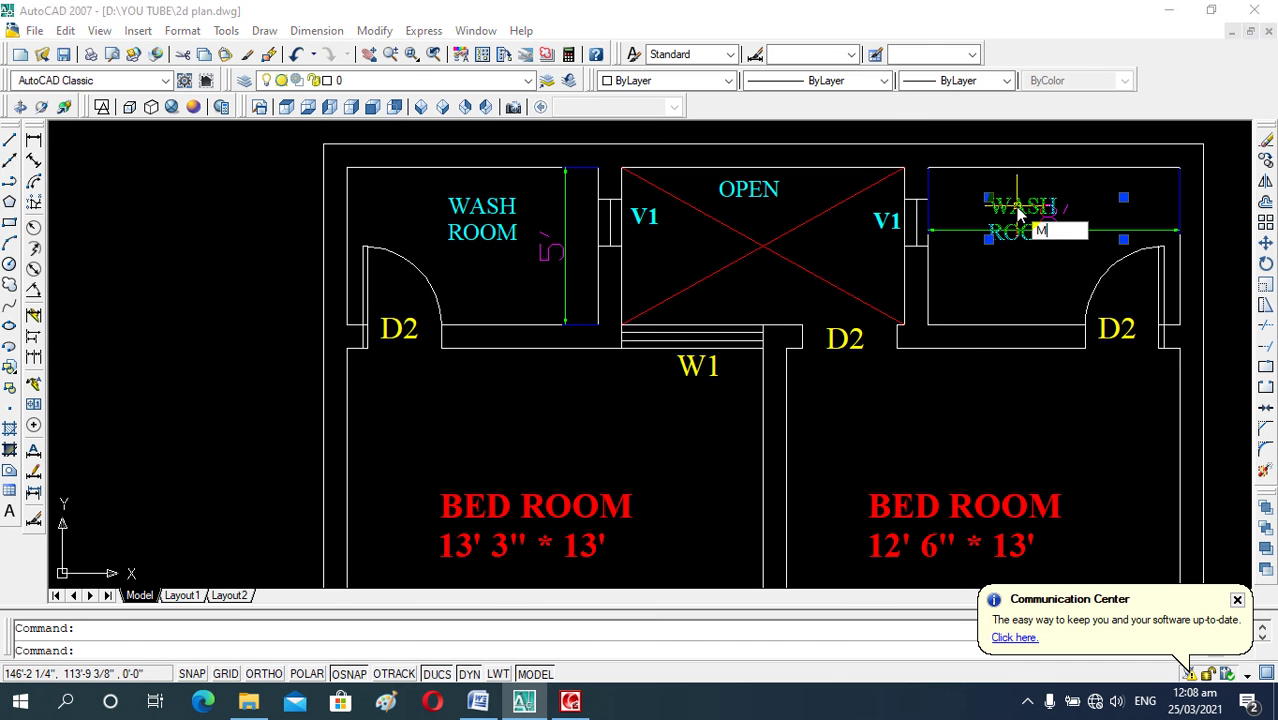
{"action": "key", "text": "Return"}
{"action": "left_click", "coordinate": [1017, 205]}
{"action": "left_click", "coordinate": [1026, 259]}
{"action": "key", "text": "Escape"}
{"action": "type", "text": "d"}
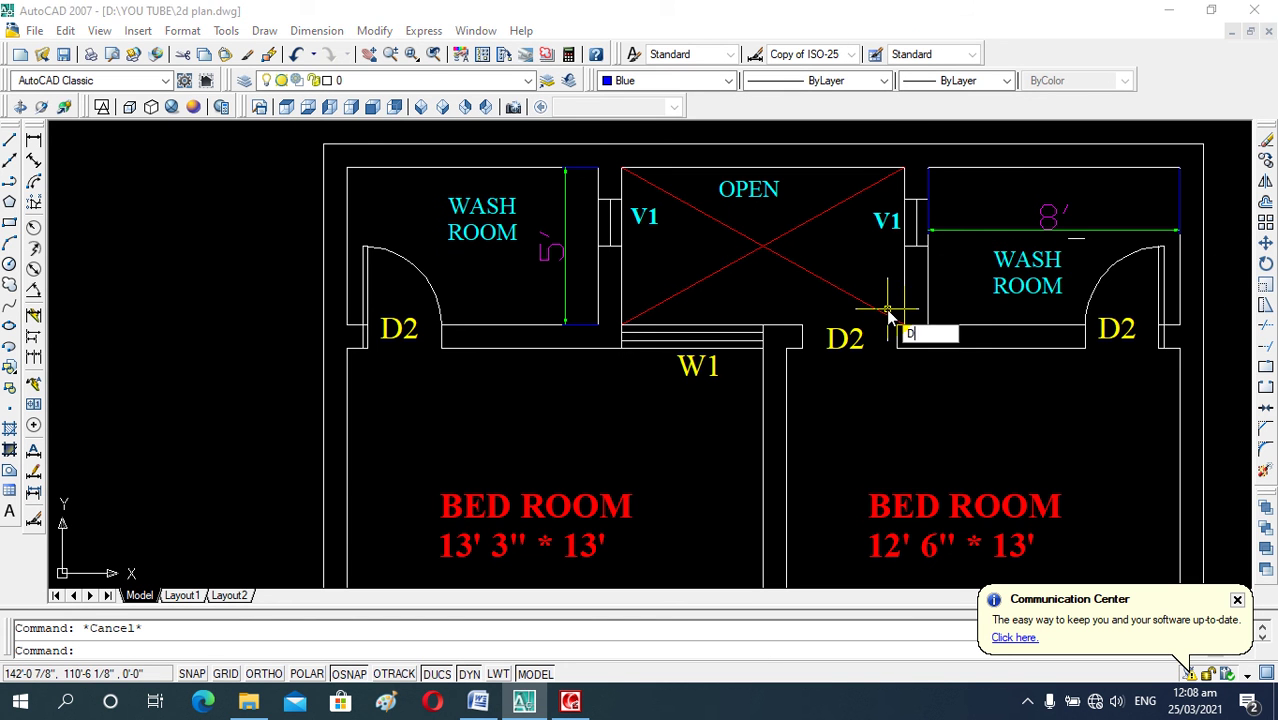
{"action": "key", "text": "Return"}
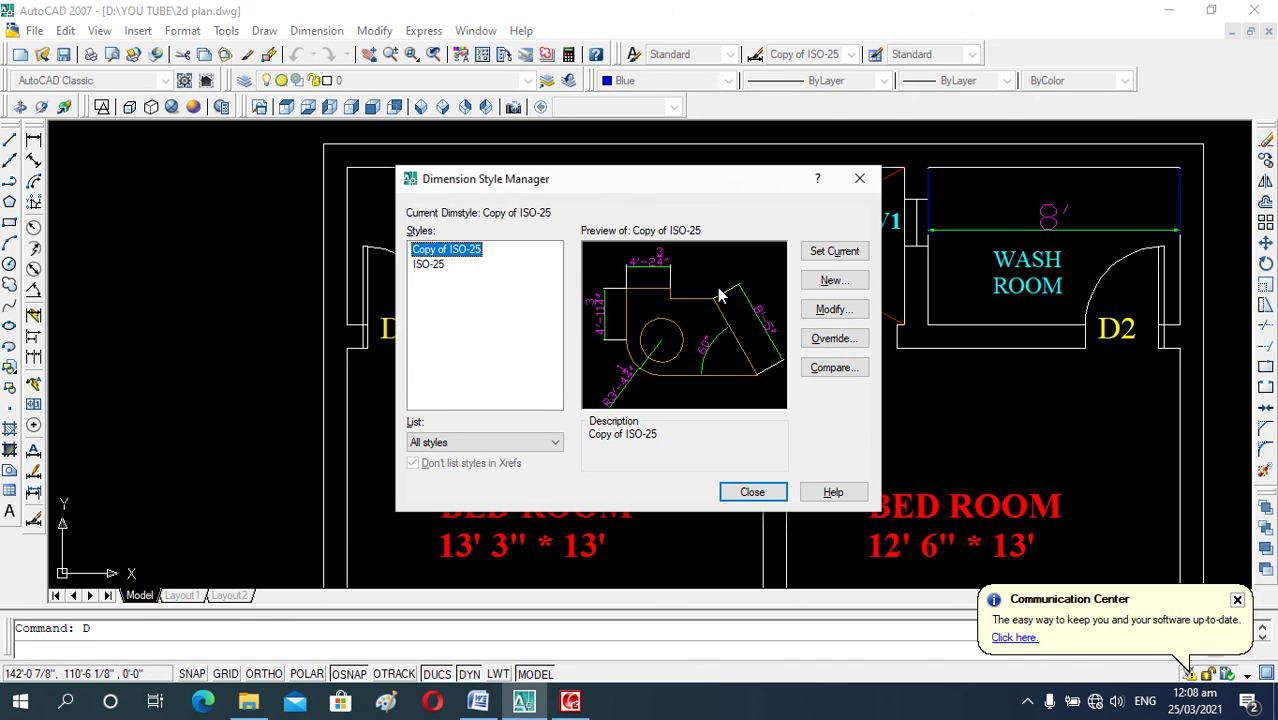
{"action": "left_click", "coordinate": [843, 313]}
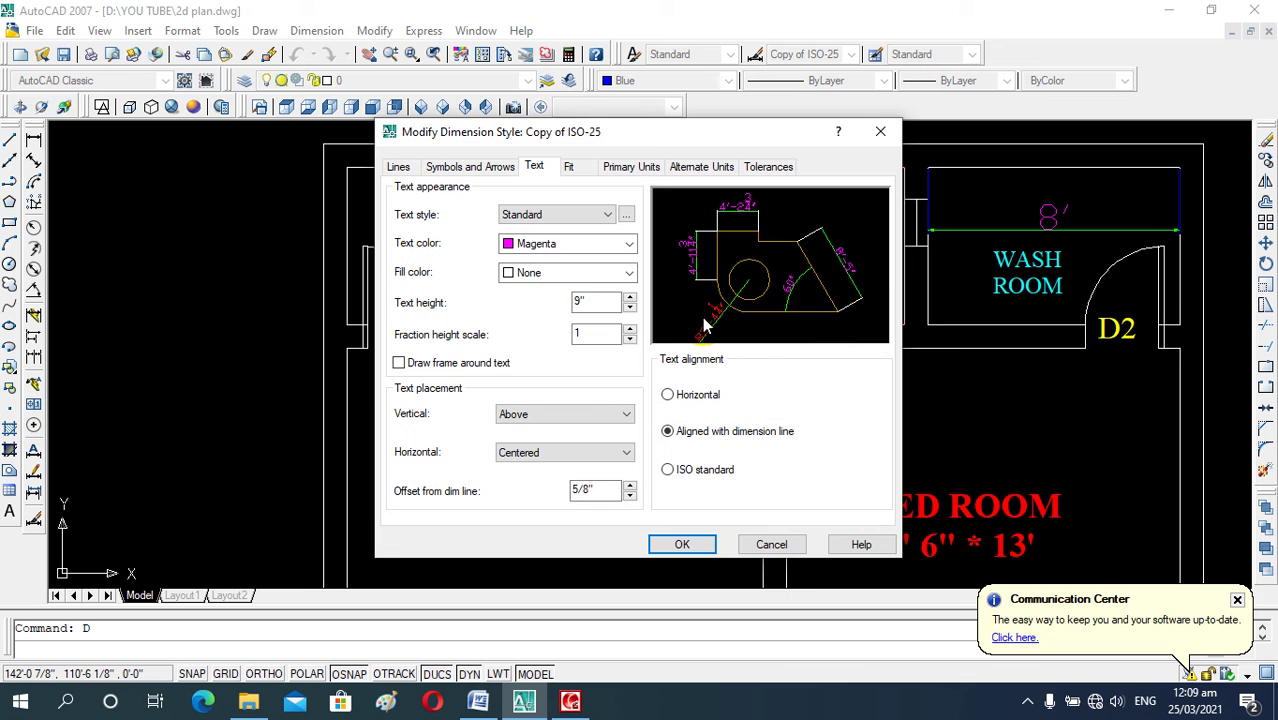
{"action": "left_click", "coordinate": [572, 215]}
{"action": "left_click", "coordinate": [580, 226]}
{"action": "left_click", "coordinate": [585, 214]}
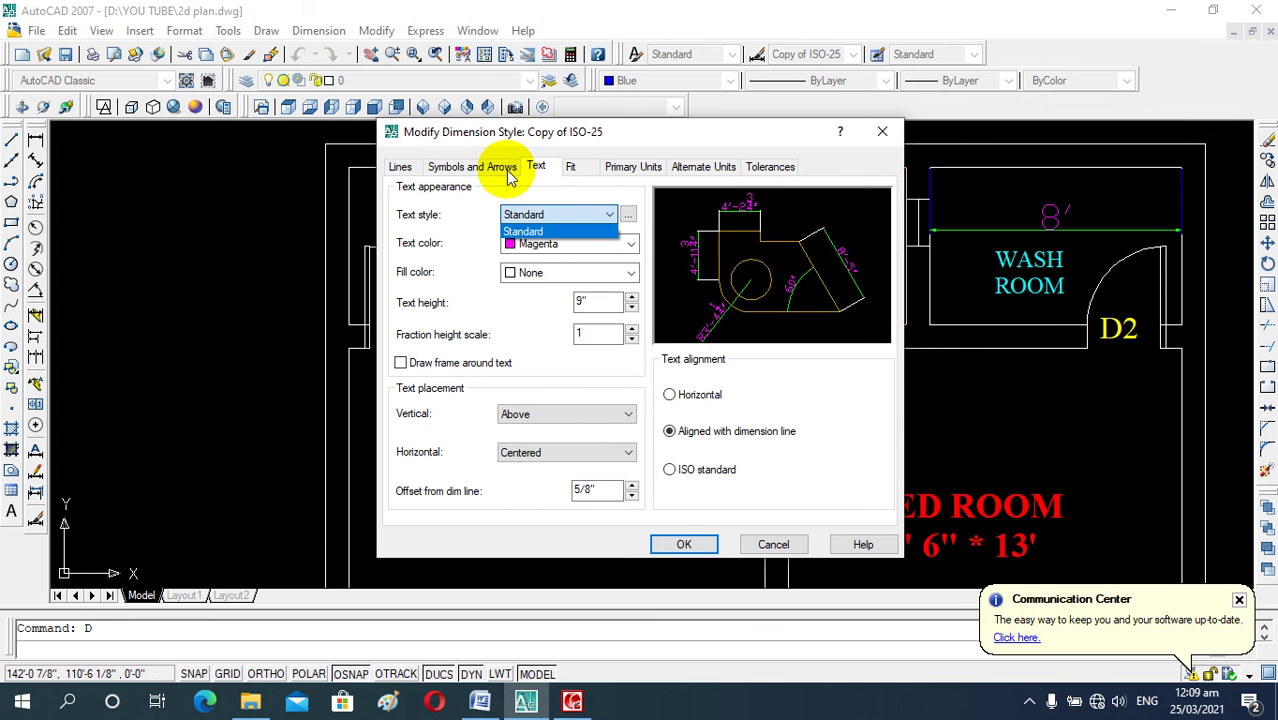
{"action": "left_click", "coordinate": [481, 170]}
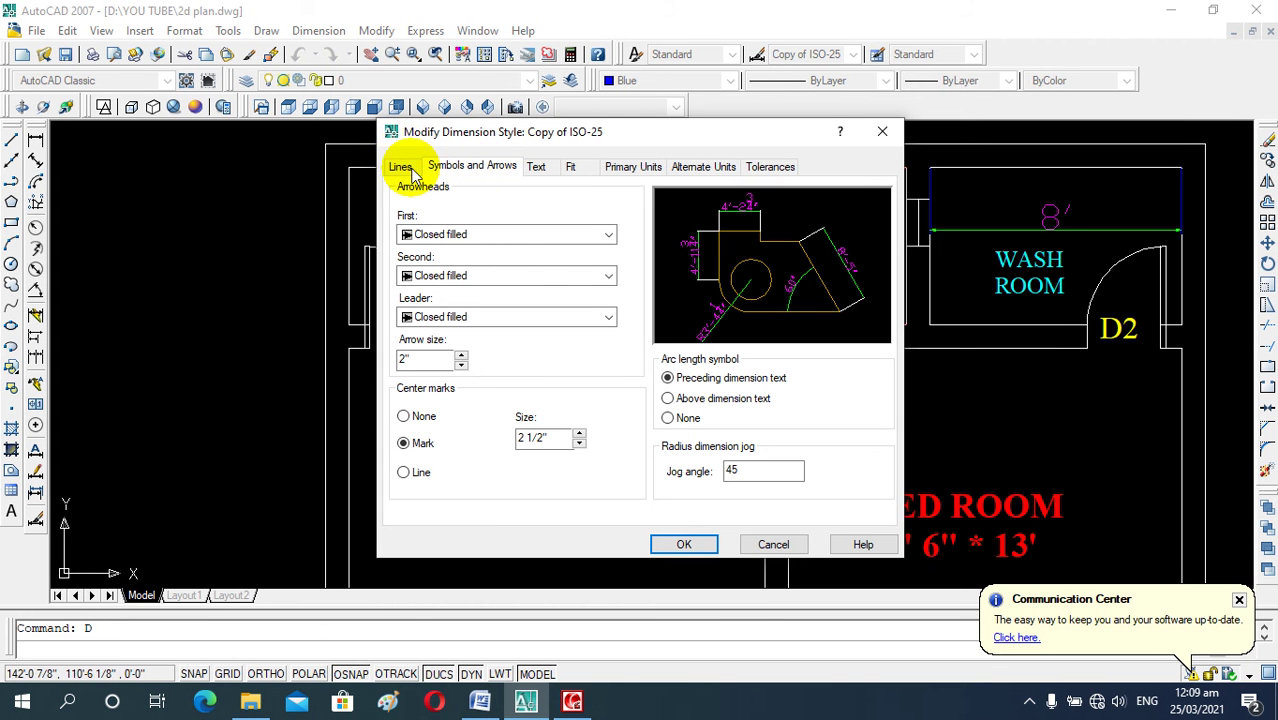
{"action": "left_click", "coordinate": [402, 166]}
{"action": "left_click", "coordinate": [445, 167]}
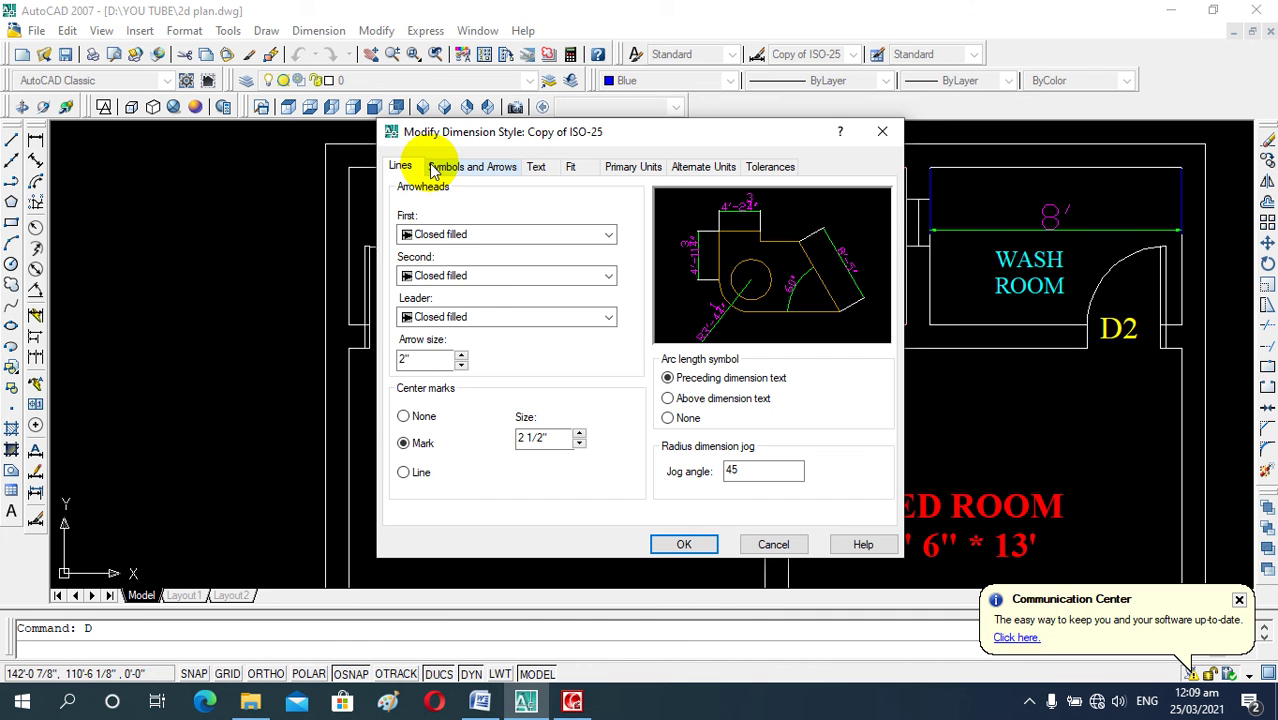
{"action": "left_click", "coordinate": [474, 275]}
{"action": "left_click", "coordinate": [480, 285]}
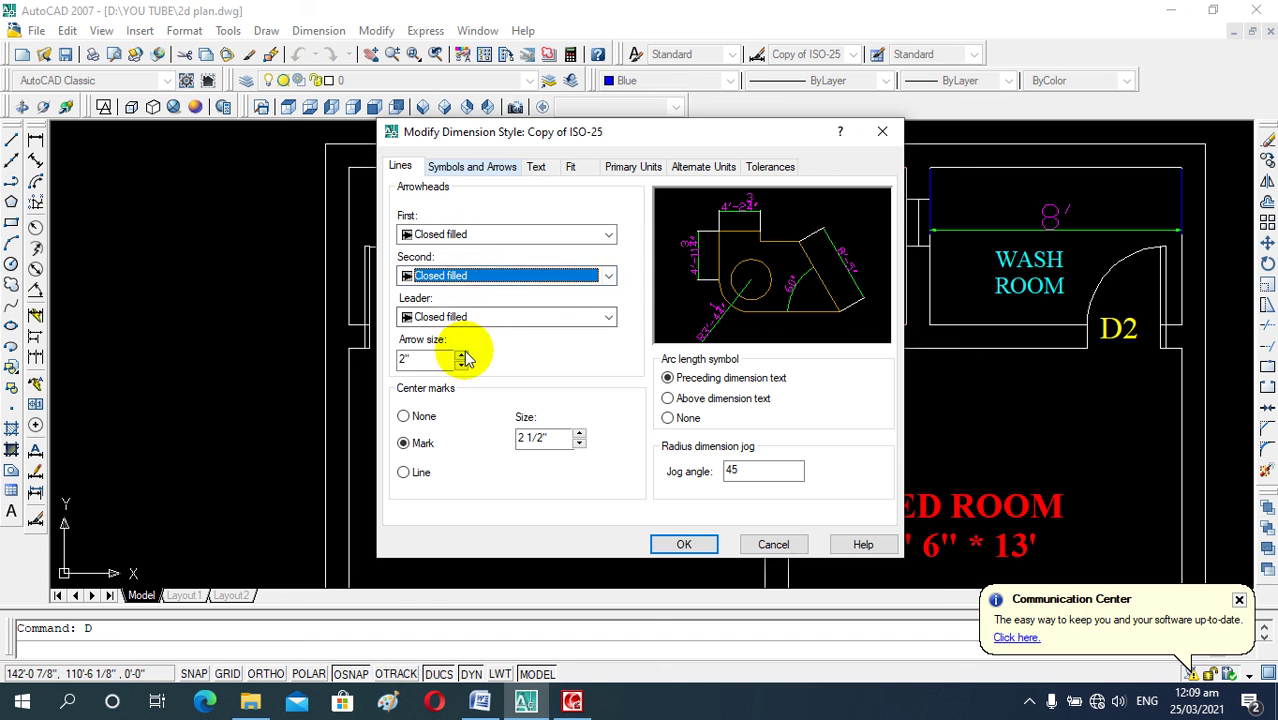
{"action": "left_click", "coordinate": [465, 320]}
{"action": "left_click", "coordinate": [465, 333]}
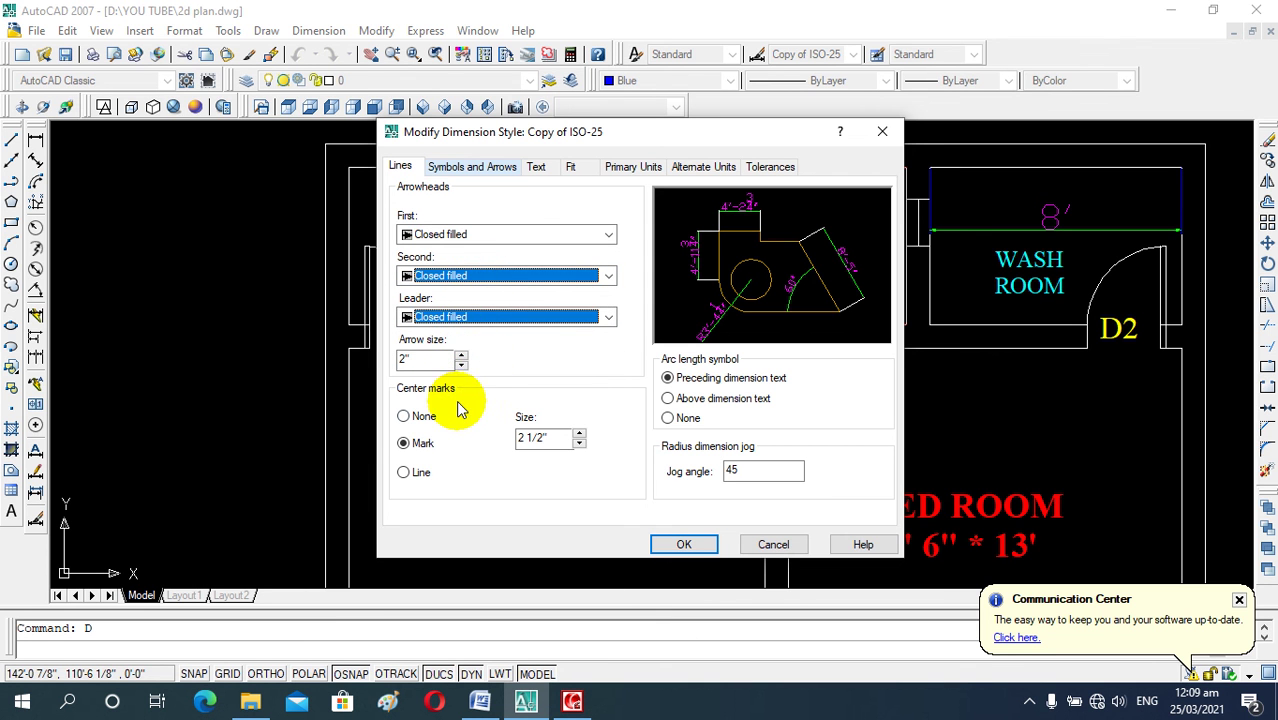
{"action": "left_click", "coordinate": [412, 418]}
{"action": "left_click", "coordinate": [410, 443]}
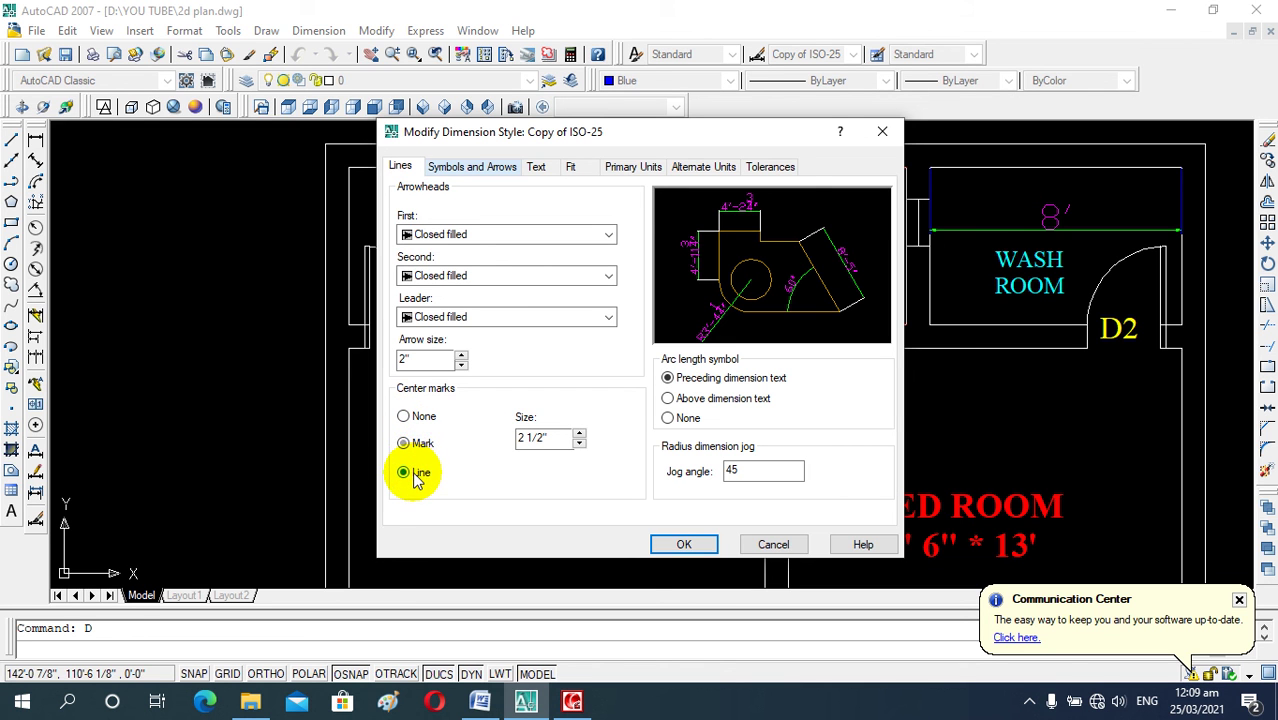
{"action": "left_click", "coordinate": [416, 476]}
{"action": "left_click", "coordinate": [414, 445]}
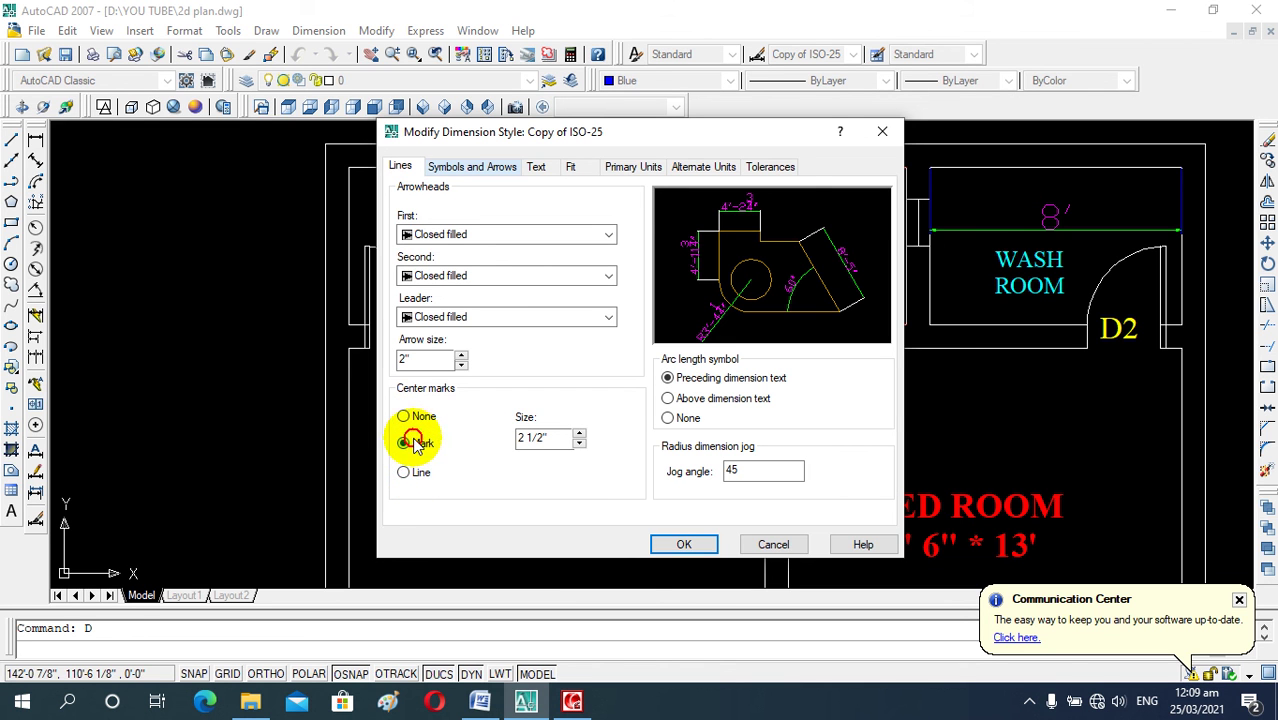
{"action": "left_click", "coordinate": [630, 170]}
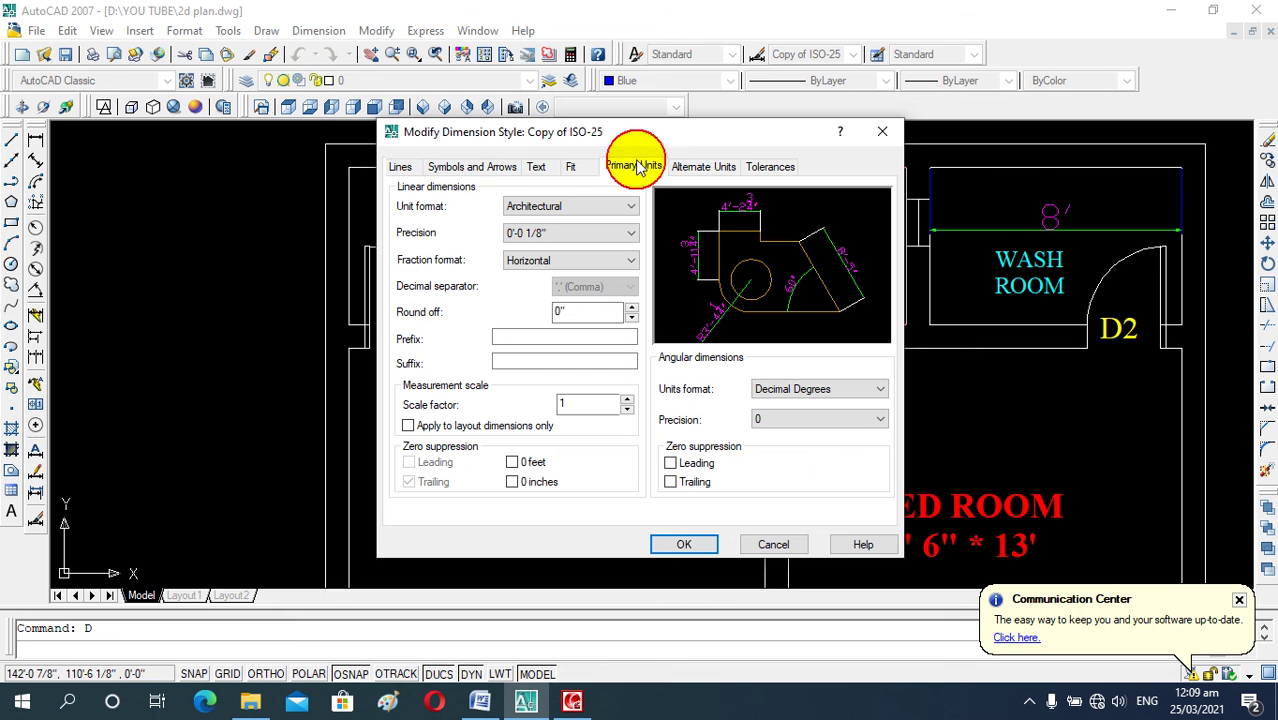
{"action": "left_click", "coordinate": [613, 262]}
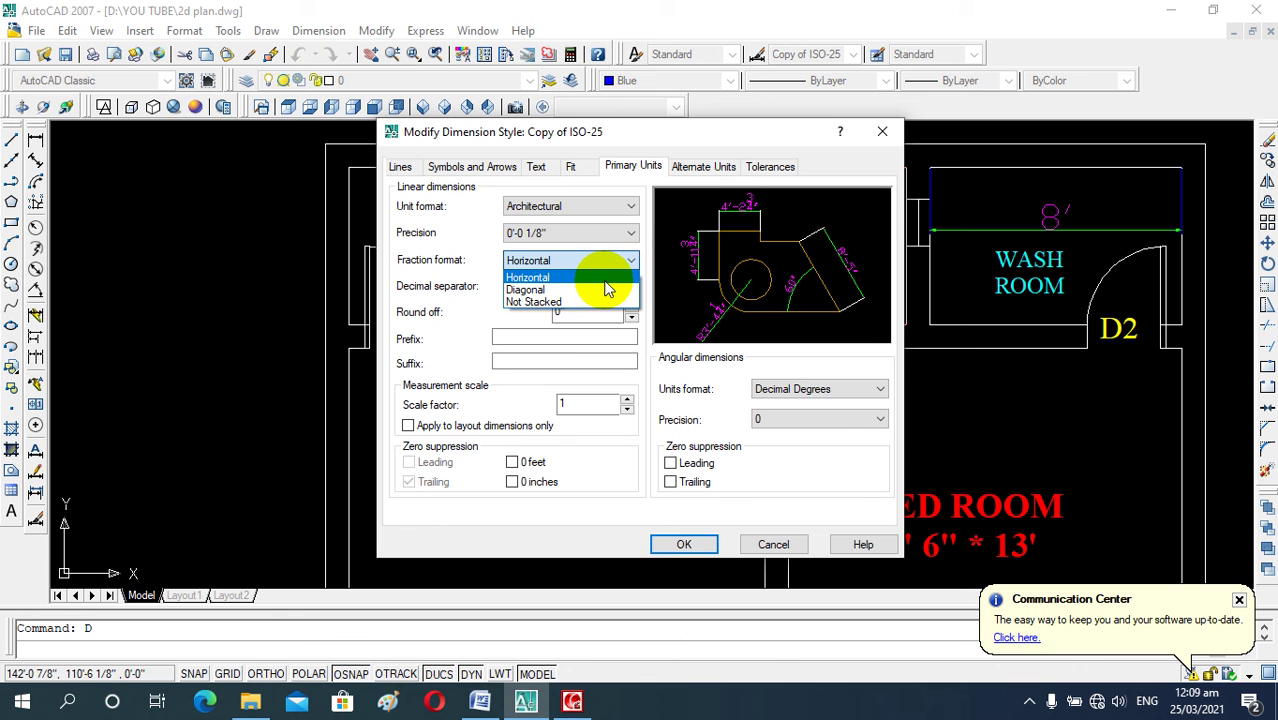
{"action": "left_click", "coordinate": [609, 262]}
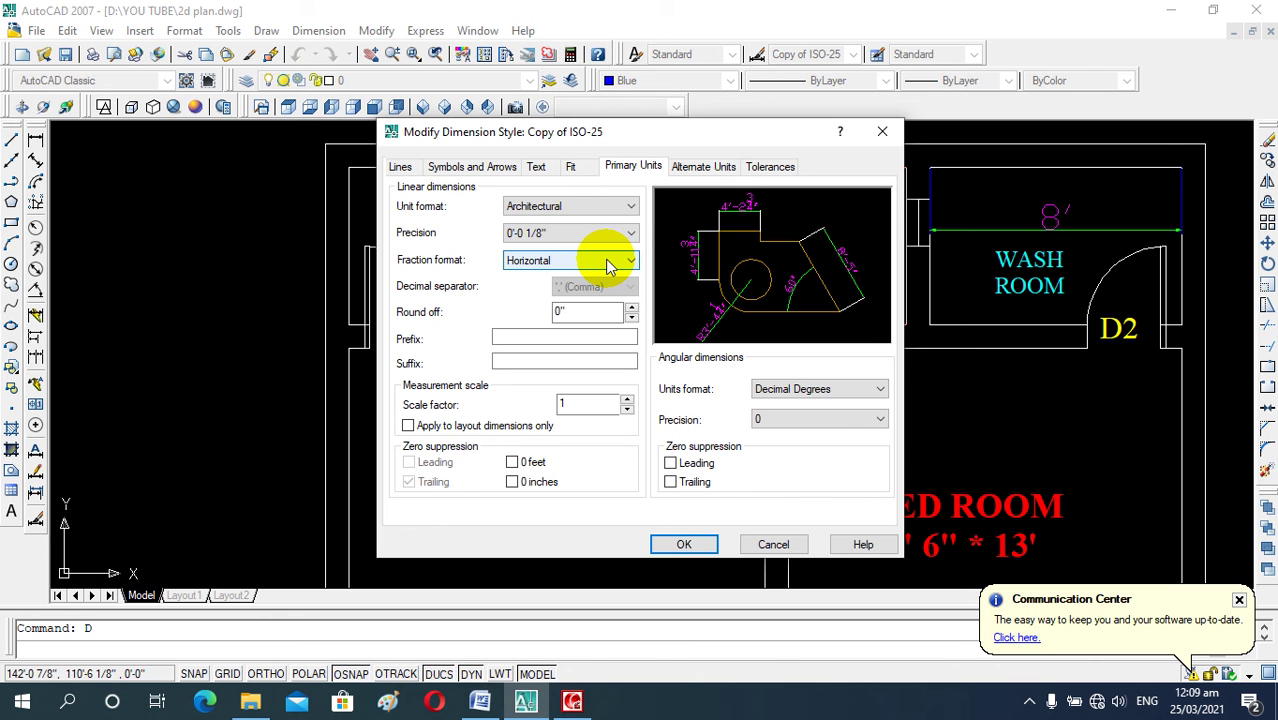
{"action": "left_click", "coordinate": [538, 167]}
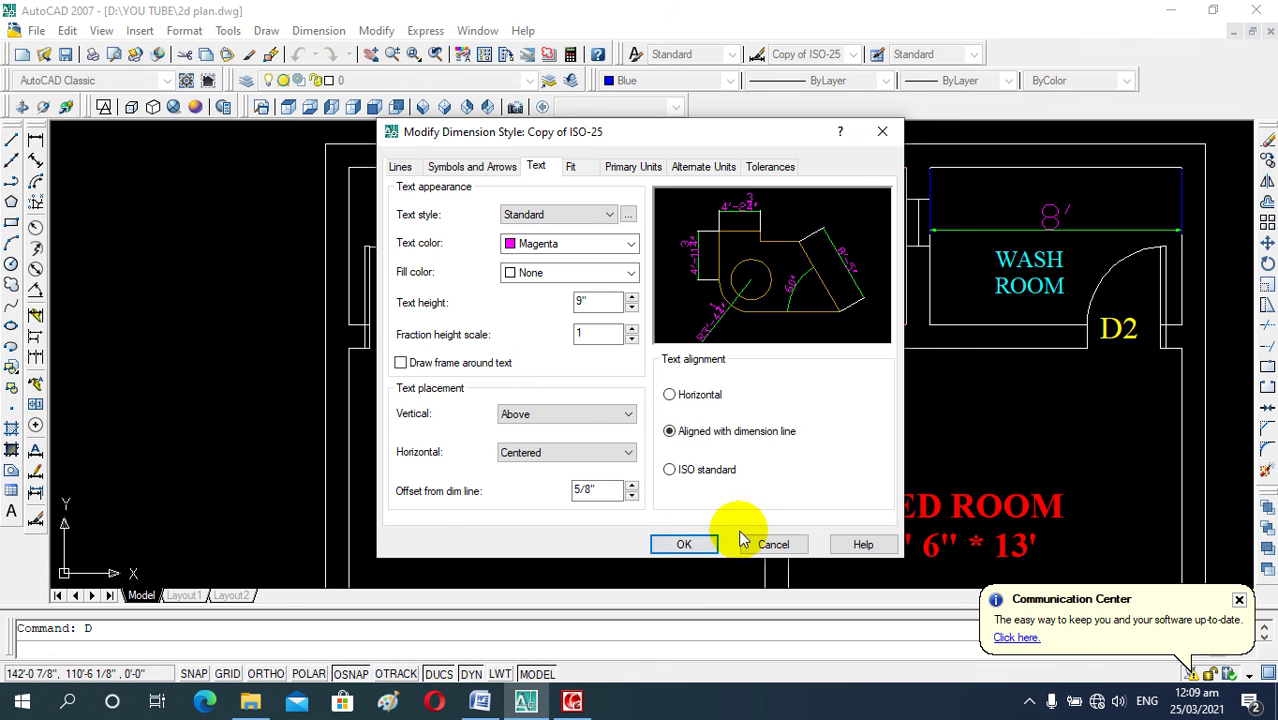
{"action": "left_click", "coordinate": [699, 545]}
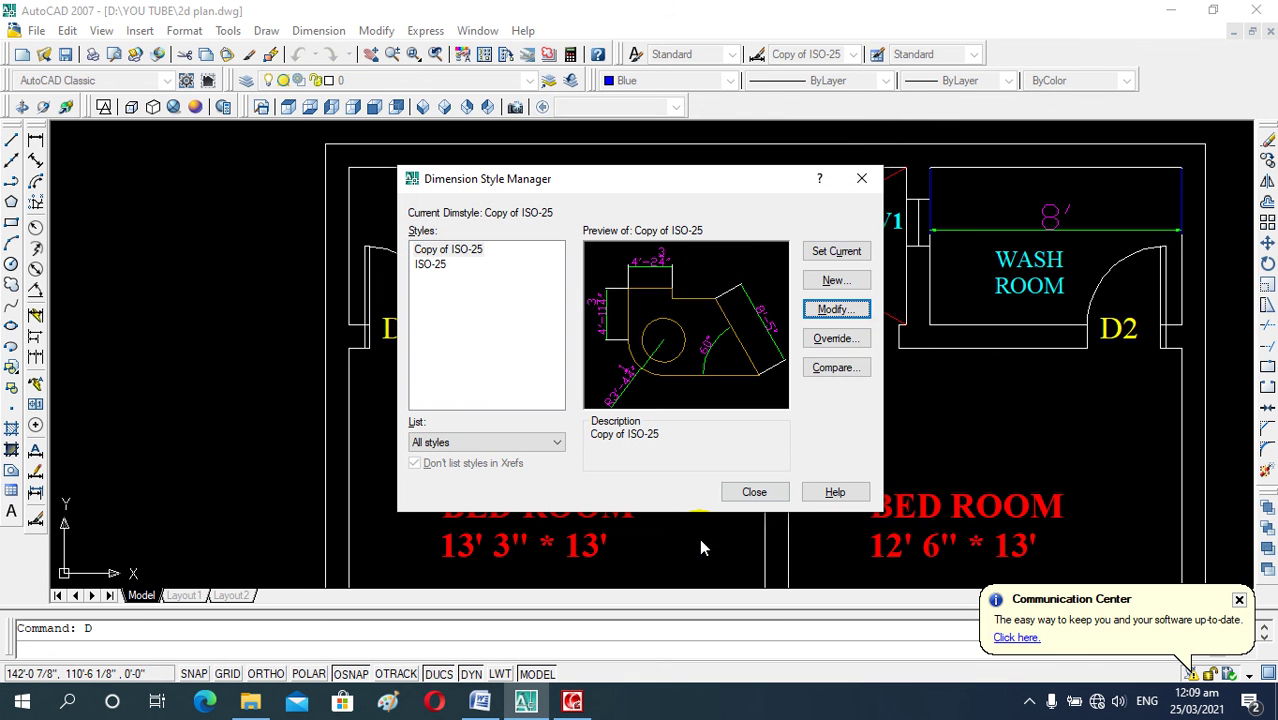
{"action": "left_click", "coordinate": [845, 253]}
{"action": "left_click", "coordinate": [754, 491]}
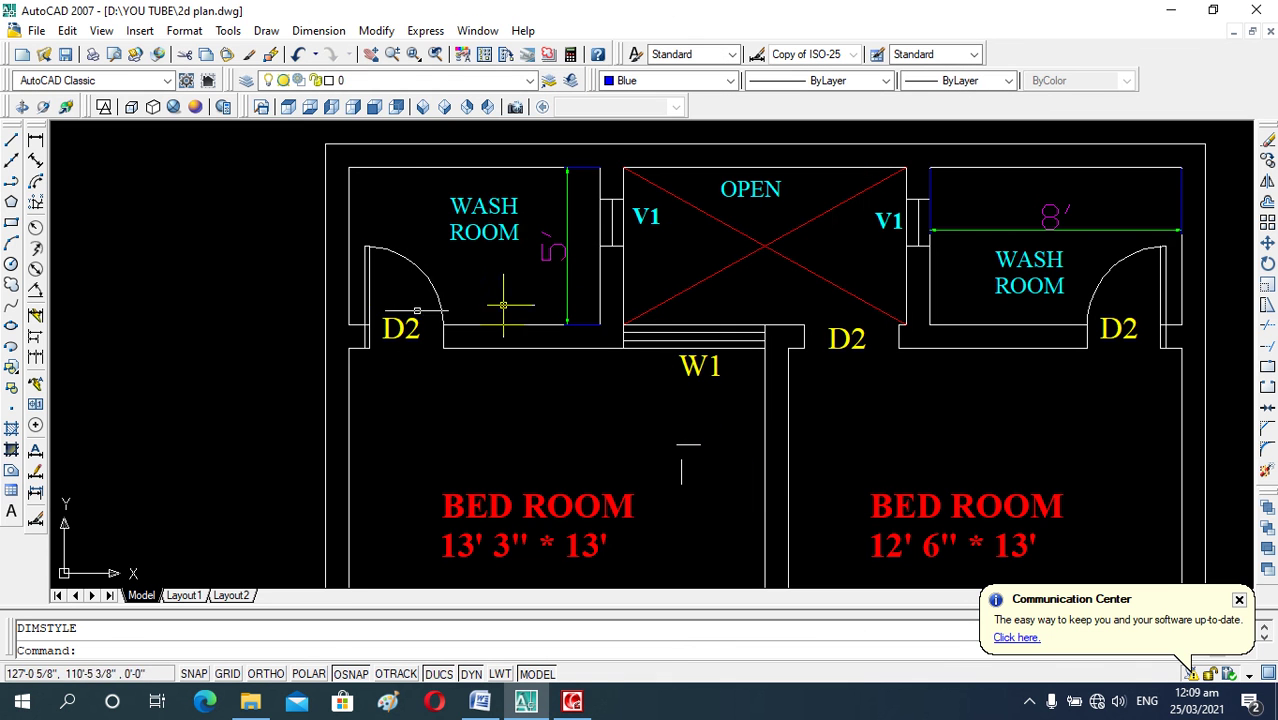
- Add a horizontal 28' overall width dimension above the top outer wall, with ortho on
{"action": "scroll", "coordinate": [439, 284], "scroll_direction": "down", "scroll_amount": 2}
{"action": "scroll", "coordinate": [503, 305], "scroll_direction": "down", "scroll_amount": 4}
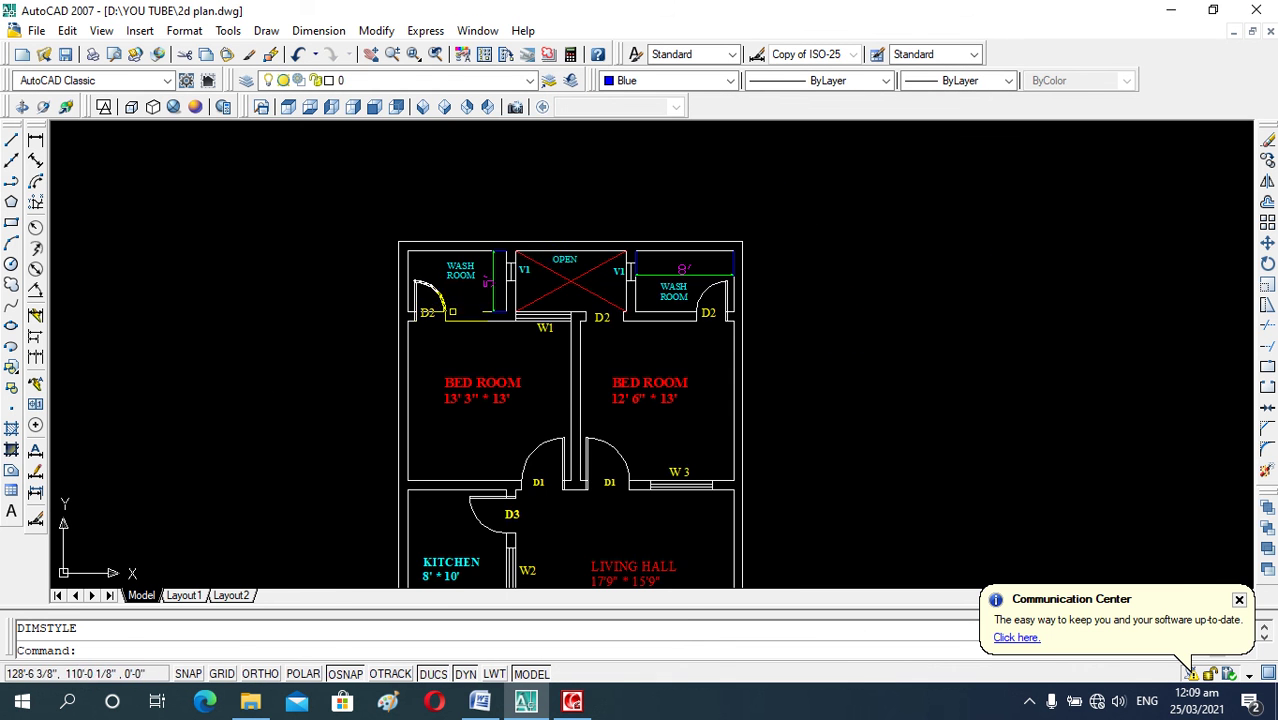
{"action": "scroll", "coordinate": [553, 250], "scroll_direction": "up", "scroll_amount": 3}
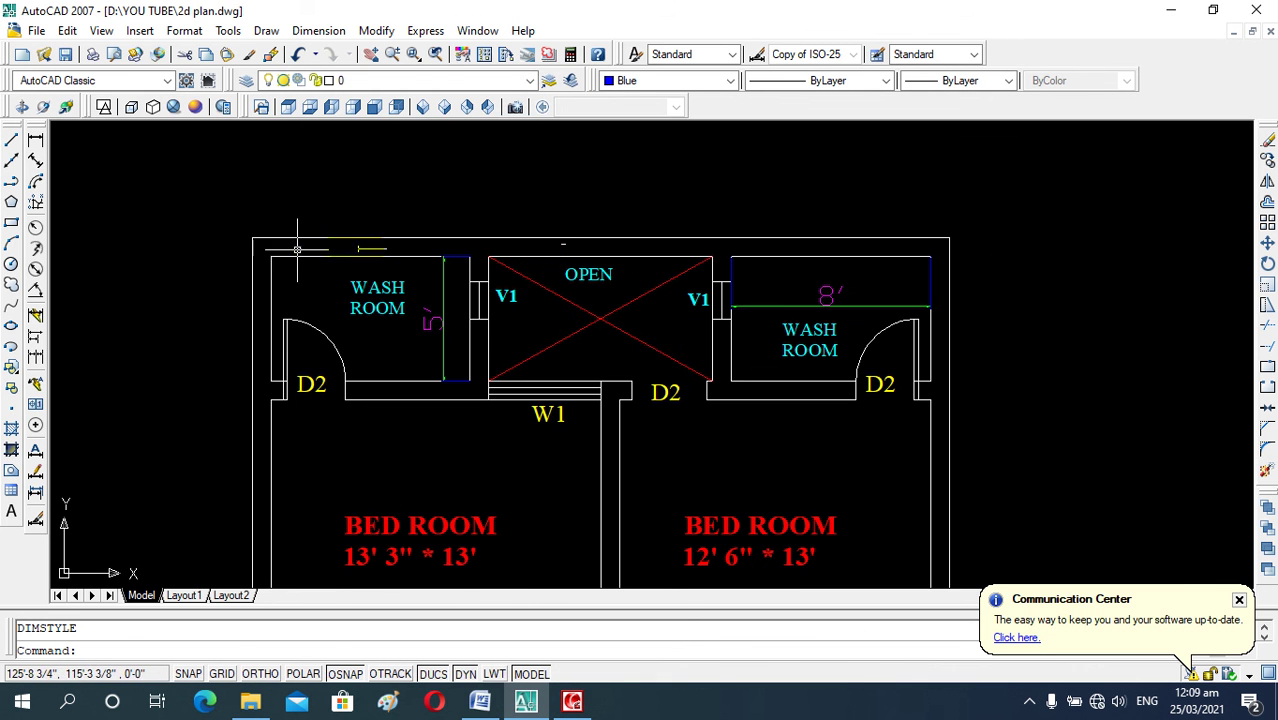
{"action": "left_click", "coordinate": [35, 139]}
{"action": "left_click", "coordinate": [251, 237]}
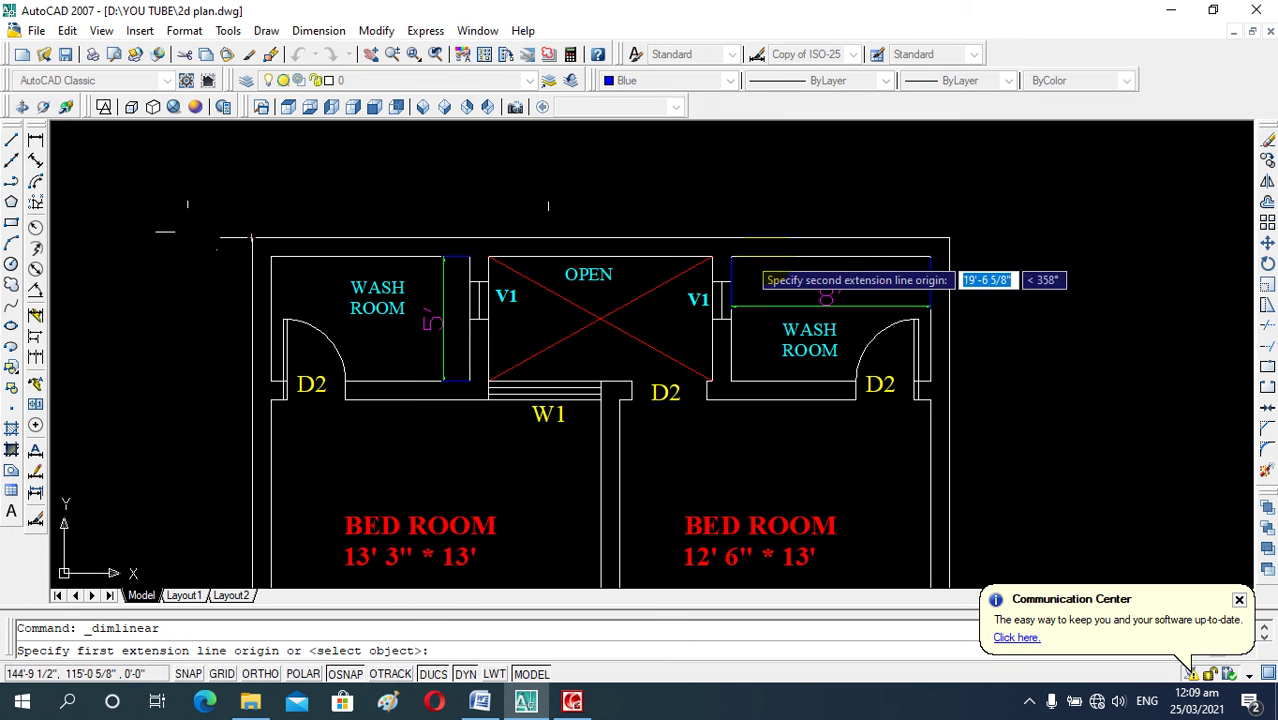
{"action": "key", "text": "F8"}
{"action": "left_click", "coordinate": [949, 237]}
{"action": "left_click", "coordinate": [949, 206]}
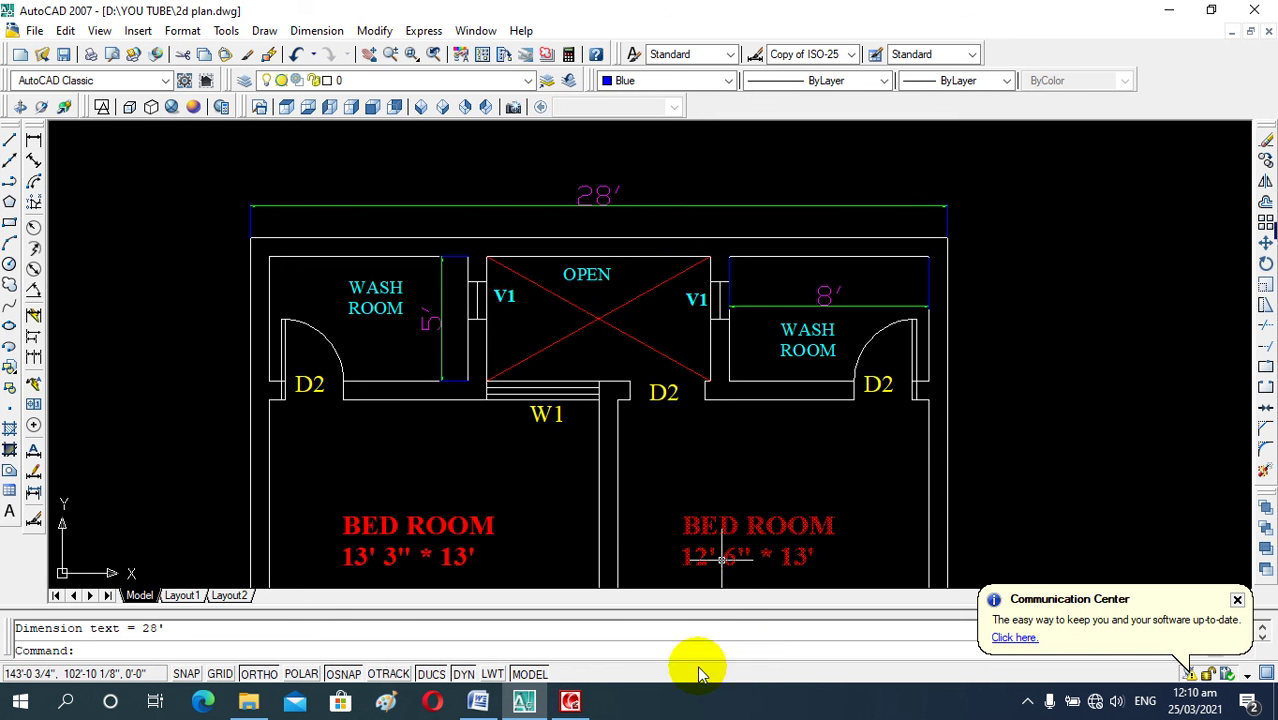
- Dimension the OPEN shaft width as 9', placed inside the shaft
{"action": "scroll", "coordinate": [707, 497], "scroll_direction": "down", "scroll_amount": 4}
{"action": "scroll", "coordinate": [684, 540], "scroll_direction": "up", "scroll_amount": 1}
{"action": "scroll", "coordinate": [684, 540], "scroll_direction": "up", "scroll_amount": 1}
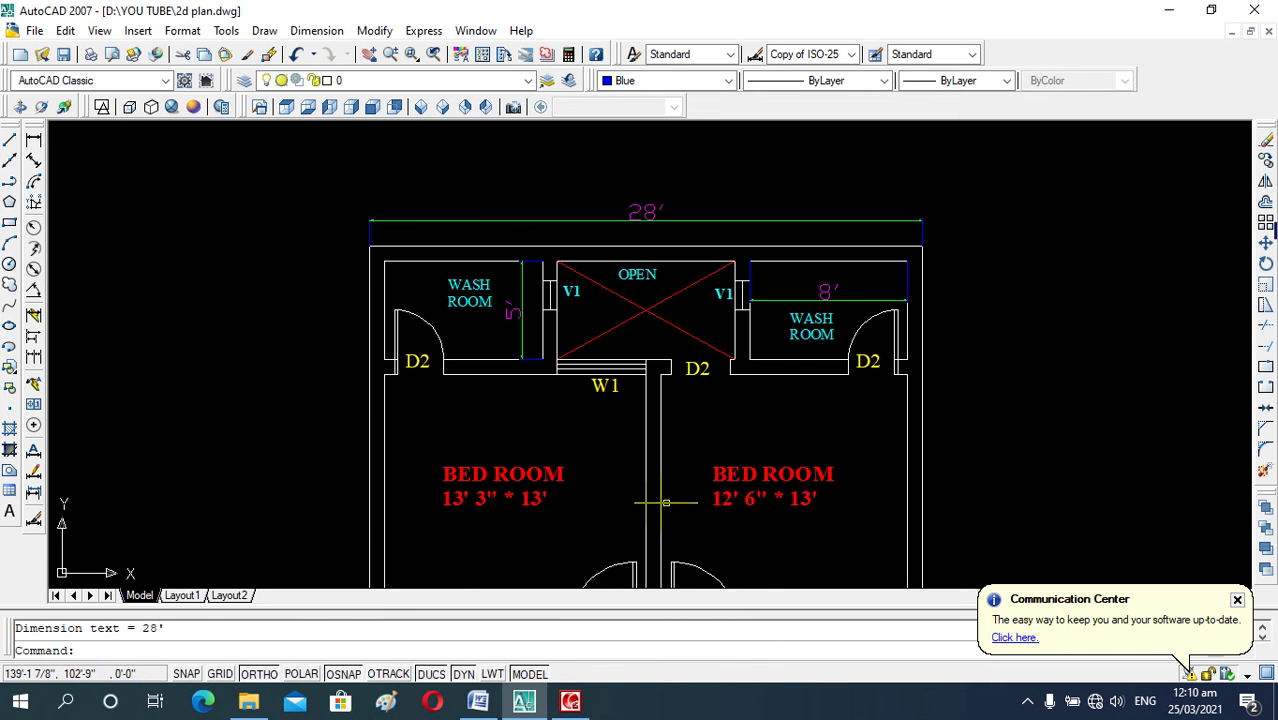
{"action": "scroll", "coordinate": [664, 400], "scroll_direction": "up", "scroll_amount": 2}
{"action": "scroll", "coordinate": [660, 340], "scroll_direction": "down", "scroll_amount": 2}
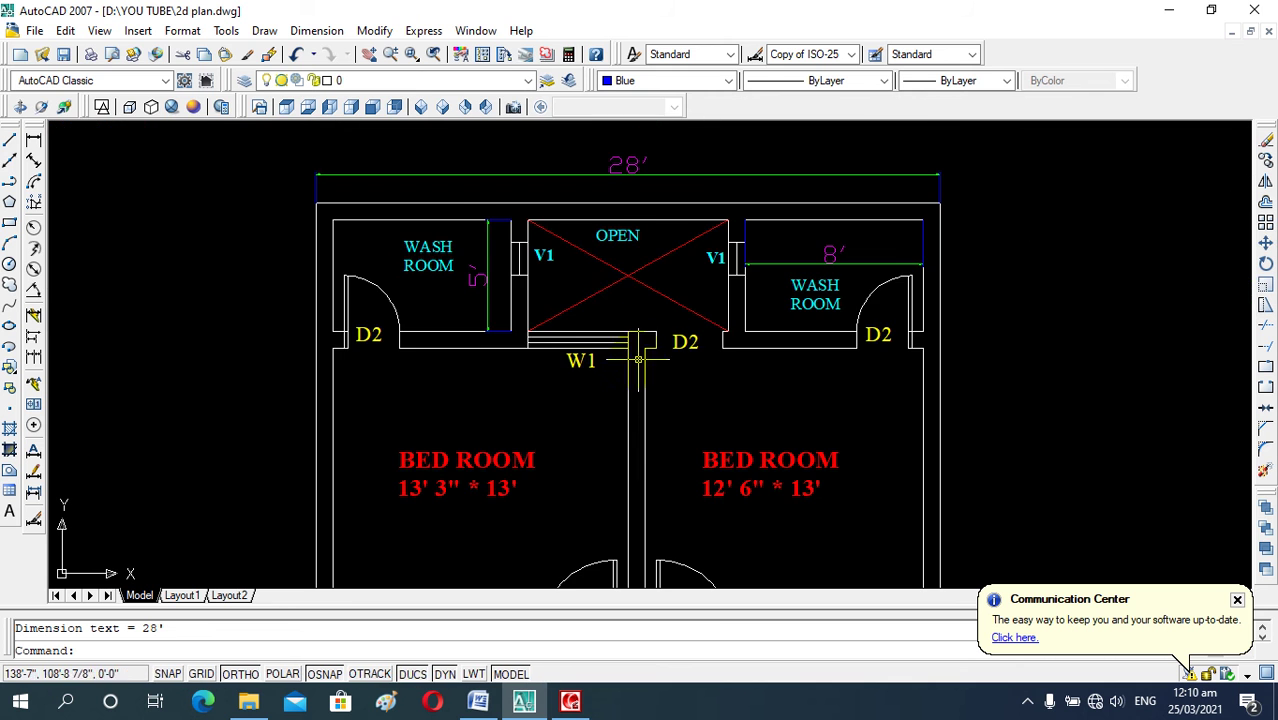
{"action": "scroll", "coordinate": [609, 284], "scroll_direction": "up", "scroll_amount": 1}
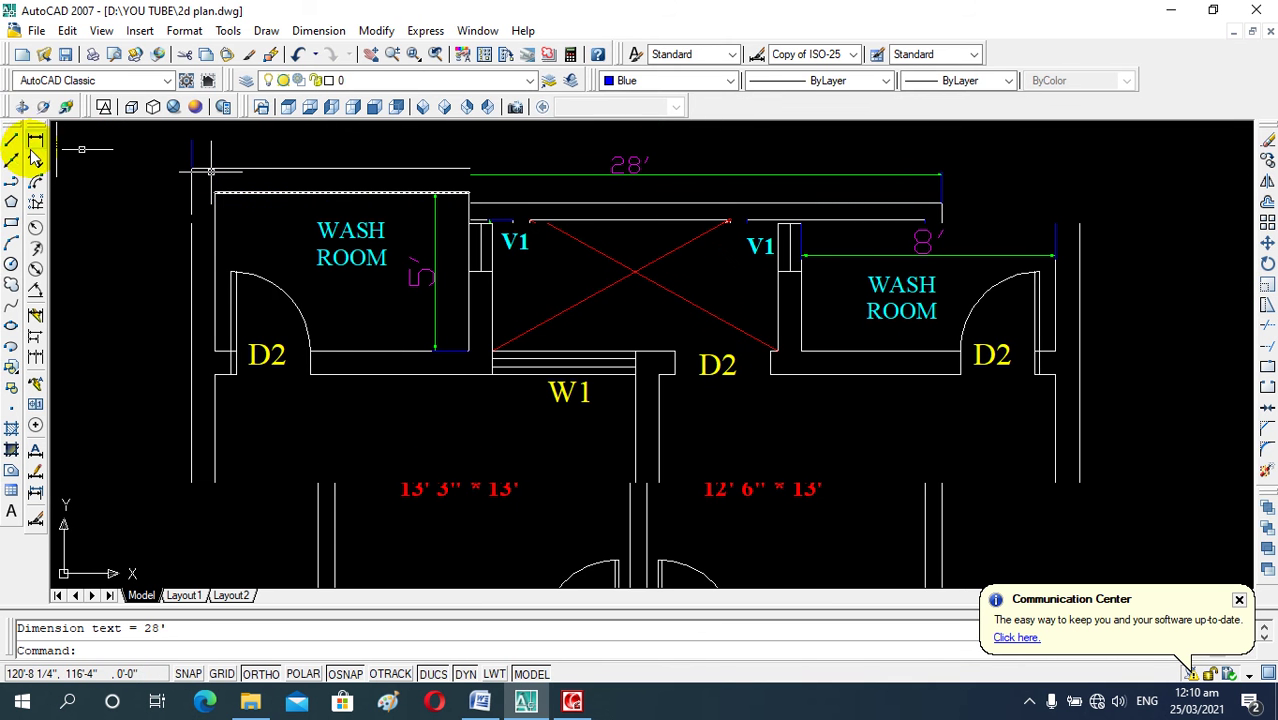
{"action": "left_click", "coordinate": [34, 140]}
{"action": "scroll", "coordinate": [446, 305], "scroll_direction": "up", "scroll_amount": 3}
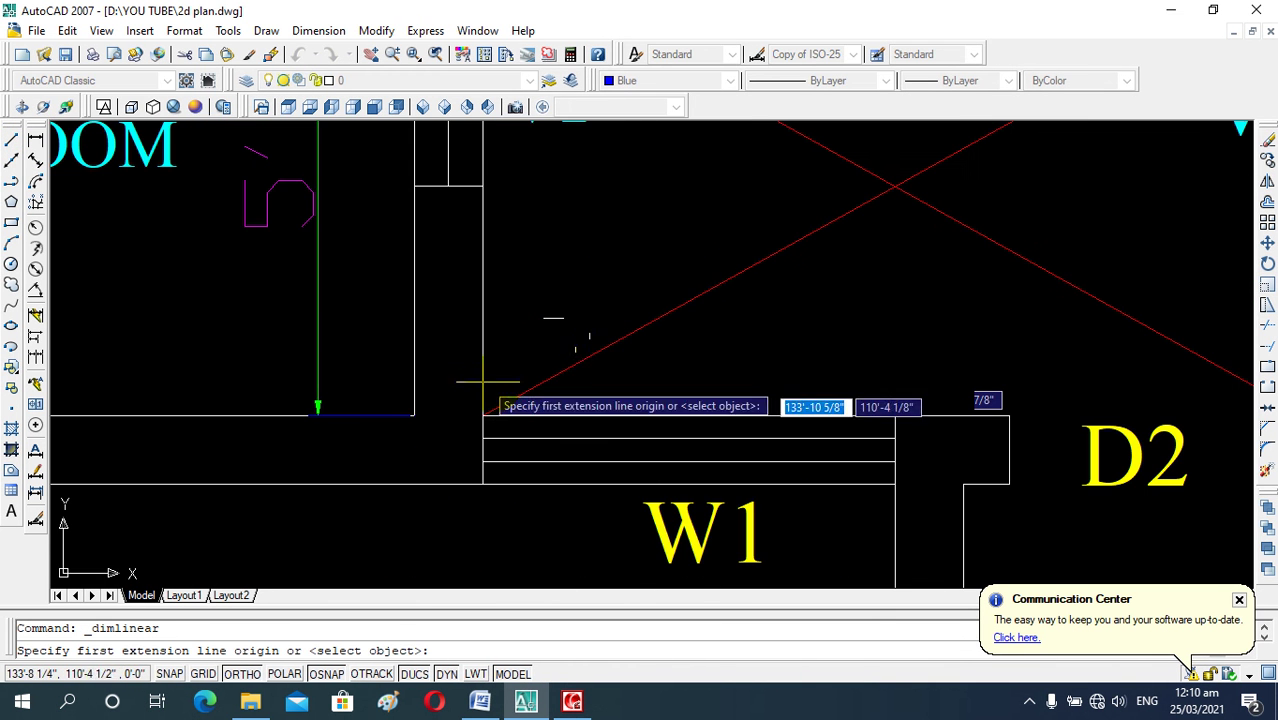
{"action": "scroll", "coordinate": [481, 350], "scroll_direction": "down", "scroll_amount": 2}
{"action": "left_click", "coordinate": [481, 330]}
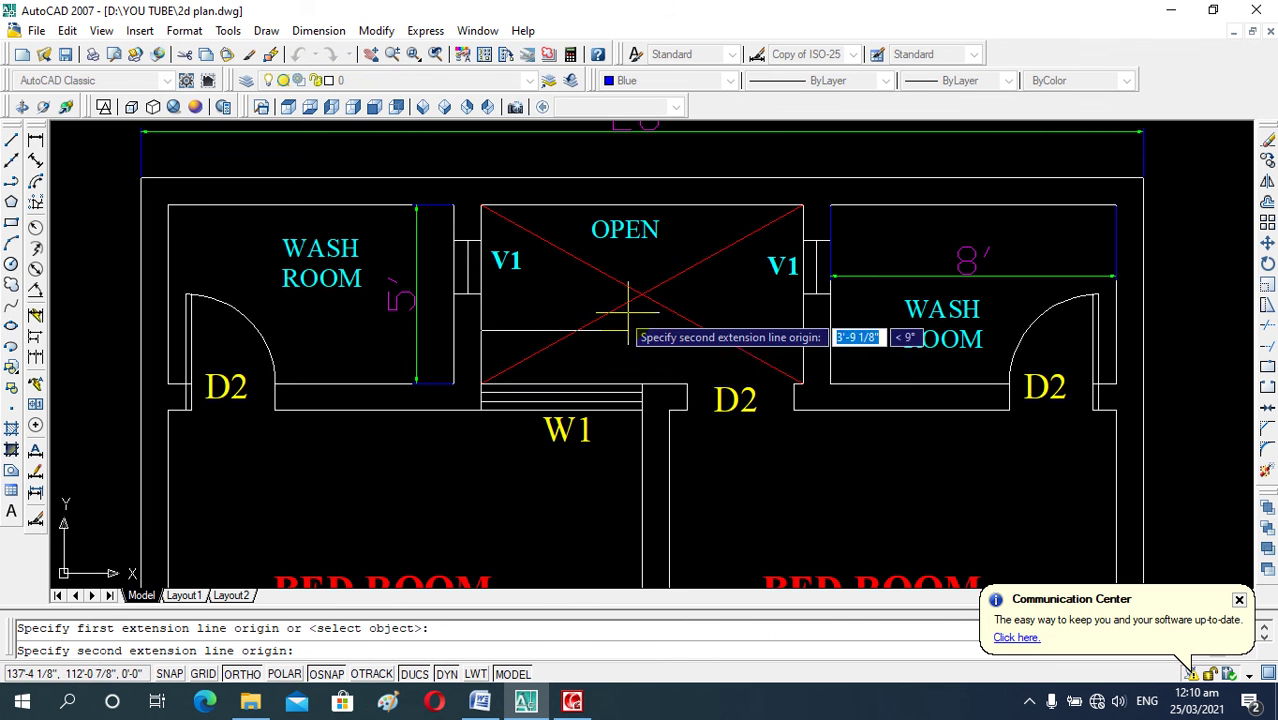
{"action": "left_click", "coordinate": [803, 334]}
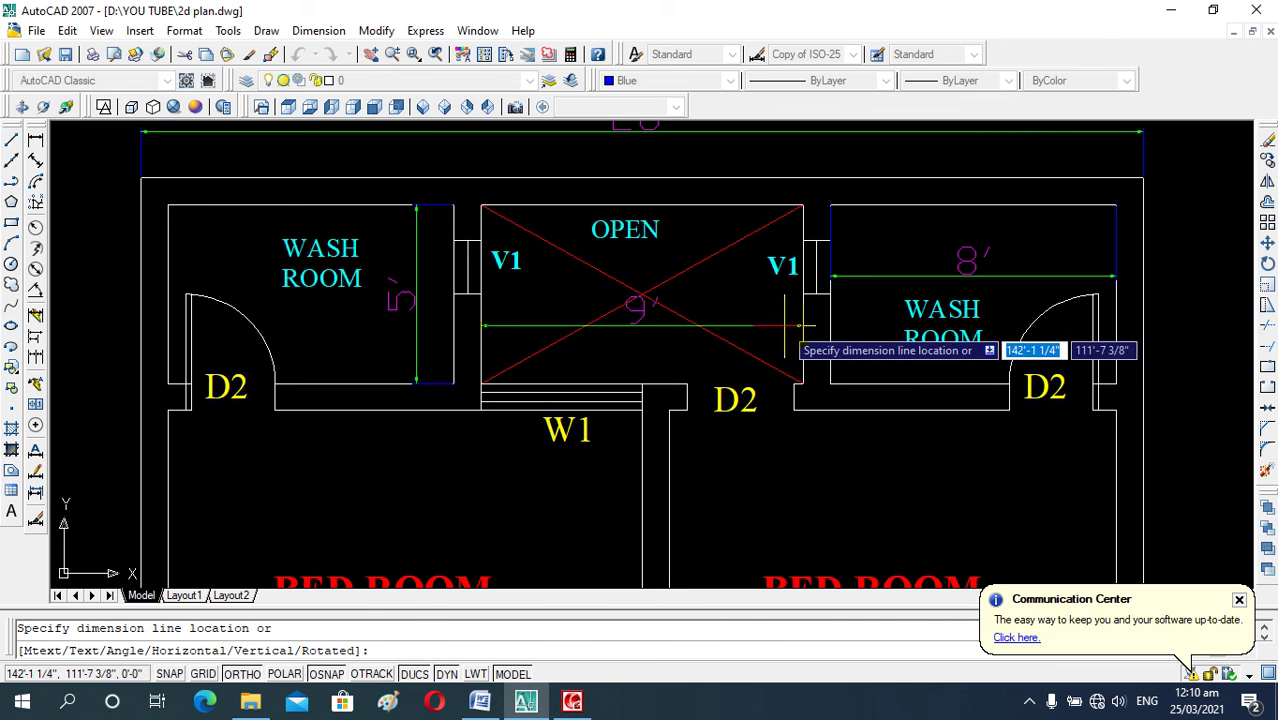
{"action": "left_click", "coordinate": [781, 353]}
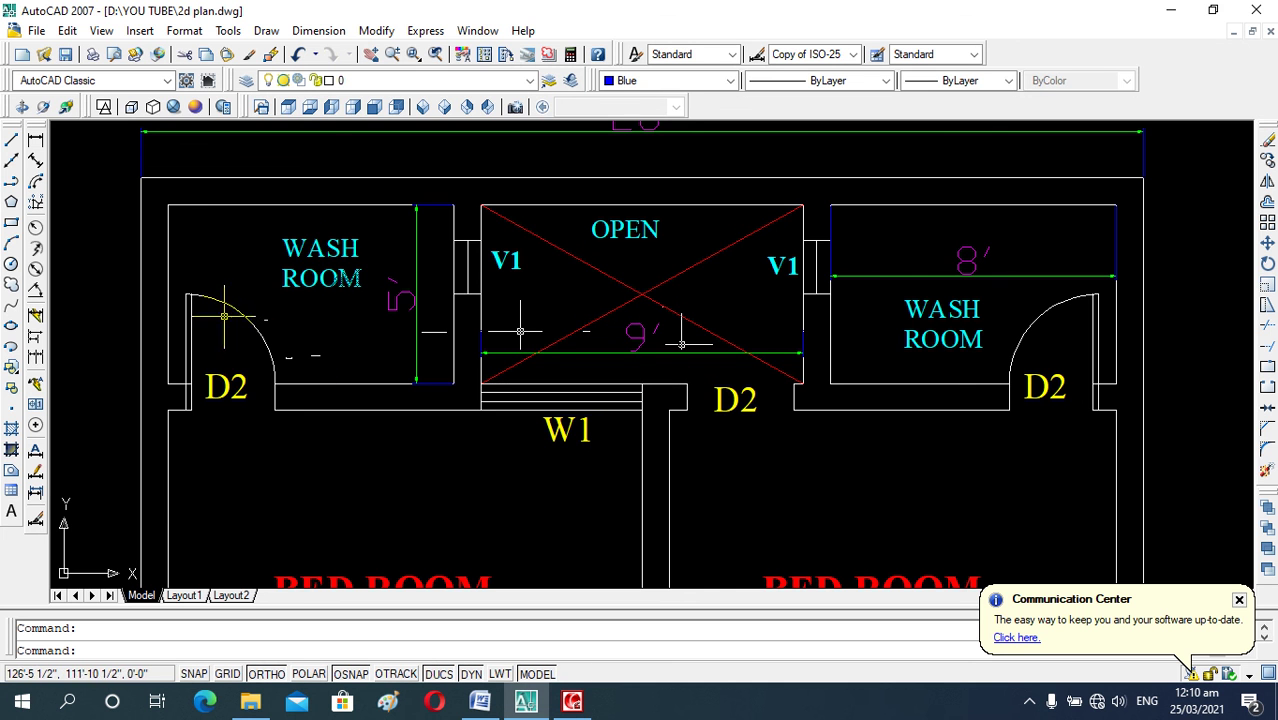
- Dimension the right bedroom's width as 12'-6" between its left and right walls
{"action": "left_click", "coordinate": [35, 140]}
{"action": "scroll", "coordinate": [735, 390], "scroll_direction": "down", "scroll_amount": 3}
{"action": "scroll", "coordinate": [724, 440], "scroll_direction": "up", "scroll_amount": 2}
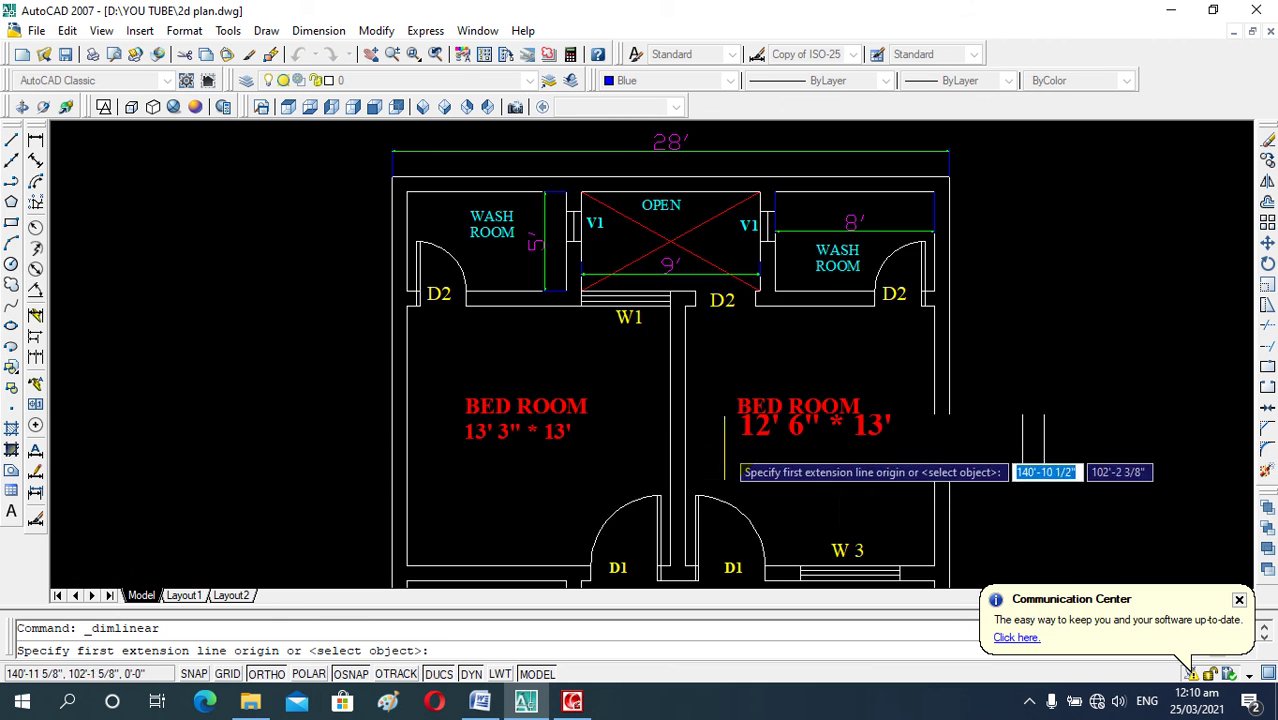
{"action": "scroll", "coordinate": [700, 395], "scroll_direction": "up", "scroll_amount": 5}
{"action": "scroll", "coordinate": [690, 403], "scroll_direction": "down", "scroll_amount": 4}
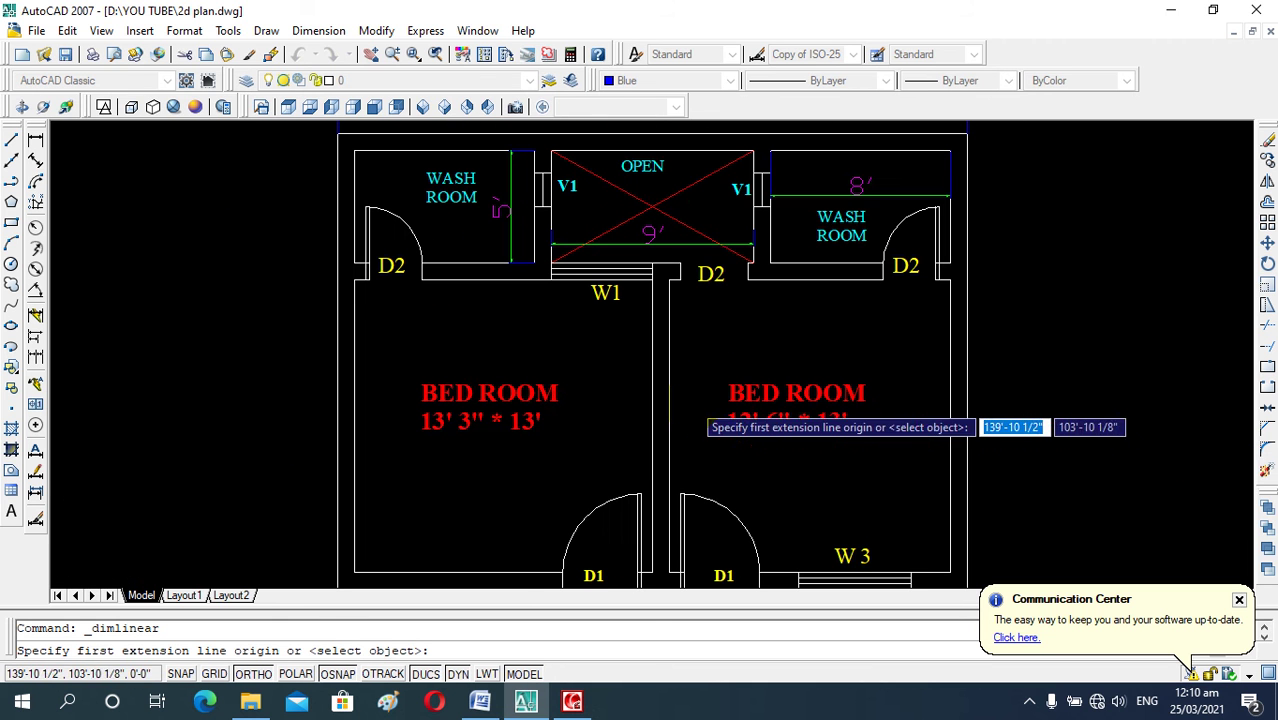
{"action": "left_click", "coordinate": [670, 351]}
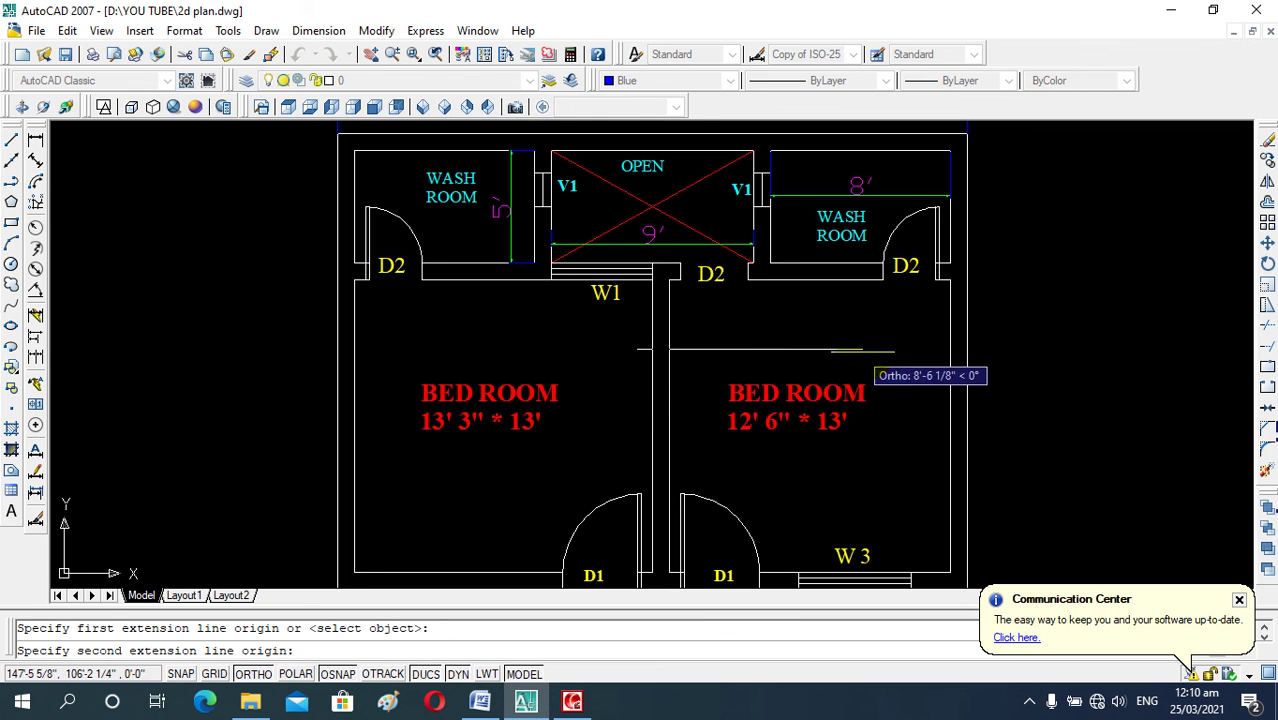
{"action": "left_click", "coordinate": [948, 351]}
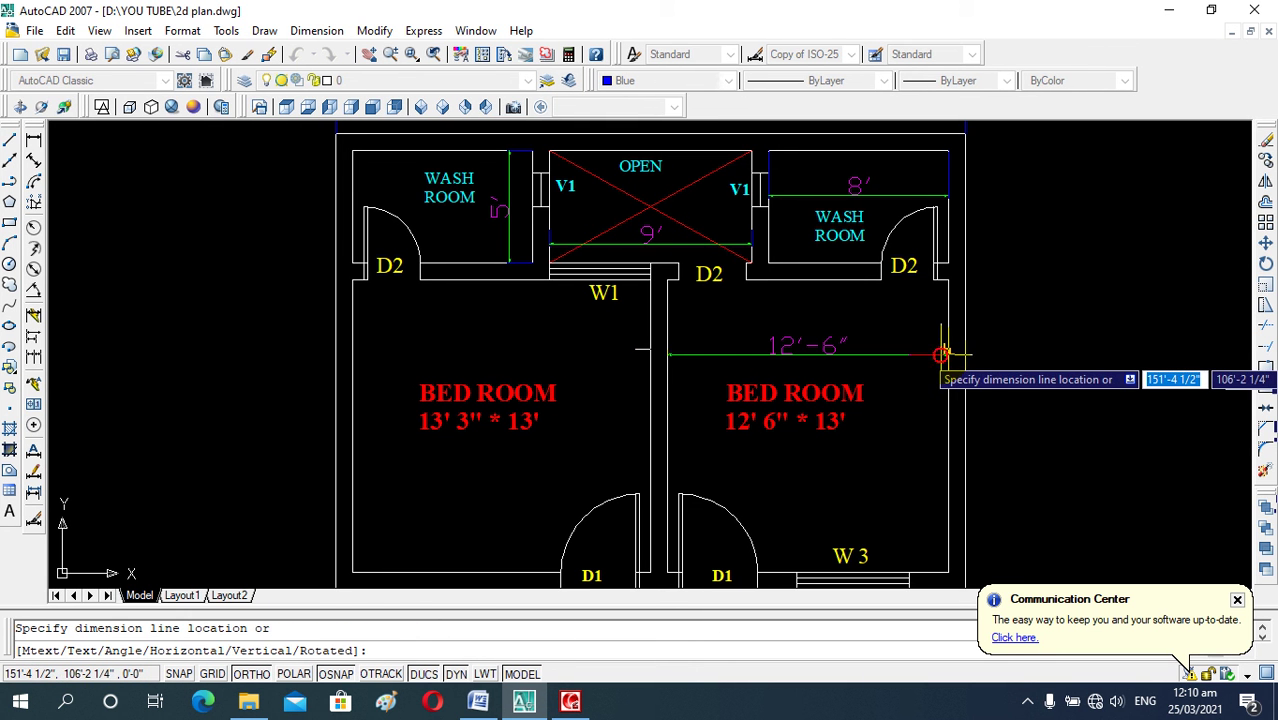
{"action": "left_click", "coordinate": [942, 350]}
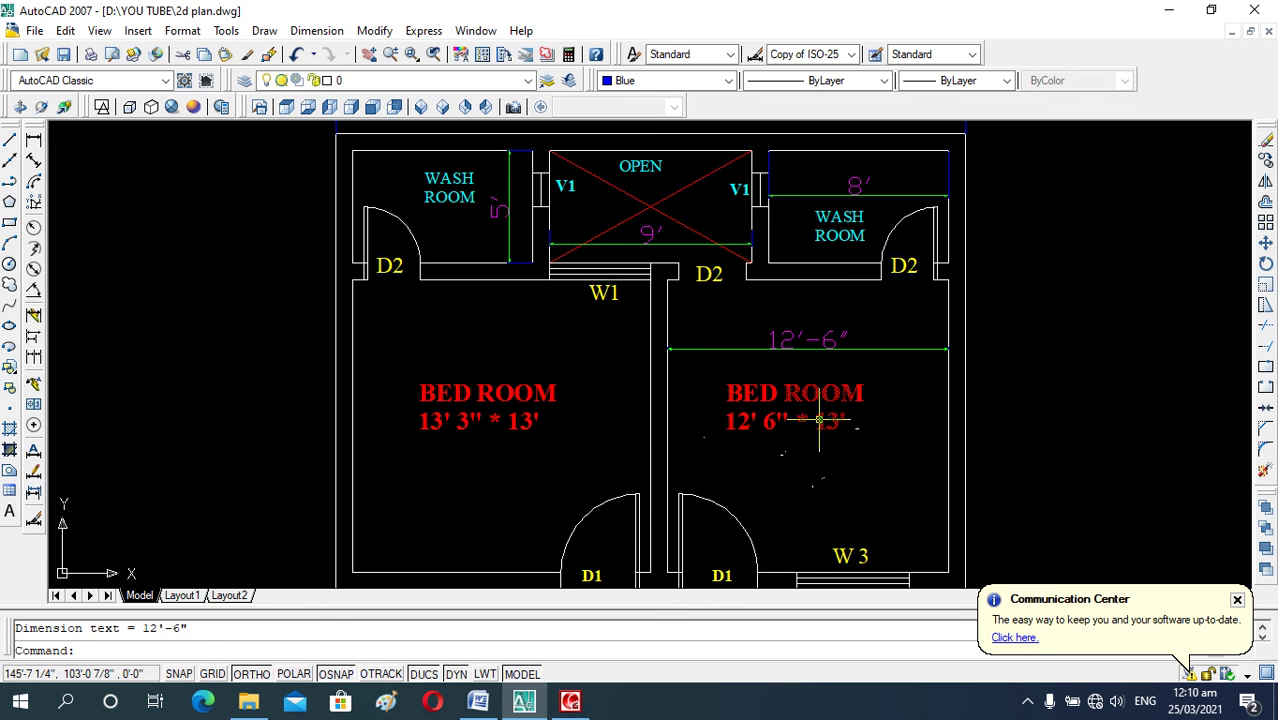
{"action": "scroll", "coordinate": [819, 420], "scroll_direction": "down", "scroll_amount": 2}
{"action": "scroll", "coordinate": [819, 420], "scroll_direction": "down", "scroll_amount": 3}
{"action": "middle_click_drag", "start_coordinate": [800, 560], "coordinate": [790, 420]}
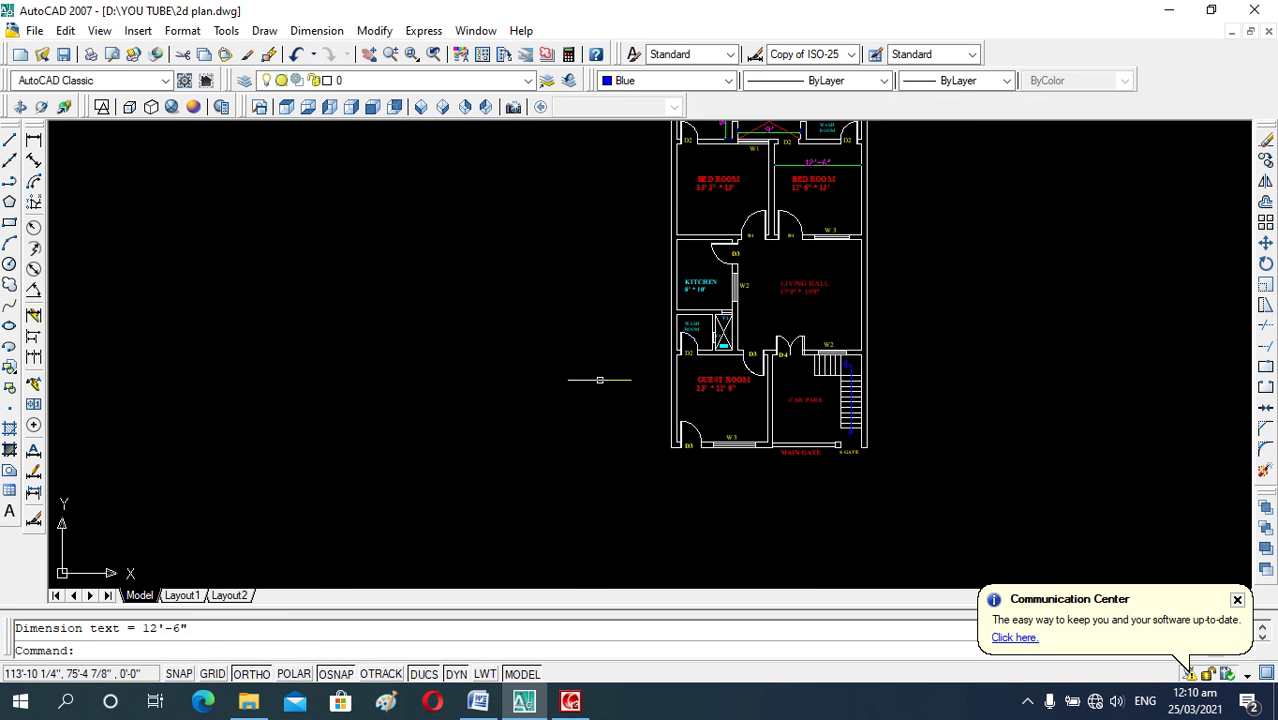
- Add a 1'-6" dimension beside the small V1 window by the wash room
{"action": "scroll", "coordinate": [740, 318], "scroll_direction": "up", "scroll_amount": 5}
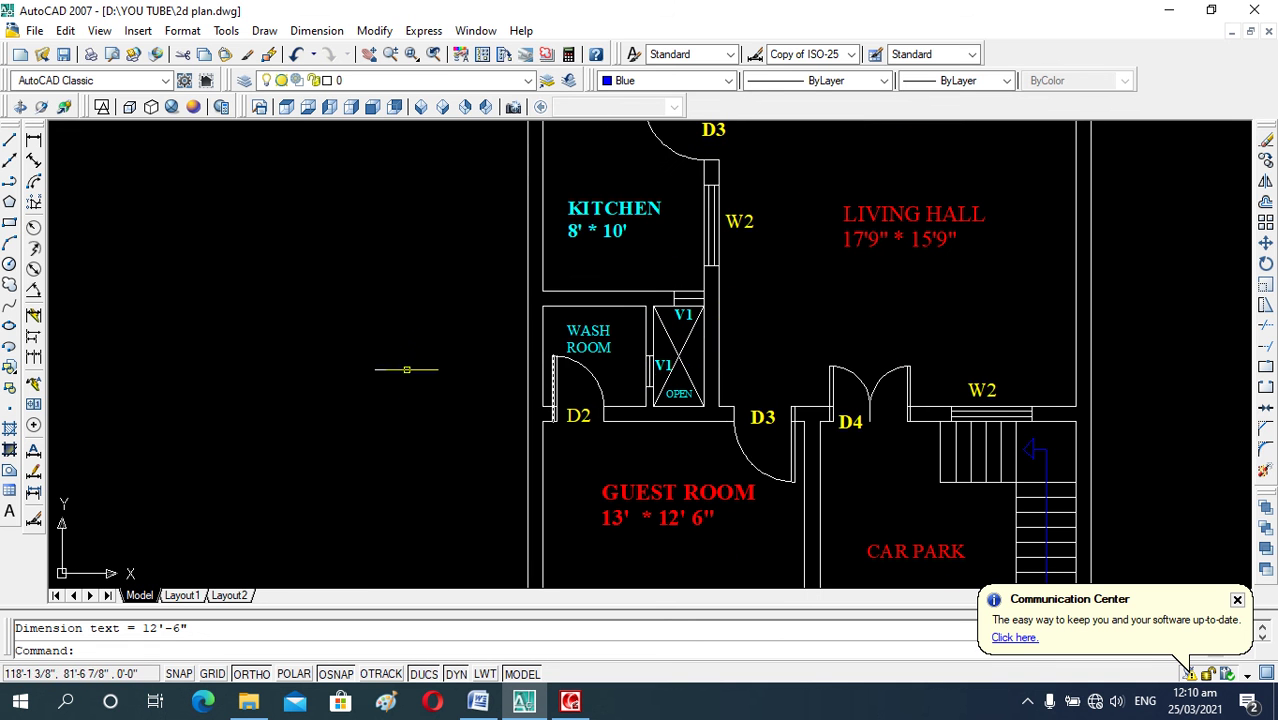
{"action": "left_click", "coordinate": [33, 139]}
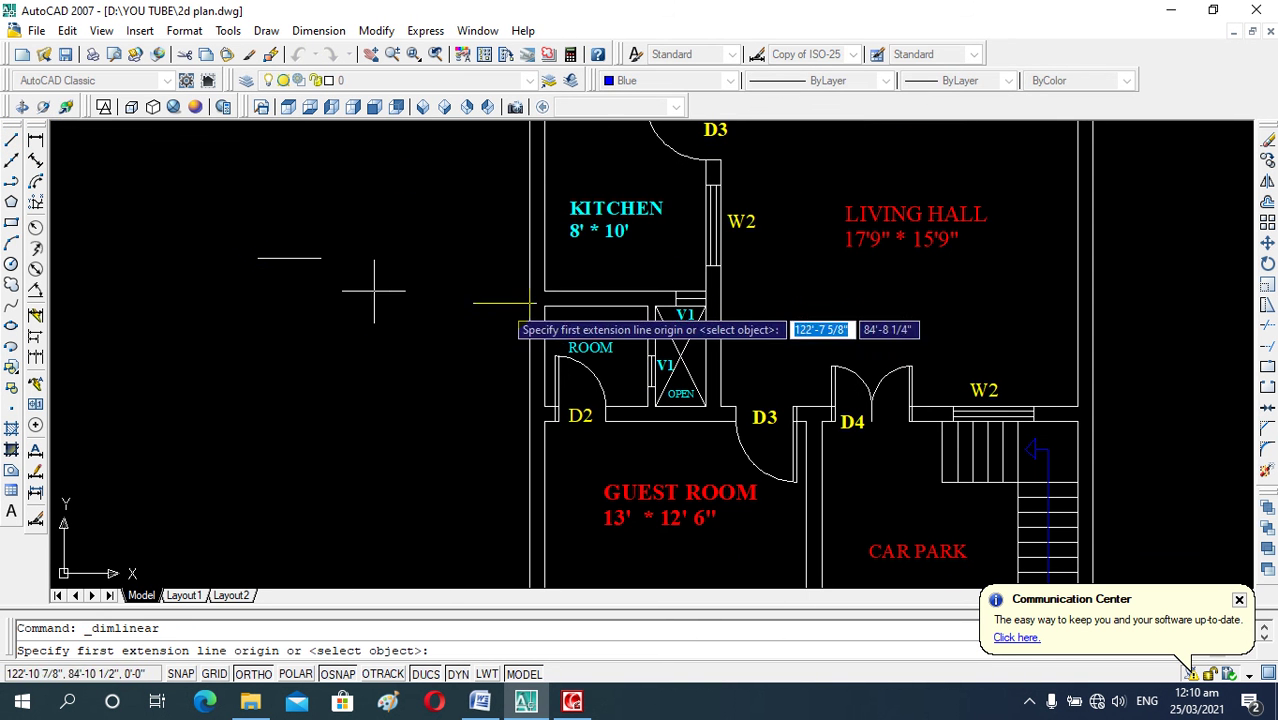
{"action": "scroll", "coordinate": [636, 292], "scroll_direction": "up", "scroll_amount": 1}
{"action": "scroll", "coordinate": [636, 350], "scroll_direction": "up", "scroll_amount": 3}
{"action": "scroll", "coordinate": [648, 400], "scroll_direction": "down", "scroll_amount": 2}
{"action": "scroll", "coordinate": [654, 511], "scroll_direction": "up", "scroll_amount": 1}
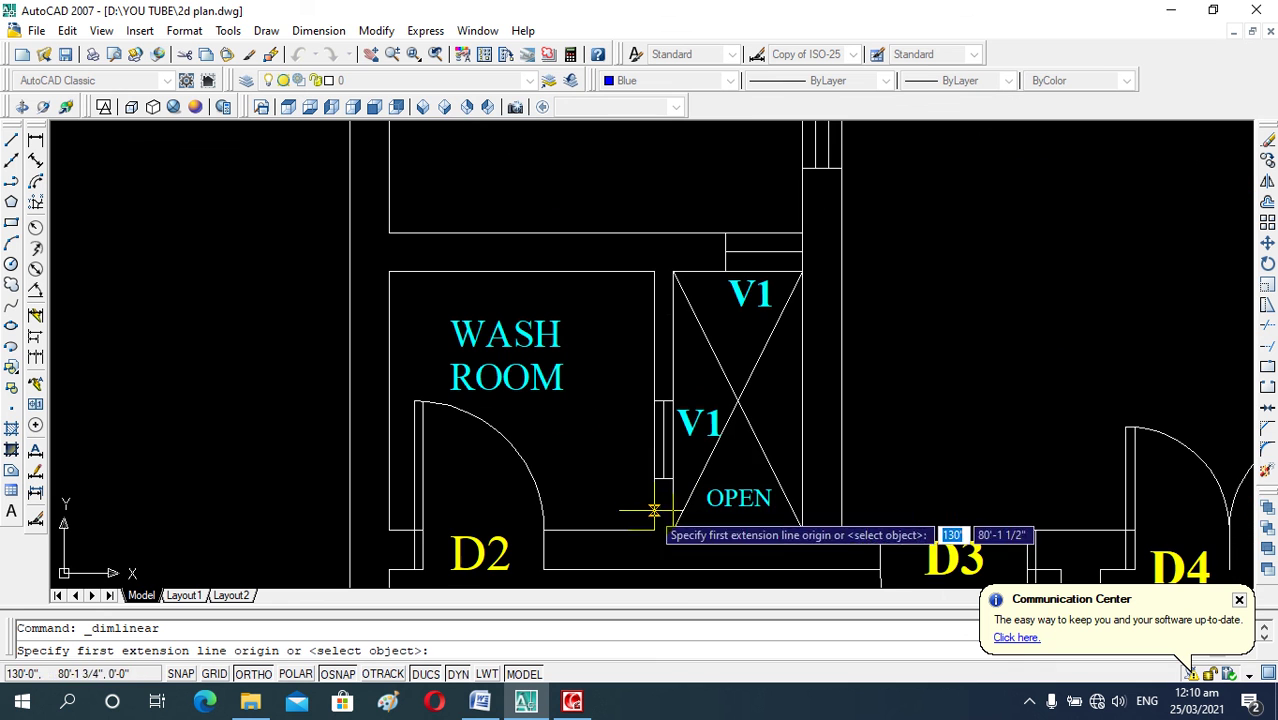
{"action": "left_click", "coordinate": [653, 400]}
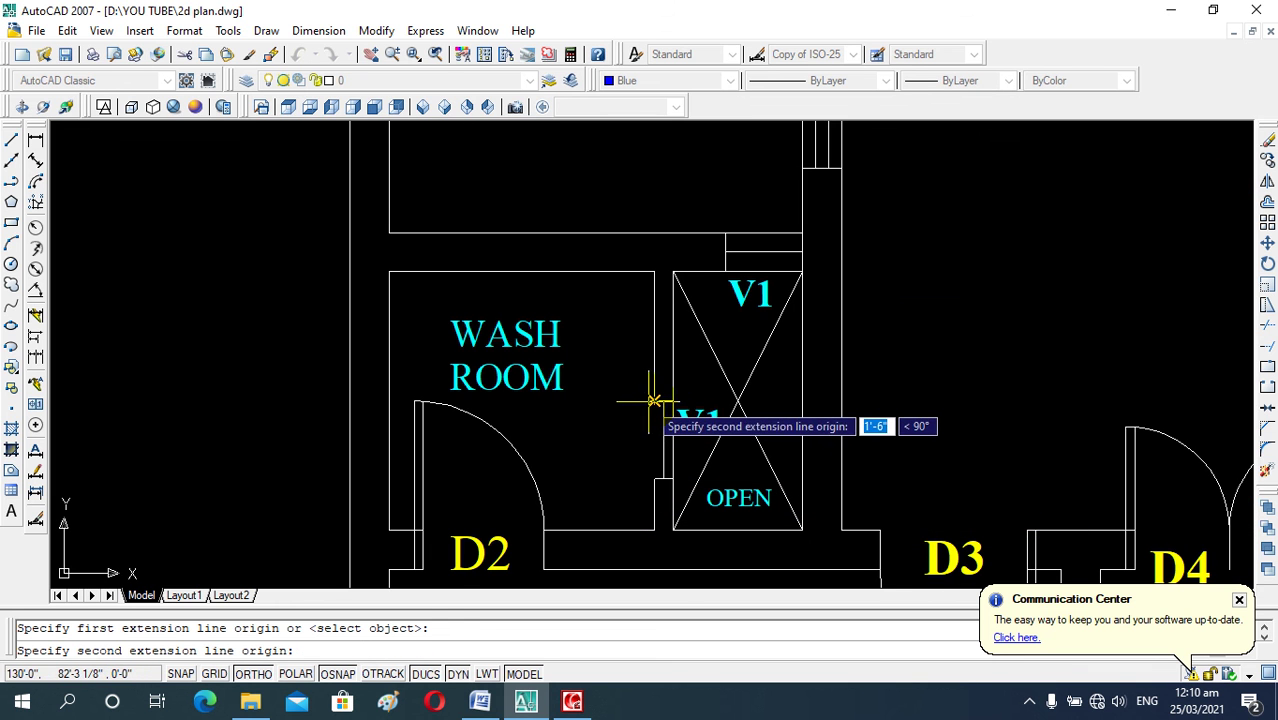
{"action": "left_click", "coordinate": [653, 400]}
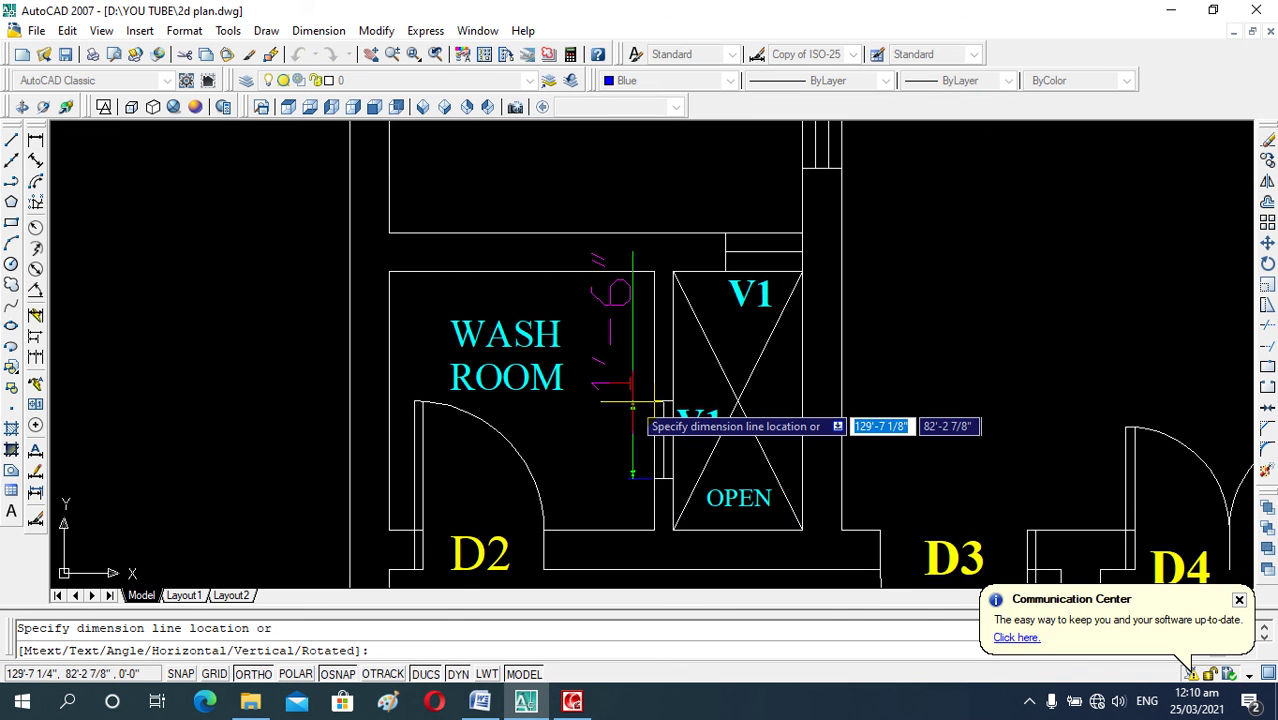
{"action": "left_click", "coordinate": [632, 404]}
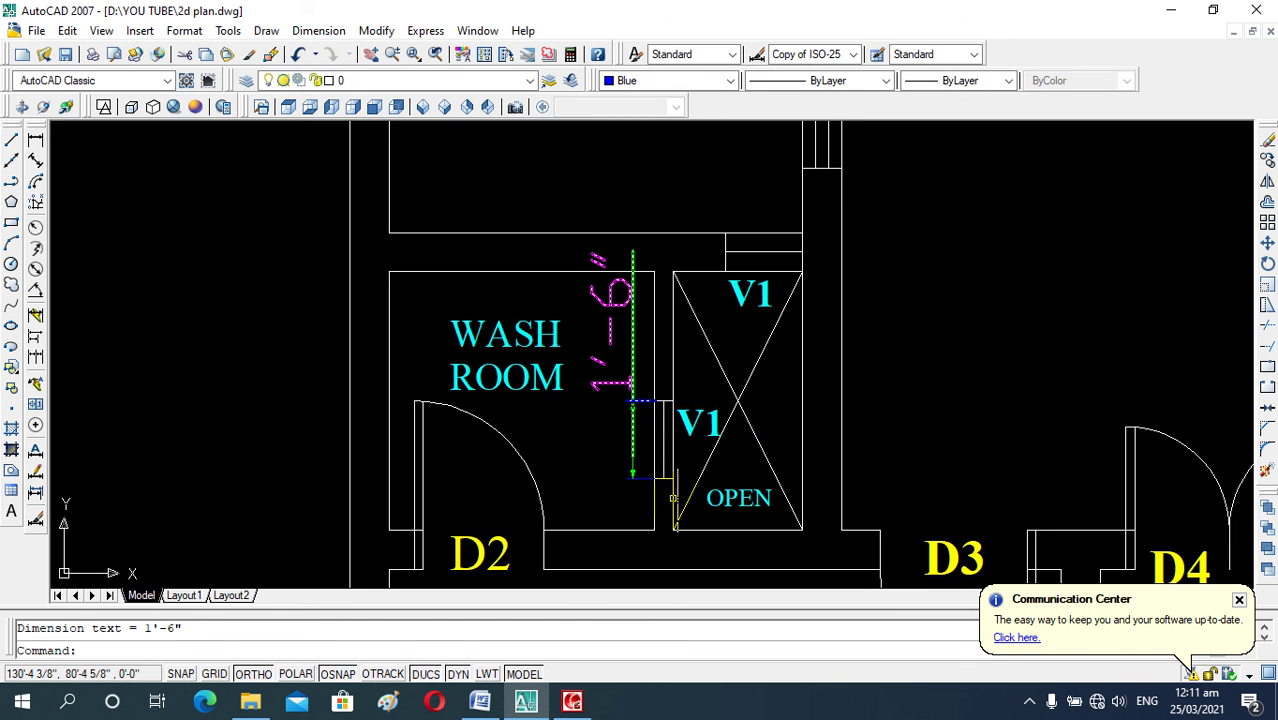
- Add a vertical 50' overall dimension from the S GATE corner to the top-right corner
{"action": "scroll", "coordinate": [640, 404], "scroll_direction": "down", "scroll_amount": 3}
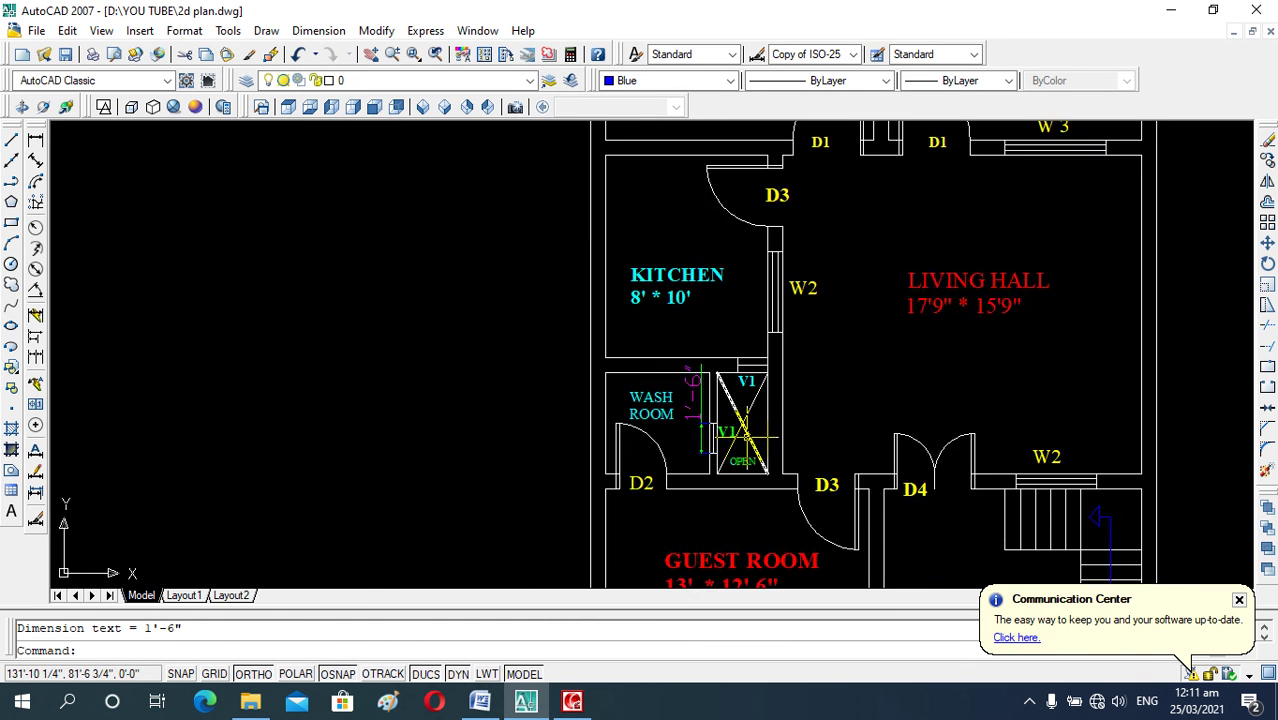
{"action": "scroll", "coordinate": [660, 430], "scroll_direction": "down", "scroll_amount": 2}
{"action": "scroll", "coordinate": [713, 510], "scroll_direction": "up", "scroll_amount": 2}
{"action": "scroll", "coordinate": [717, 511], "scroll_direction": "down", "scroll_amount": 1}
{"action": "scroll", "coordinate": [717, 511], "scroll_direction": "down", "scroll_amount": 5}
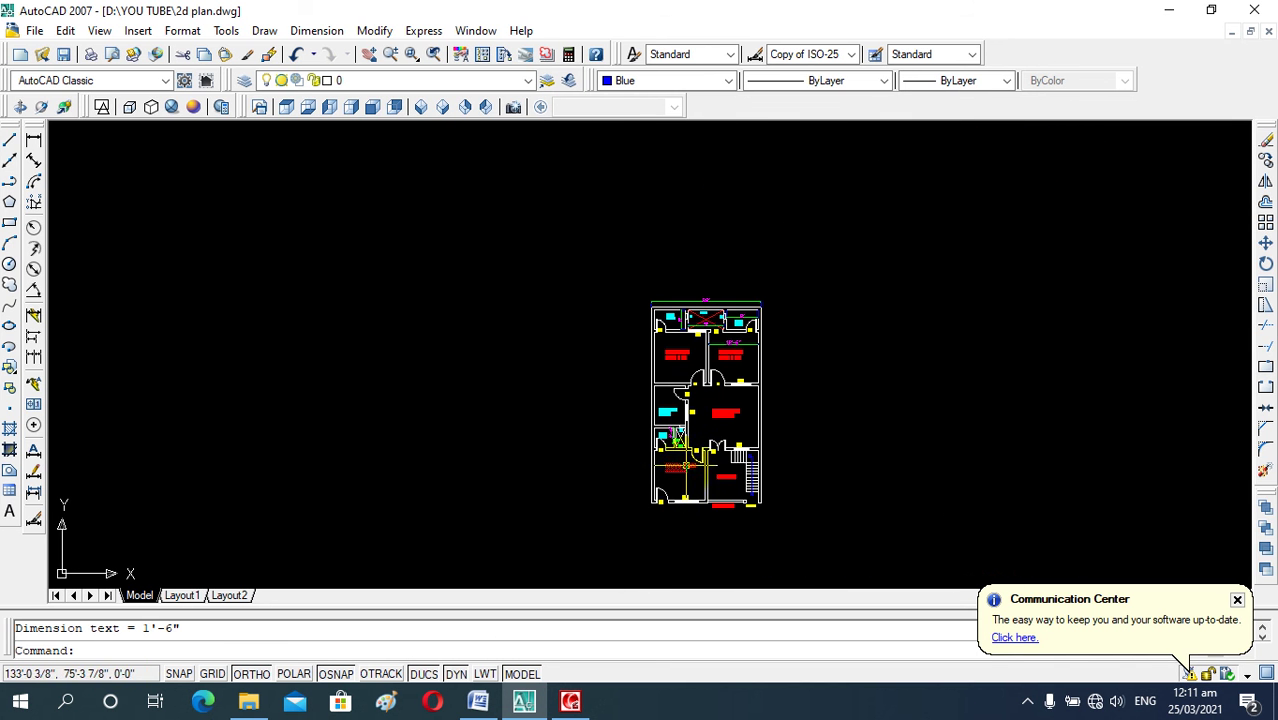
{"action": "left_click", "coordinate": [37, 140]}
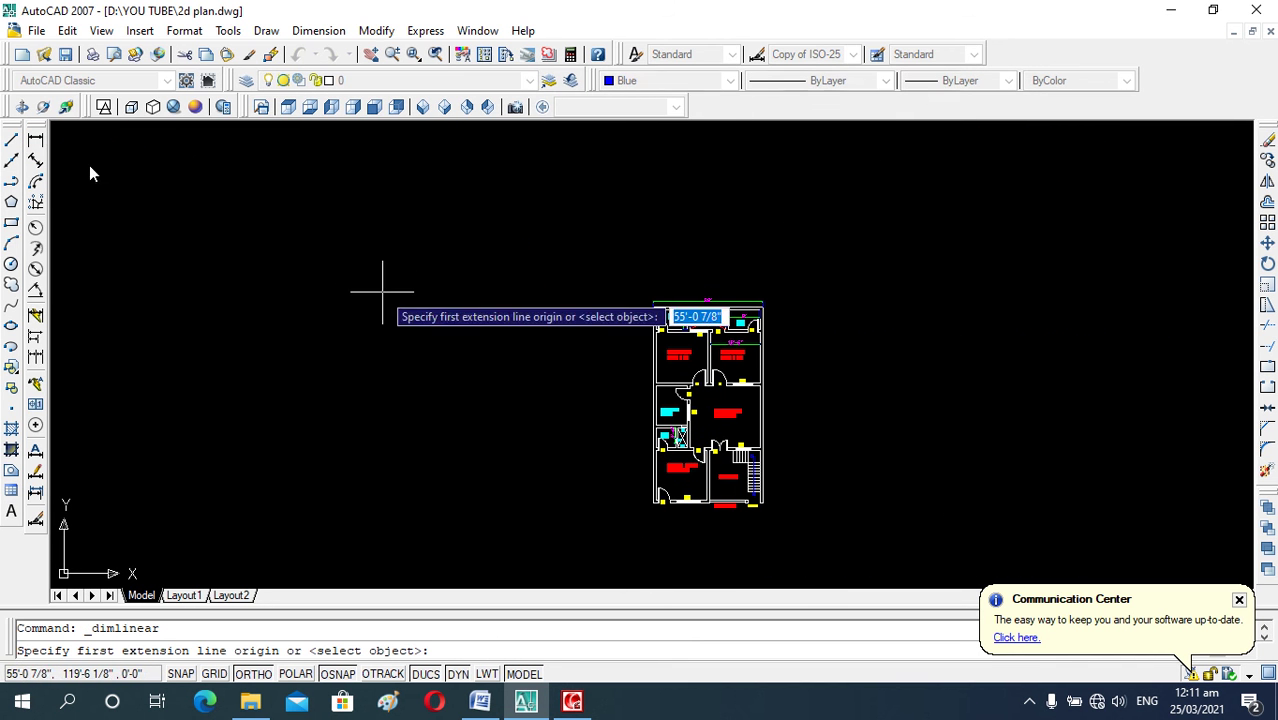
{"action": "scroll", "coordinate": [810, 440], "scroll_direction": "up", "scroll_amount": 4}
{"action": "scroll", "coordinate": [770, 515], "scroll_direction": "up", "scroll_amount": 3}
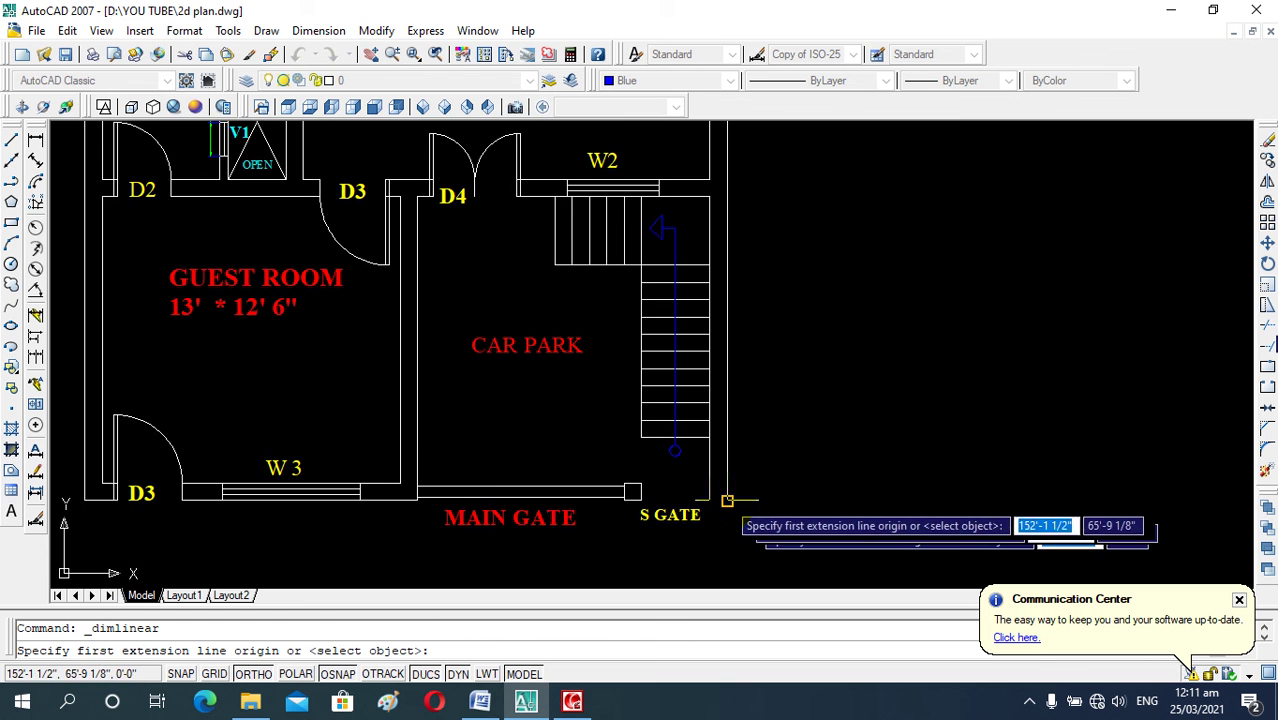
{"action": "left_click", "coordinate": [727, 500]}
{"action": "scroll", "coordinate": [727, 500], "scroll_direction": "down", "scroll_amount": 2}
{"action": "scroll", "coordinate": [727, 500], "scroll_direction": "down", "scroll_amount": 5}
{"action": "scroll", "coordinate": [727, 195], "scroll_direction": "up", "scroll_amount": 6}
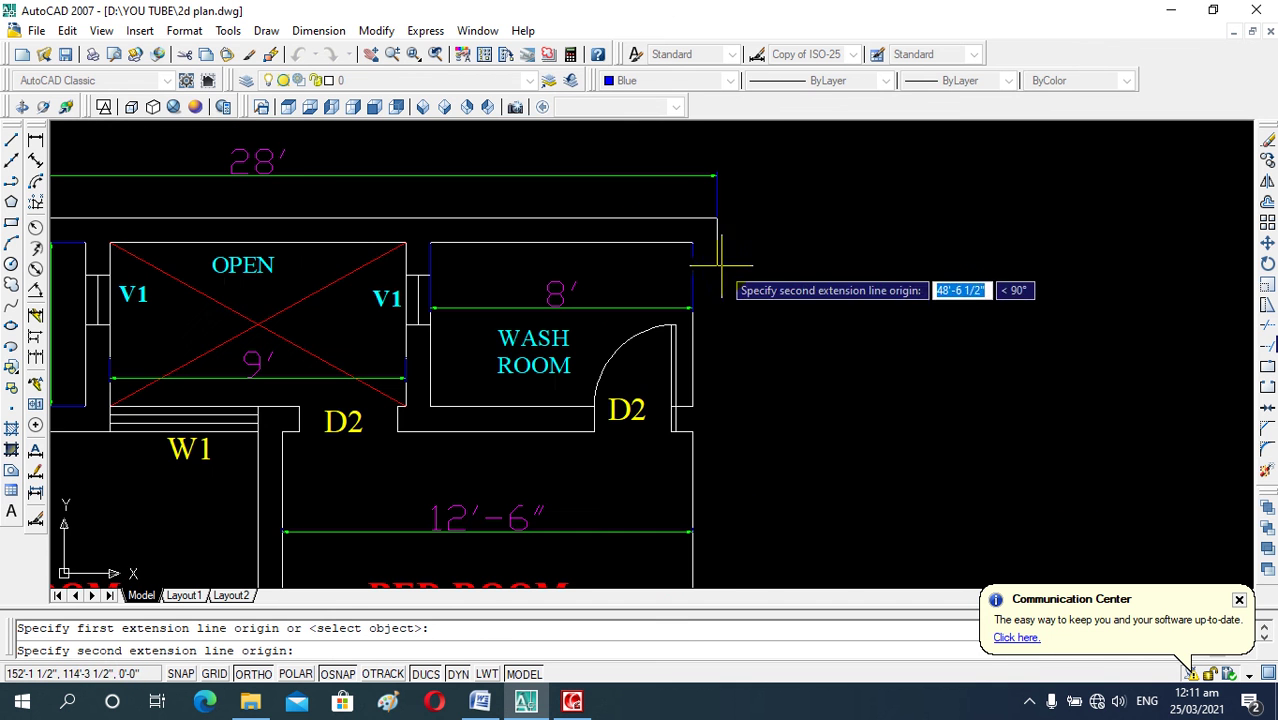
{"action": "left_click", "coordinate": [717, 218]}
{"action": "scroll", "coordinate": [717, 218], "scroll_direction": "down", "scroll_amount": 3}
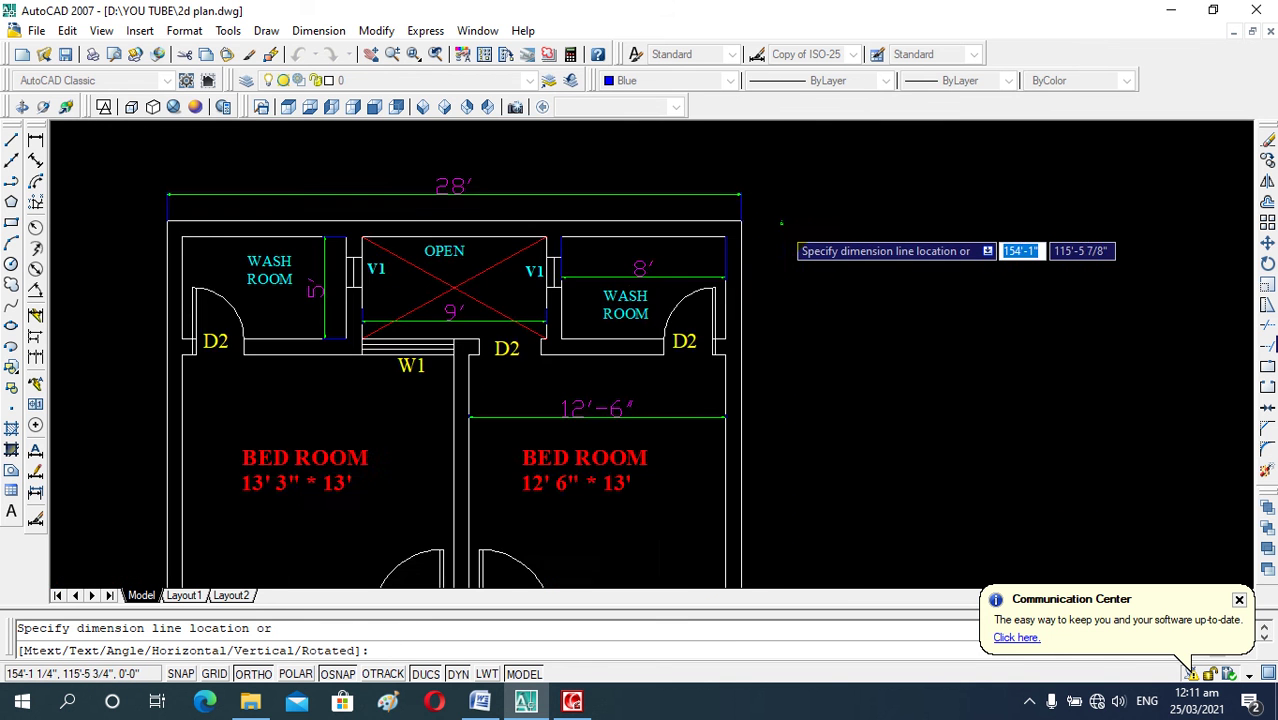
{"action": "scroll", "coordinate": [760, 225], "scroll_direction": "down", "scroll_amount": 2}
{"action": "left_click", "coordinate": [790, 230]}
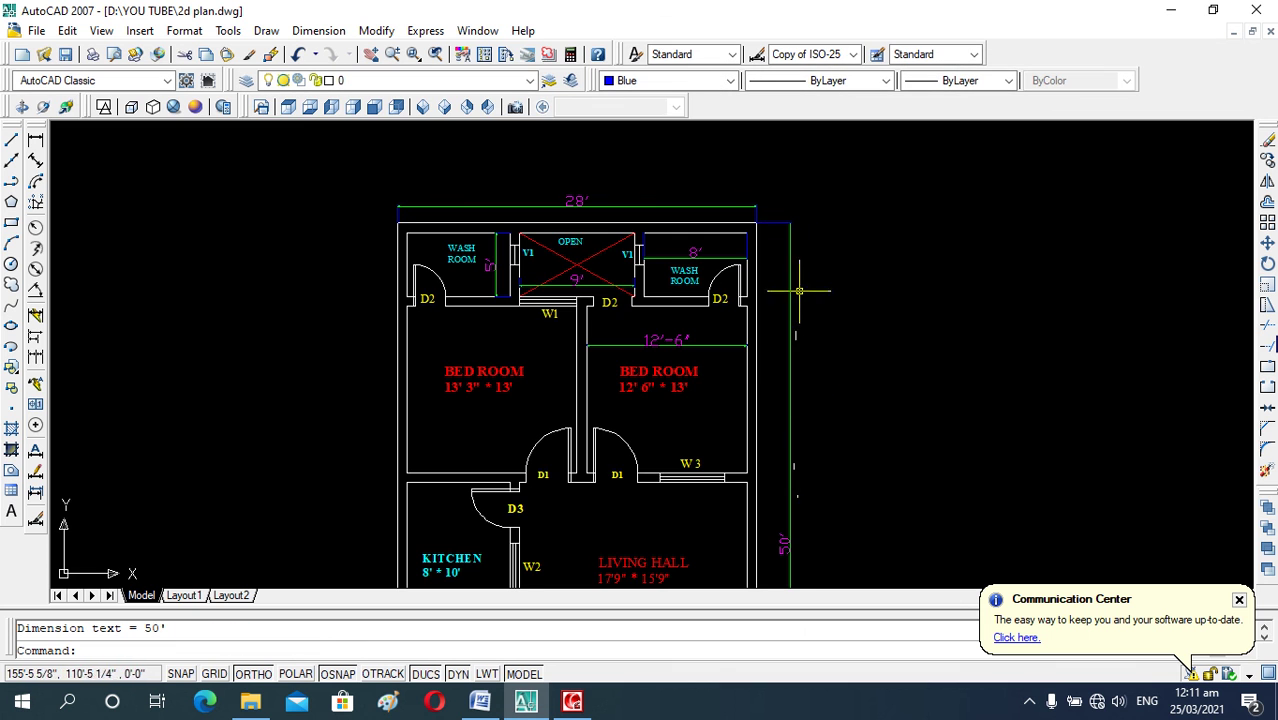
{"action": "scroll", "coordinate": [782, 295], "scroll_direction": "down", "scroll_amount": 4}
{"action": "scroll", "coordinate": [788, 393], "scroll_direction": "up", "scroll_amount": 4}
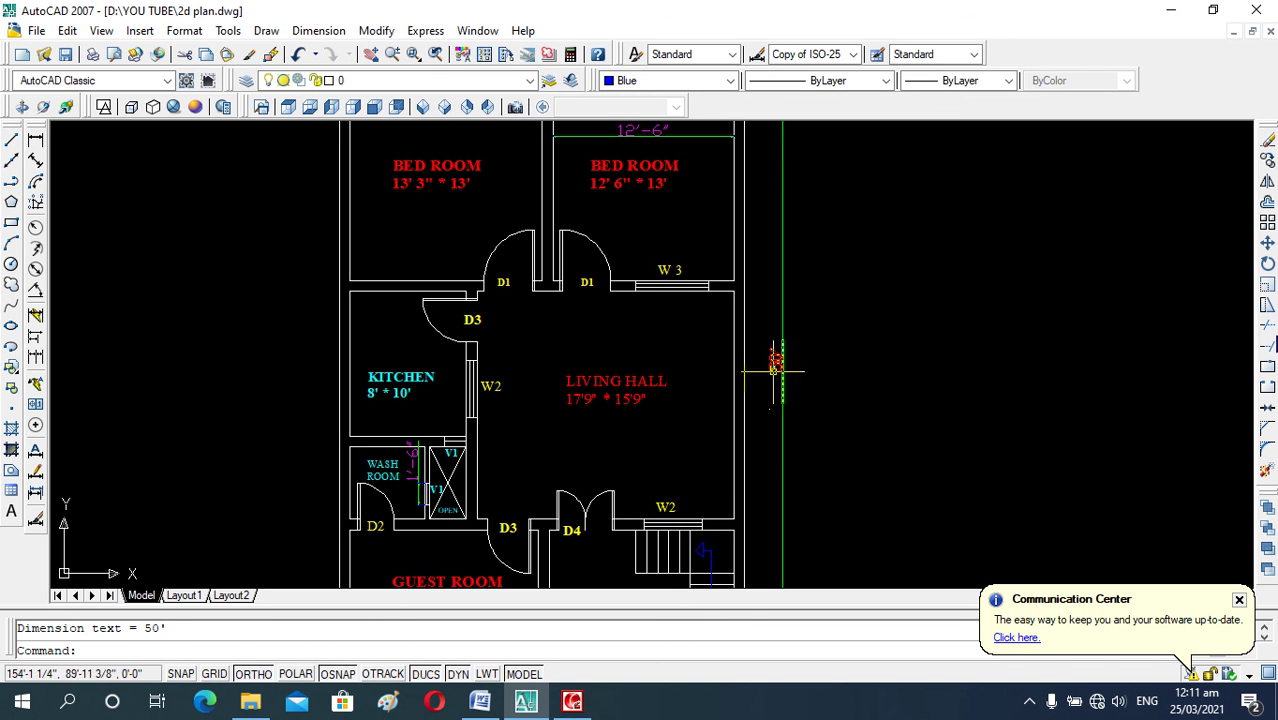
{"action": "scroll", "coordinate": [765, 360], "scroll_direction": "down", "scroll_amount": 2}
{"action": "scroll", "coordinate": [762, 350], "scroll_direction": "down", "scroll_amount": 1}
{"action": "scroll", "coordinate": [762, 348], "scroll_direction": "down", "scroll_amount": 1}
{"action": "scroll", "coordinate": [762, 348], "scroll_direction": "down", "scroll_amount": 2}
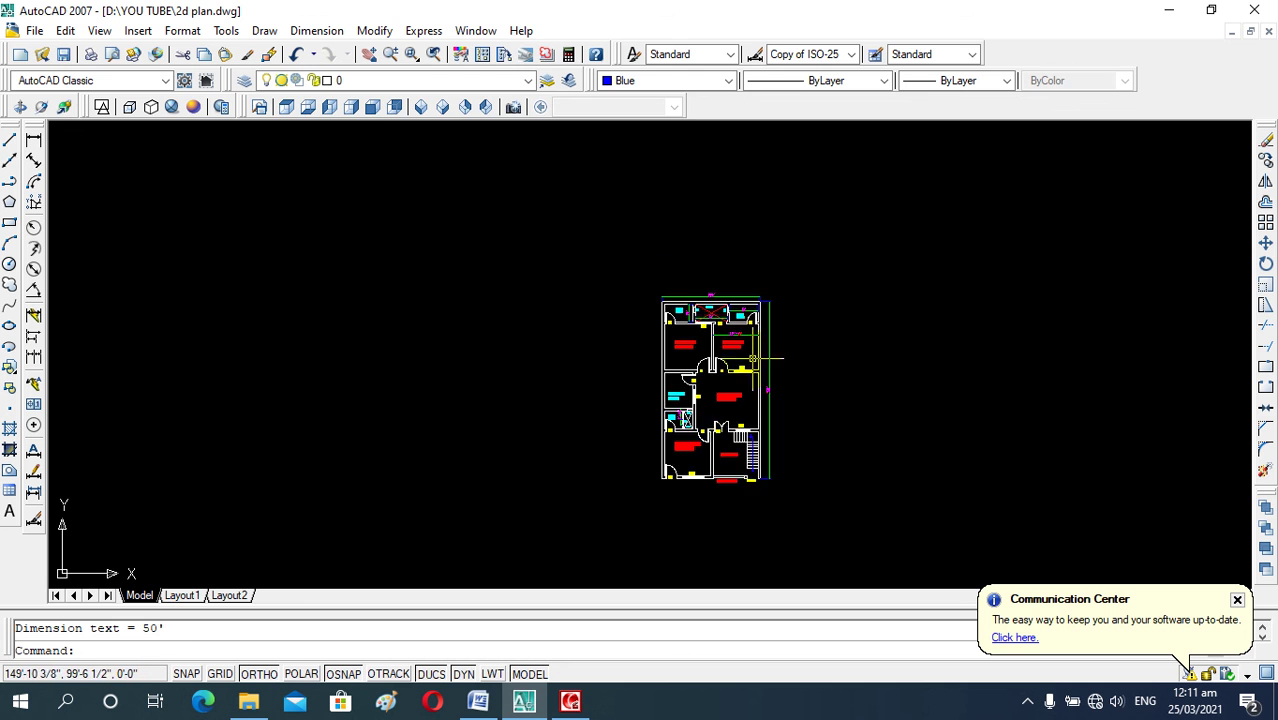
{"action": "scroll", "coordinate": [723, 405], "scroll_direction": "up", "scroll_amount": 3}
{"action": "scroll", "coordinate": [723, 405], "scroll_direction": "up", "scroll_amount": 3}
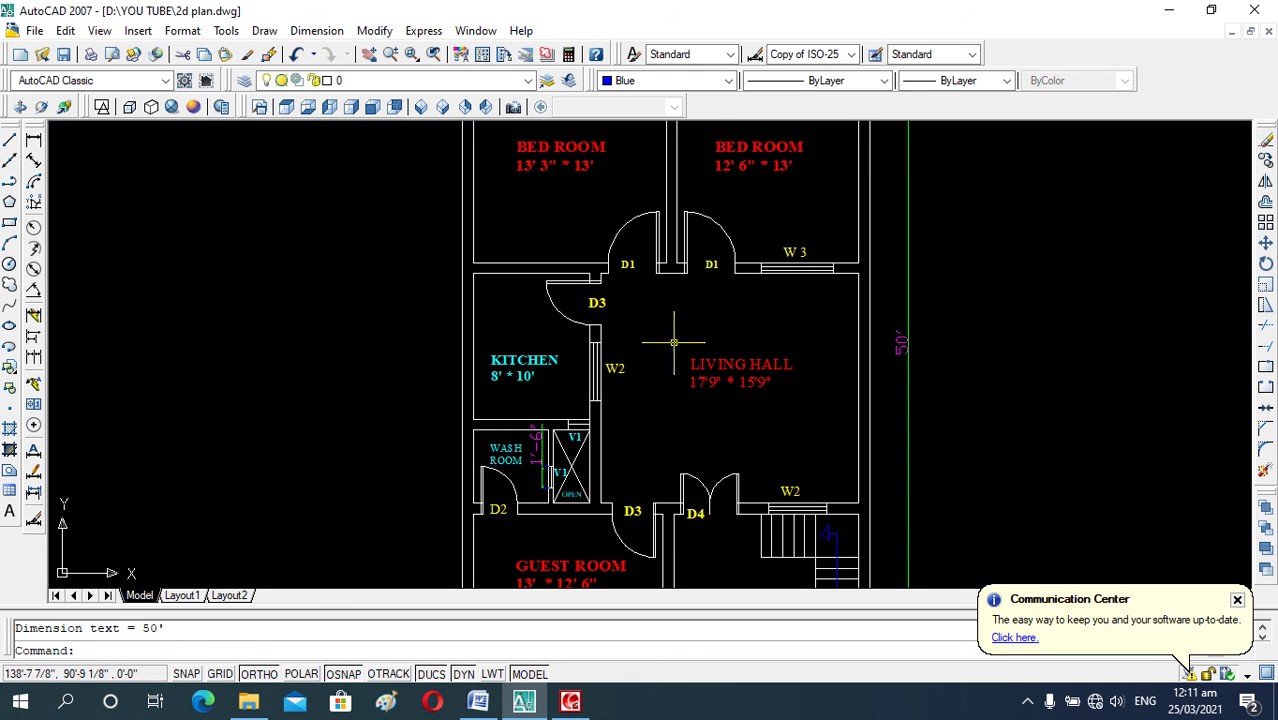
- Dimension window W3 as 5', placed just below the window
{"action": "left_click", "coordinate": [33, 140]}
{"action": "scroll", "coordinate": [777, 295], "scroll_direction": "up", "scroll_amount": 3}
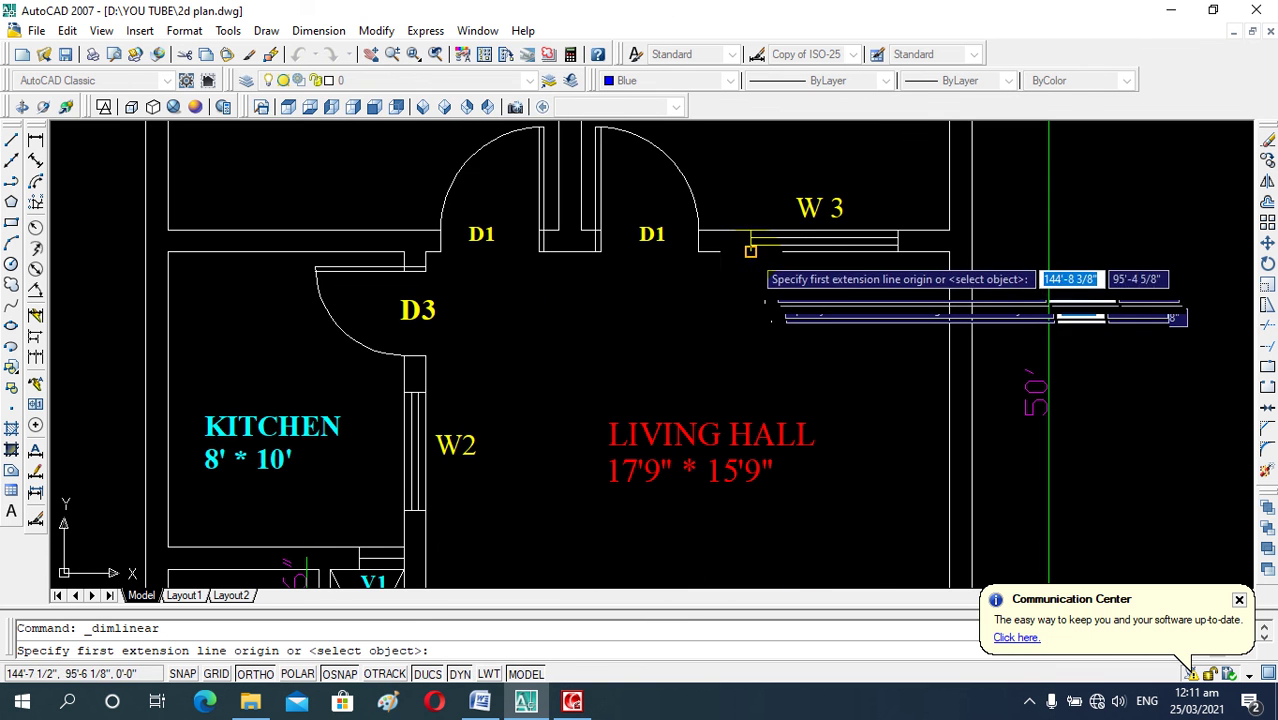
{"action": "left_click", "coordinate": [755, 248]}
{"action": "left_click", "coordinate": [898, 249]}
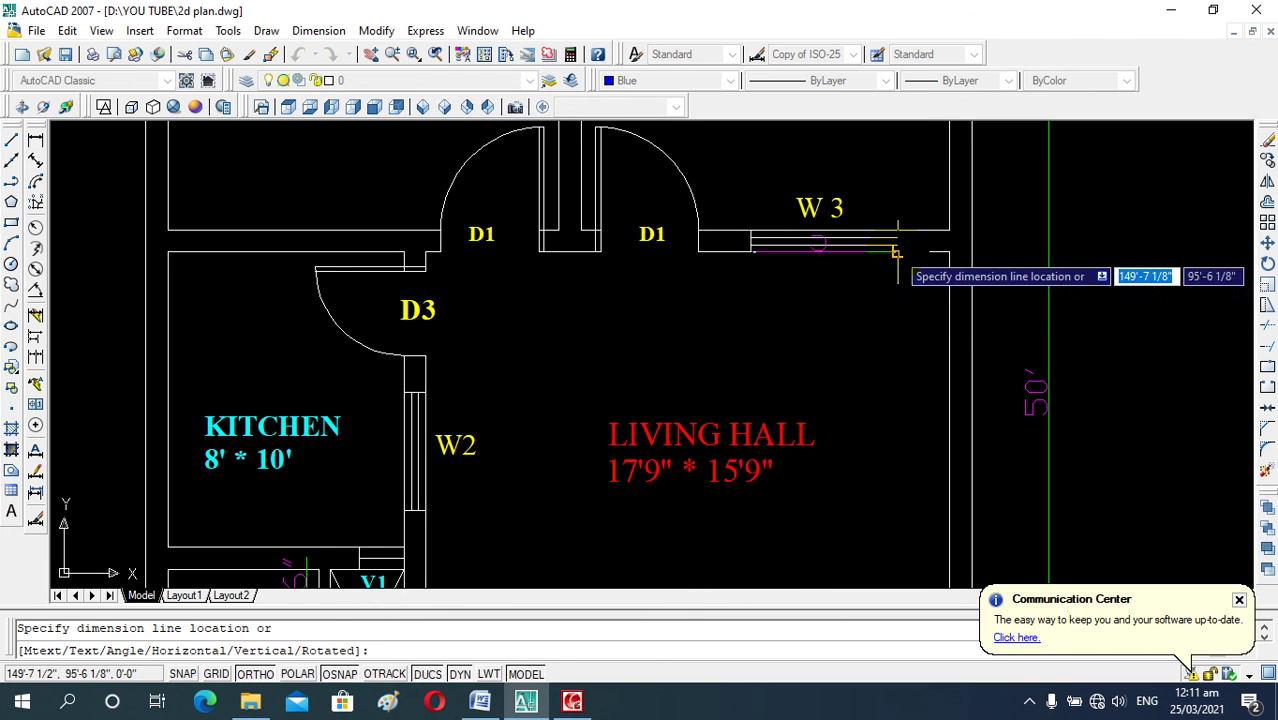
{"action": "left_click", "coordinate": [893, 277]}
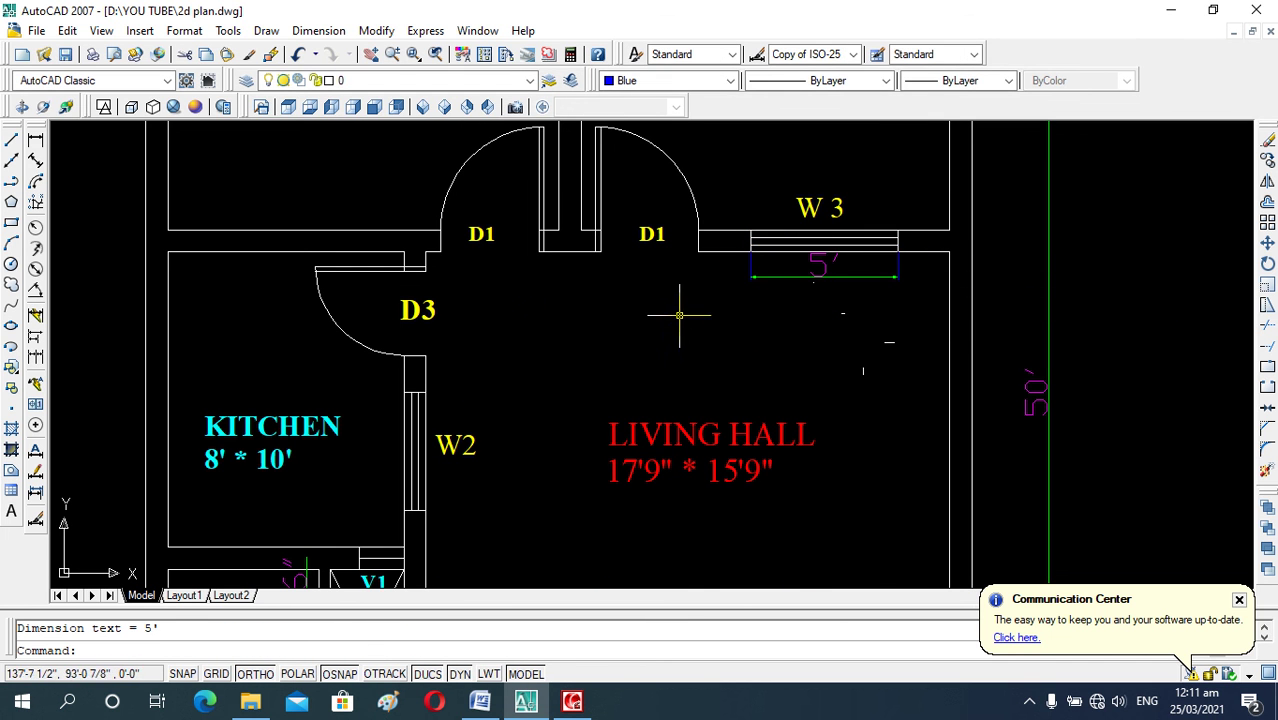
- Add a vertical 15'-9" dimension along the living hall's right wall
{"action": "left_click", "coordinate": [35, 138]}
{"action": "scroll", "coordinate": [420, 320], "scroll_direction": "down", "scroll_amount": 2}
{"action": "scroll", "coordinate": [510, 300], "scroll_direction": "down", "scroll_amount": 2}
{"action": "scroll", "coordinate": [550, 340], "scroll_direction": "down", "scroll_amount": 2}
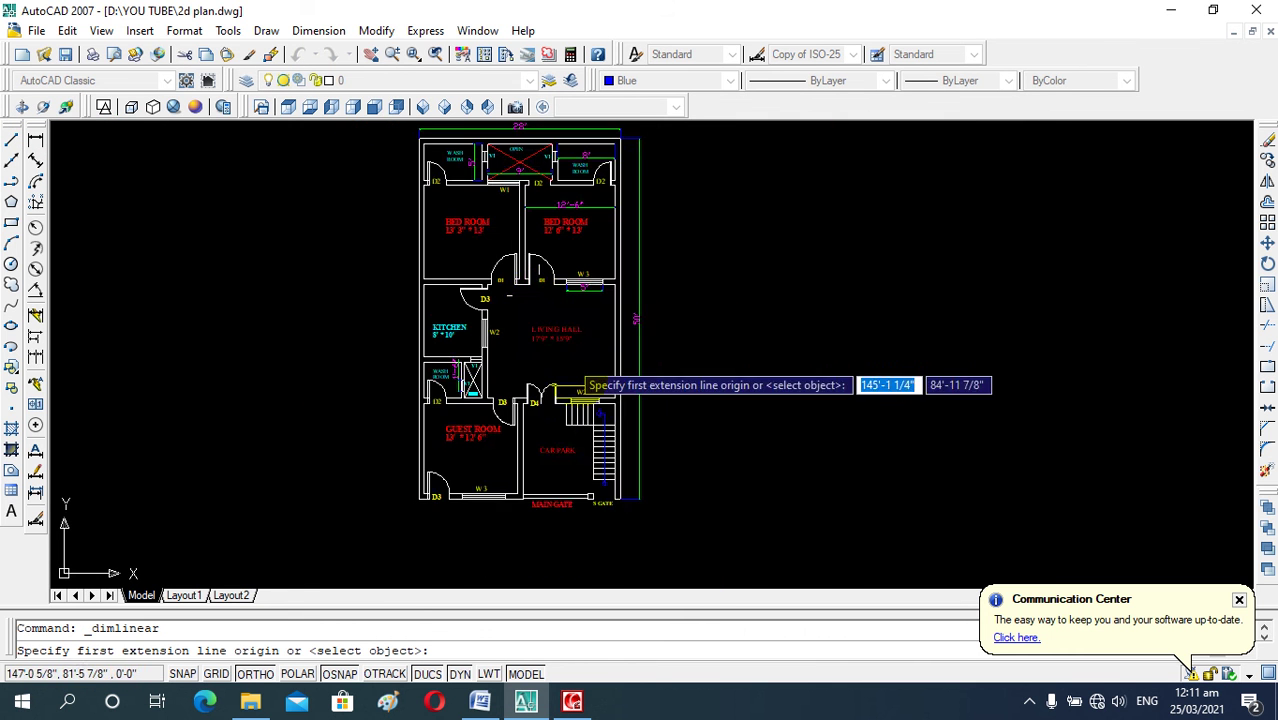
{"action": "scroll", "coordinate": [620, 365], "scroll_direction": "up", "scroll_amount": 2}
{"action": "left_click", "coordinate": [627, 407]}
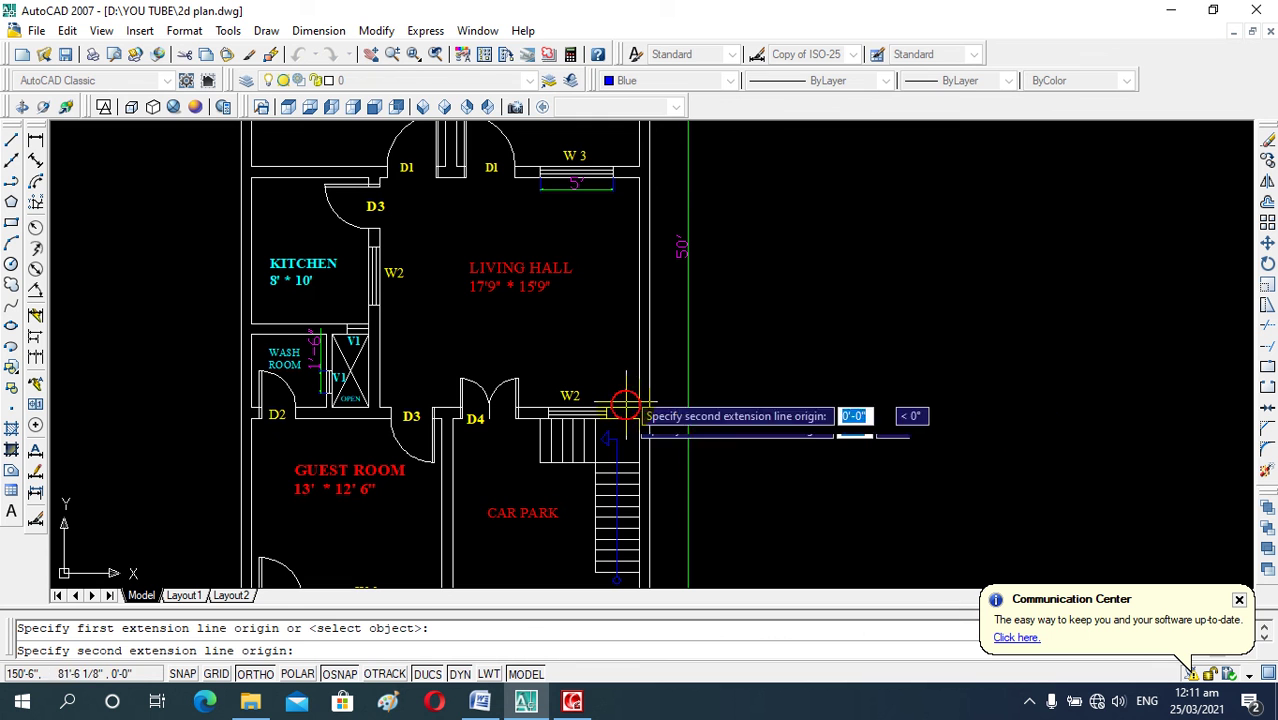
{"action": "left_click", "coordinate": [626, 177]}
{"action": "left_click", "coordinate": [620, 180]}
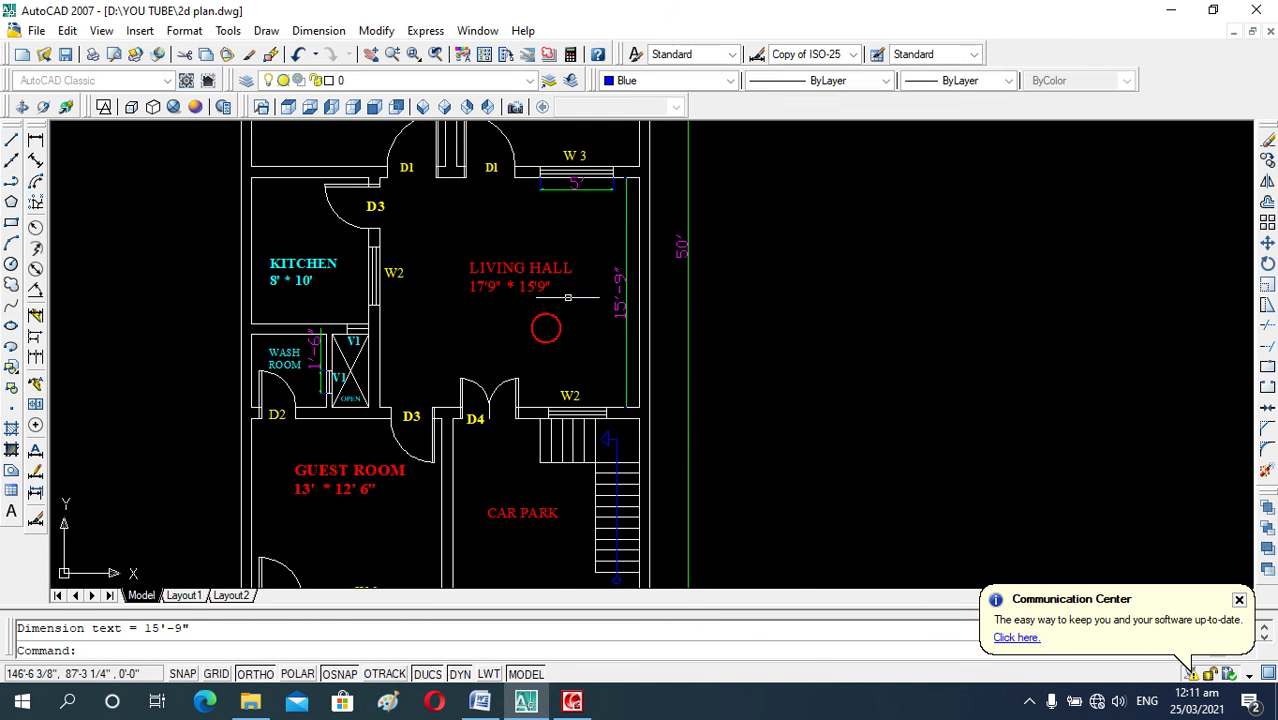
{"action": "scroll", "coordinate": [636, 326], "scroll_direction": "up", "scroll_amount": 2}
{"action": "scroll", "coordinate": [662, 345], "scroll_direction": "down", "scroll_amount": 1}
{"action": "scroll", "coordinate": [665, 350], "scroll_direction": "down", "scroll_amount": 1}
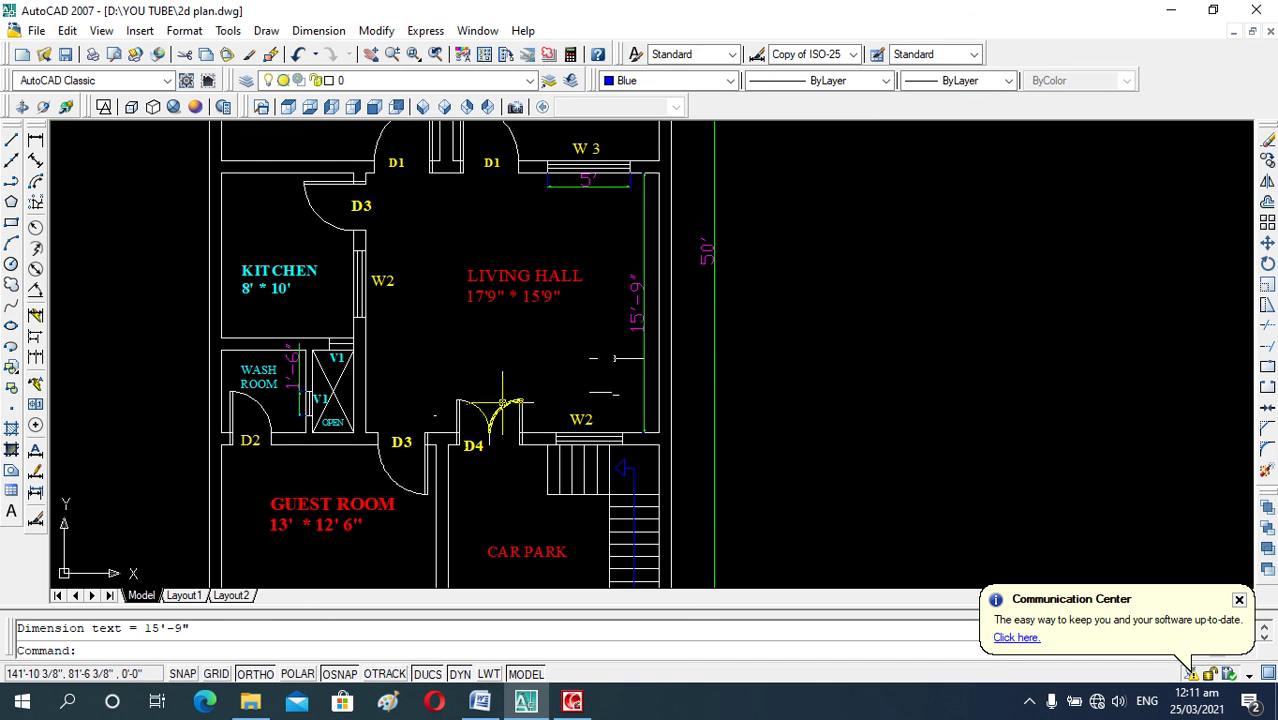
{"action": "left_click", "coordinate": [35, 141]}
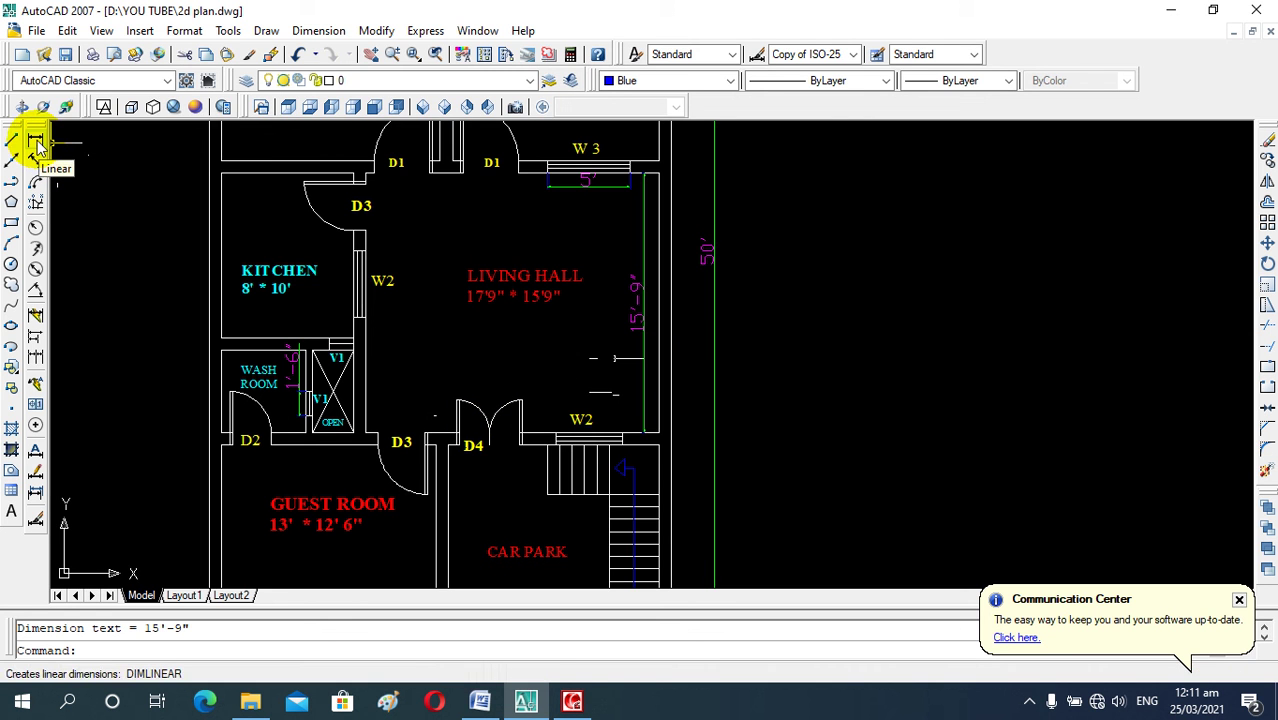
- Dimension the left bedroom's width as 13'-3" between its two wall corners
{"action": "left_click", "coordinate": [35, 141]}
{"action": "scroll", "coordinate": [463, 362], "scroll_direction": "down", "scroll_amount": 4}
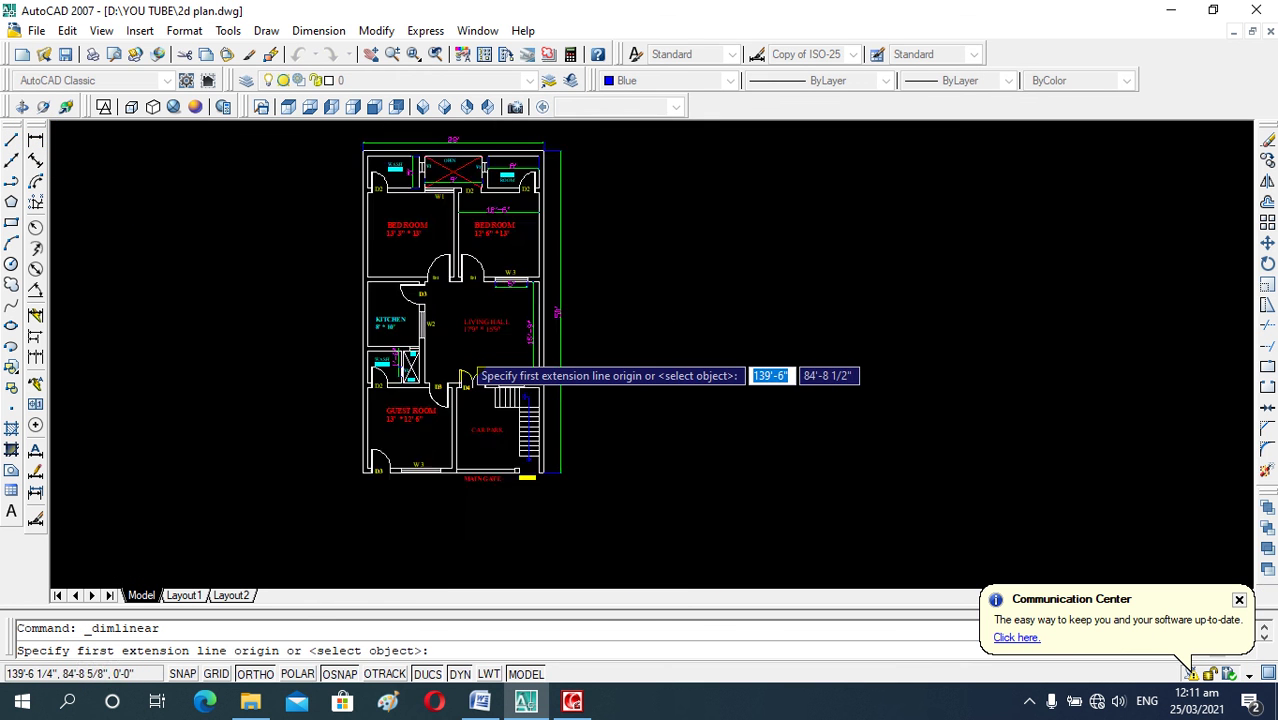
{"action": "scroll", "coordinate": [492, 316], "scroll_direction": "up", "scroll_amount": 2}
{"action": "scroll", "coordinate": [393, 300], "scroll_direction": "up", "scroll_amount": 3}
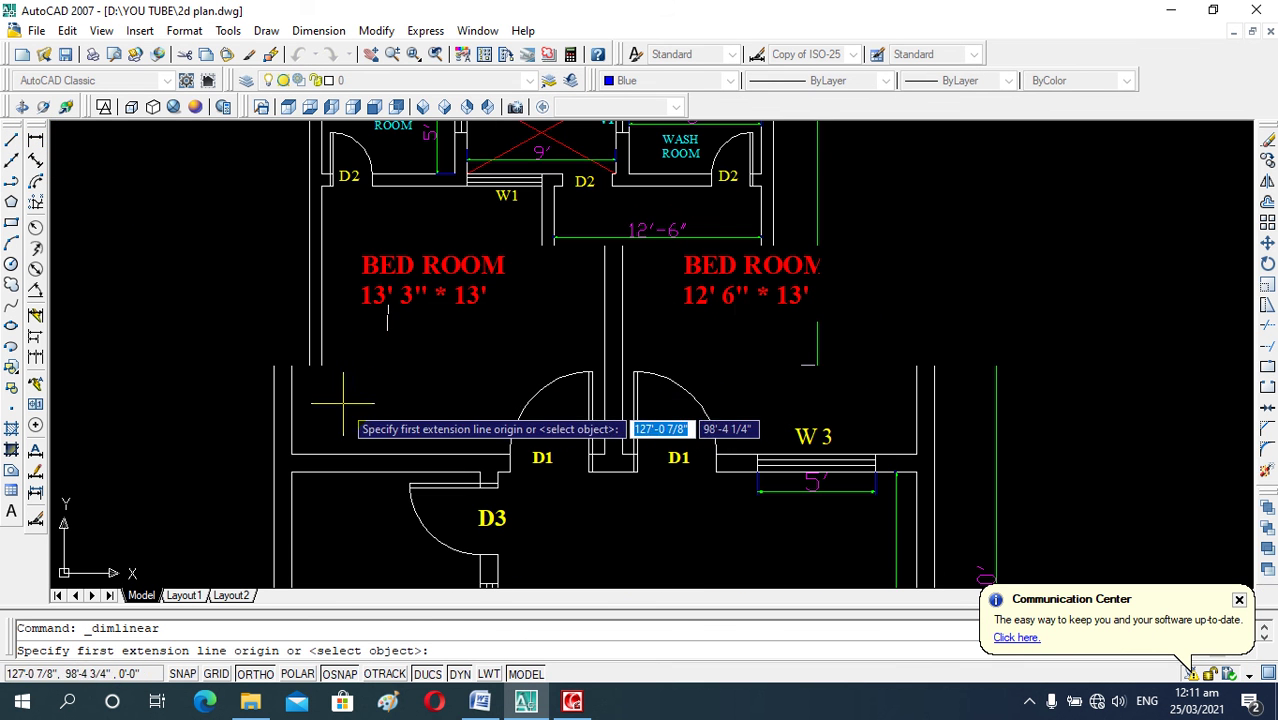
{"action": "scroll", "coordinate": [343, 403], "scroll_direction": "down", "scroll_amount": 6}
{"action": "scroll", "coordinate": [420, 430], "scroll_direction": "up", "scroll_amount": 4}
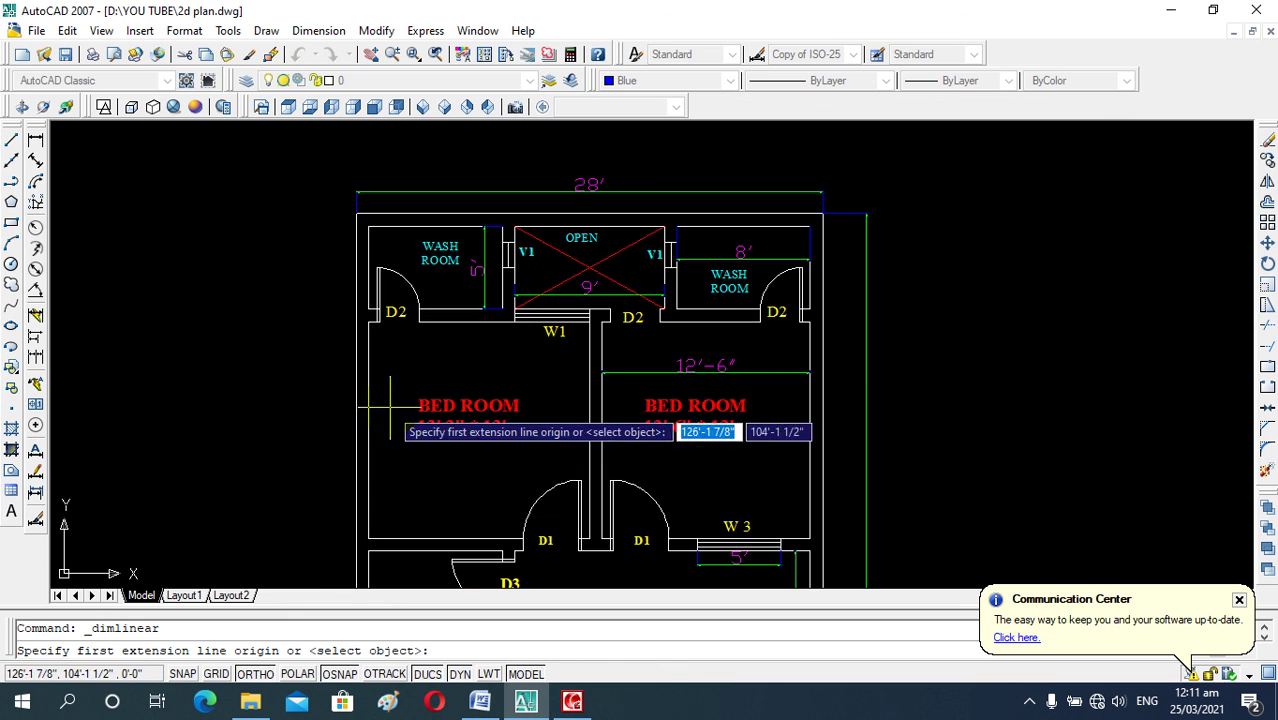
{"action": "left_click", "coordinate": [368, 371]}
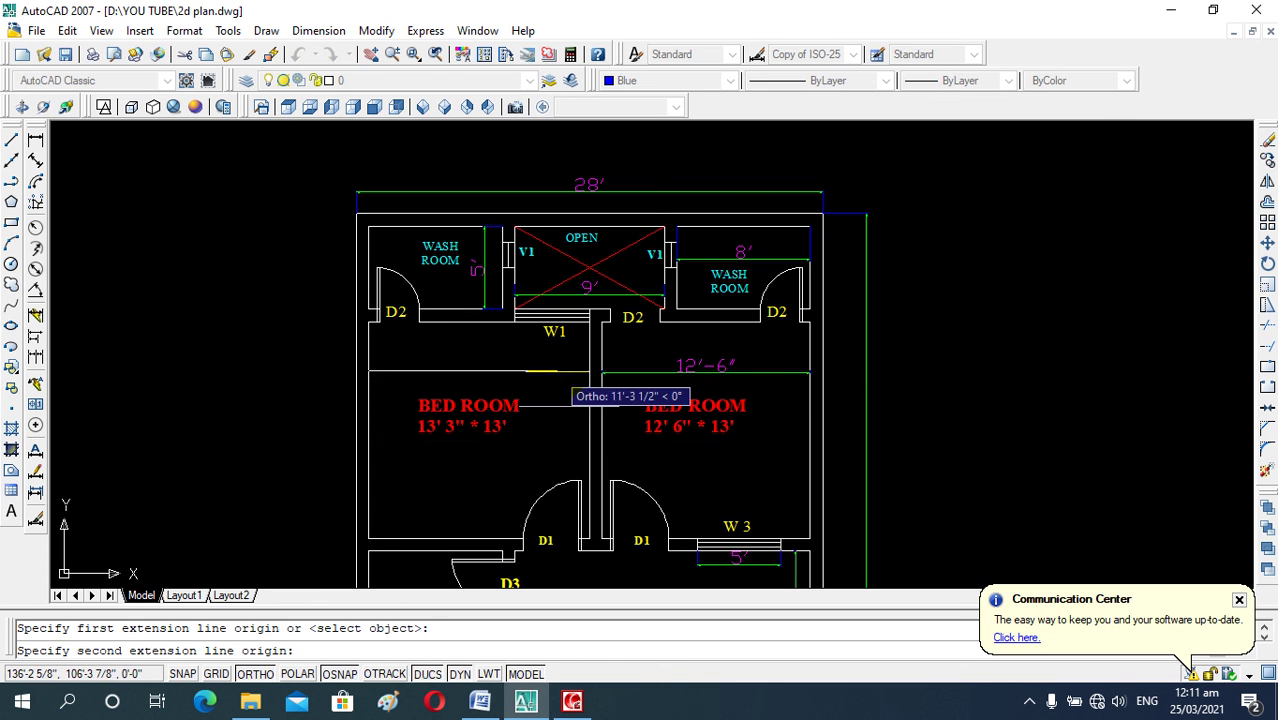
{"action": "left_click", "coordinate": [590, 371]}
{"action": "left_click", "coordinate": [586, 372]}
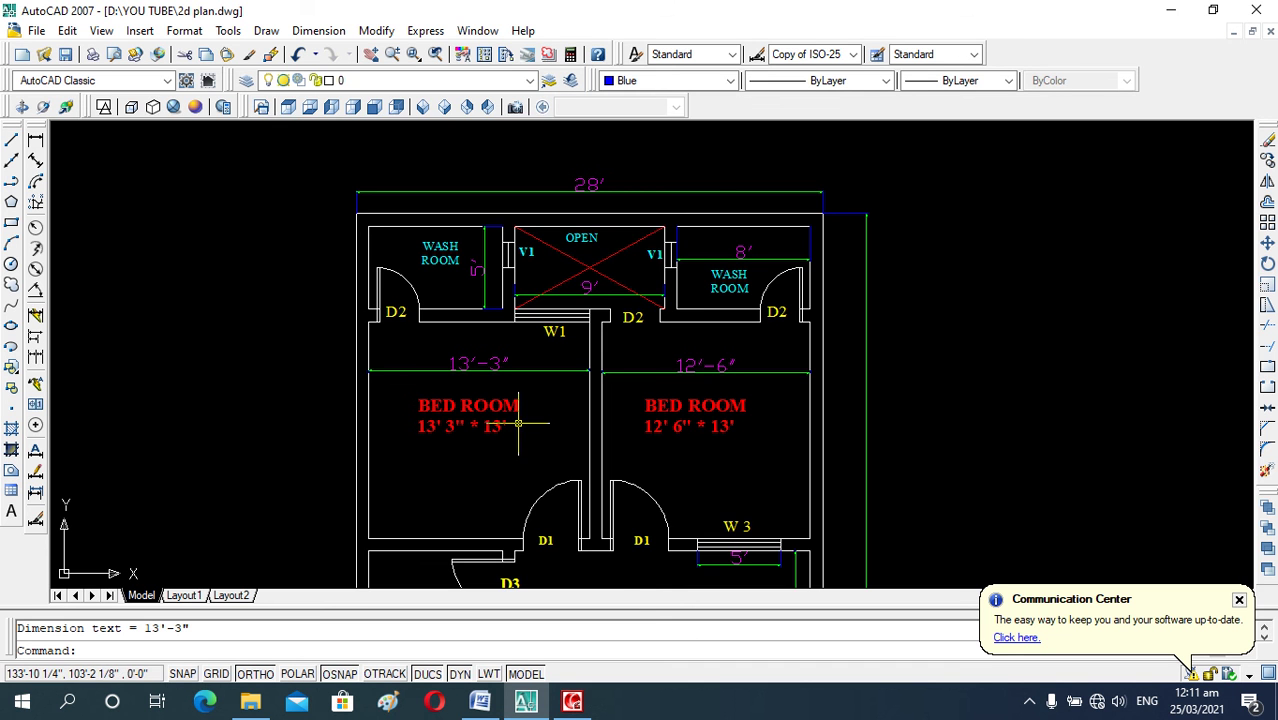
{"action": "scroll", "coordinate": [558, 428], "scroll_direction": "down", "scroll_amount": 3}
{"action": "scroll", "coordinate": [580, 390], "scroll_direction": "down", "scroll_amount": 1}
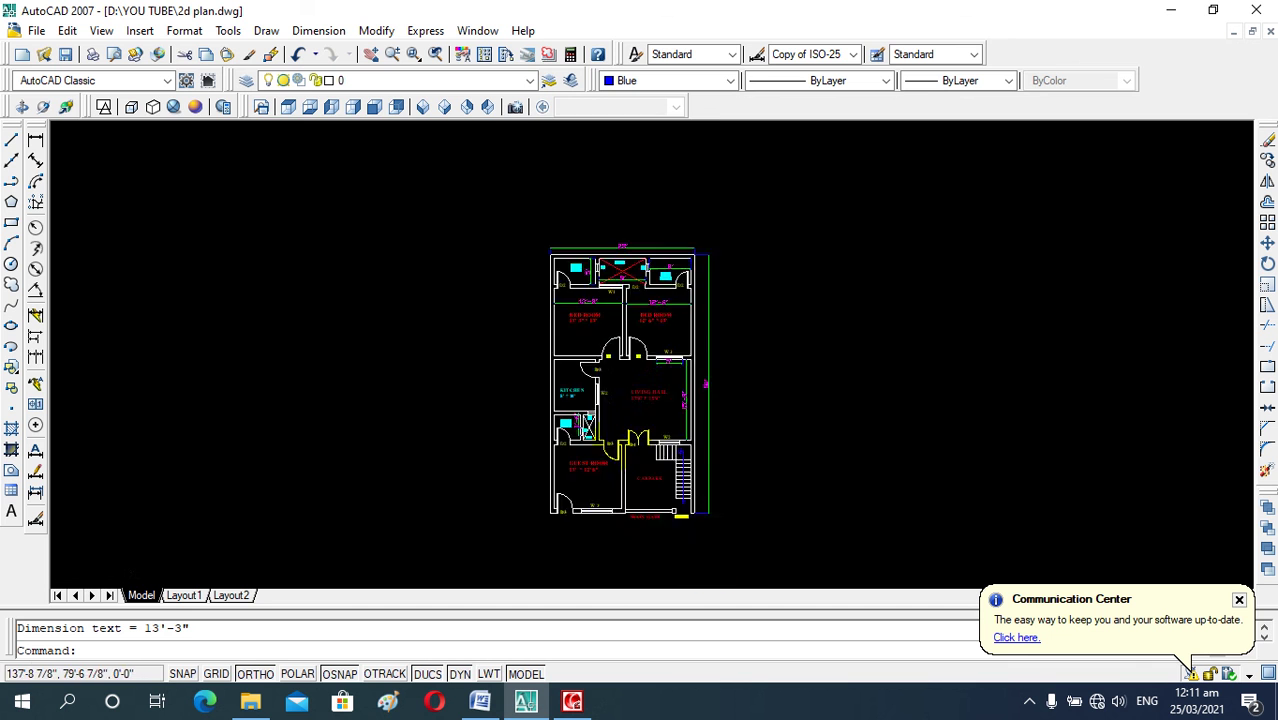
{"action": "scroll", "coordinate": [595, 358], "scroll_direction": "up", "scroll_amount": 3}
{"action": "scroll", "coordinate": [595, 358], "scroll_direction": "down", "scroll_amount": 2}
{"action": "scroll", "coordinate": [590, 440], "scroll_direction": "up", "scroll_amount": 3}
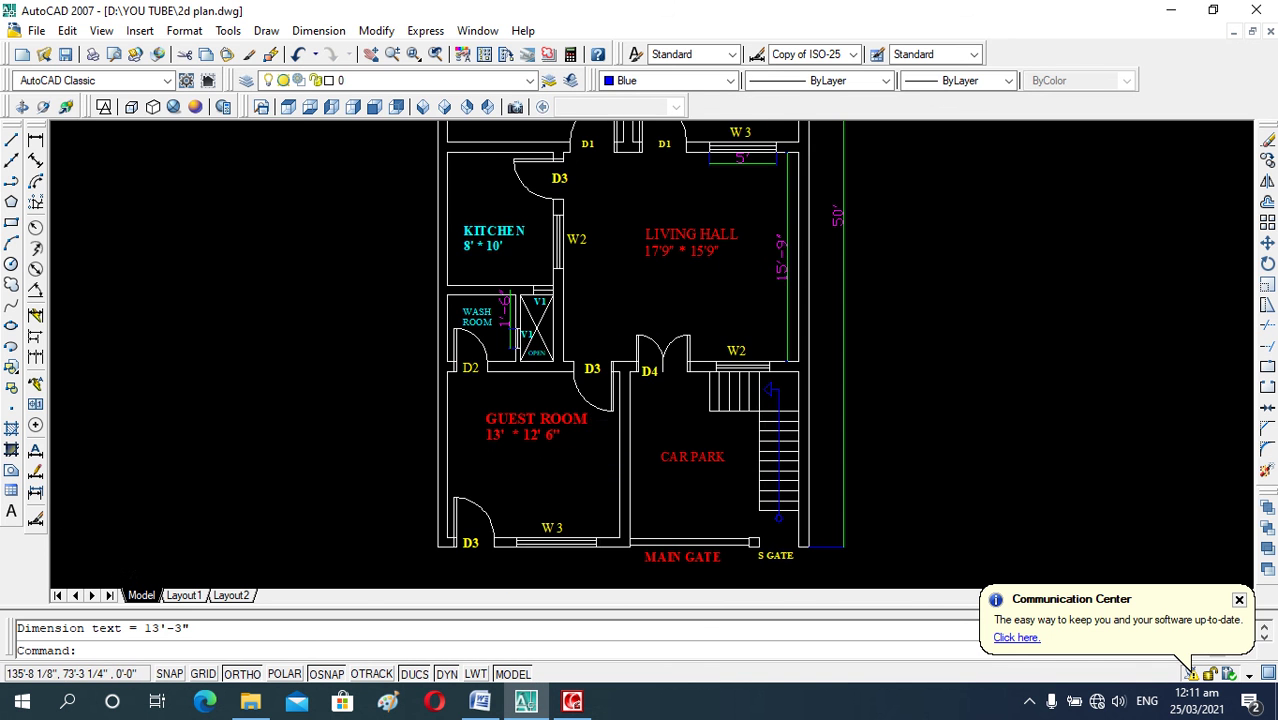
{"action": "scroll", "coordinate": [588, 336], "scroll_direction": "down", "scroll_amount": 3}
{"action": "scroll", "coordinate": [586, 296], "scroll_direction": "down", "scroll_amount": 2}
{"action": "scroll", "coordinate": [586, 297], "scroll_direction": "up", "scroll_amount": 5}
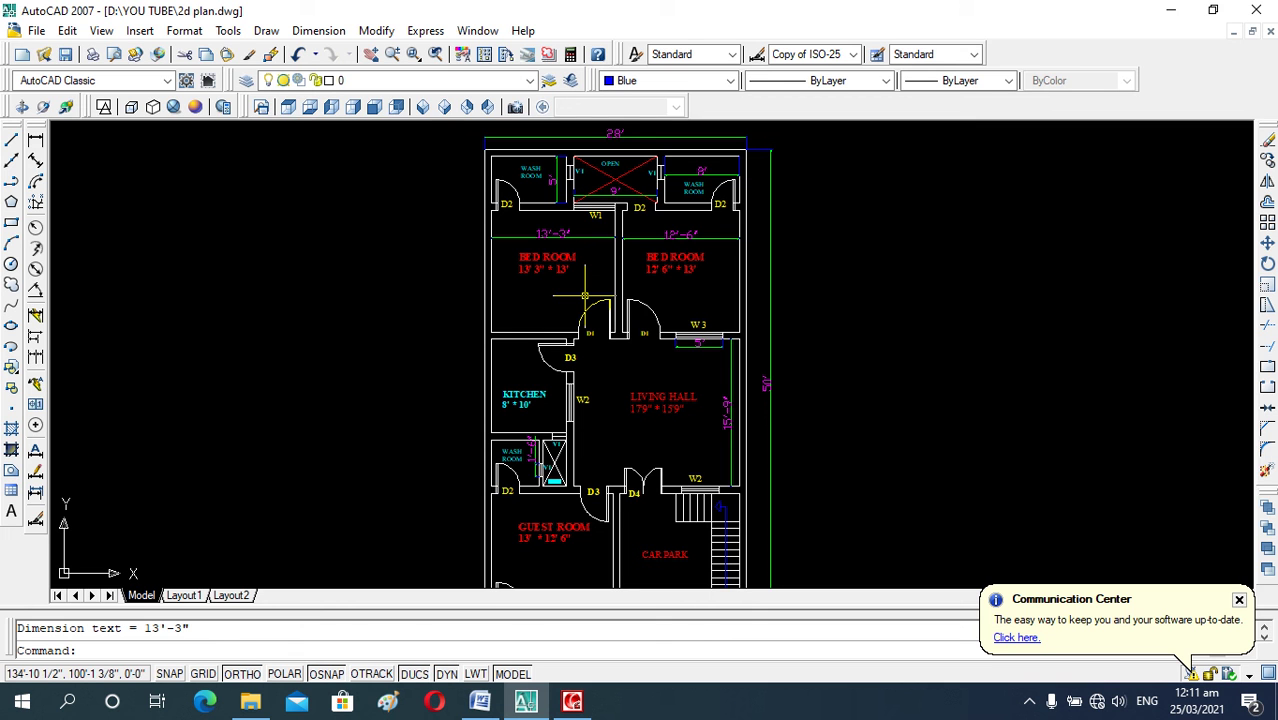
{"action": "left_click", "coordinate": [574, 706]}
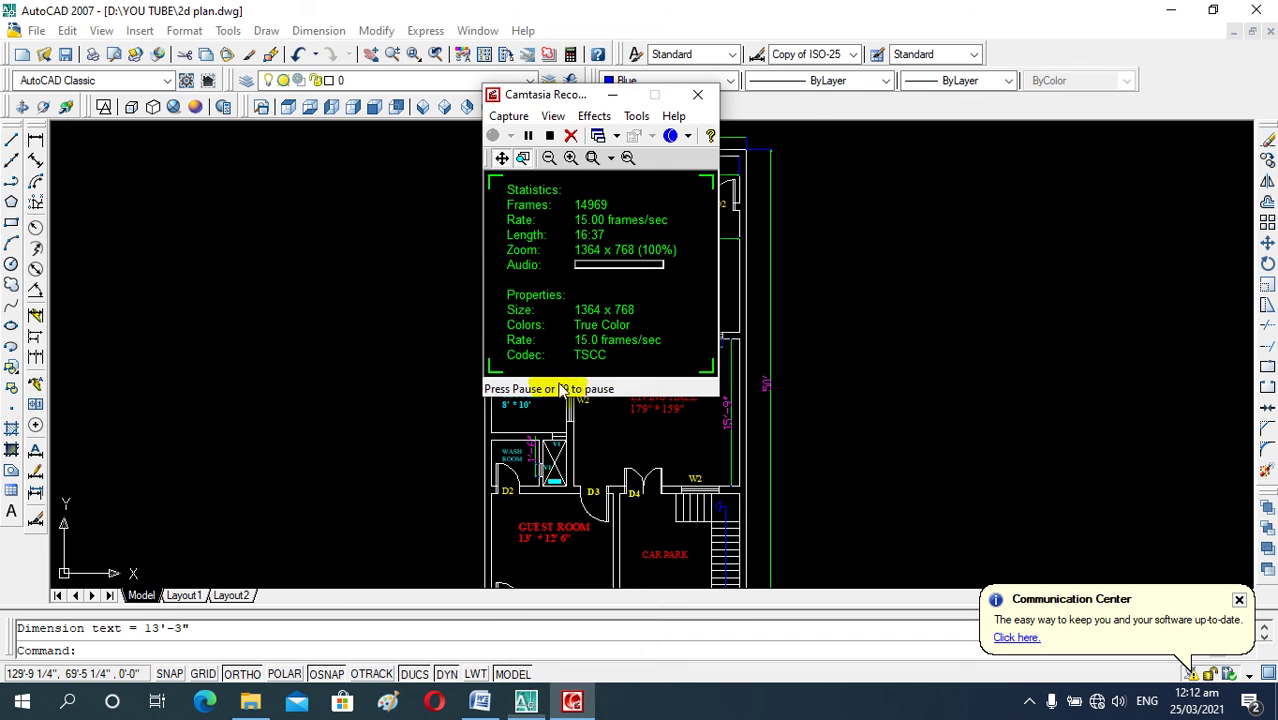